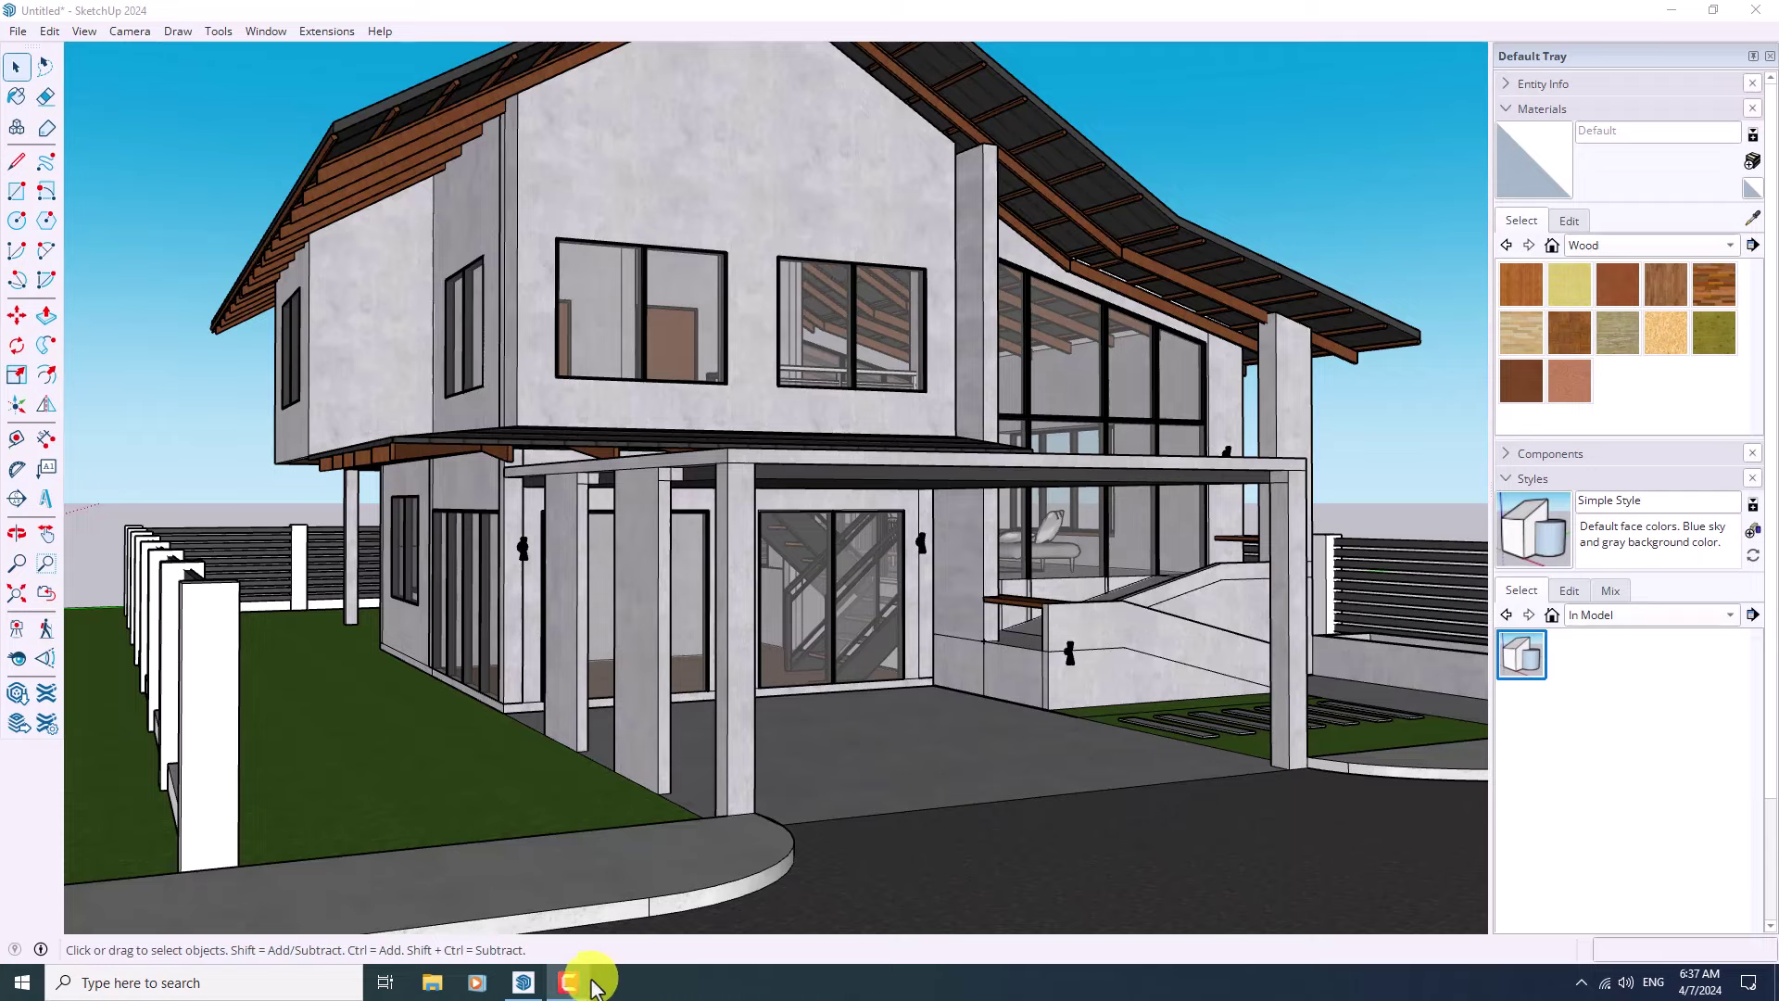
- Orbit around the house to view its front, top and opposite side
scroll(782, 675, "down", 3)
middle_click_drag(782, 676, 735, 647)
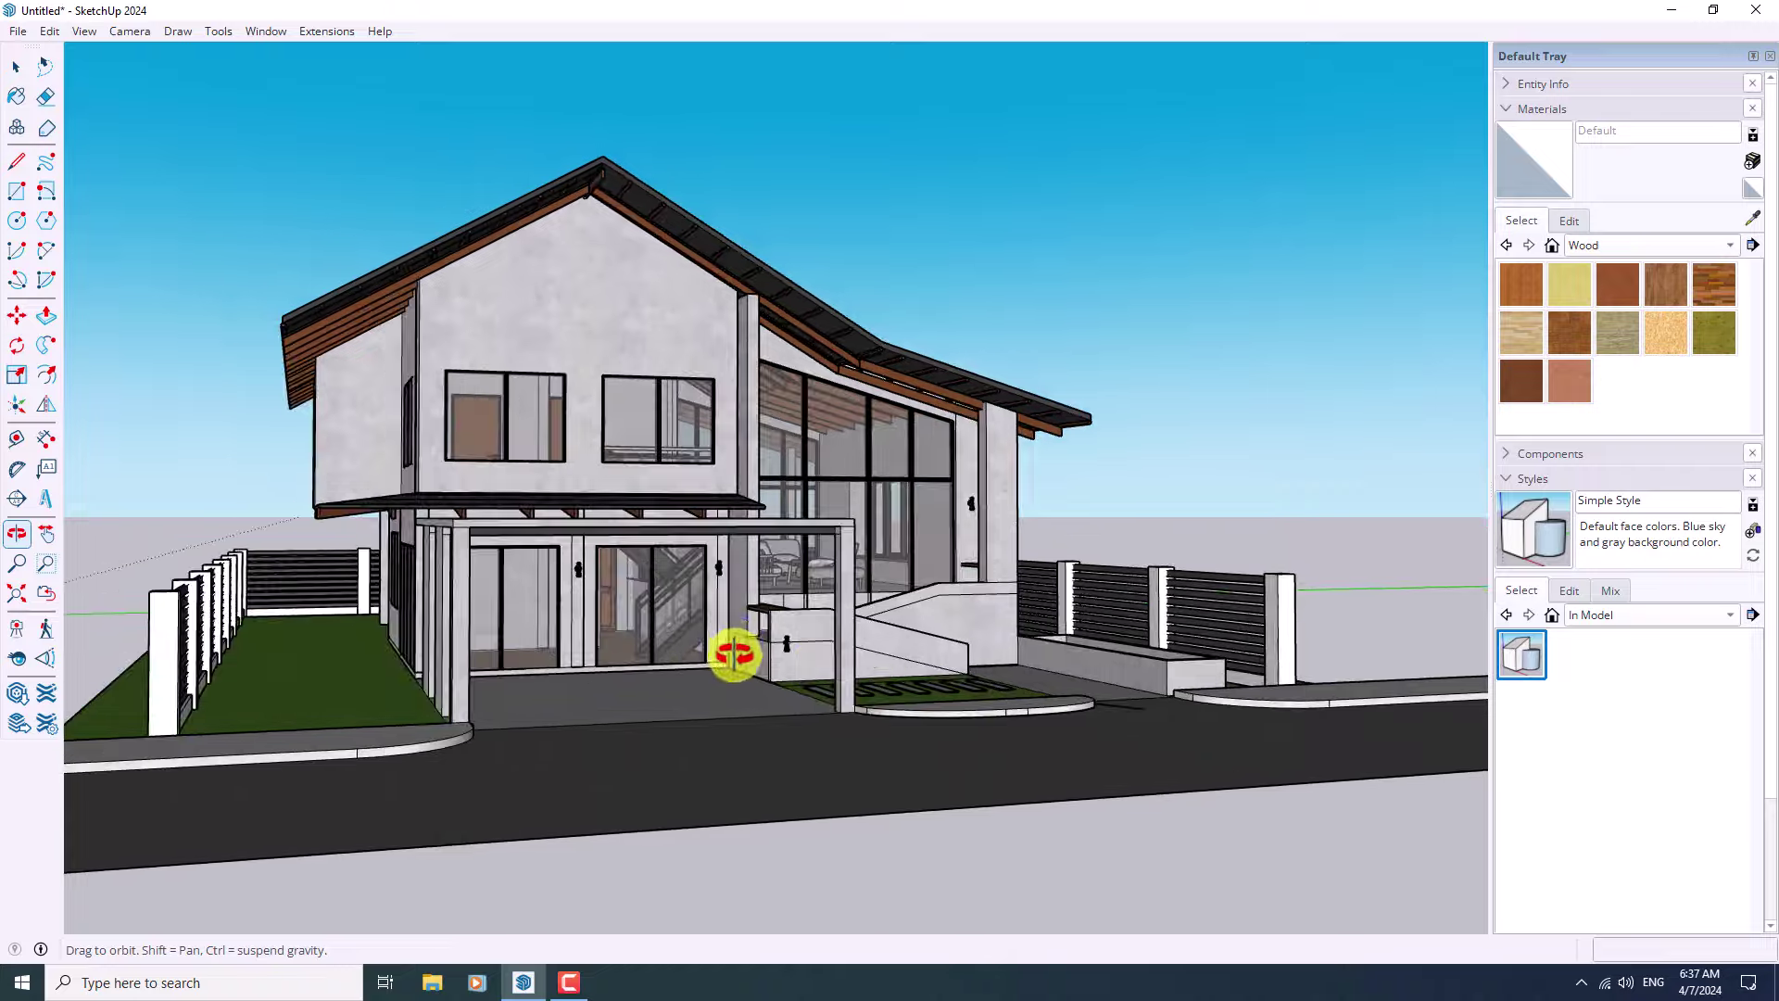
scroll(786, 459, "down", 3)
middle_click_drag(787, 469, 596, 587)
scroll(772, 579, "up", 5)
scroll(771, 580, "down", 3)
middle_click_drag(771, 579, 823, 574)
scroll(726, 604, "up", 4)
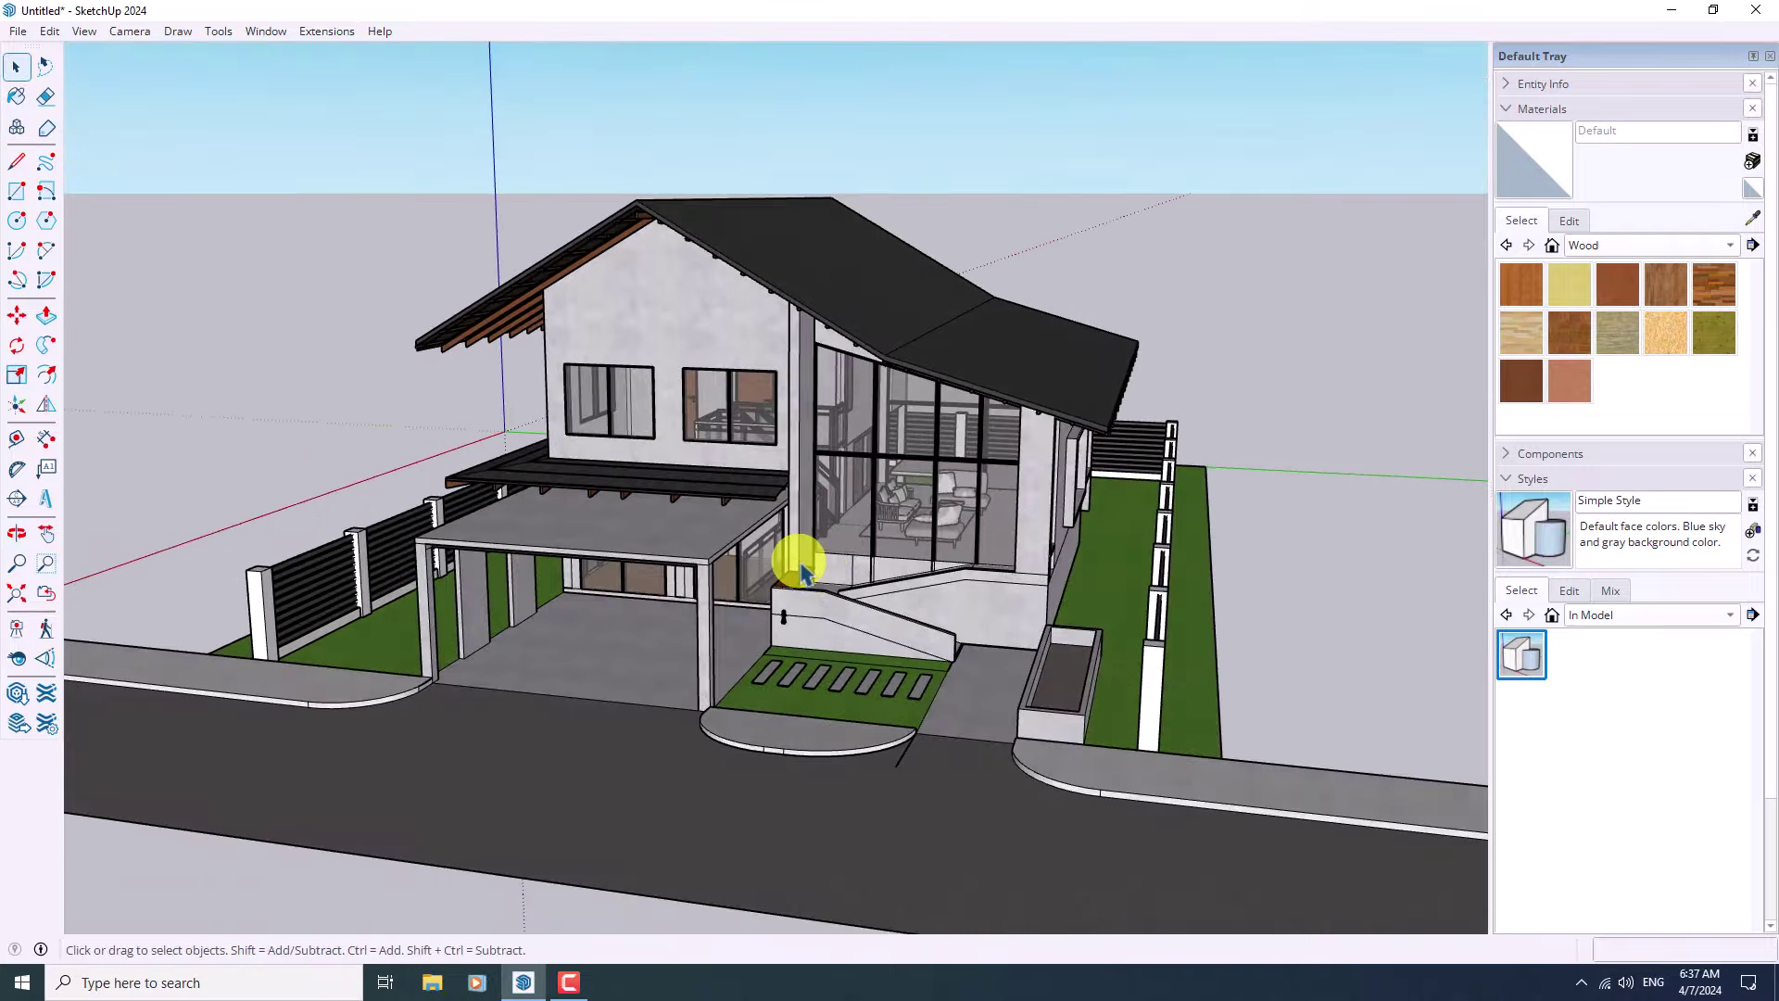
scroll(798, 484, "down", 2)
middle_click_drag(687, 485, 917, 433)
scroll(1184, 470, "up", 3)
scroll(1182, 470, "up", 2)
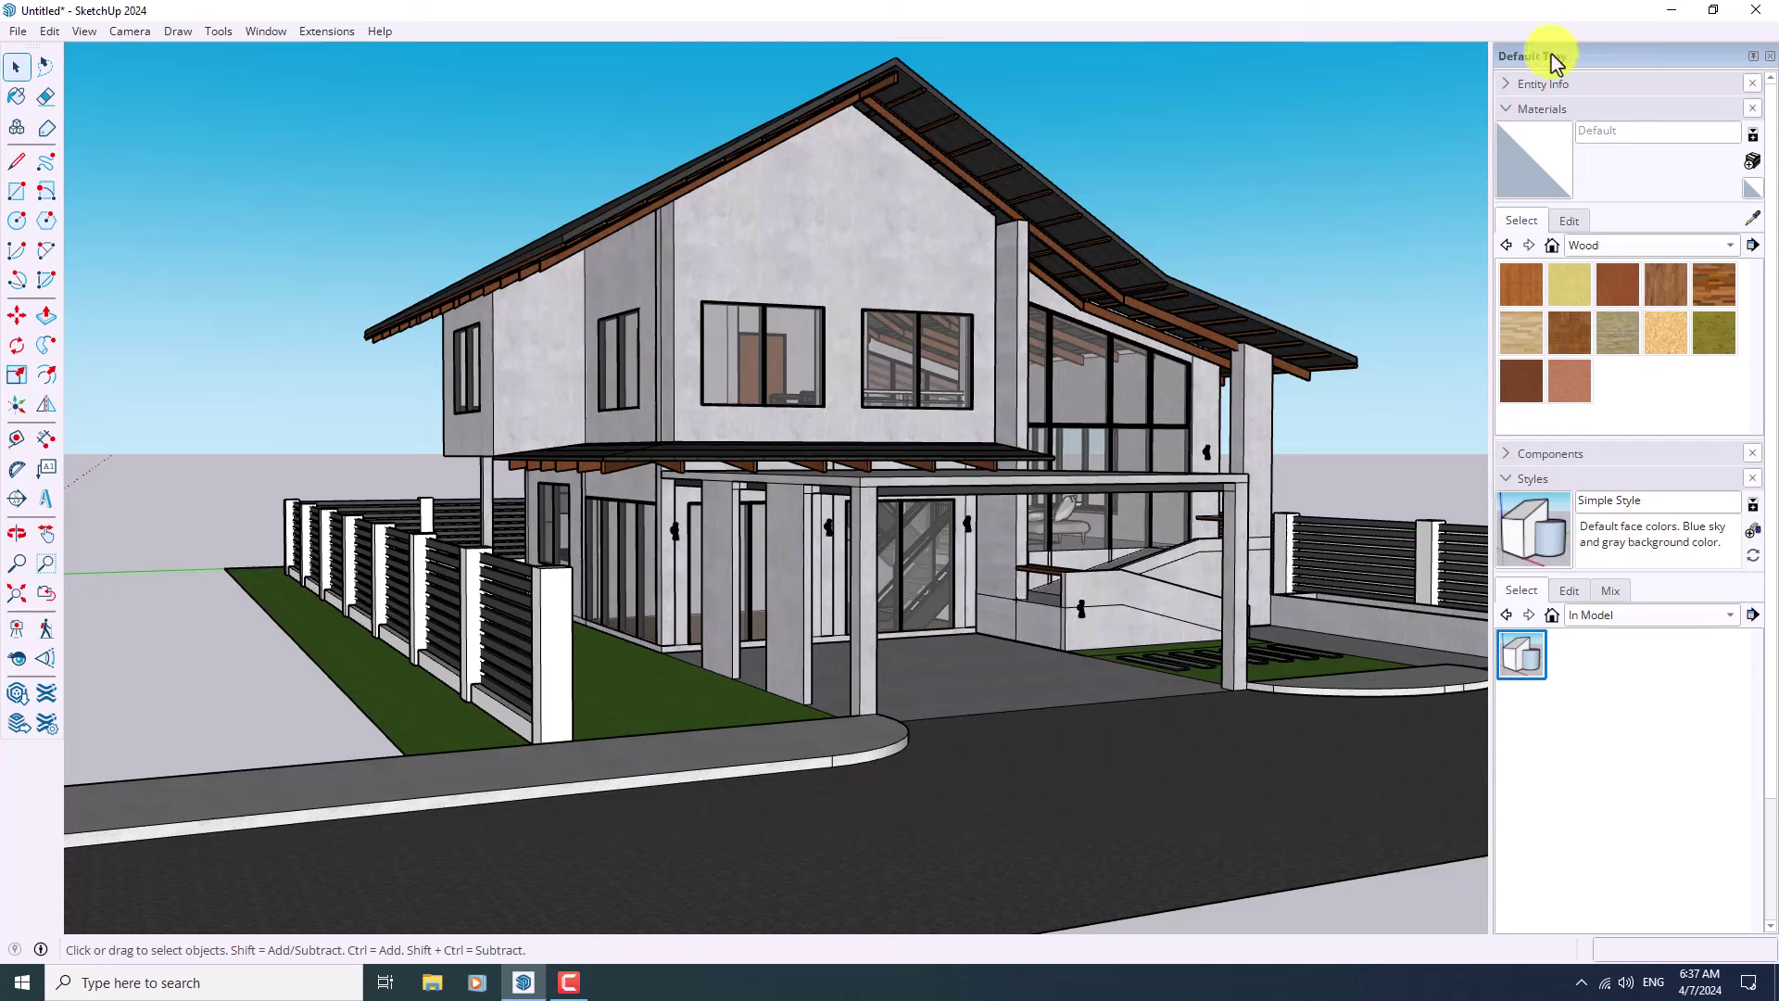
- Try the Wireframe, Hidden Line and Monochrome face styles, settling on Shaded with Textures
left_click(1540, 111)
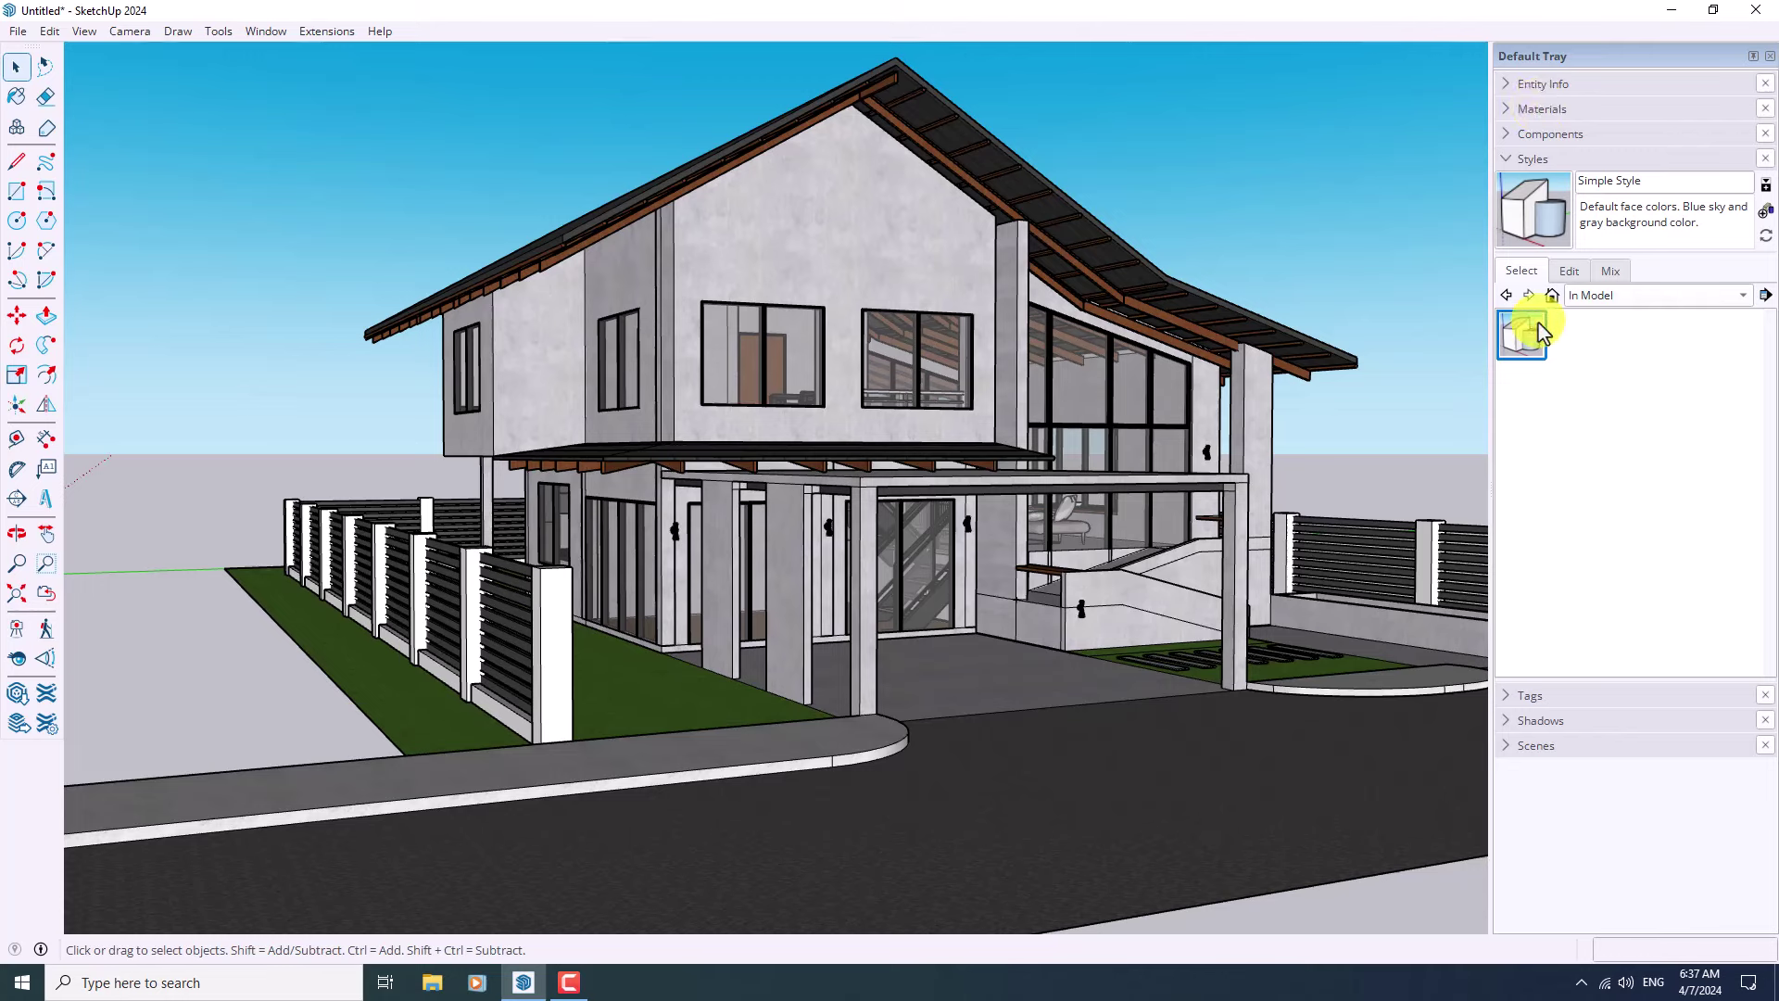
left_click(1568, 272)
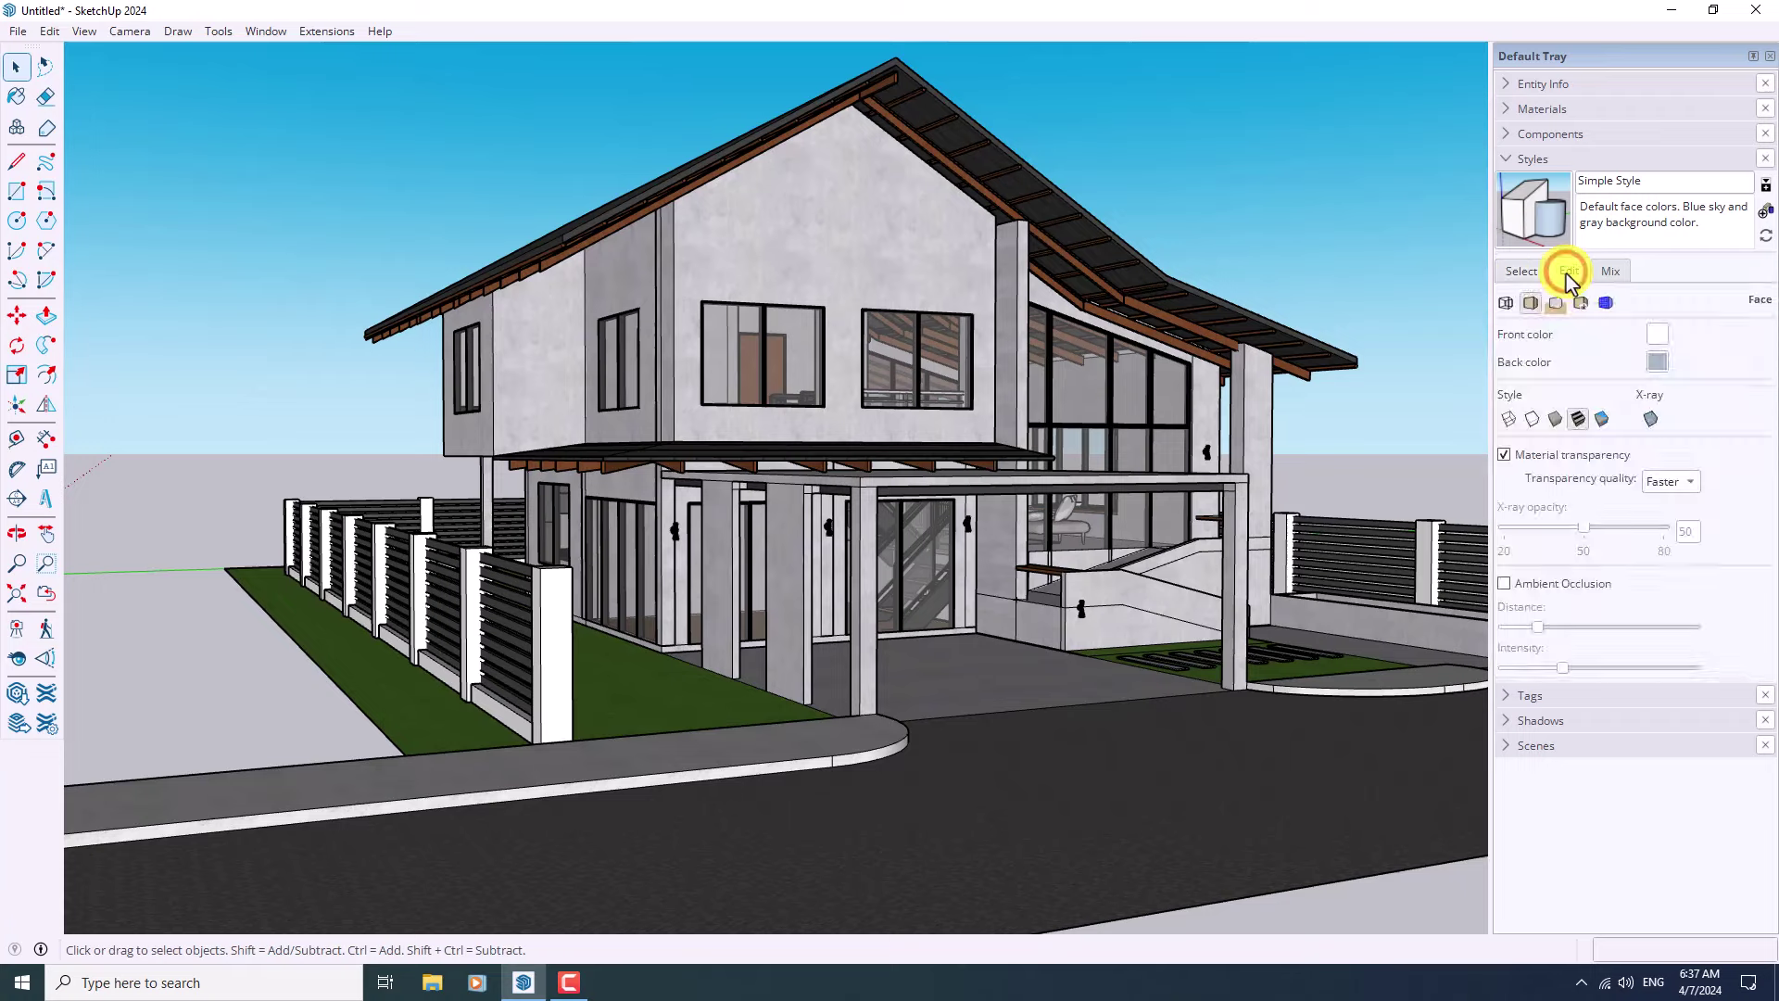
left_click(1508, 418)
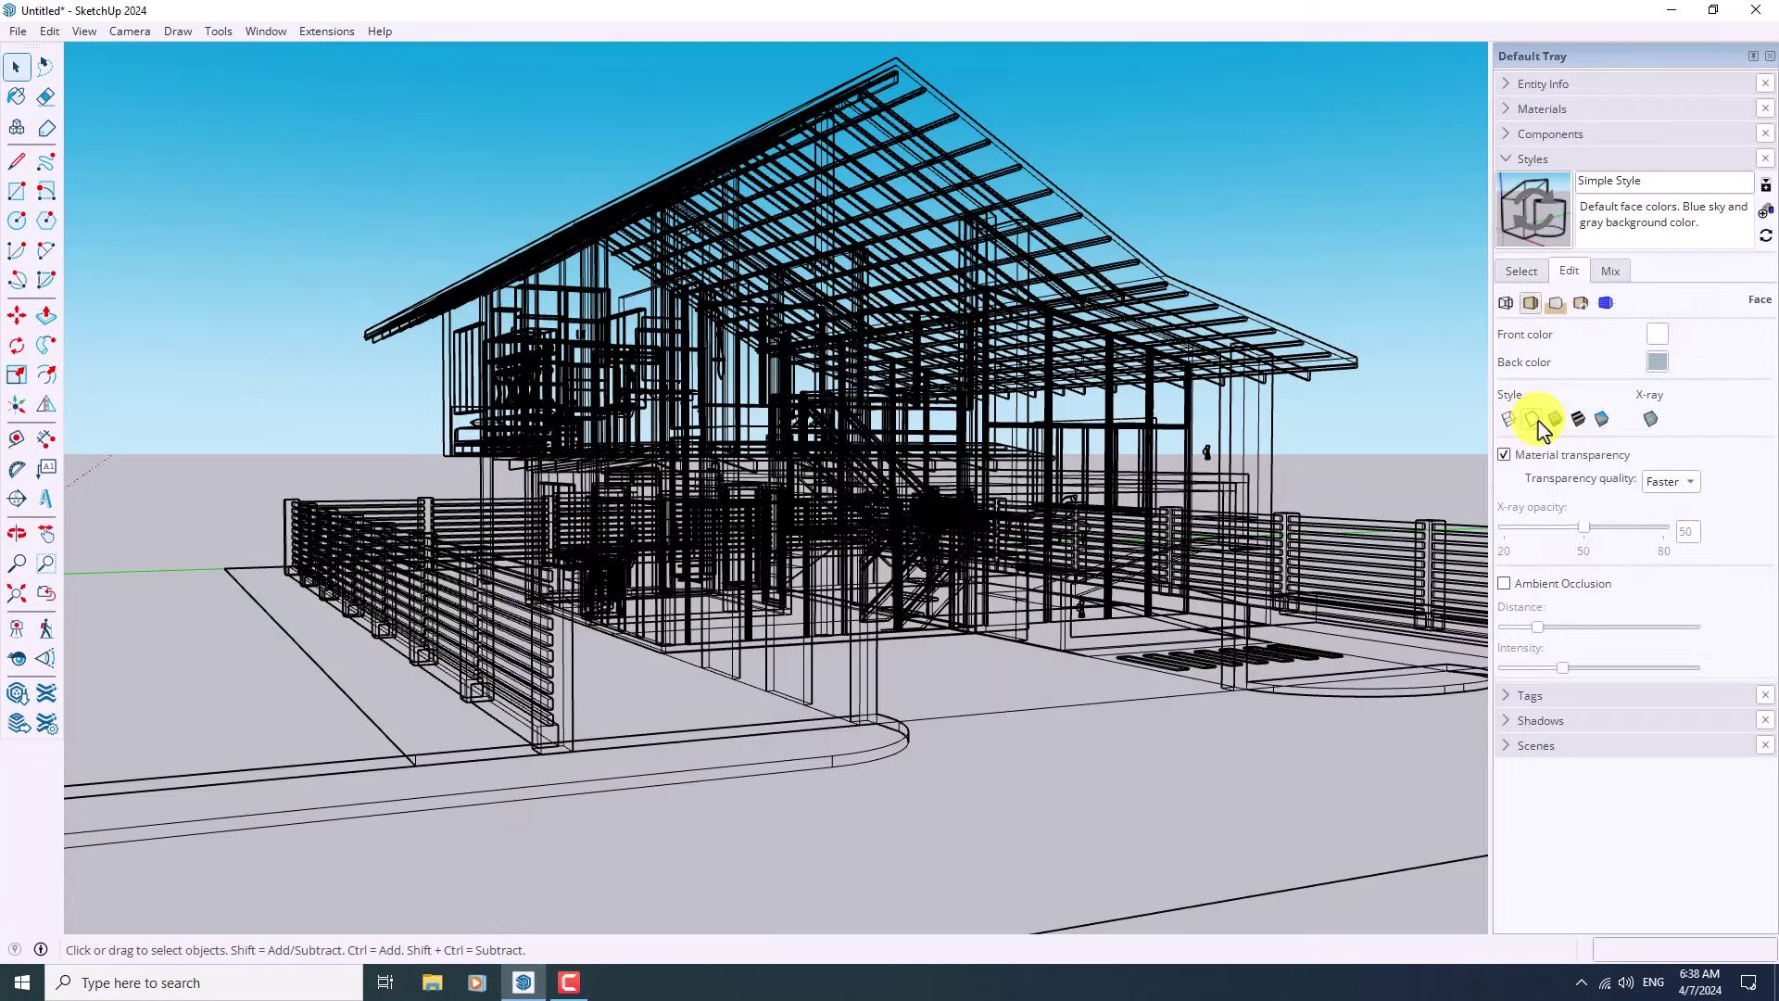
left_click(1534, 419)
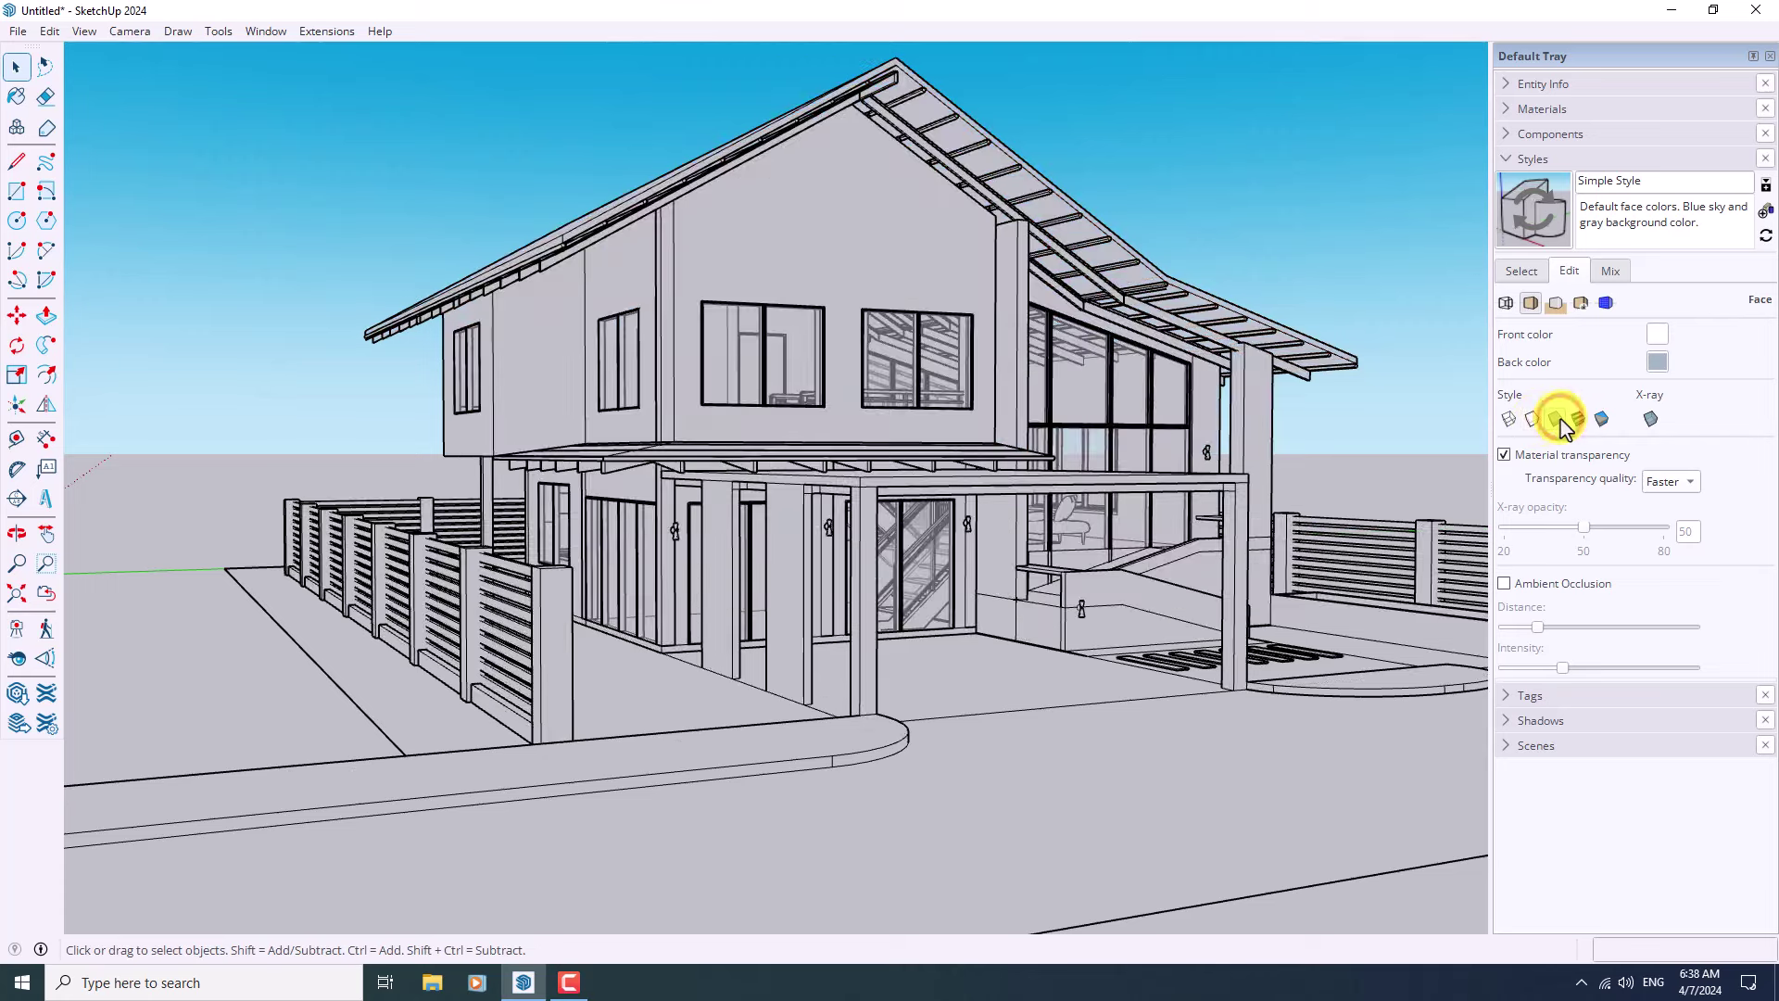
left_click(1559, 419)
left_click(1579, 419)
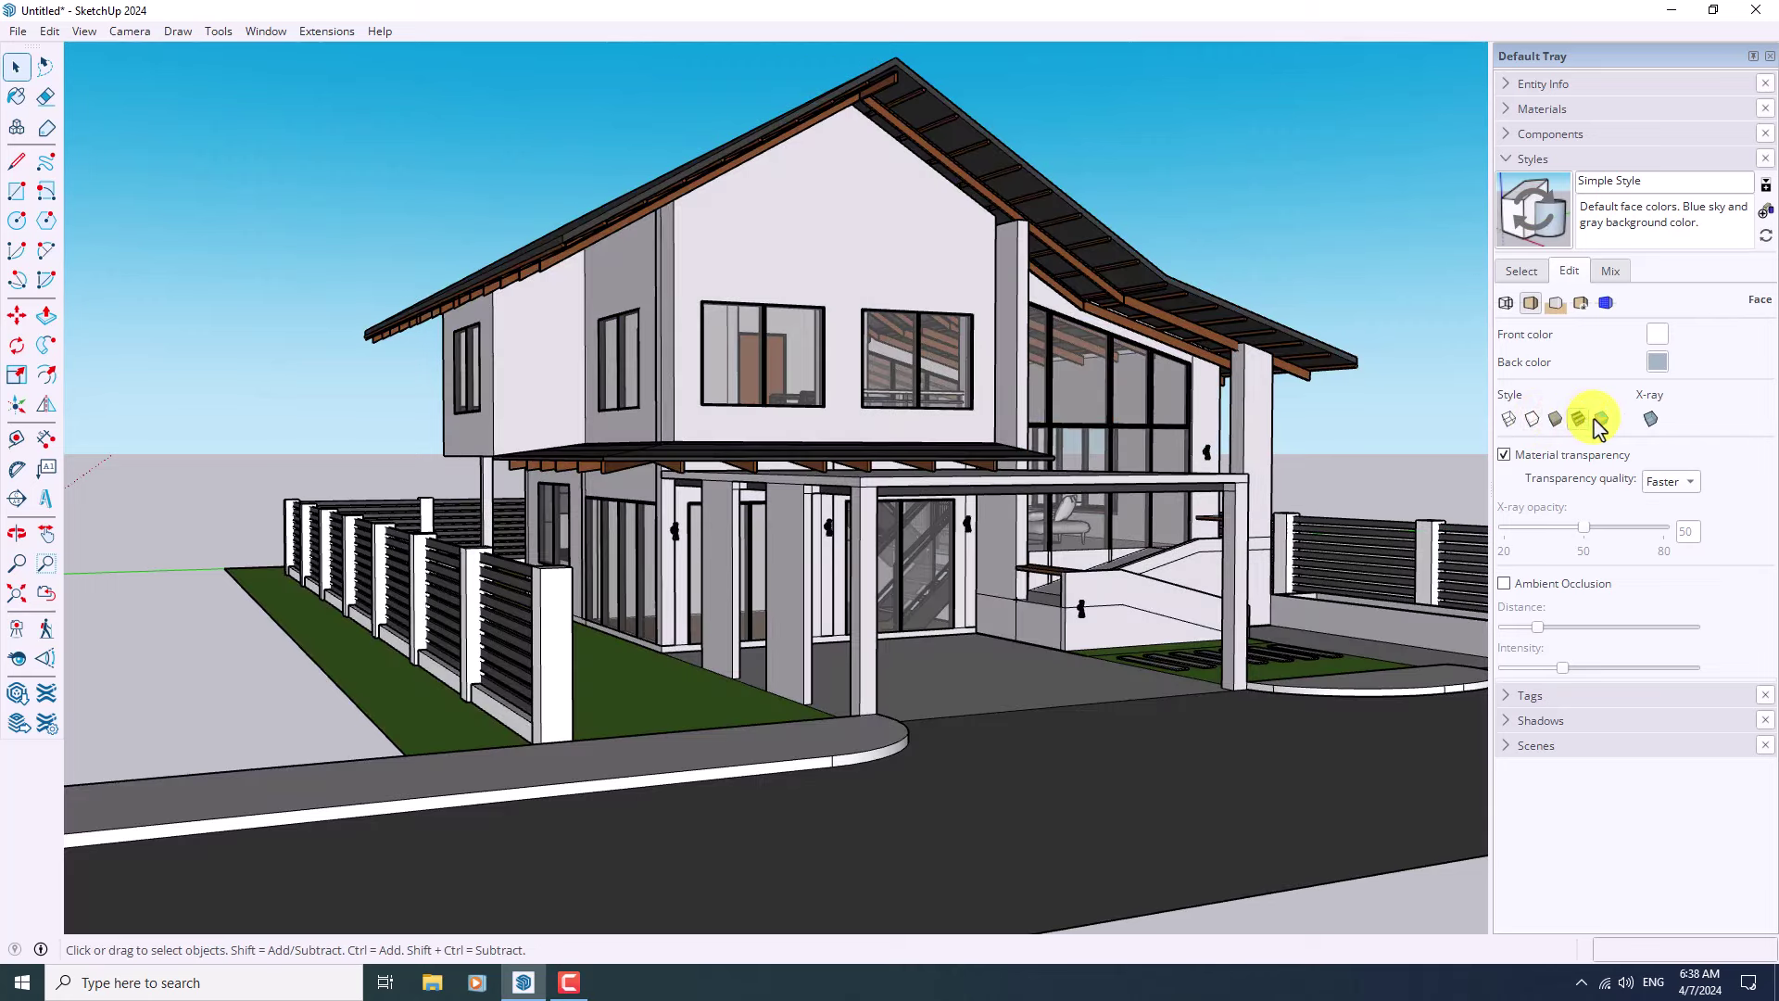
left_click(1601, 419)
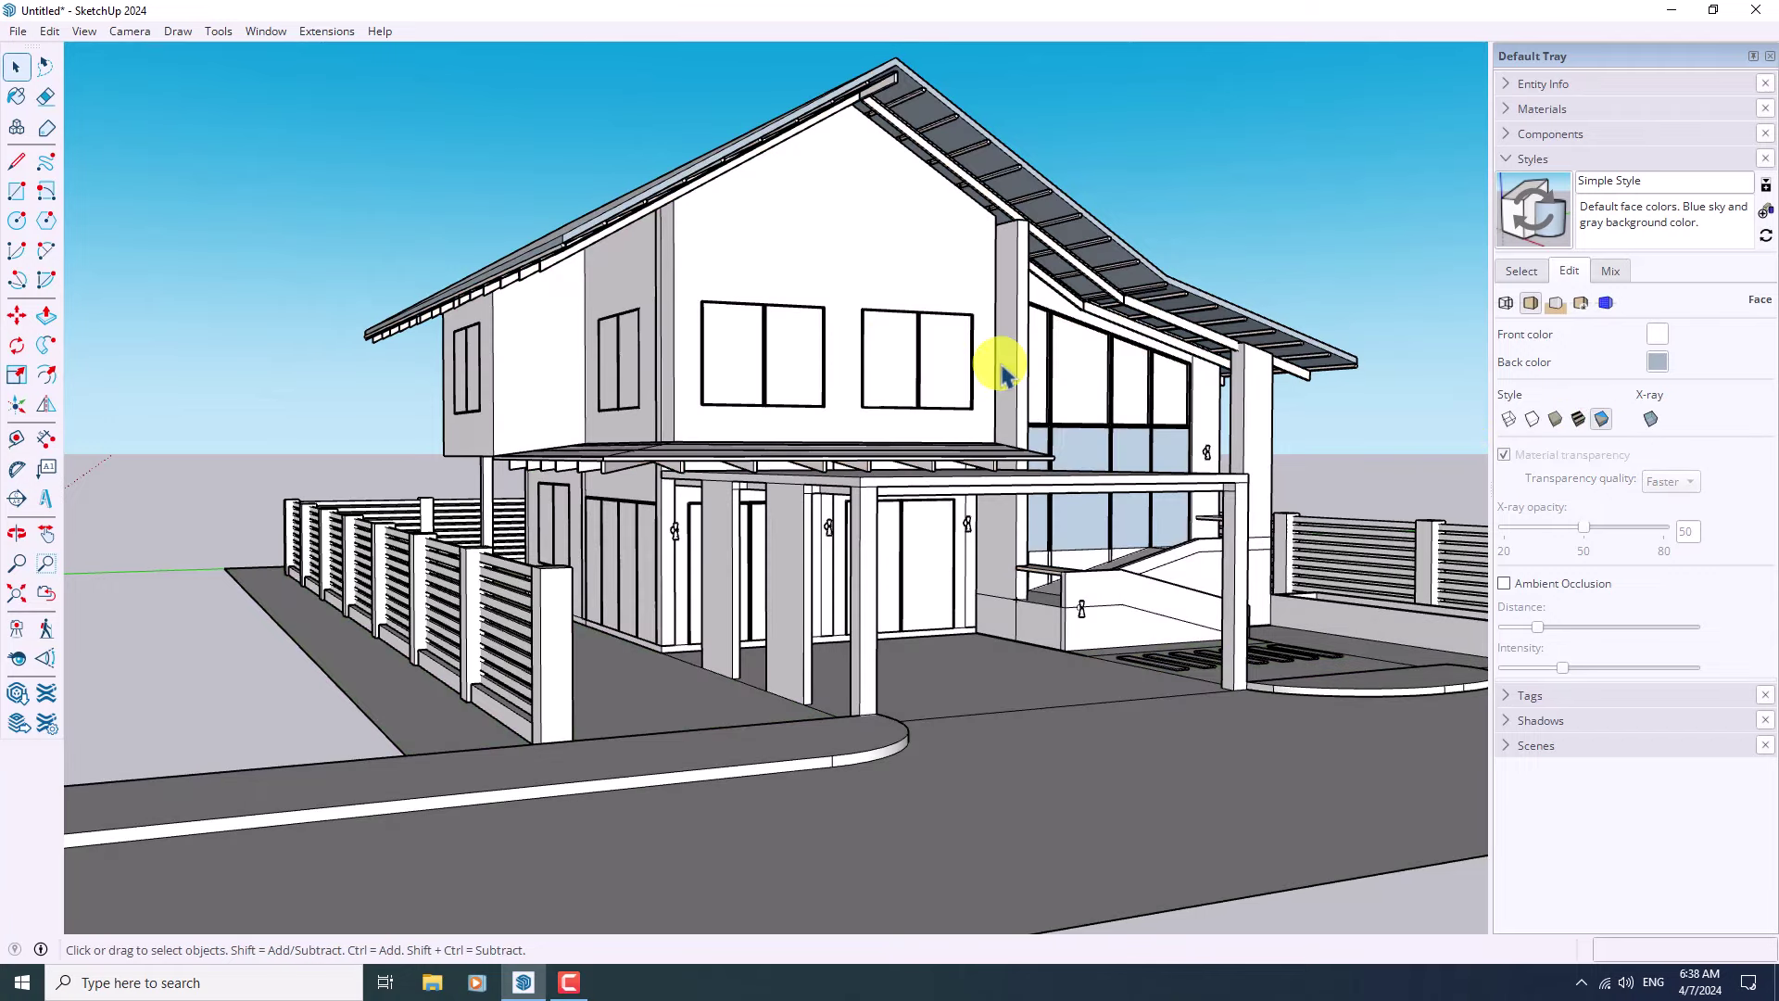
left_click(1579, 418)
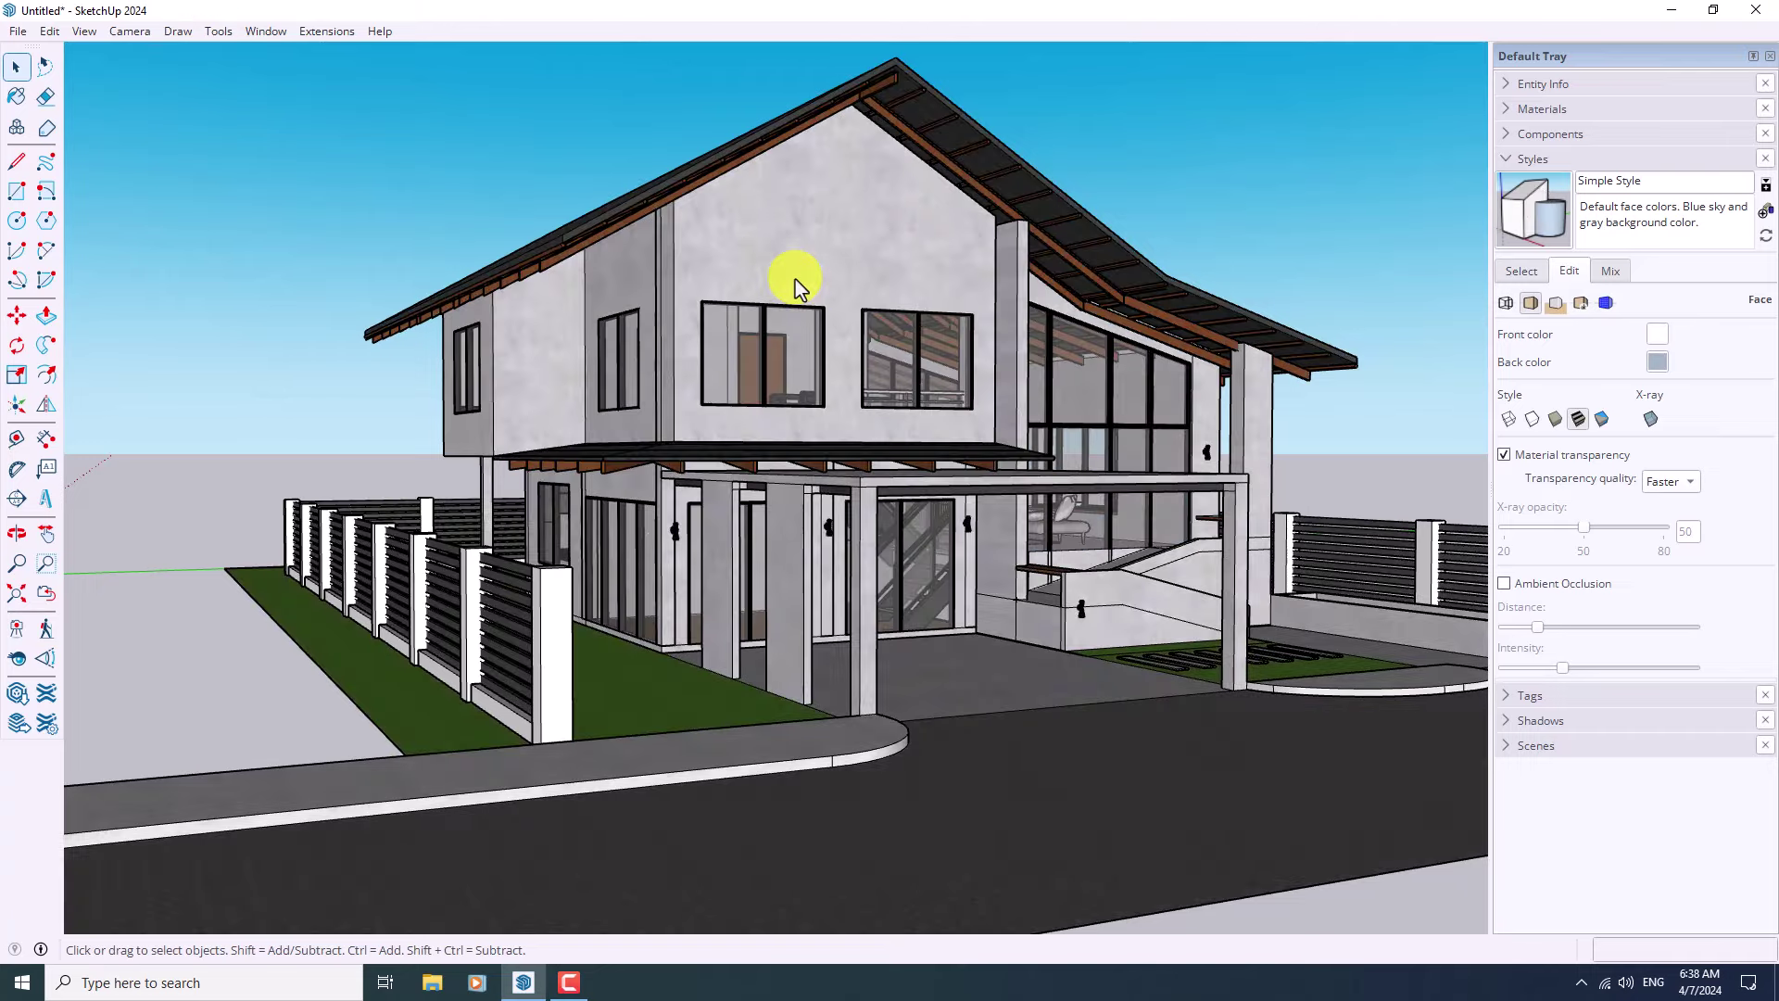
scroll(834, 417, "down", 3)
middle_click_drag(846, 449, 507, 595)
scroll(507, 595, "down", 5)
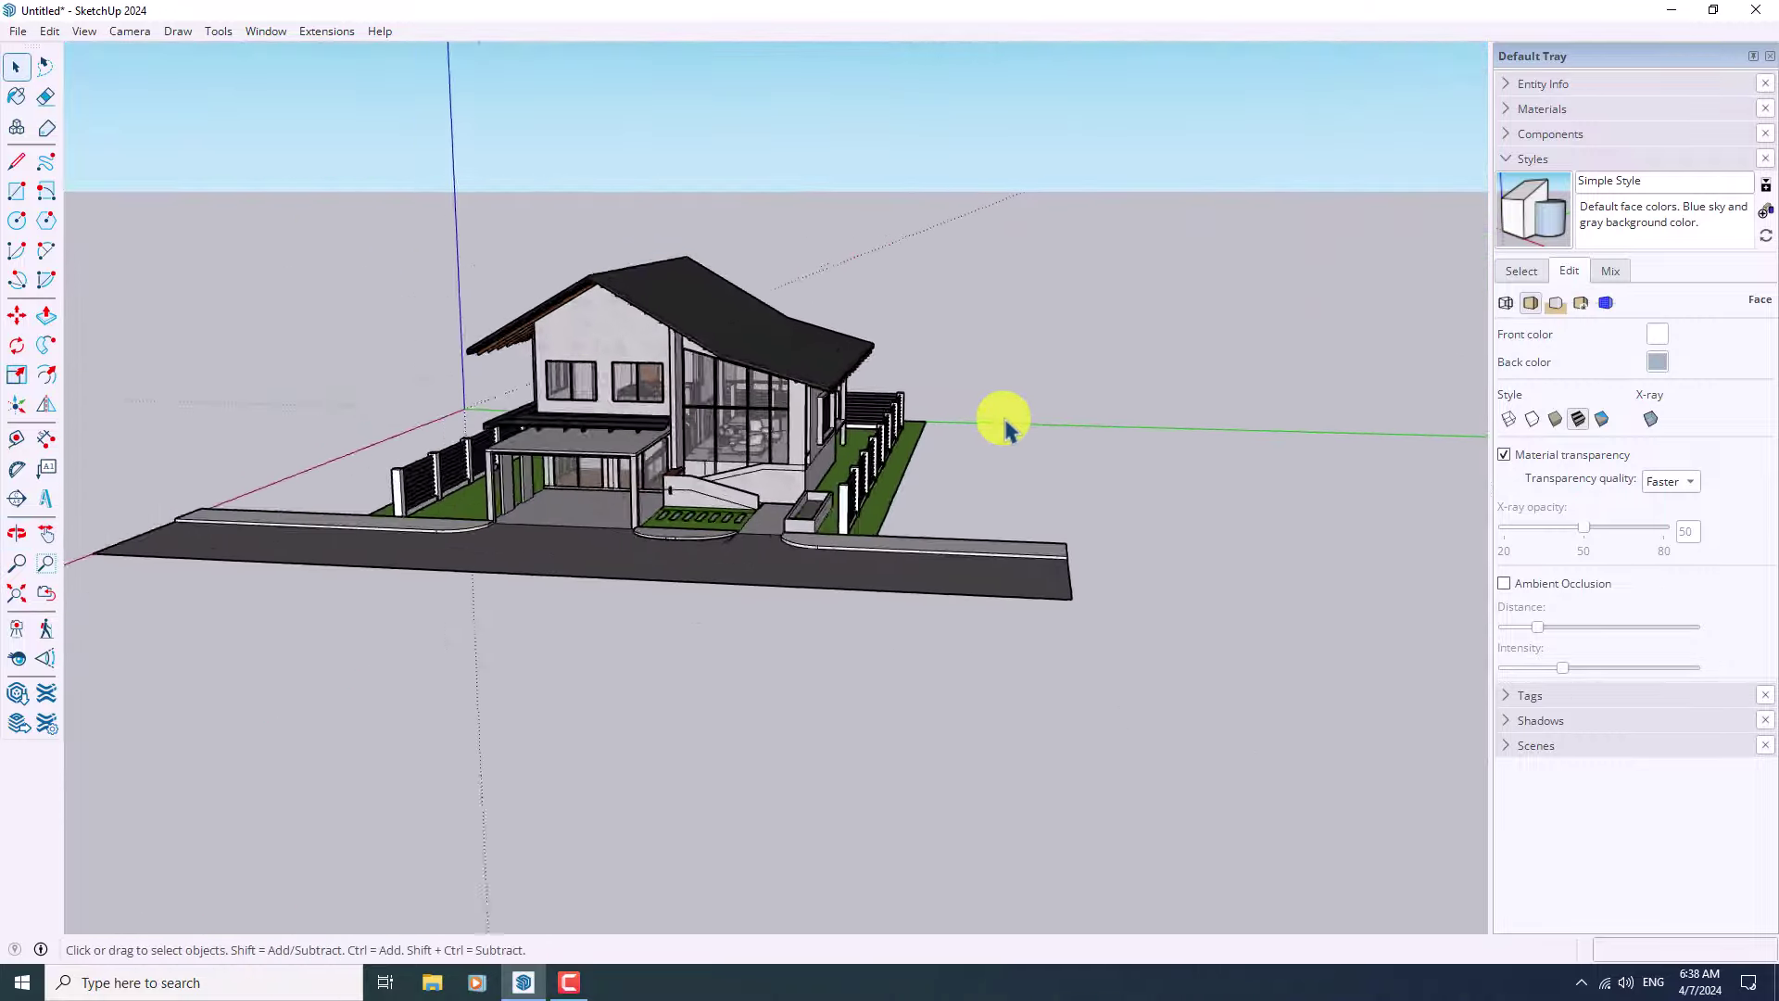
- Stand the camera at eye level on the road facing the house front, and add Scene 1
middle_click_drag(997, 413, 870, 492)
key("space")
left_click(1525, 164)
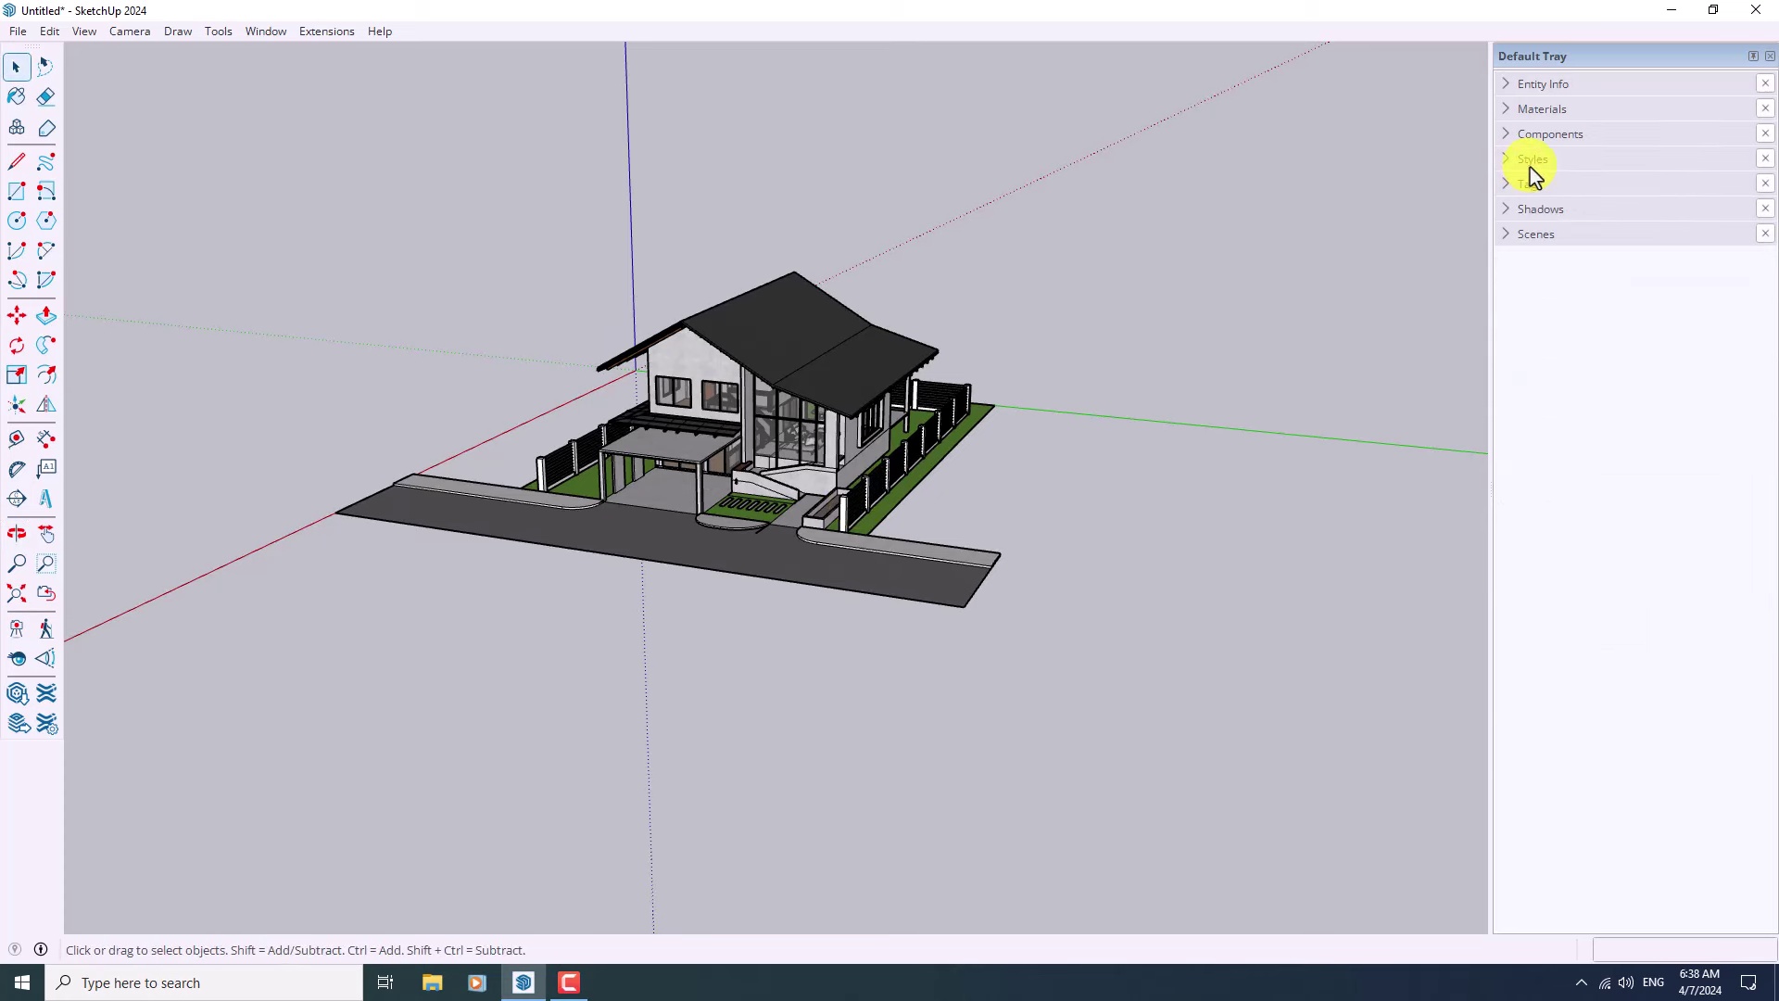
left_click(1529, 236)
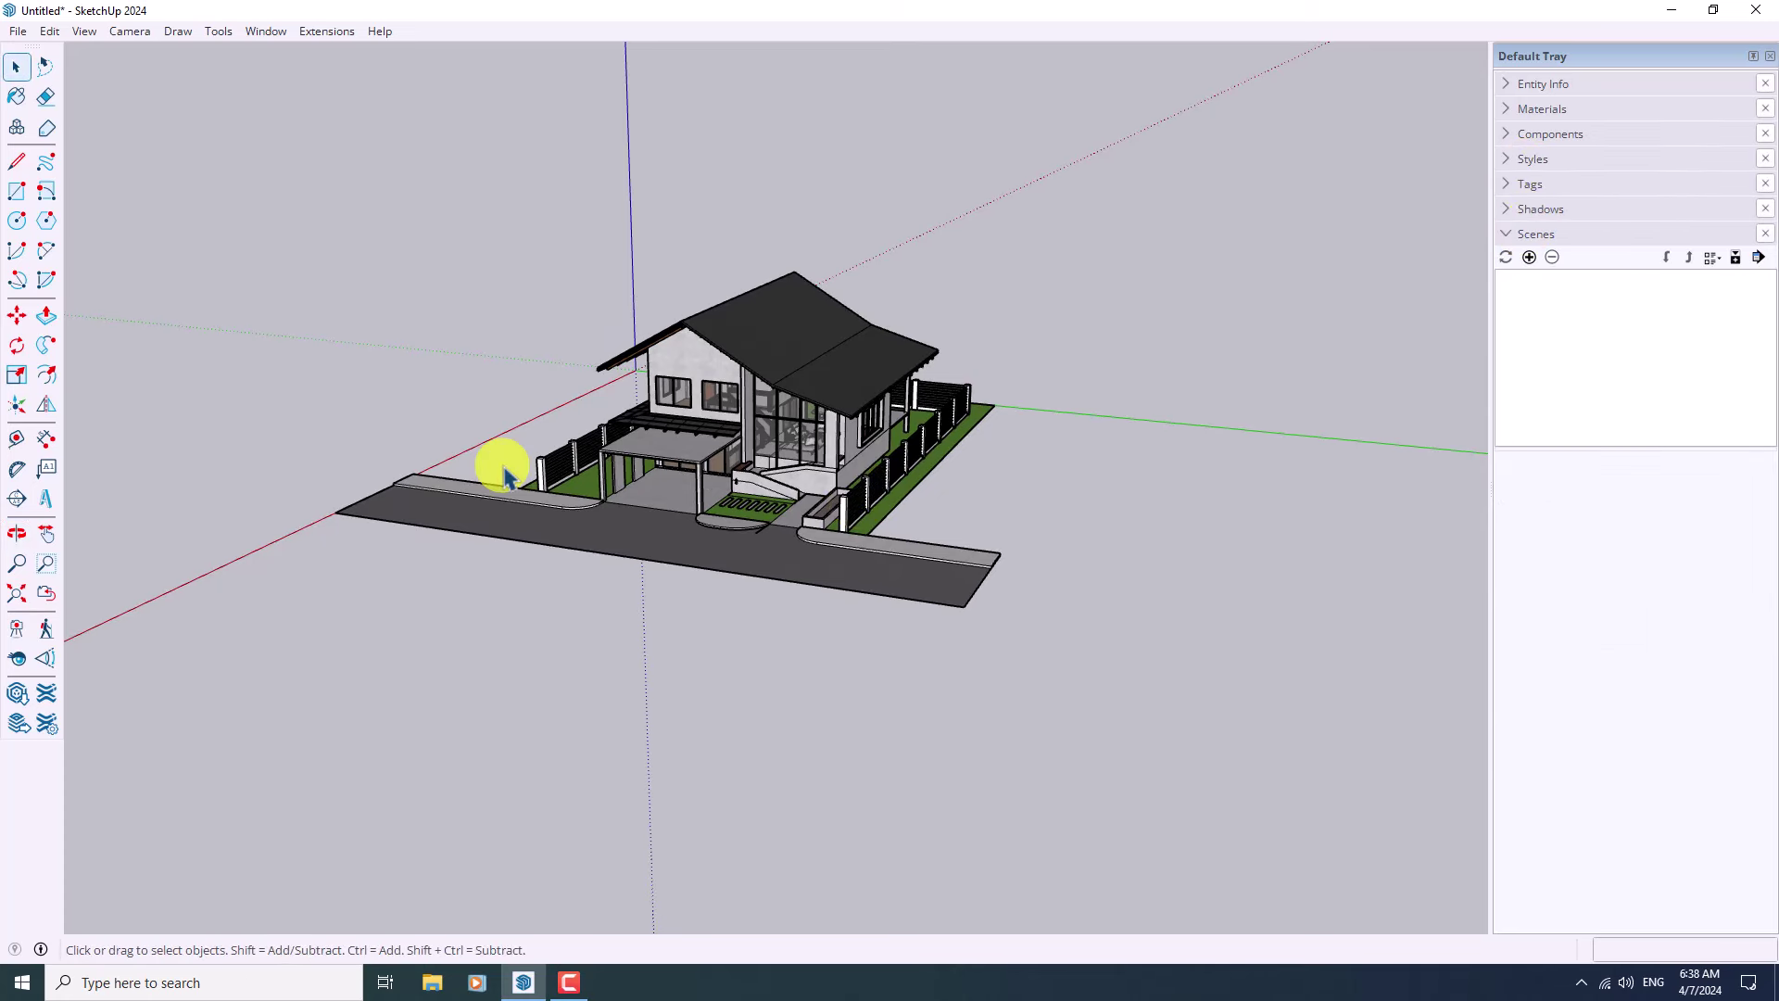
left_click(17, 633)
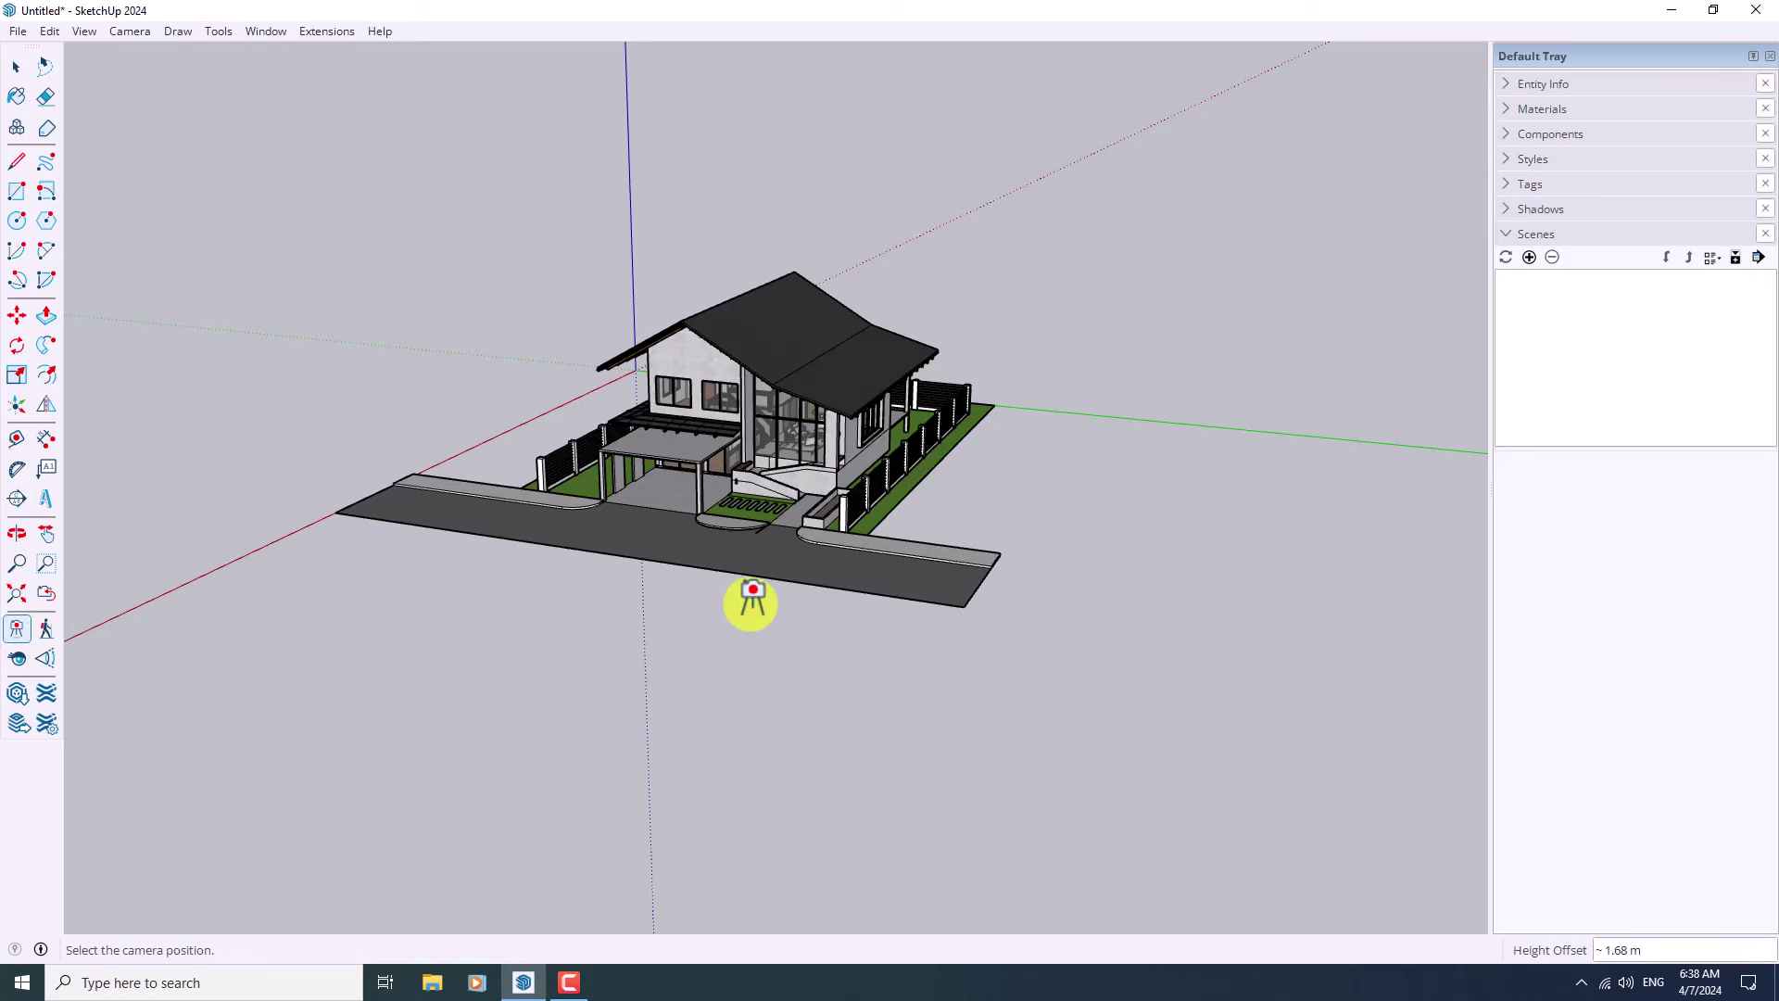
left_click(833, 581)
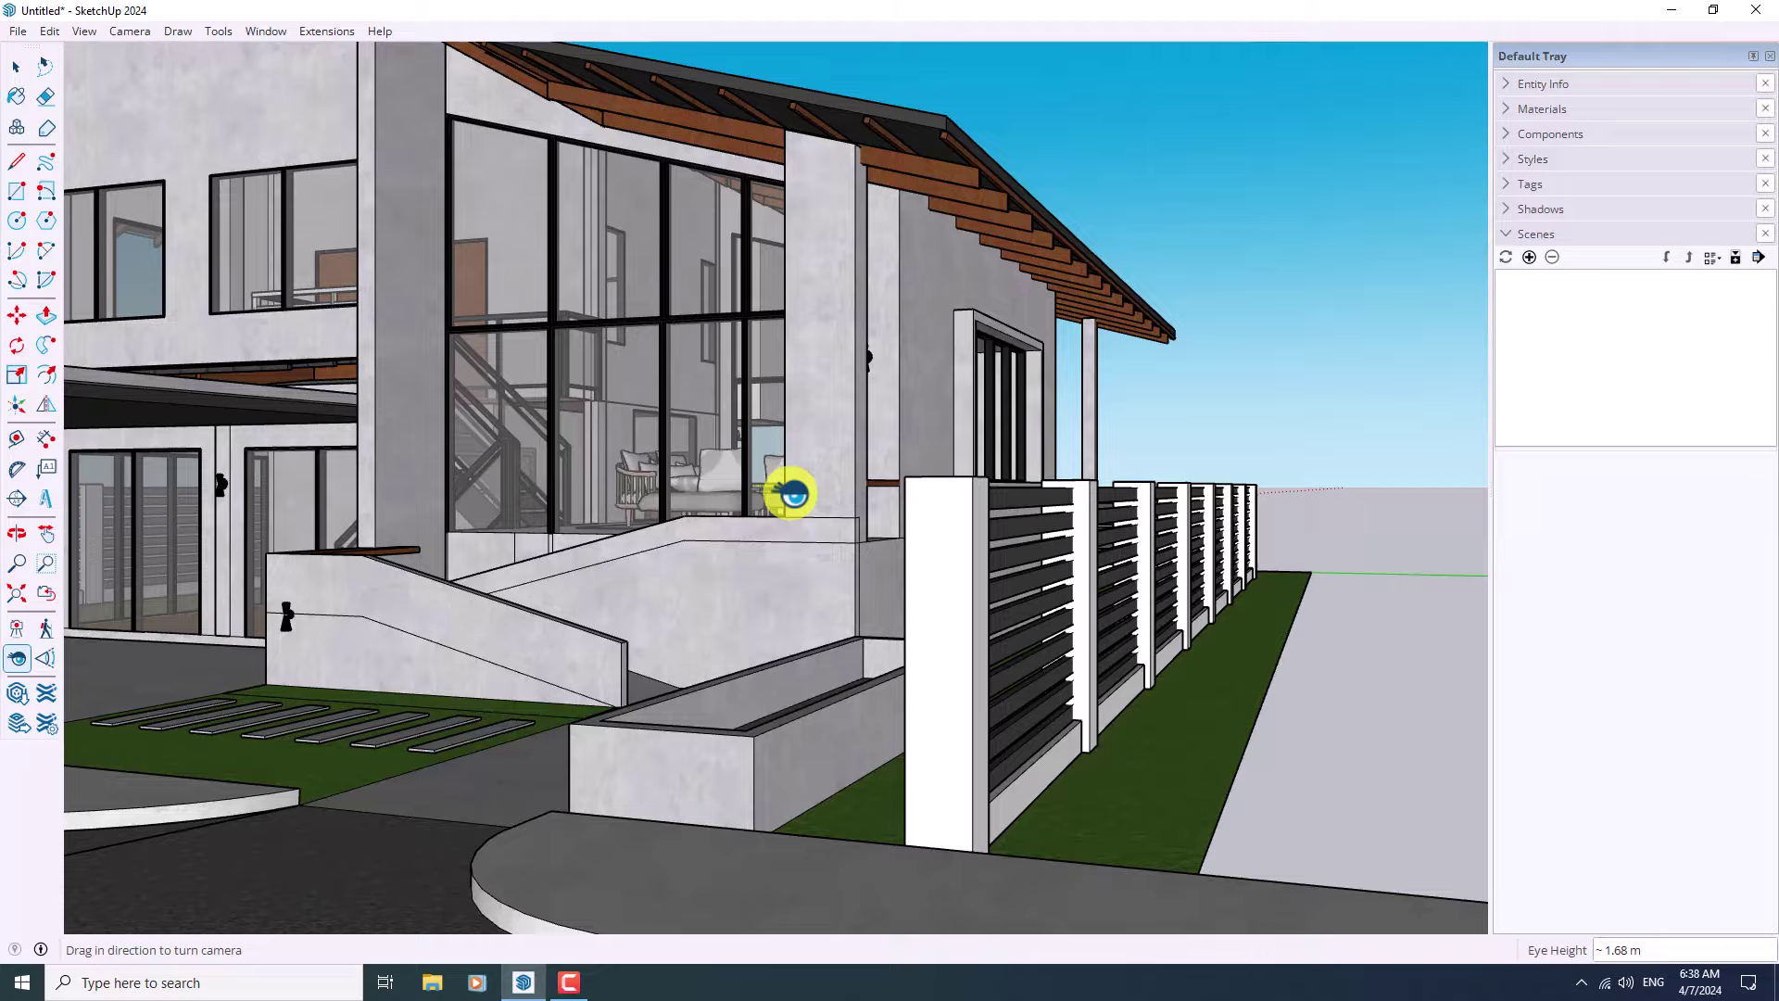
left_click_drag(806, 492, 441, 342)
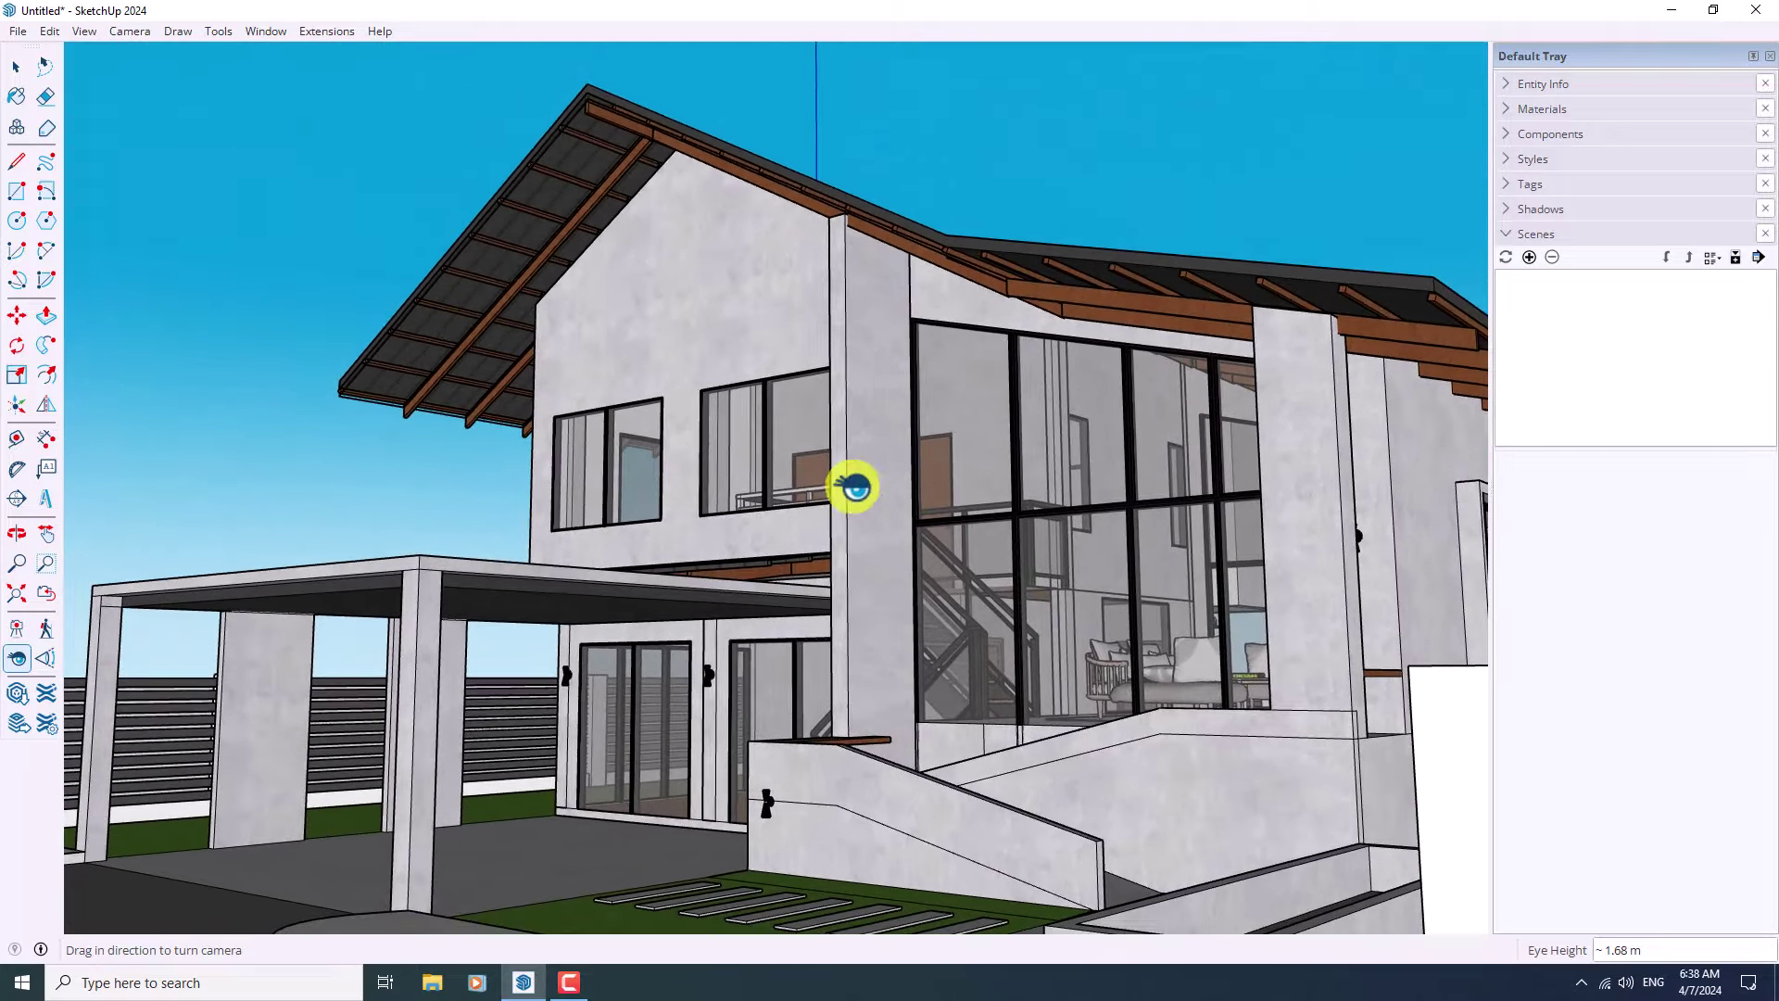
scroll(806, 481, "down", 3)
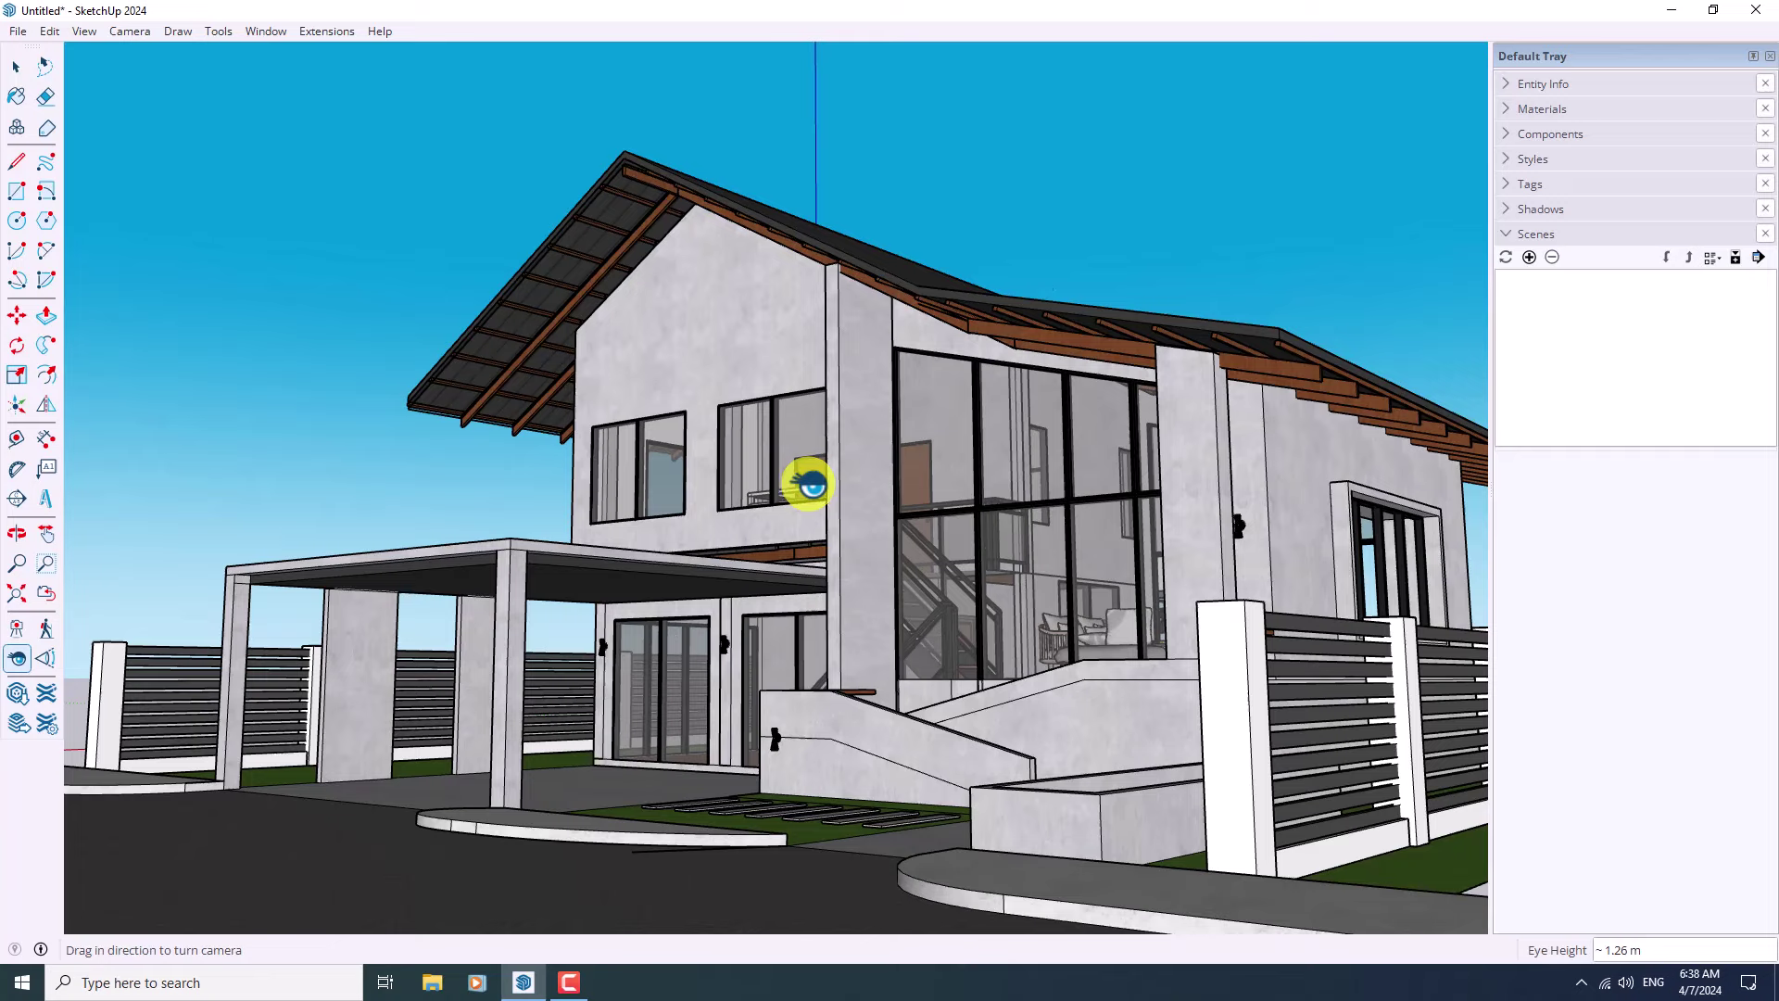
left_click(1529, 259)
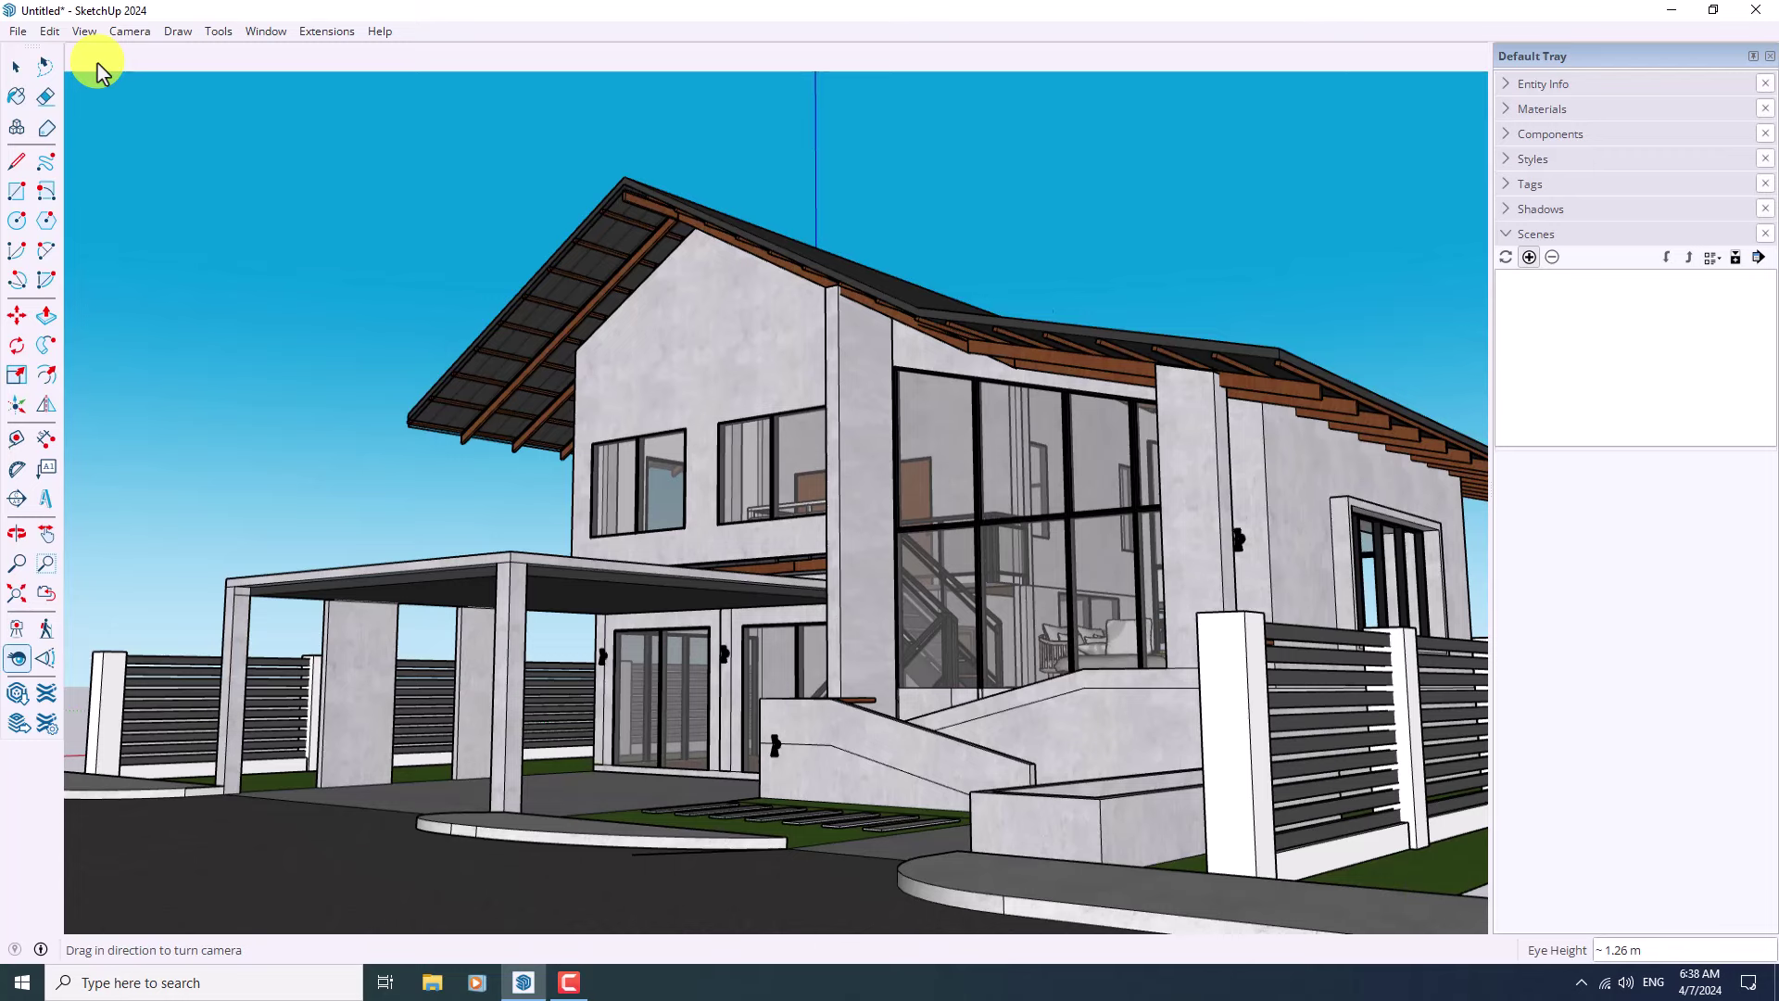
scroll(772, 460, "down", 1)
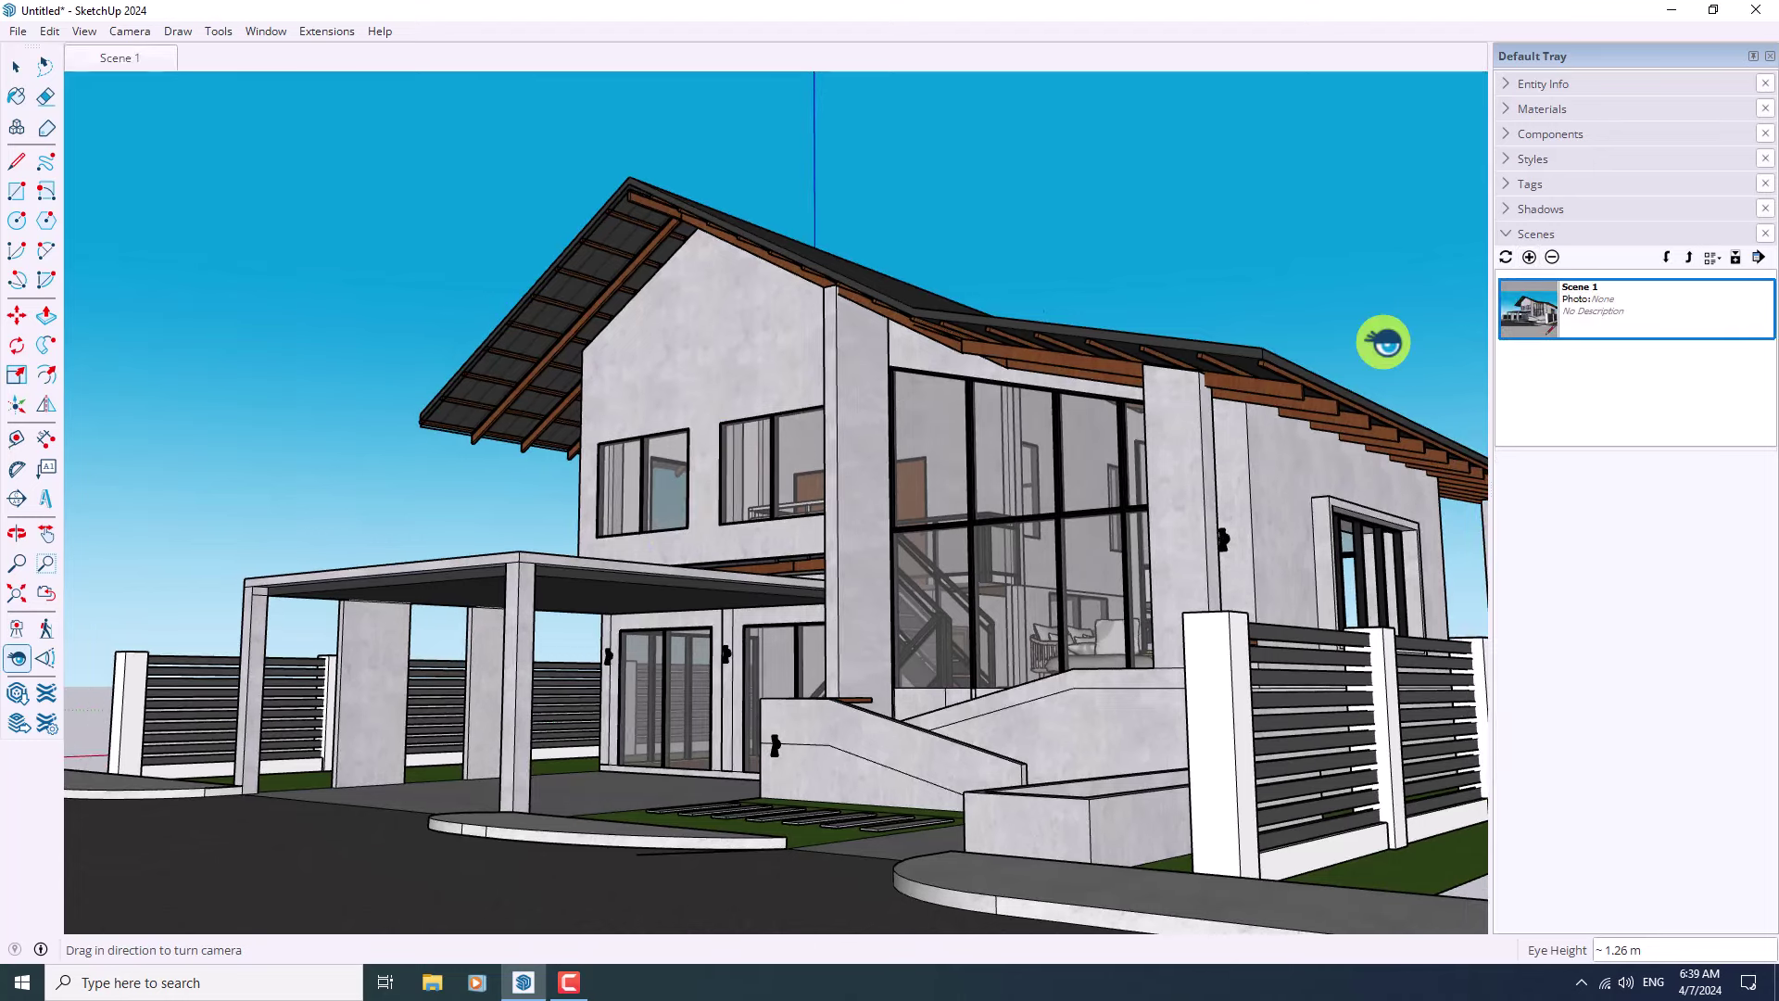
- Close the tray, switch to Two-Point Perspective, lower the house in view, and update Scene 1
left_click(1538, 234)
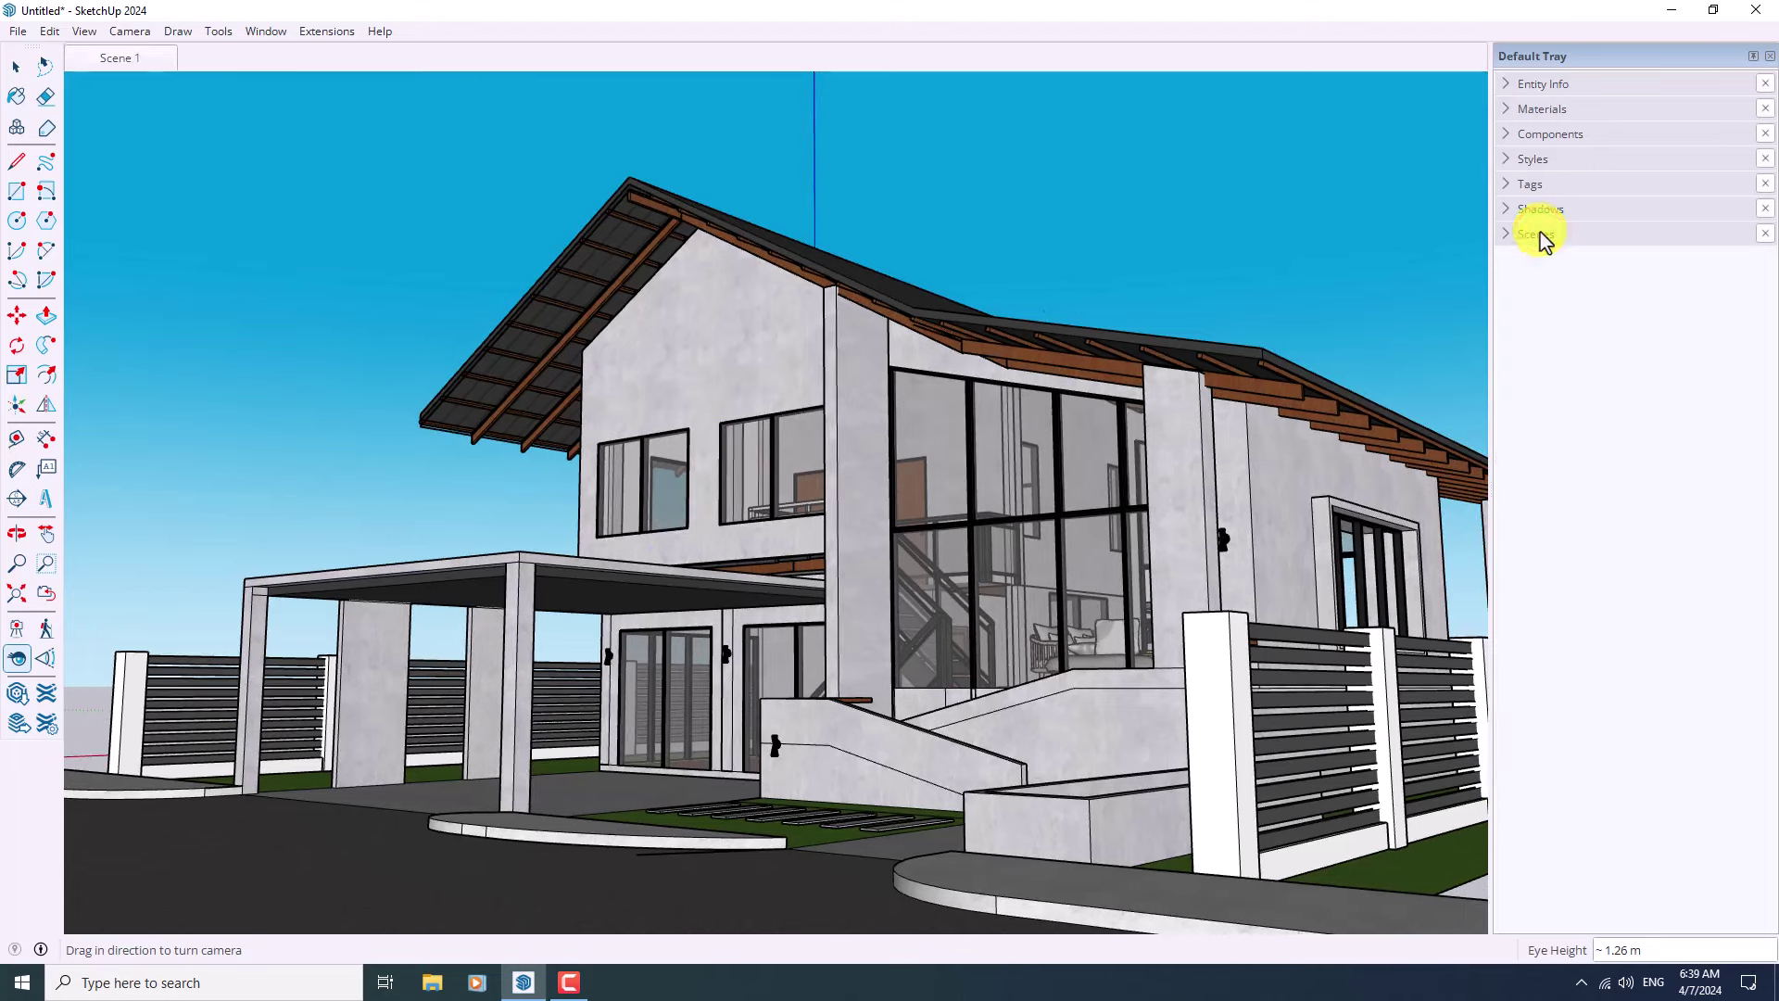
left_click(1768, 57)
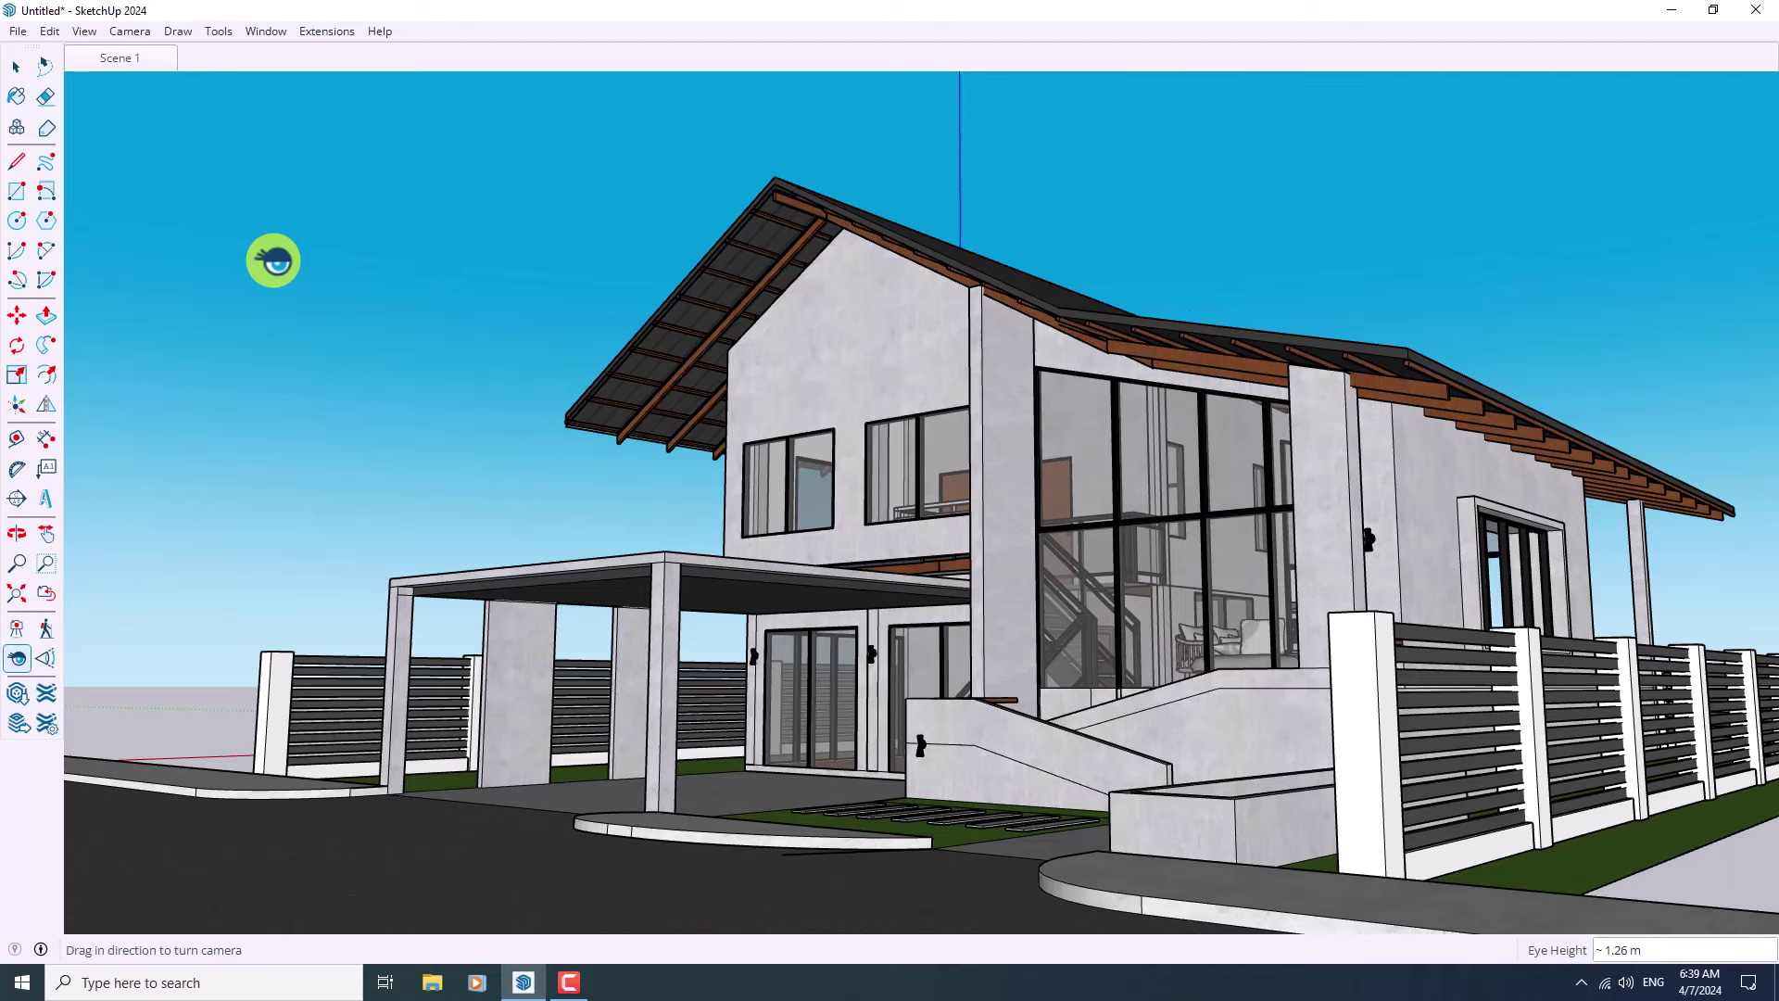
left_click(130, 31)
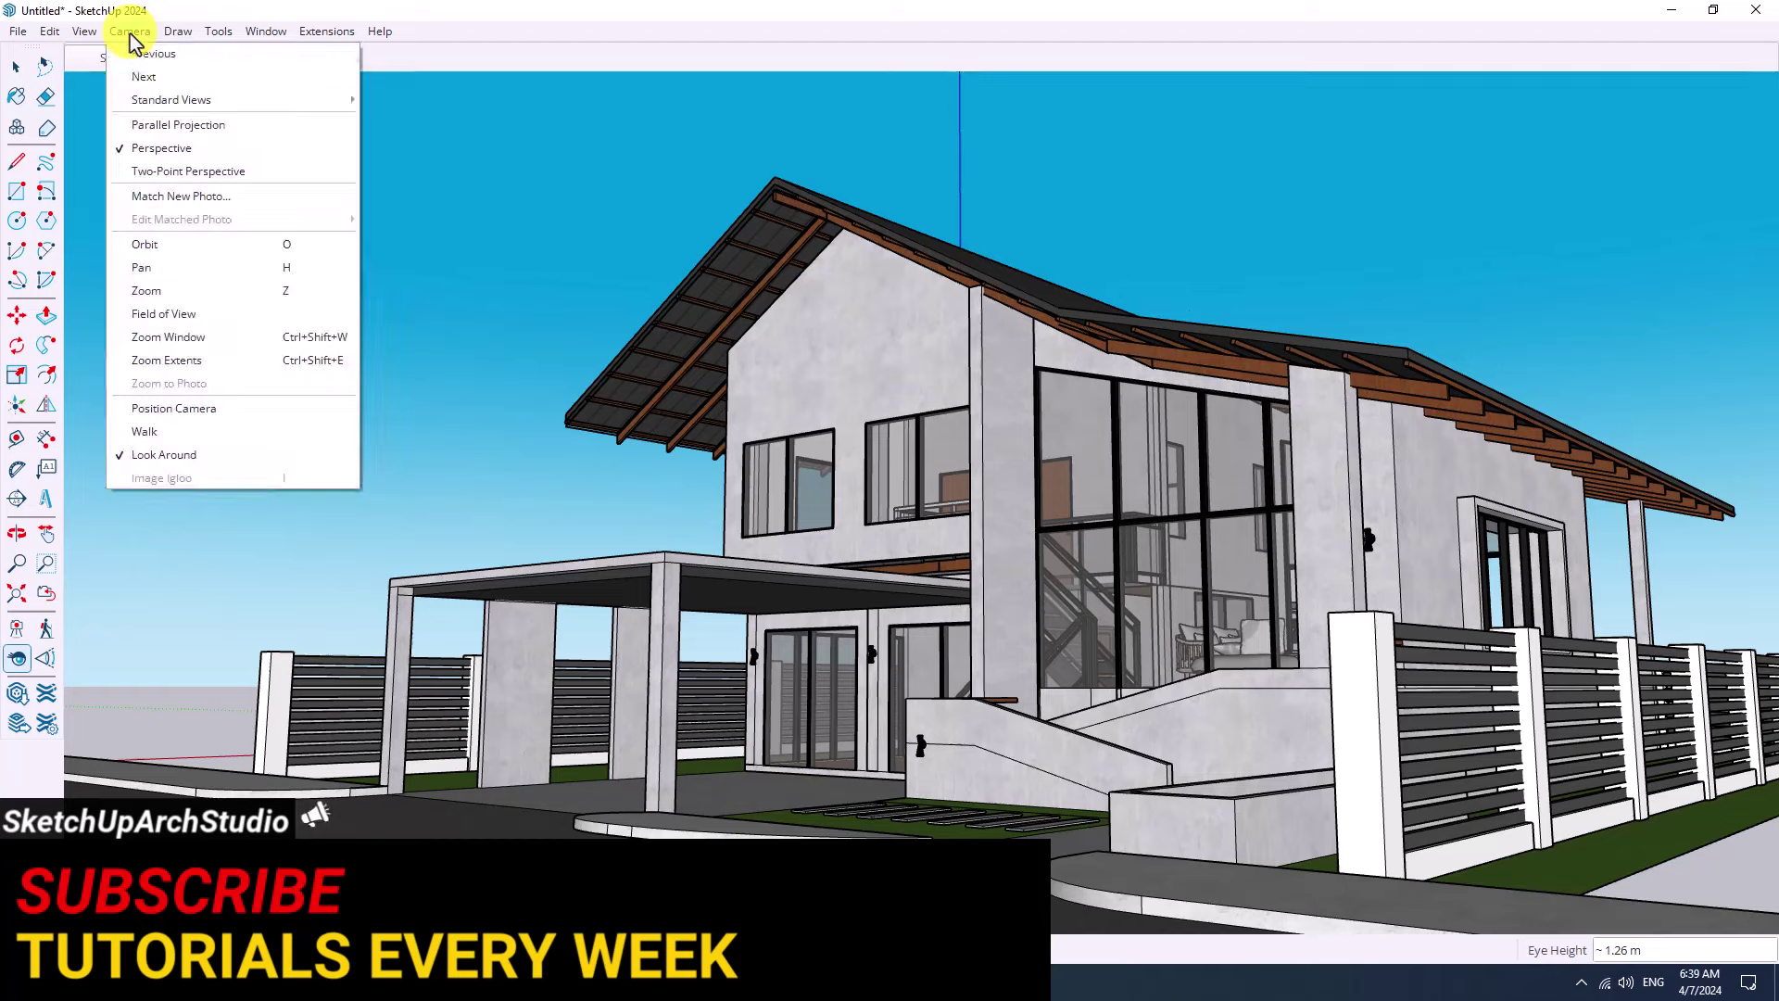
left_click(149, 170)
left_click_drag(874, 278, 863, 450)
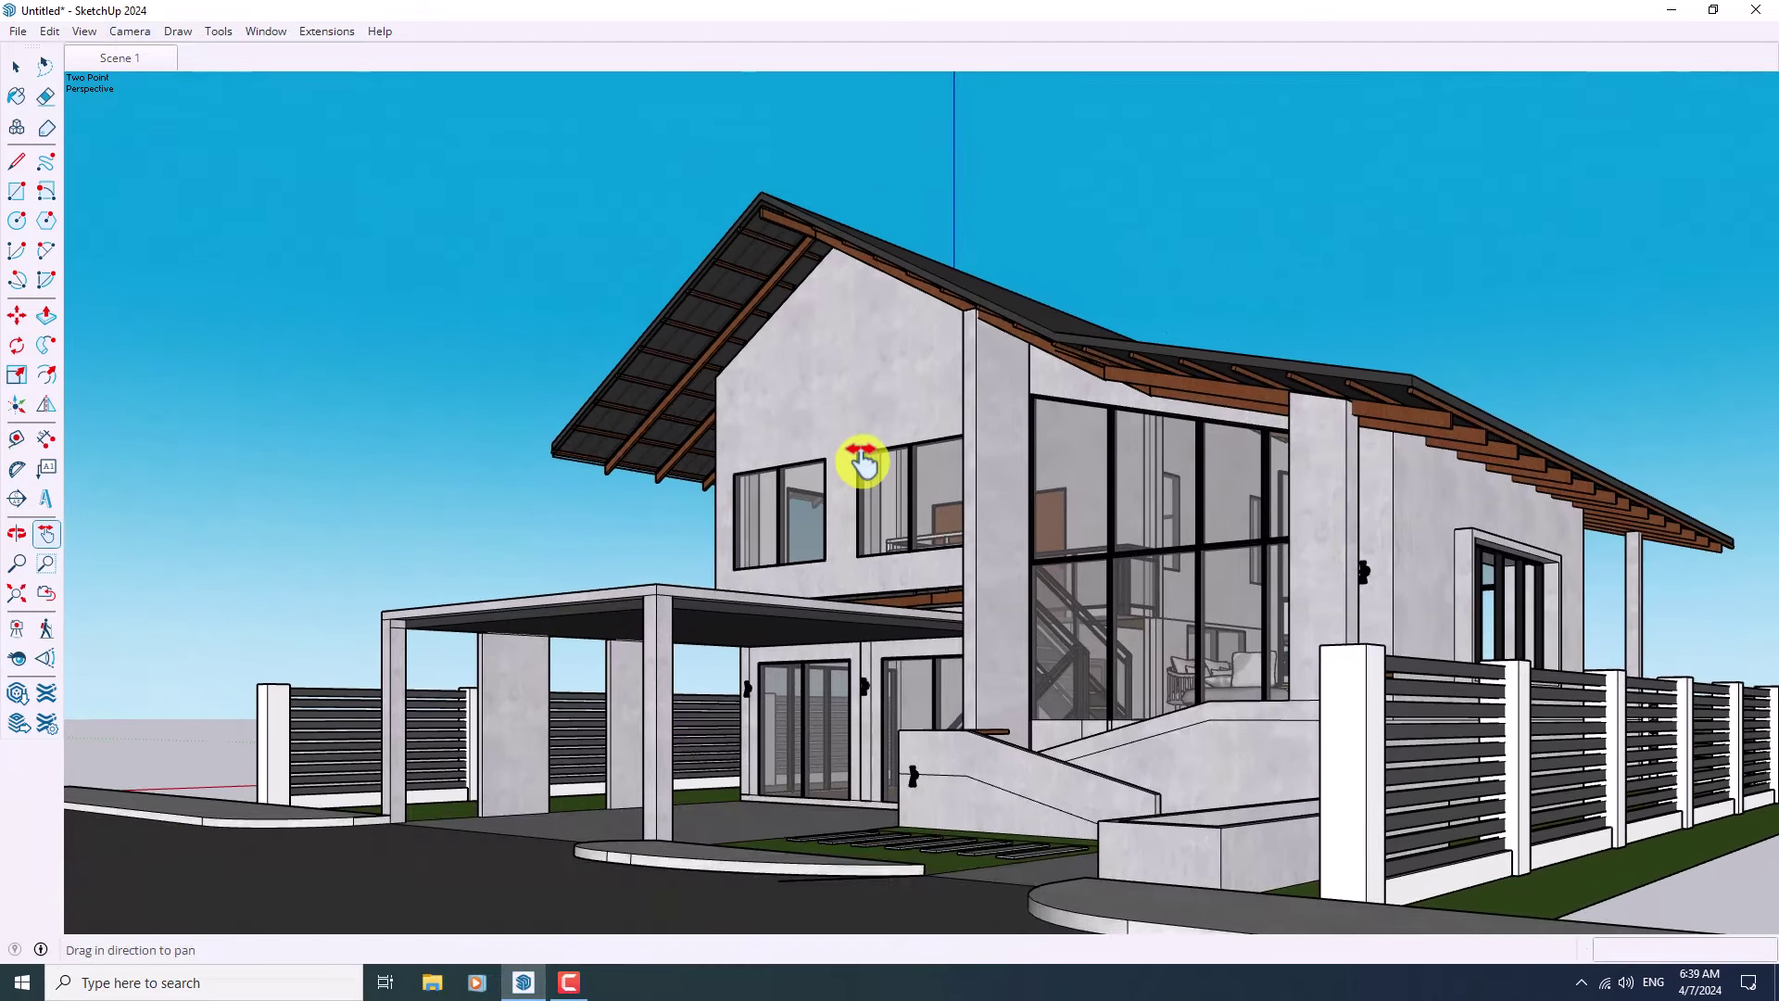
right_click(115, 59)
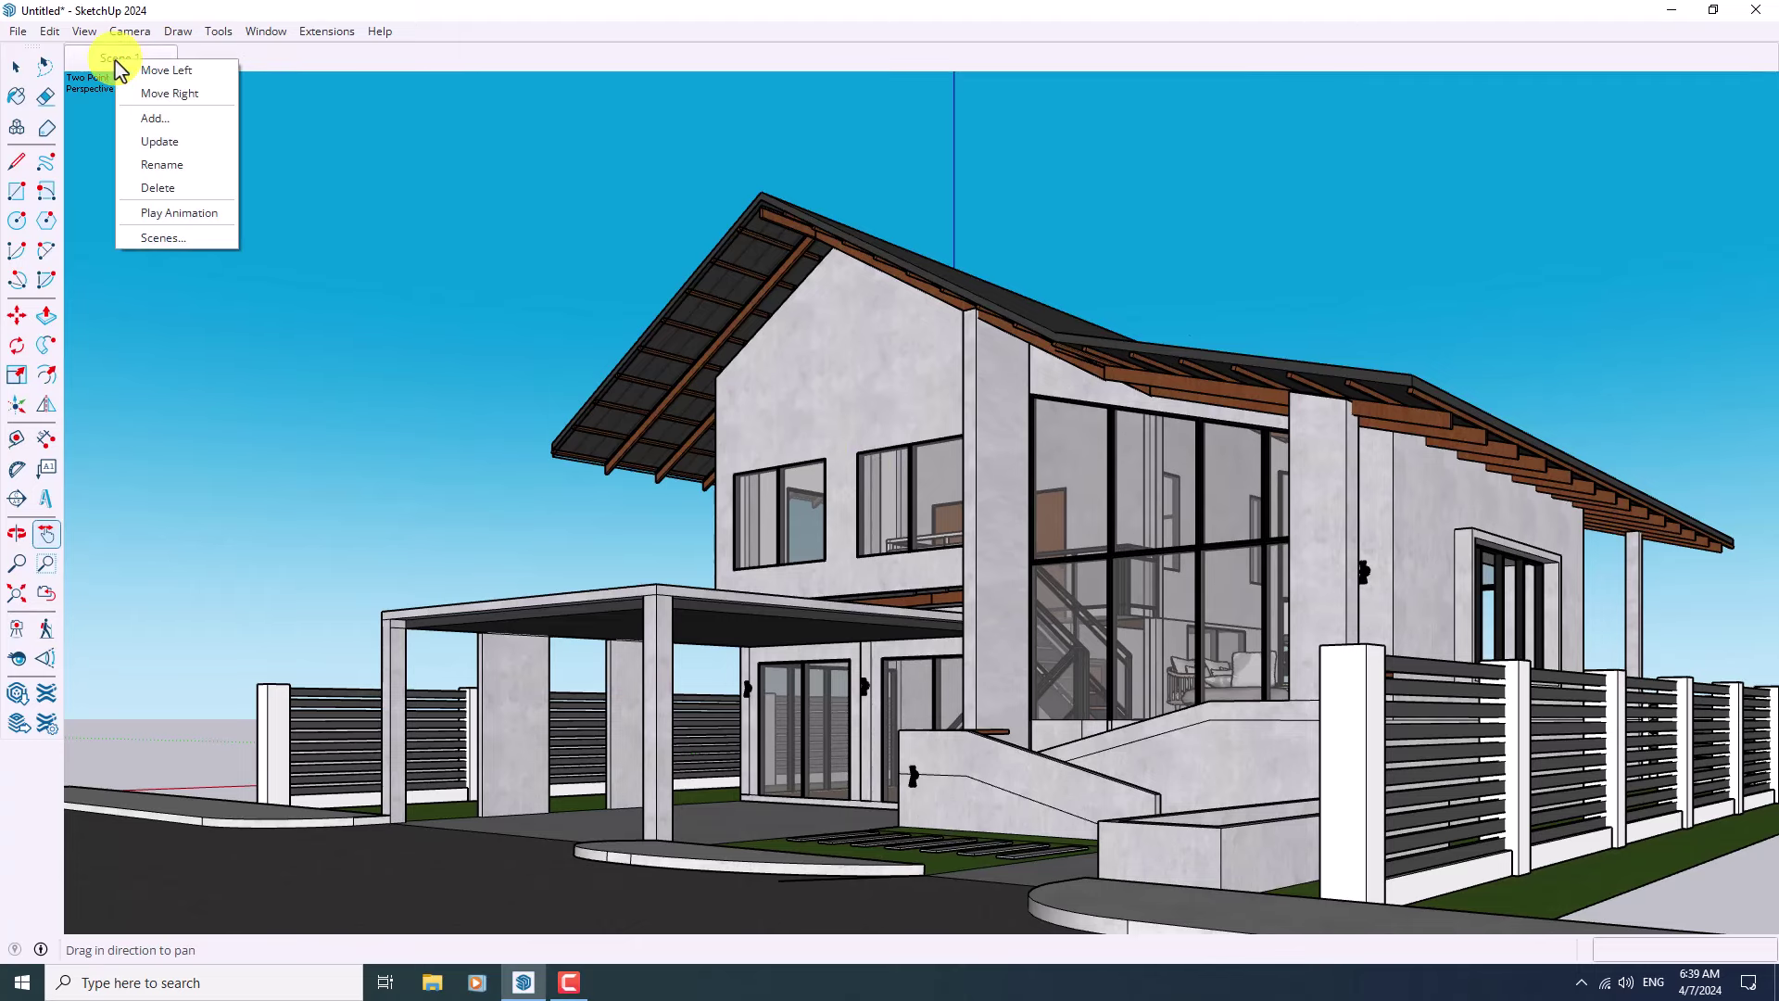
left_click(182, 153)
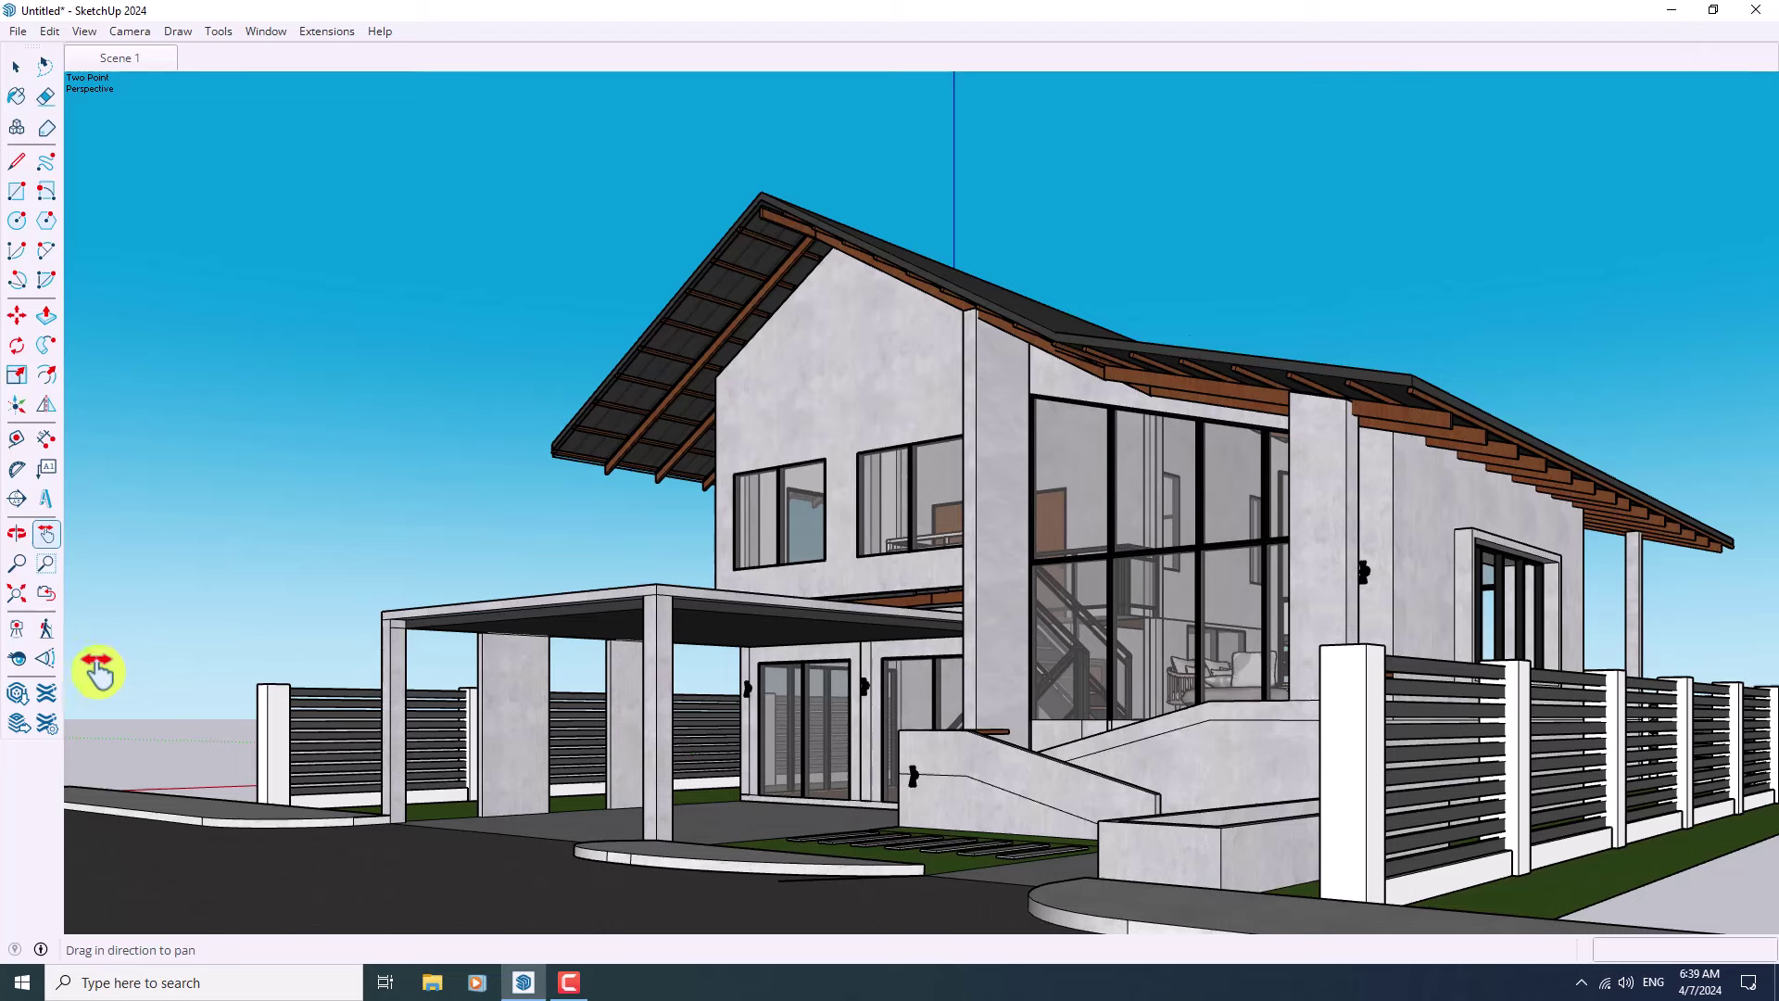
- Widen the field of view to 38.76 degrees and update Scene 1 again
left_click(46, 660)
left_click_drag(794, 520, 1041, 568)
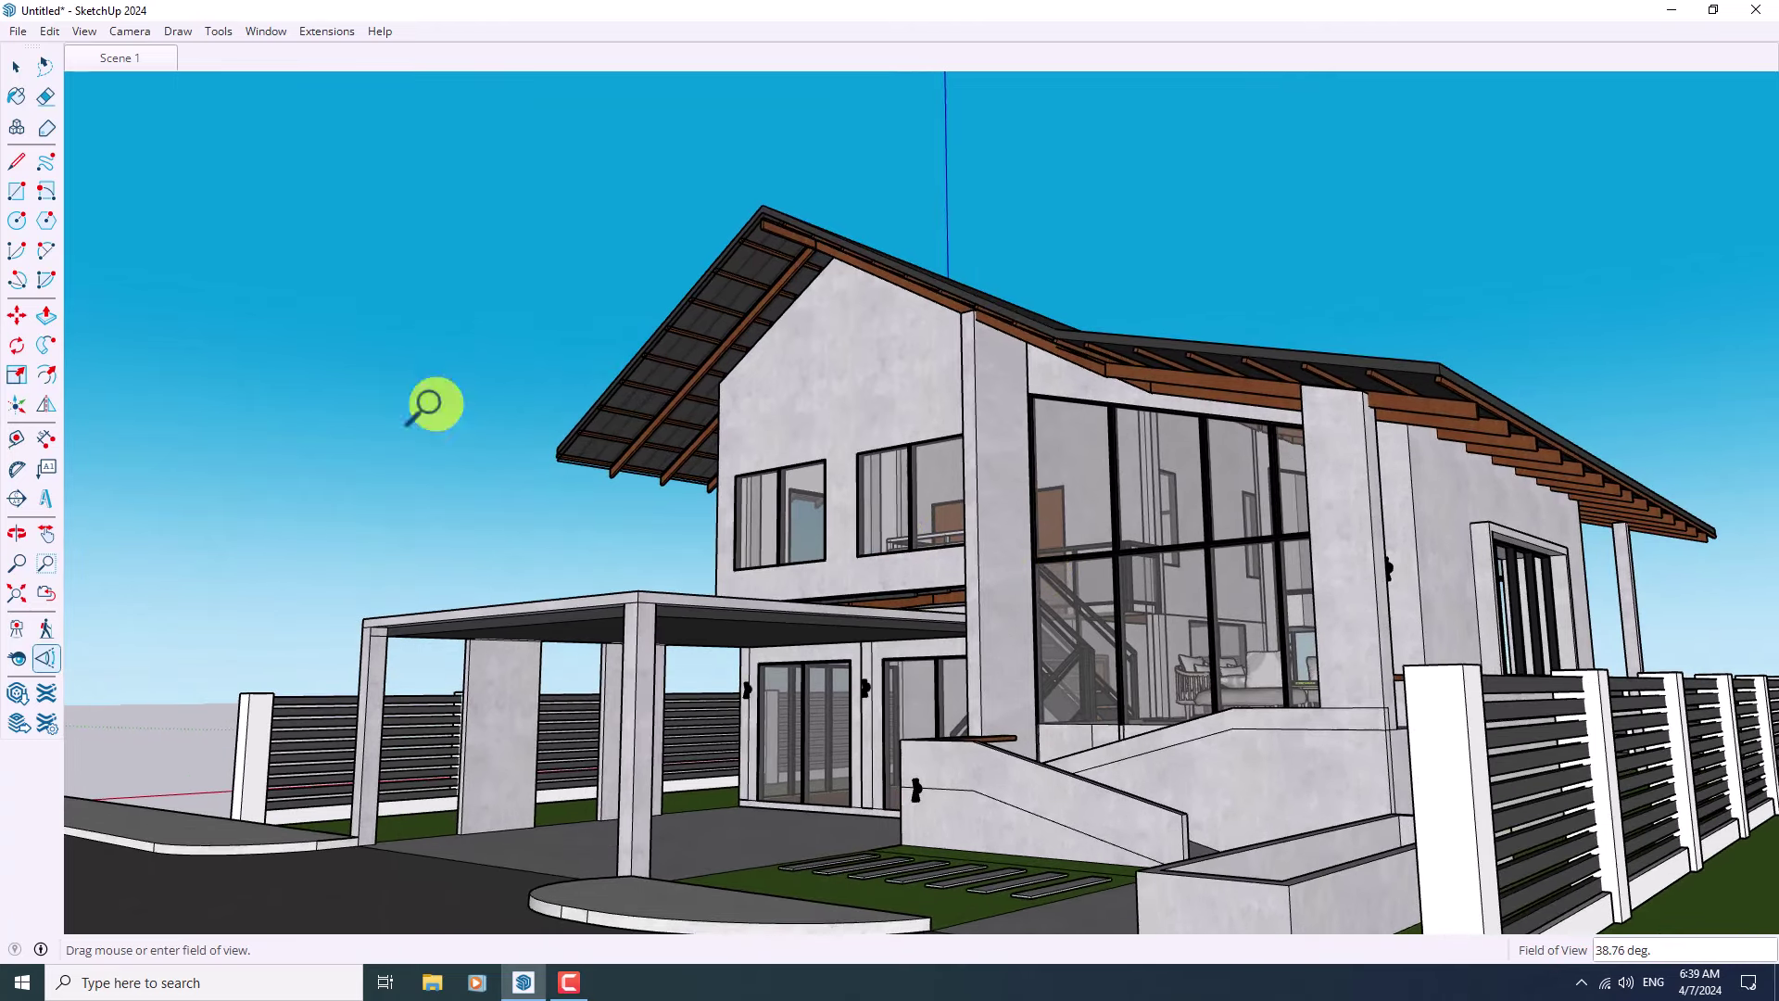
right_click(127, 66)
left_click(164, 141)
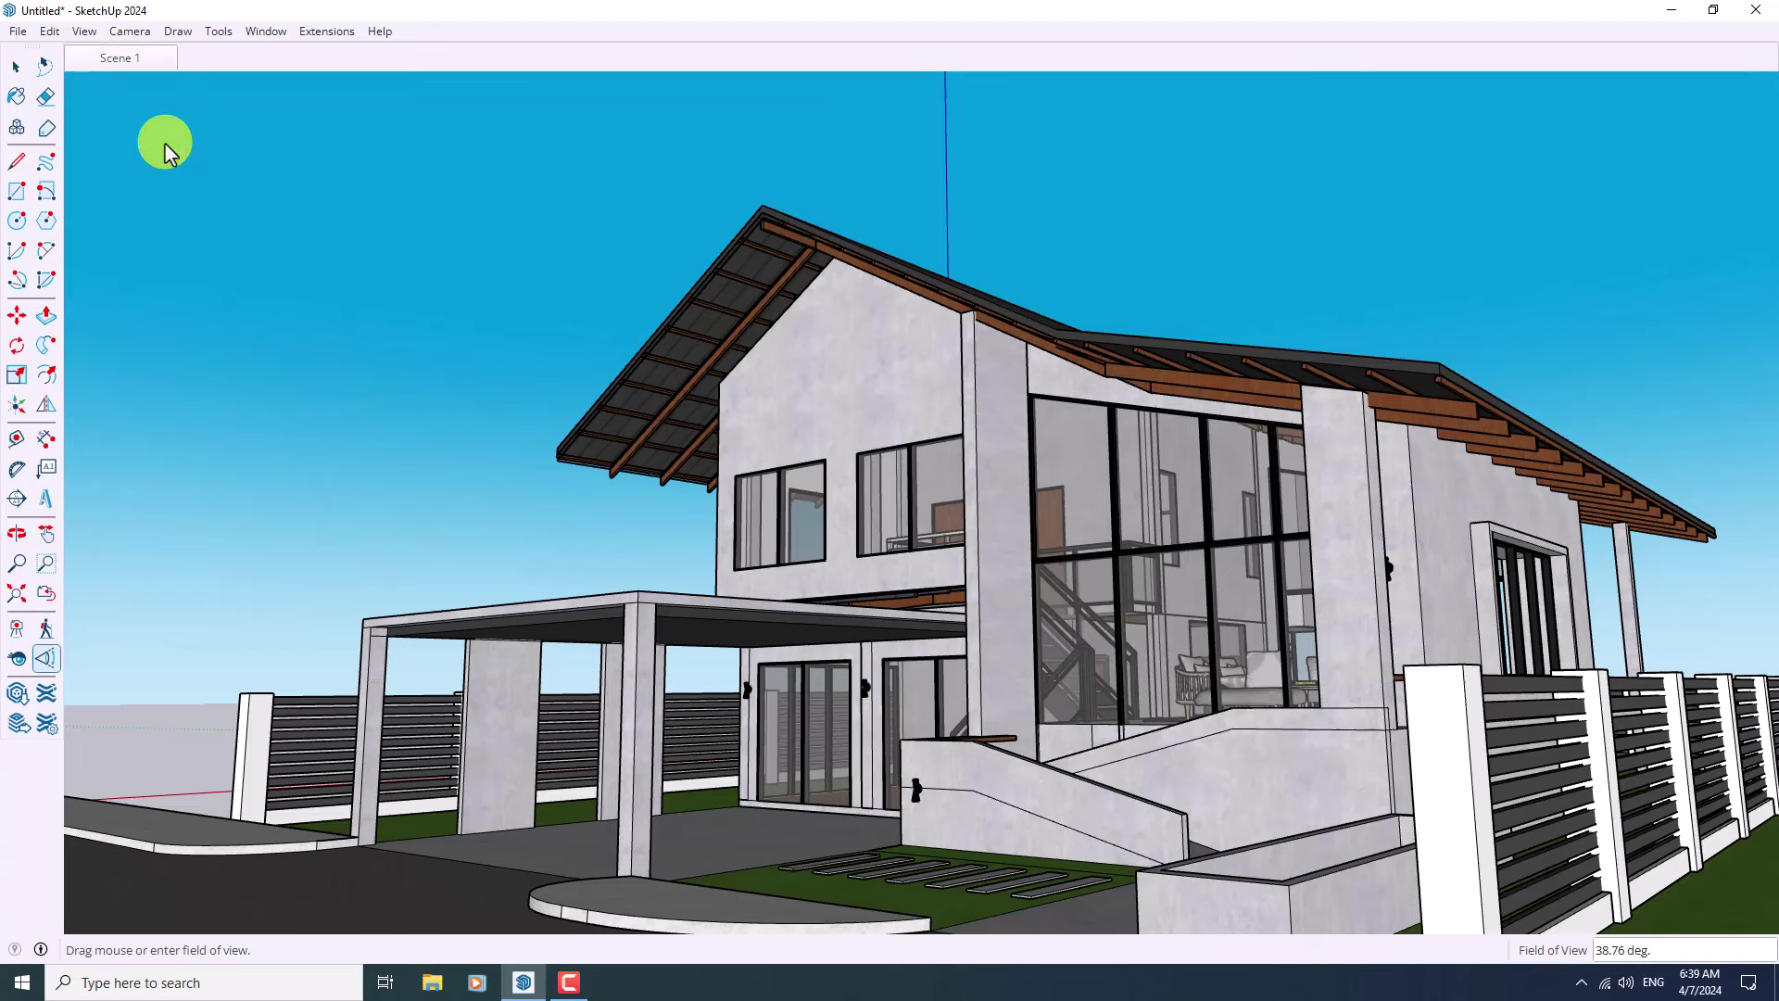
- Preview Assorted Styles looks such as Brush Strokes on Canvas and Whiteboard with Dry Erase Marker
left_click(20, 102)
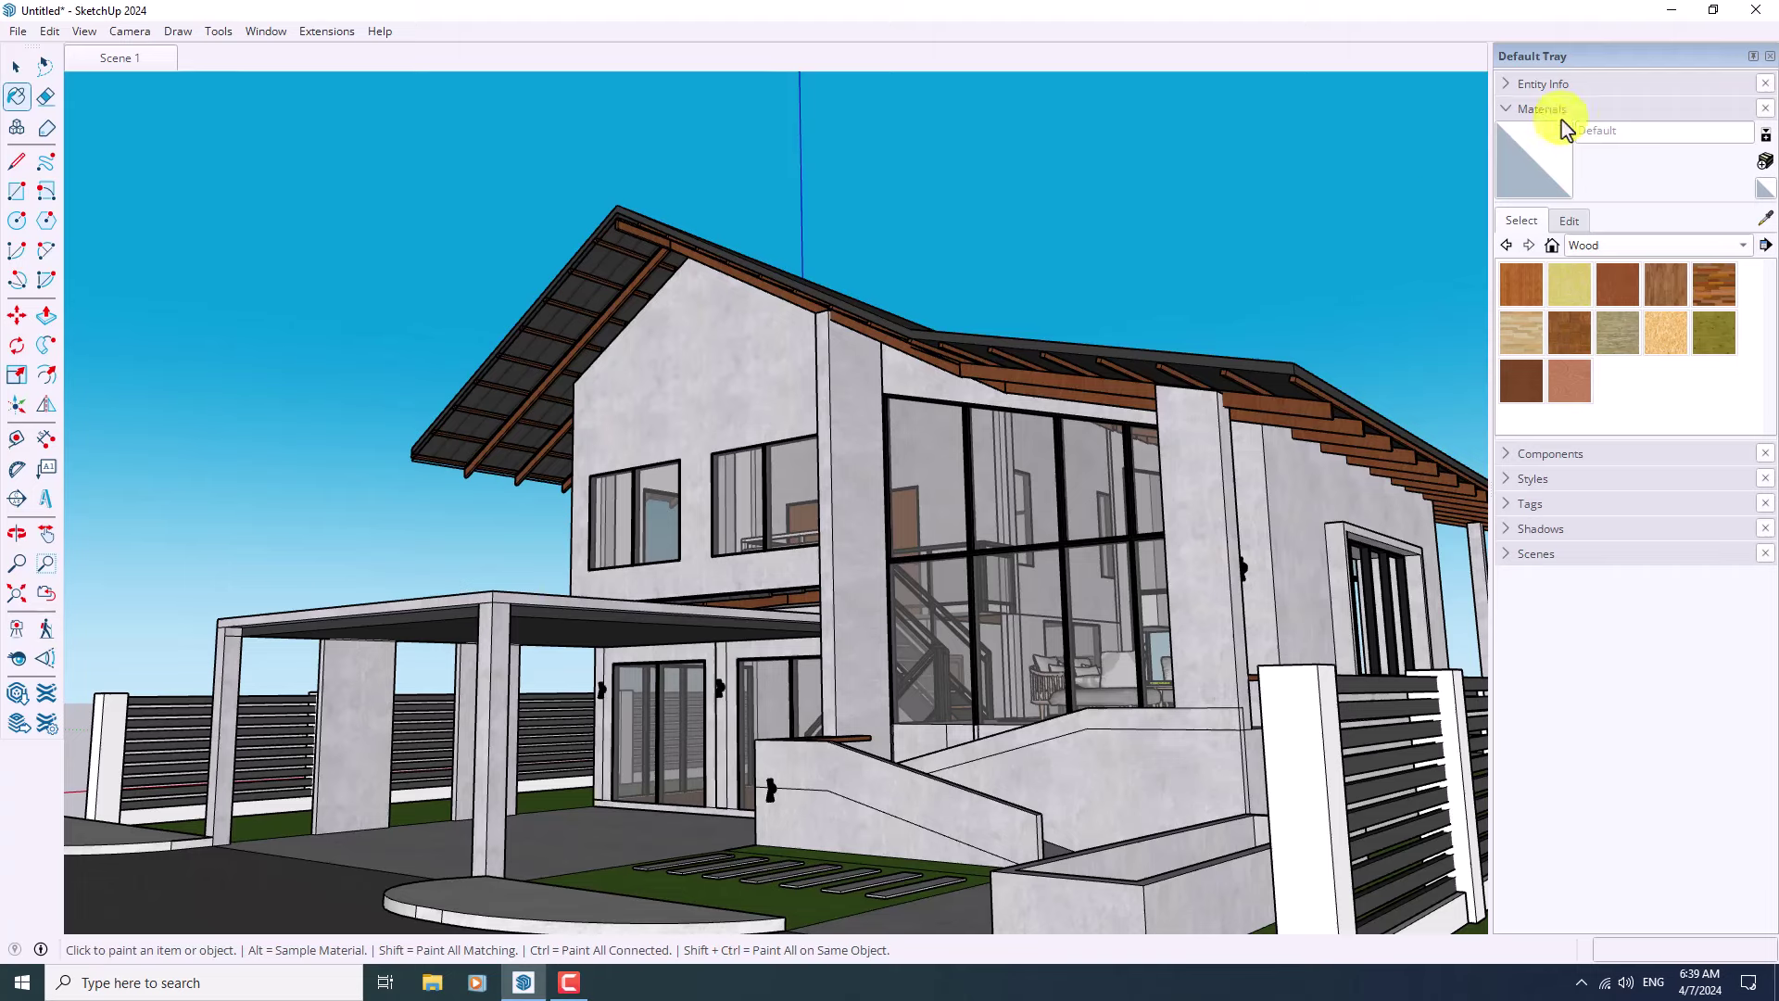
left_click(1542, 109)
left_click(1526, 165)
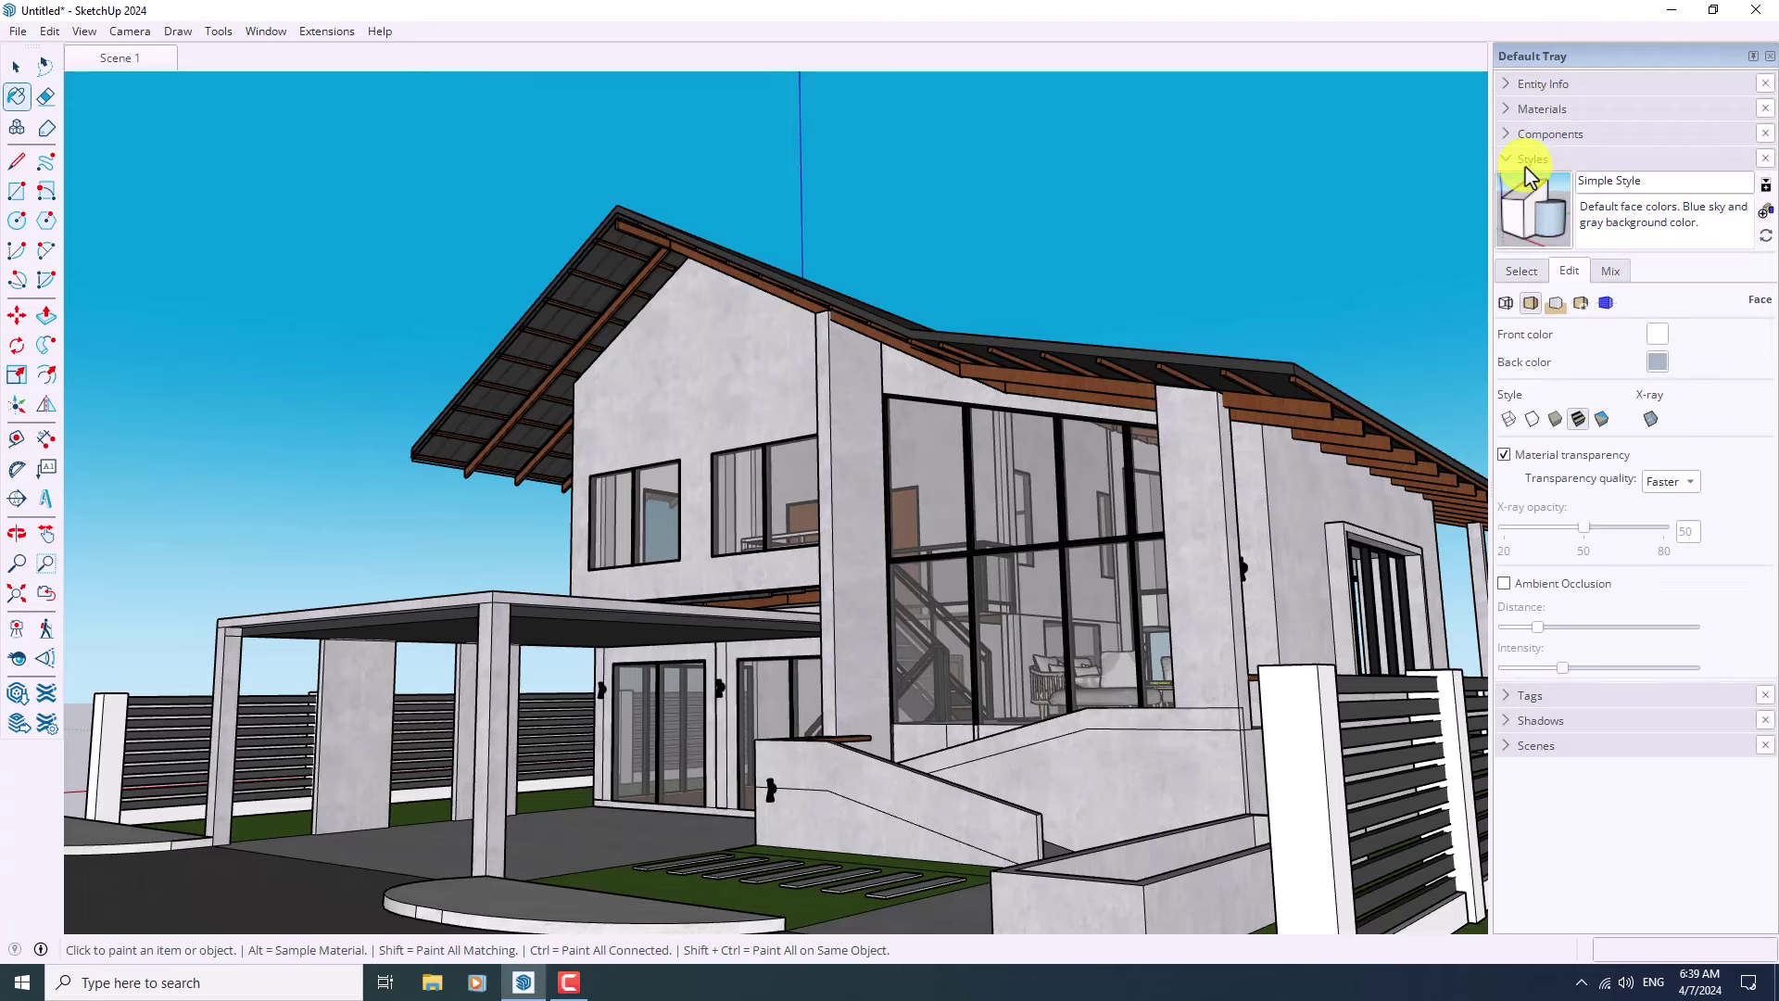
left_click(1519, 271)
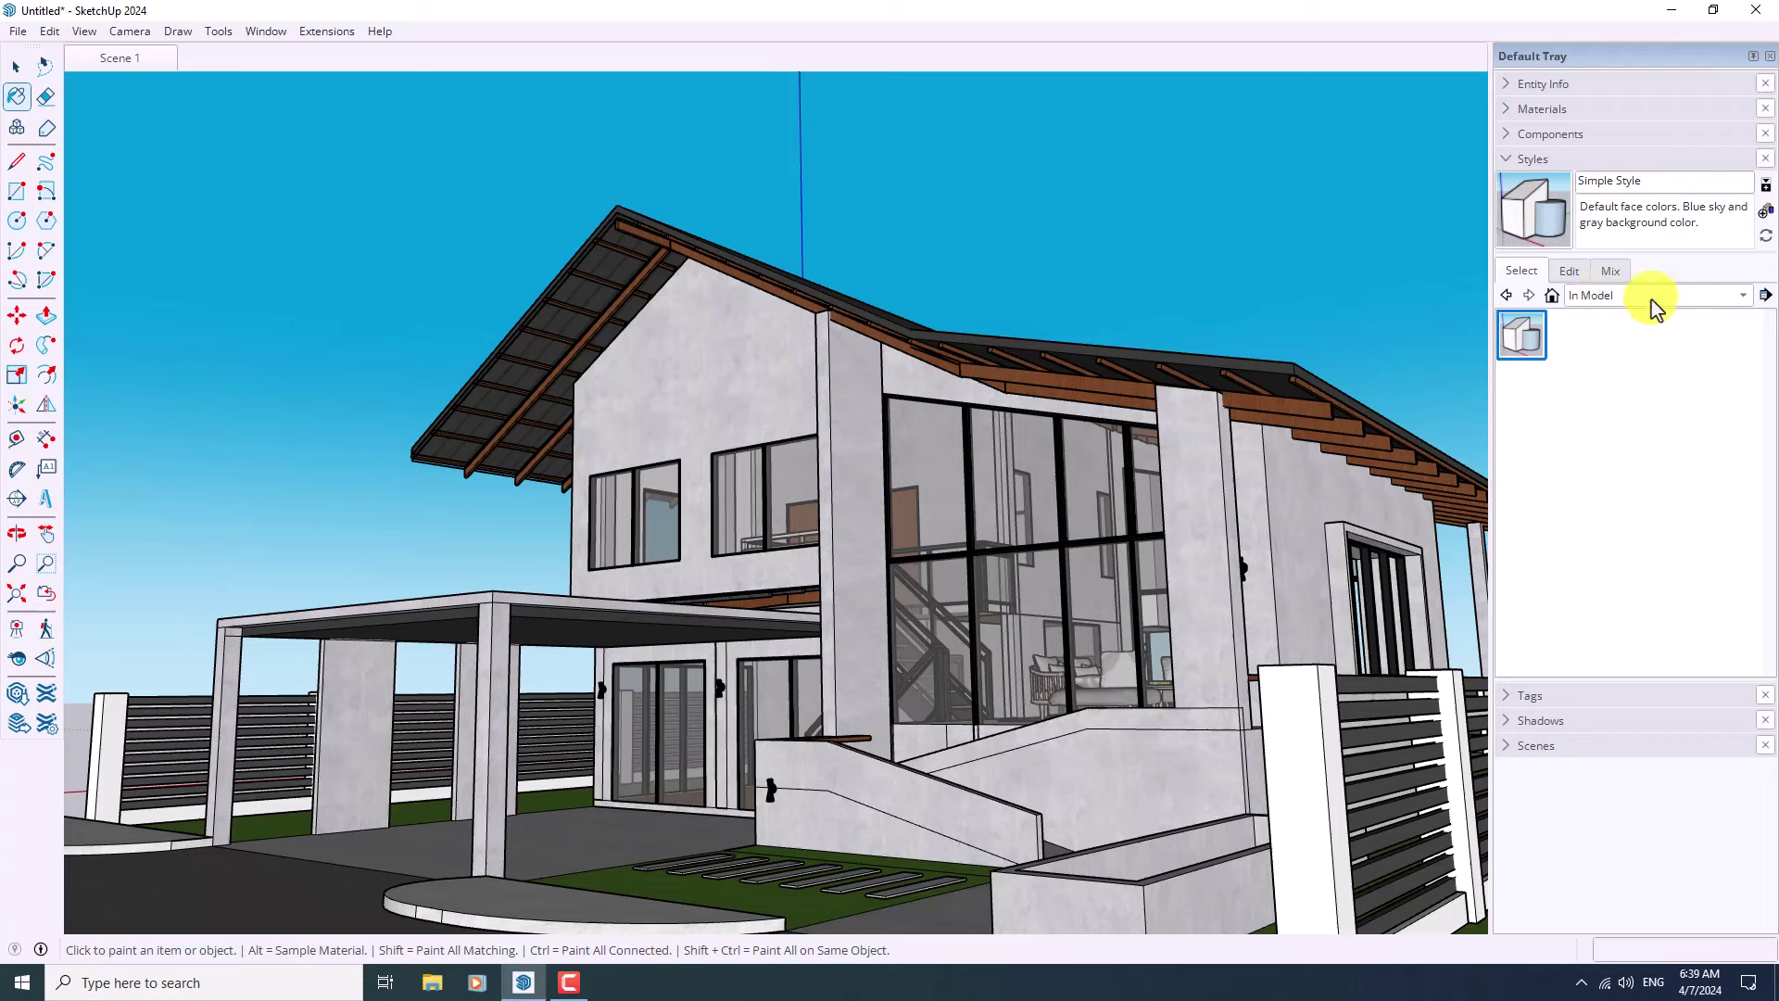
left_click(1742, 299)
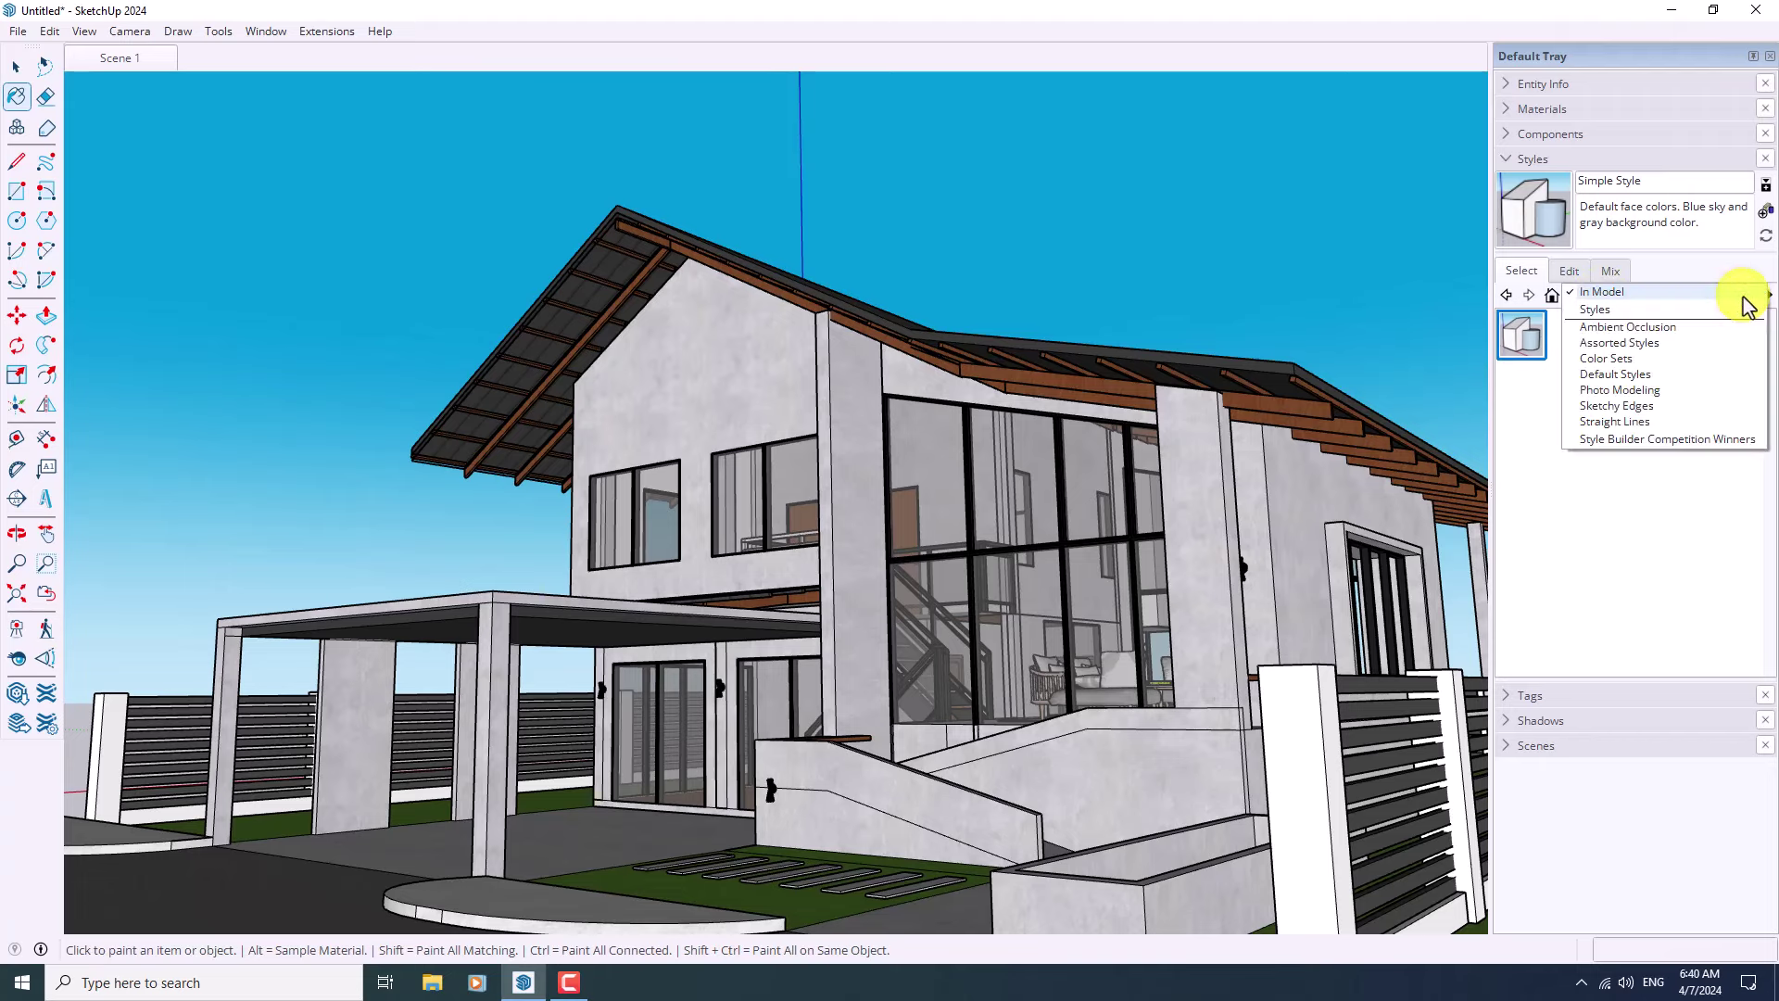
left_click(1621, 327)
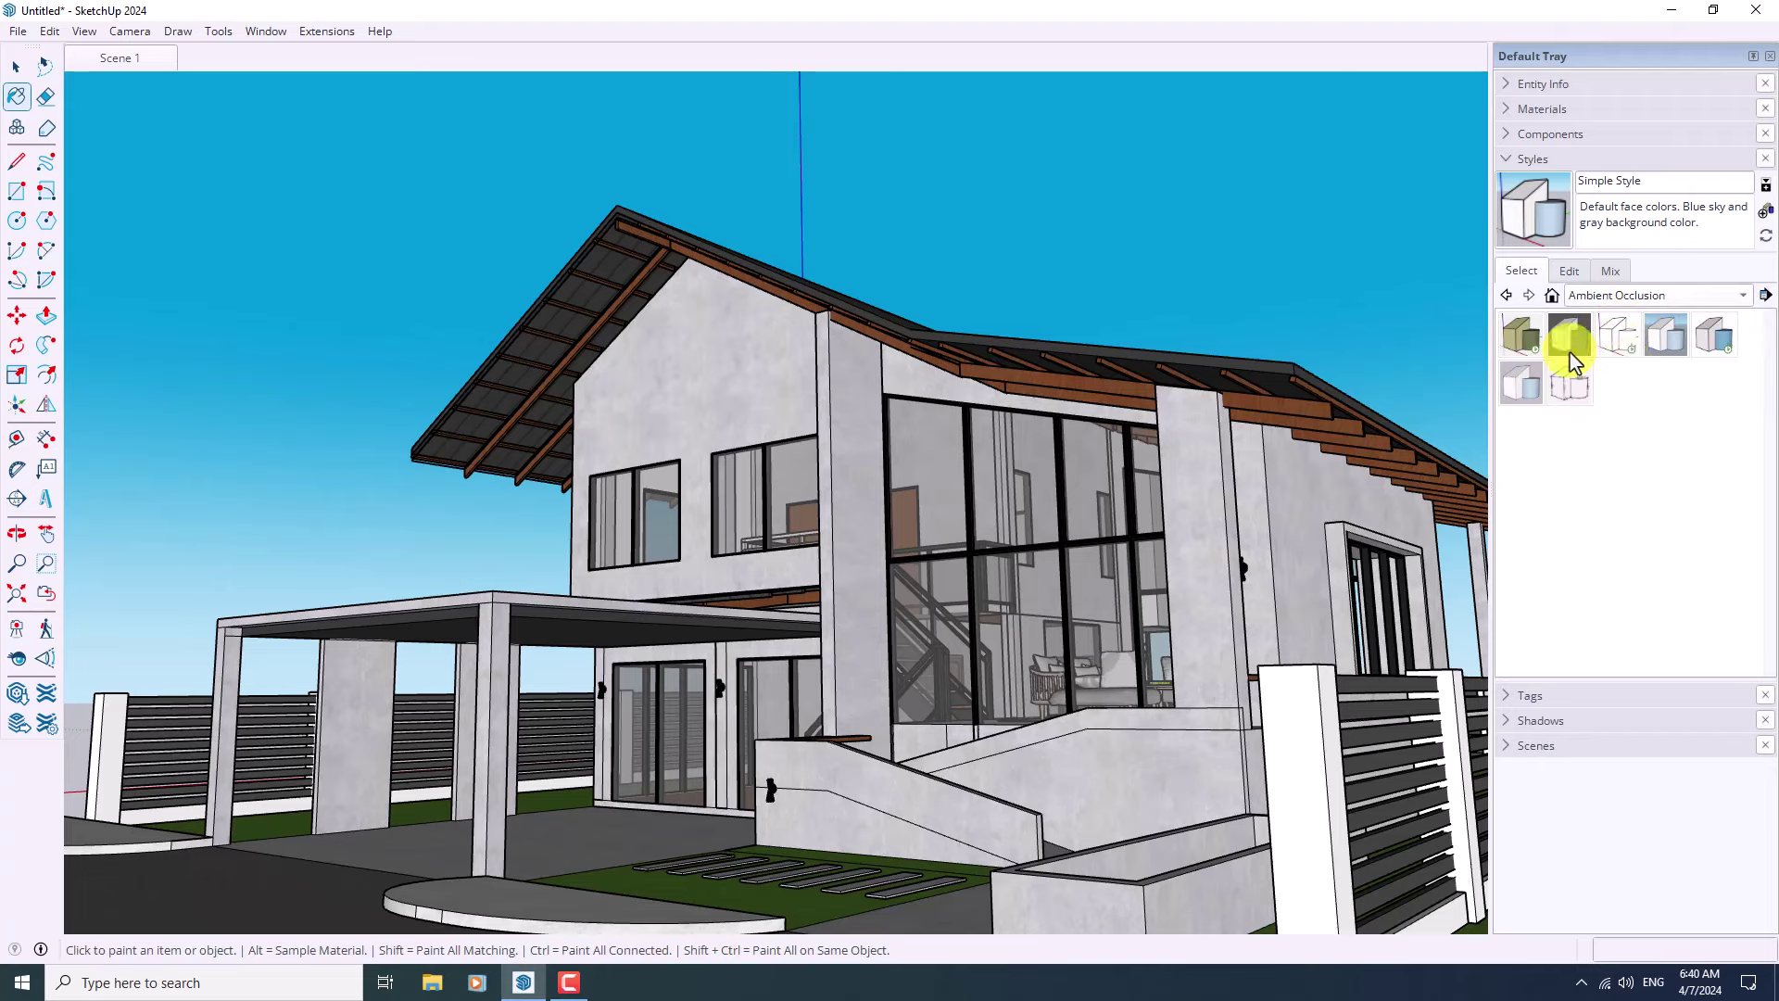
left_click(1679, 296)
left_click(1621, 307)
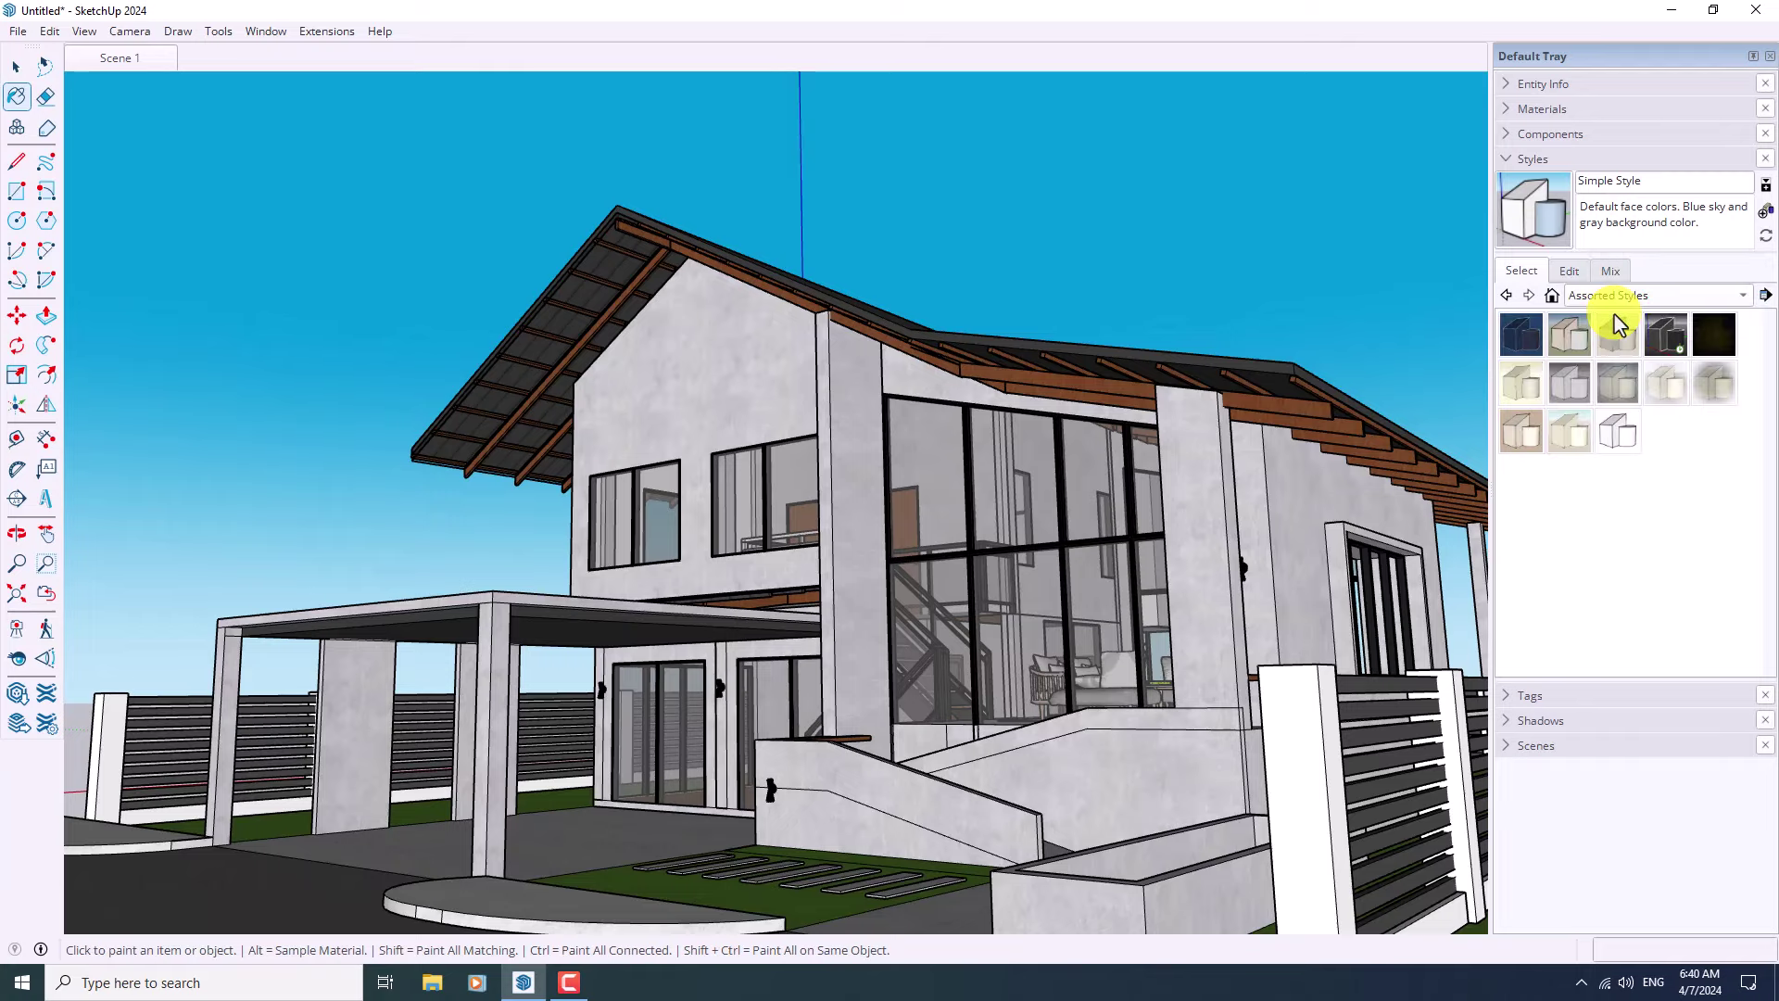
left_click(1568, 334)
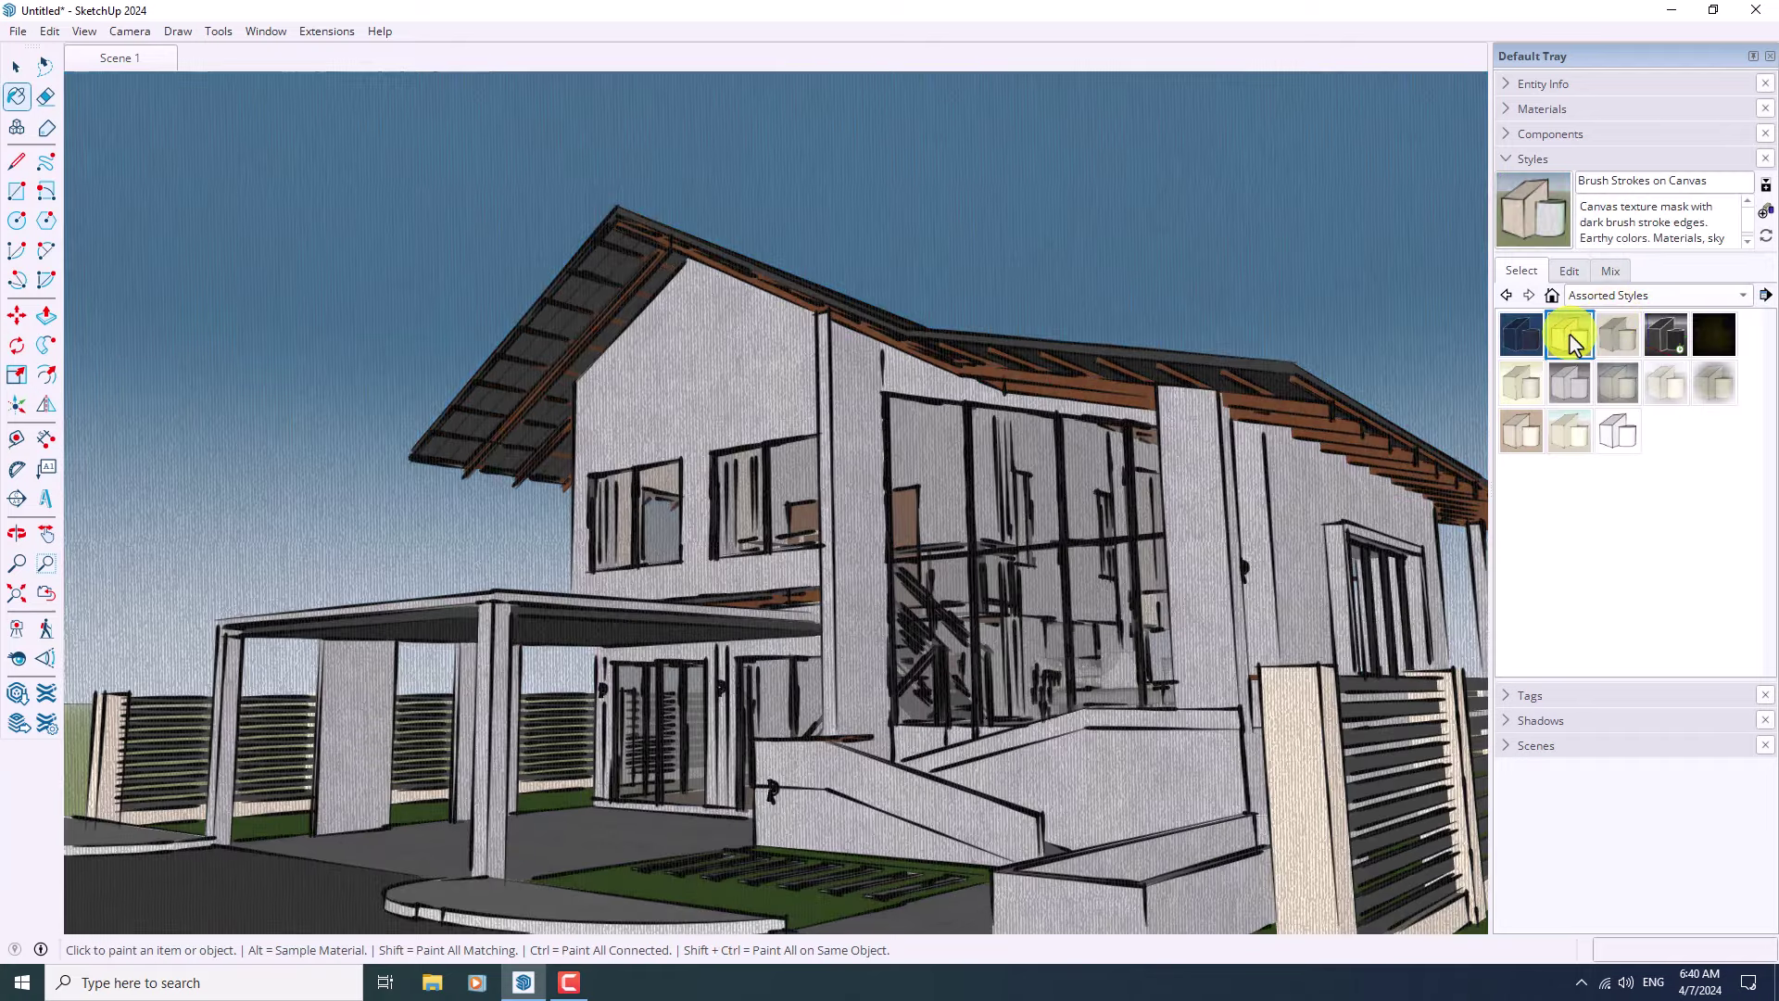
left_click(1615, 440)
- Try the Red Brick colour set and browse the Photo Modeling styles
left_click(1659, 295)
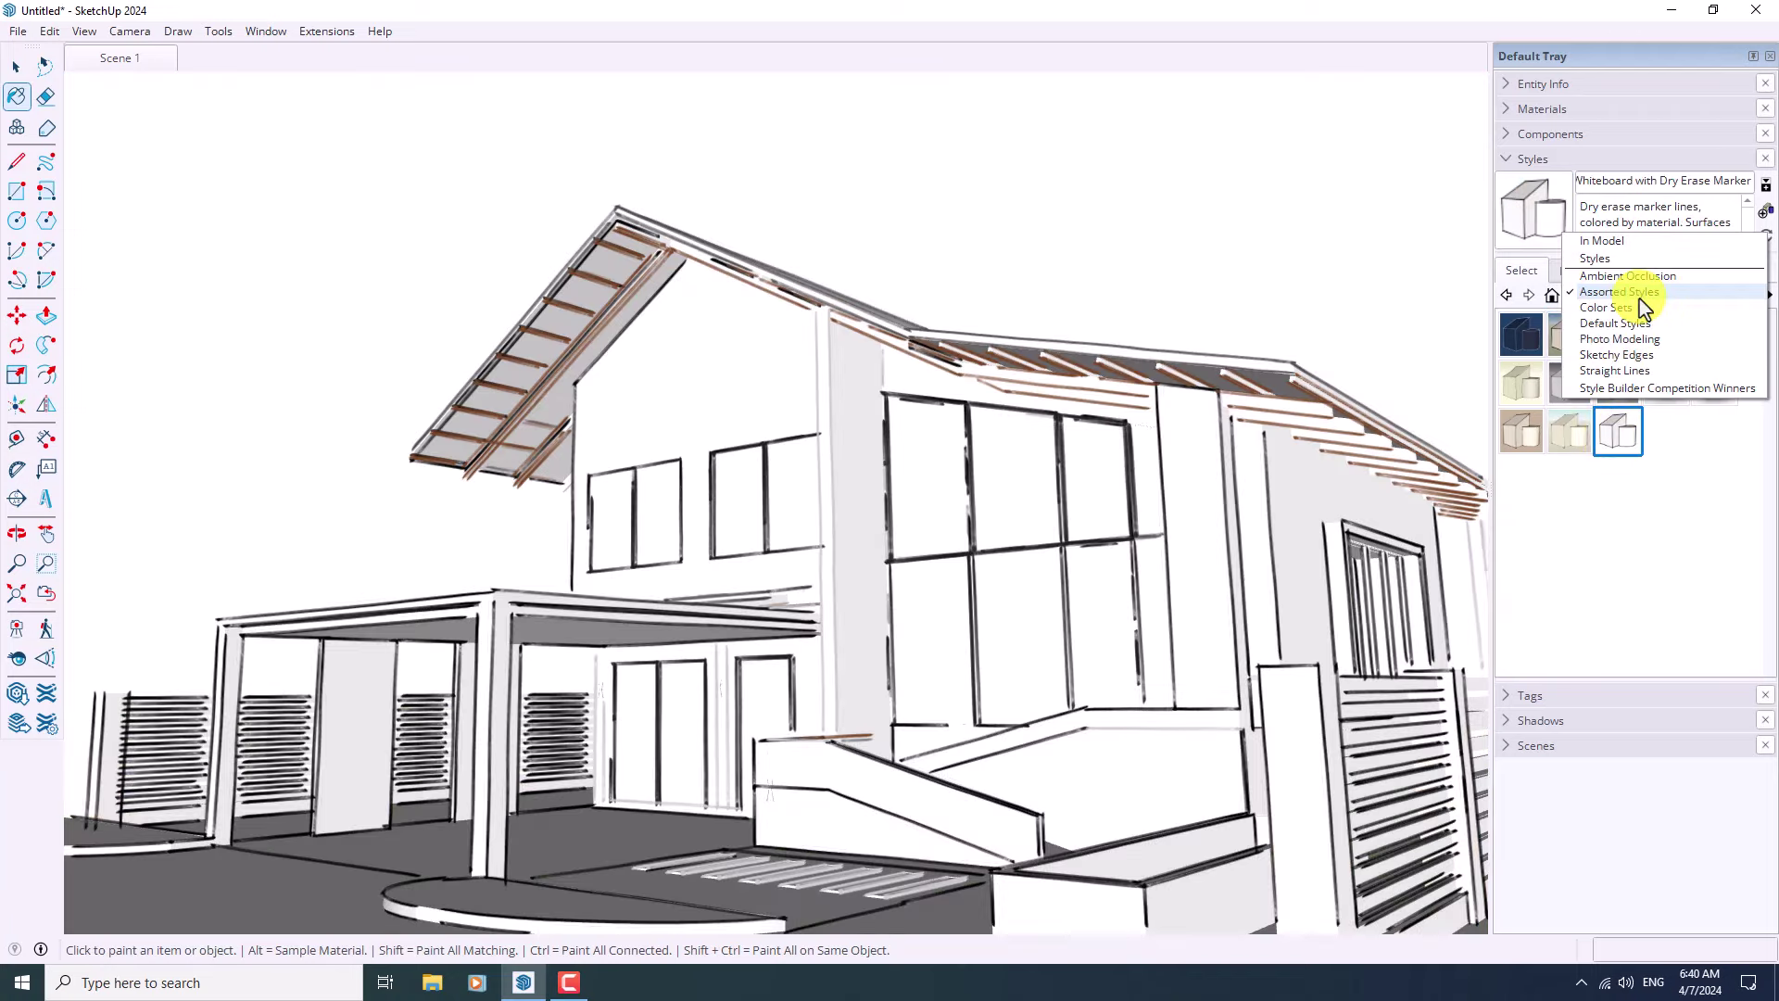
left_click(1606, 308)
left_click(1615, 429)
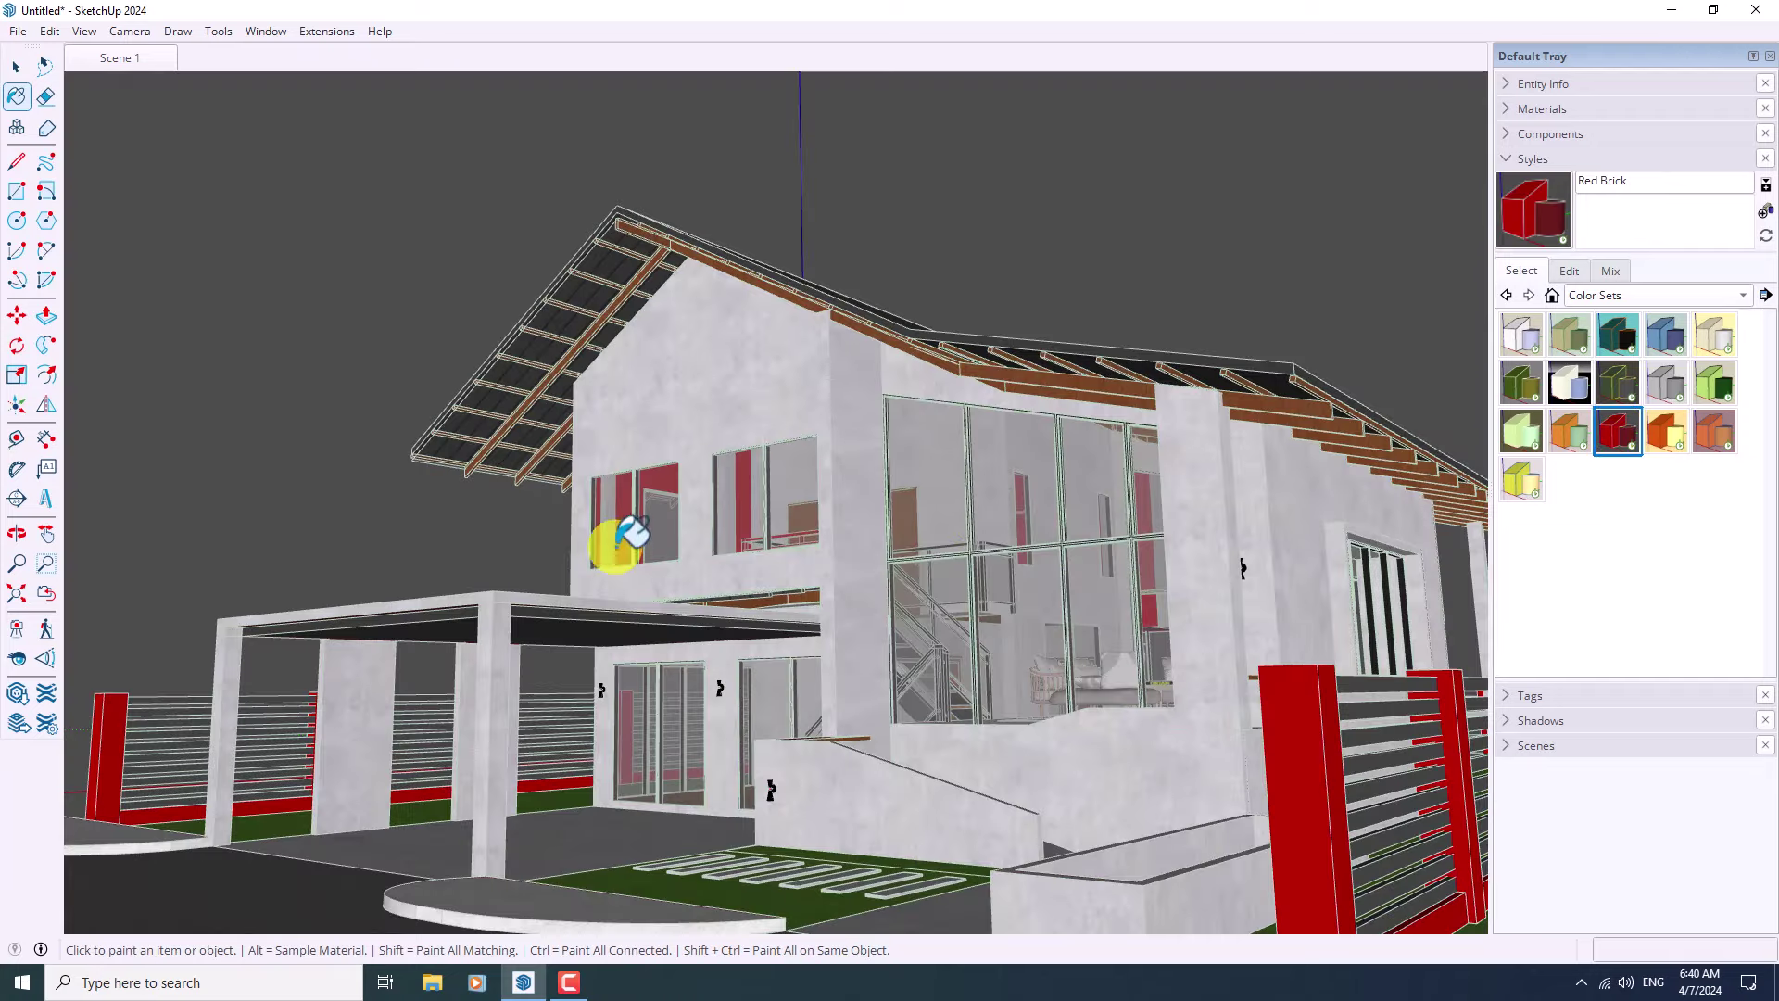
left_click(1624, 314)
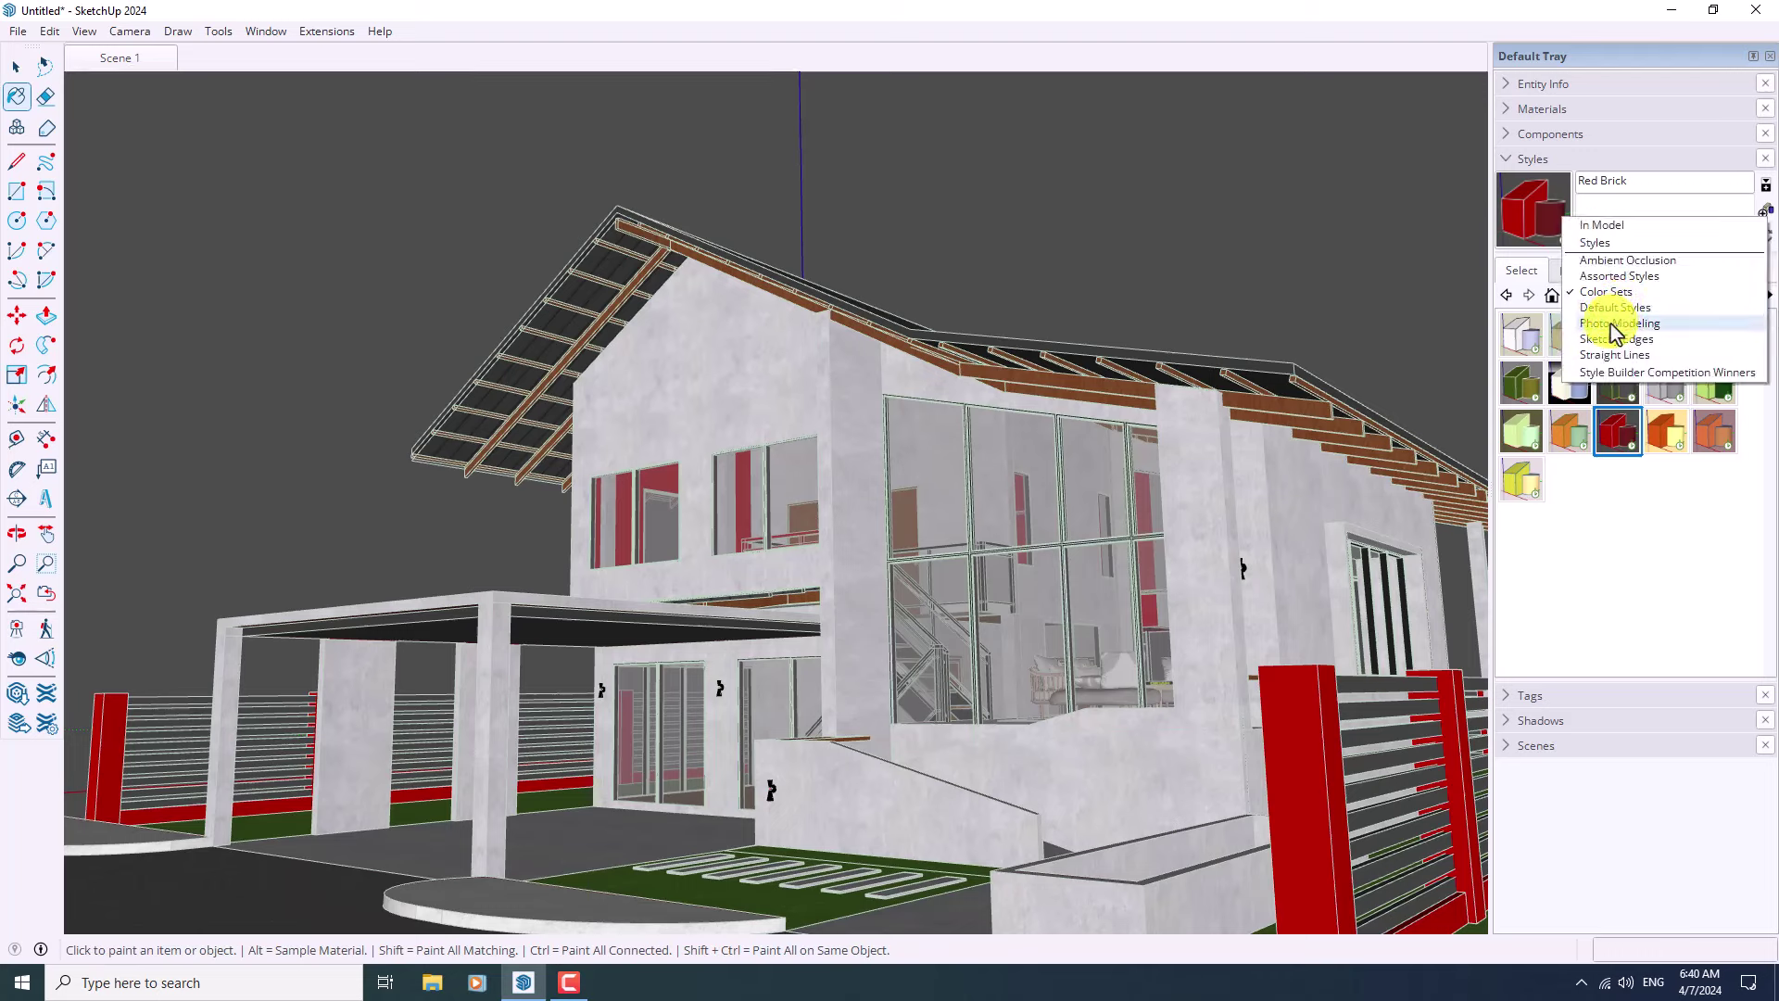
left_click(1612, 324)
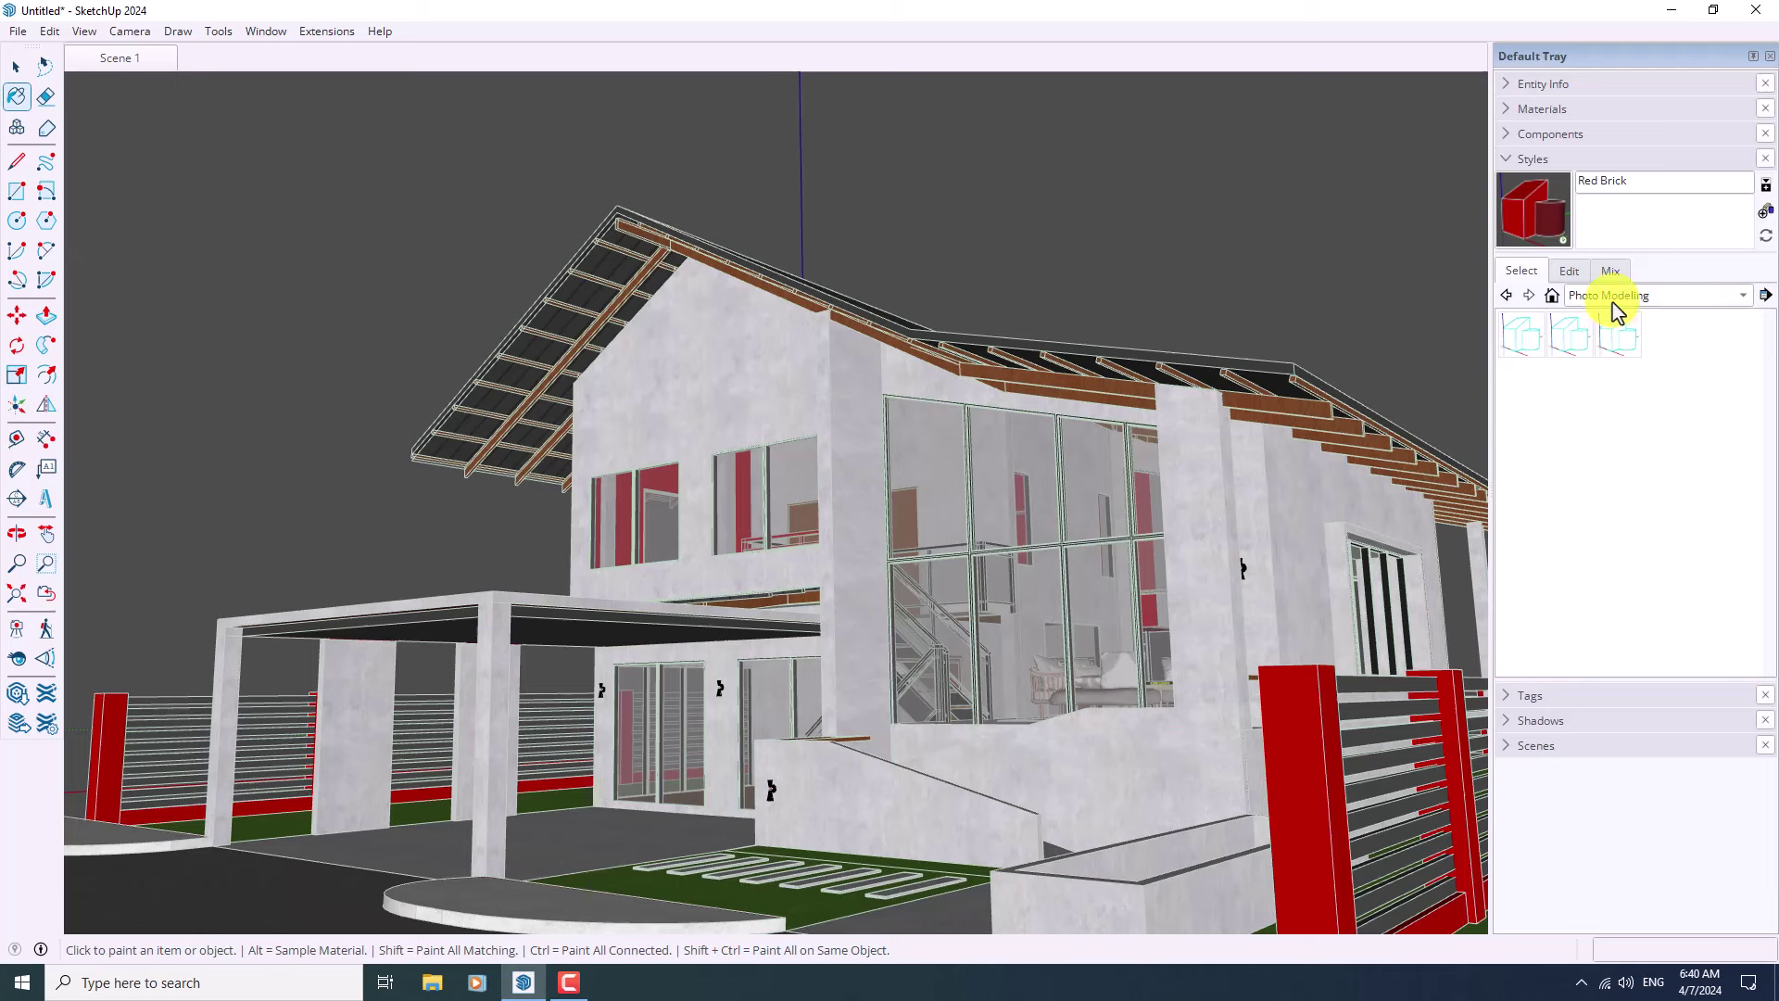
- Reapply the Simple Style from In Model and open its Edit settings
left_click(1612, 296)
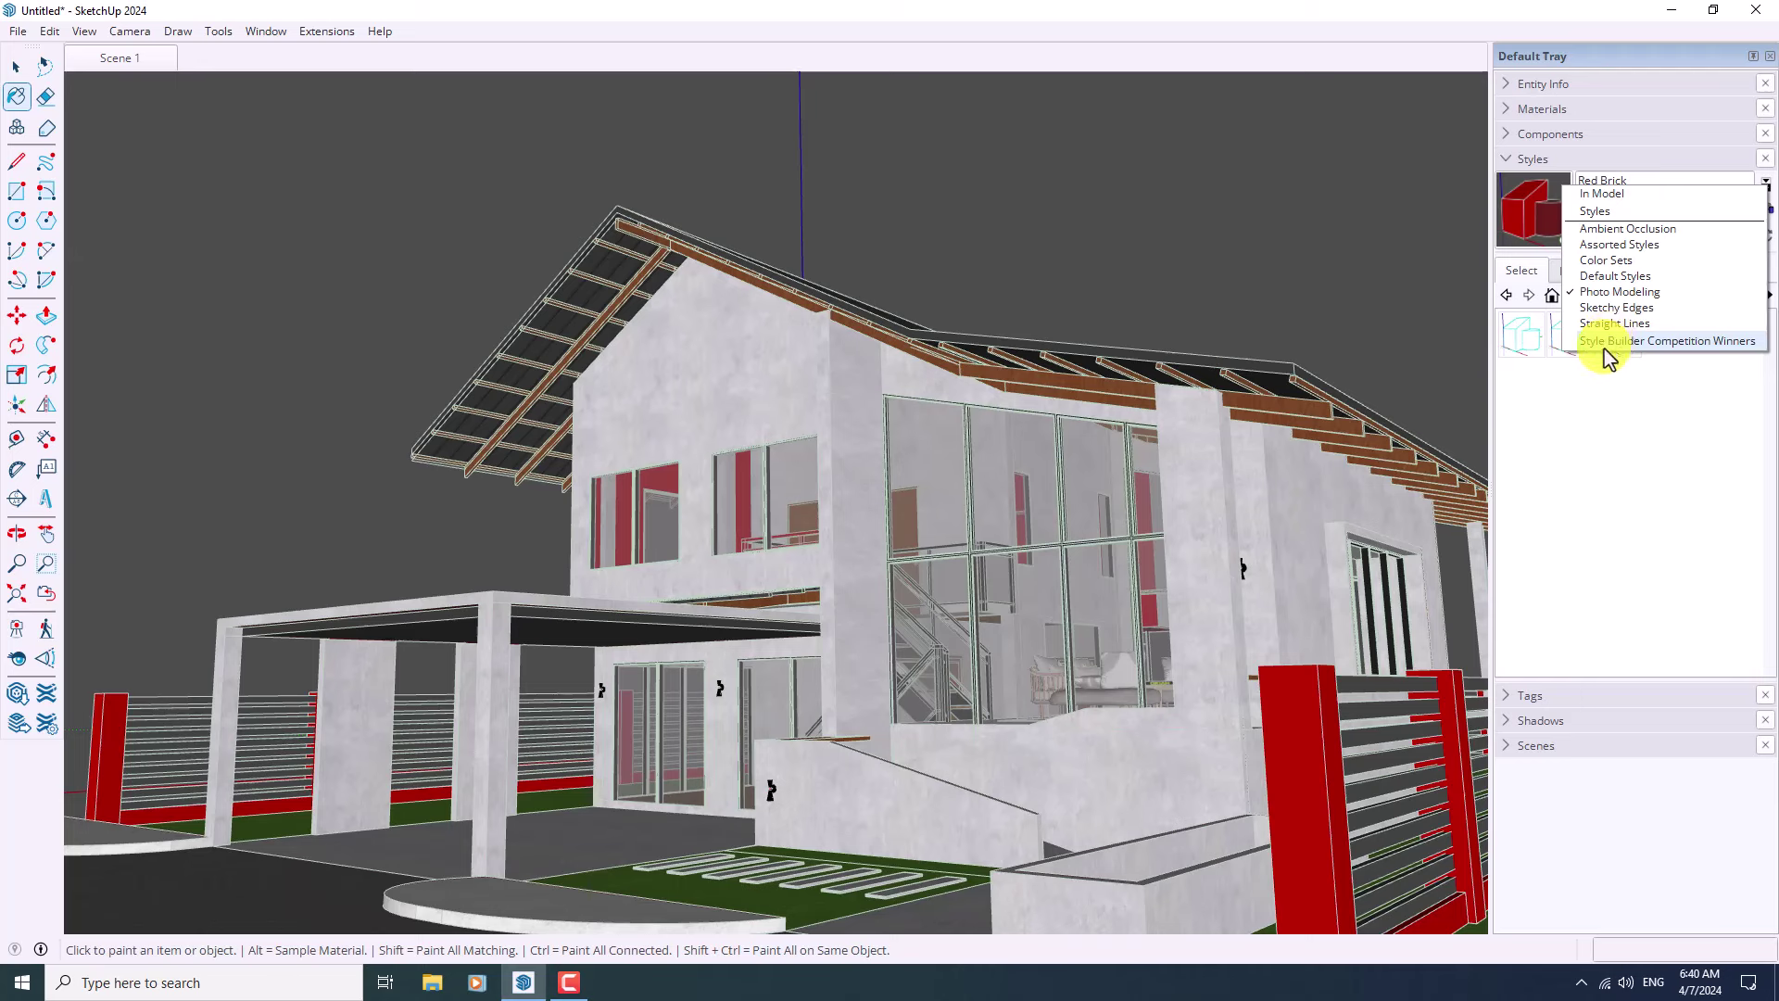
left_click(1604, 202)
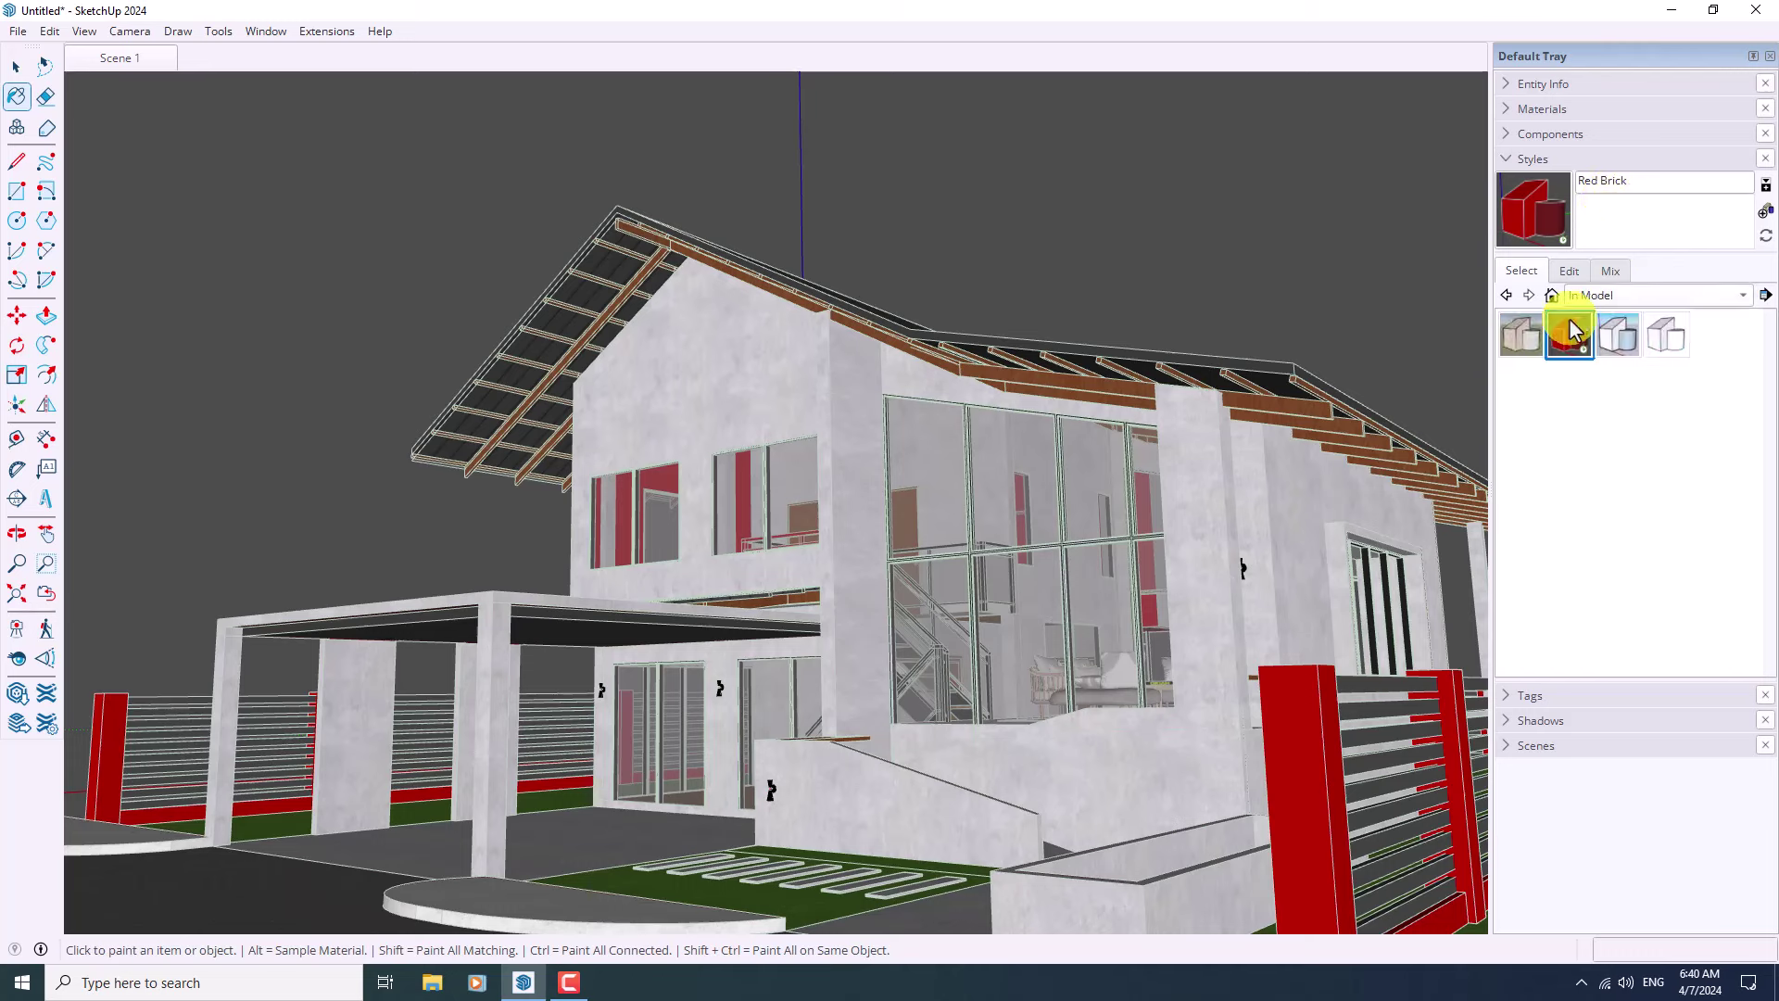
left_click(1623, 339)
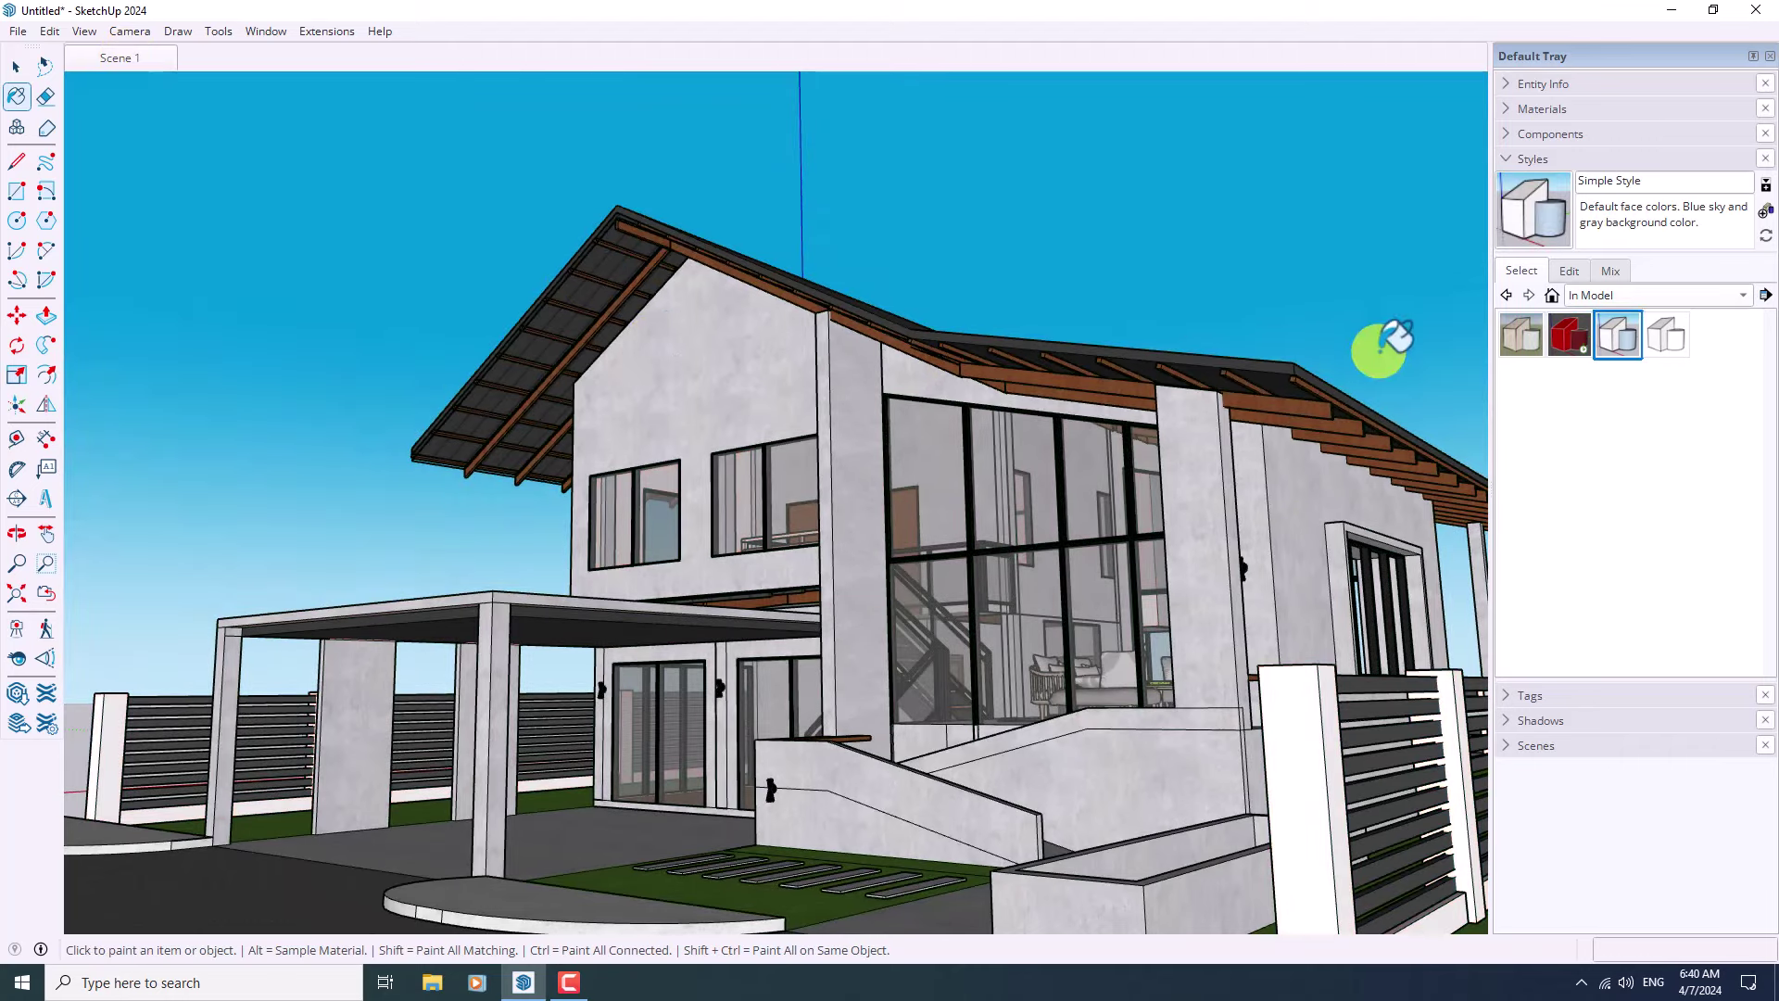
key("space")
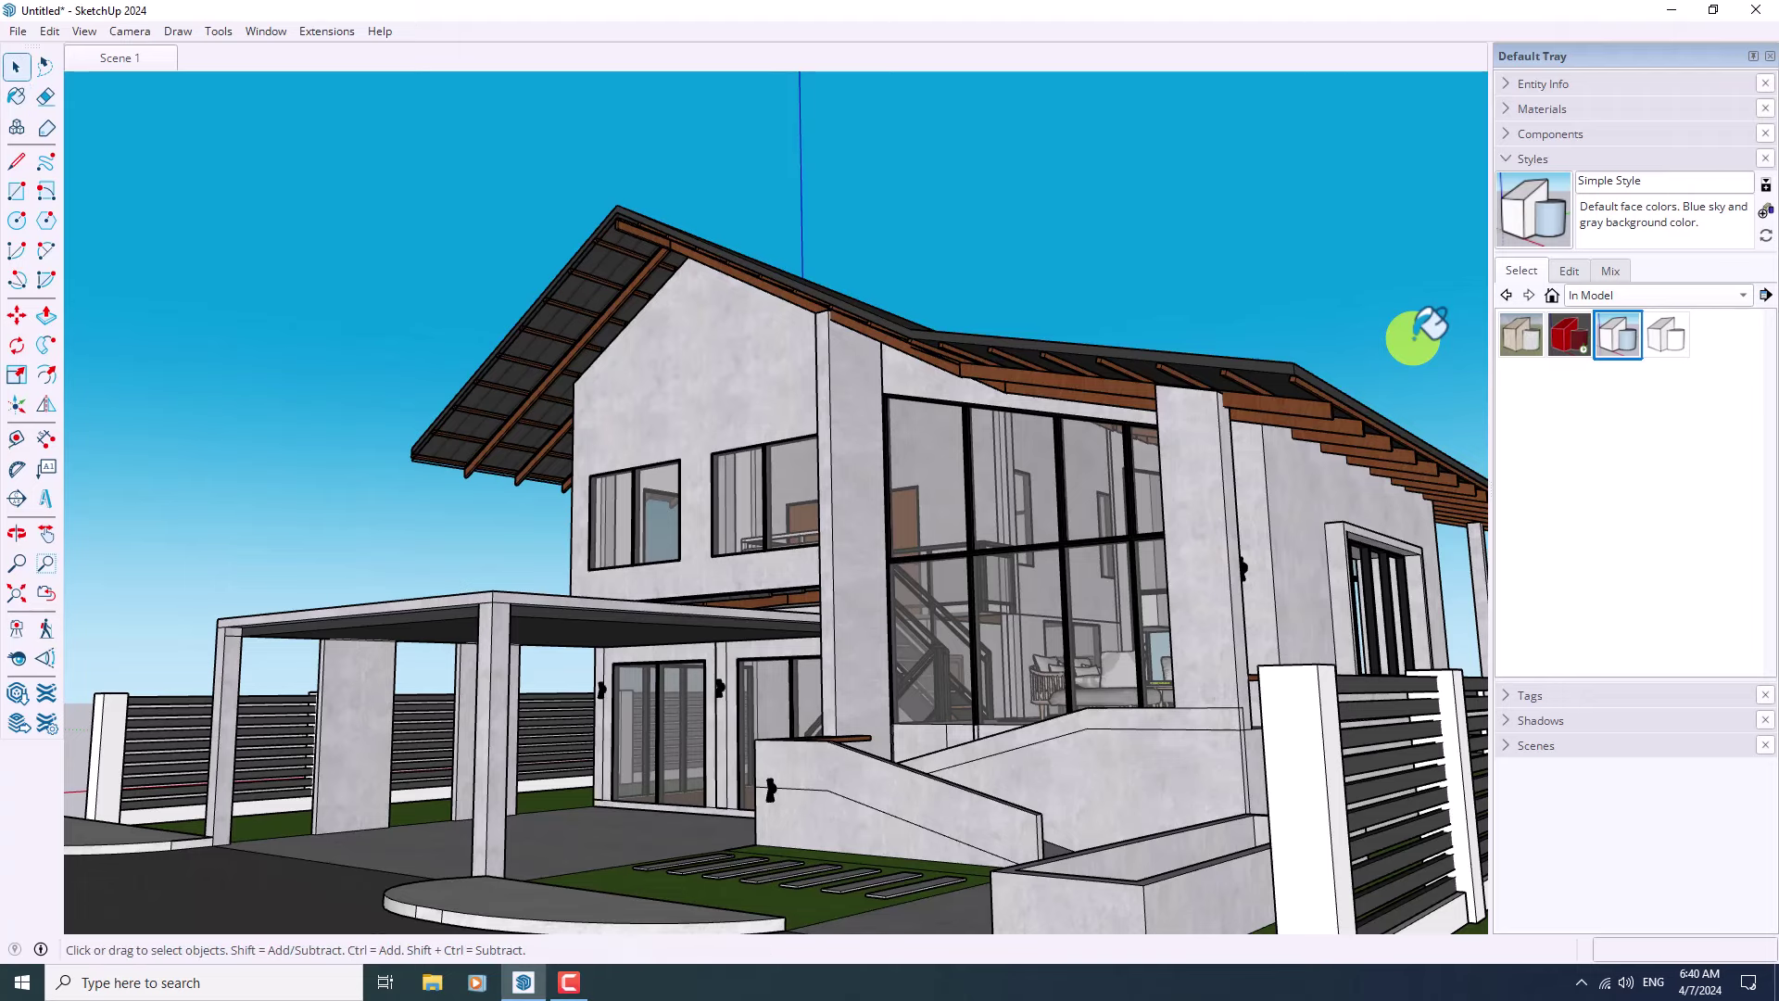
left_click(1570, 272)
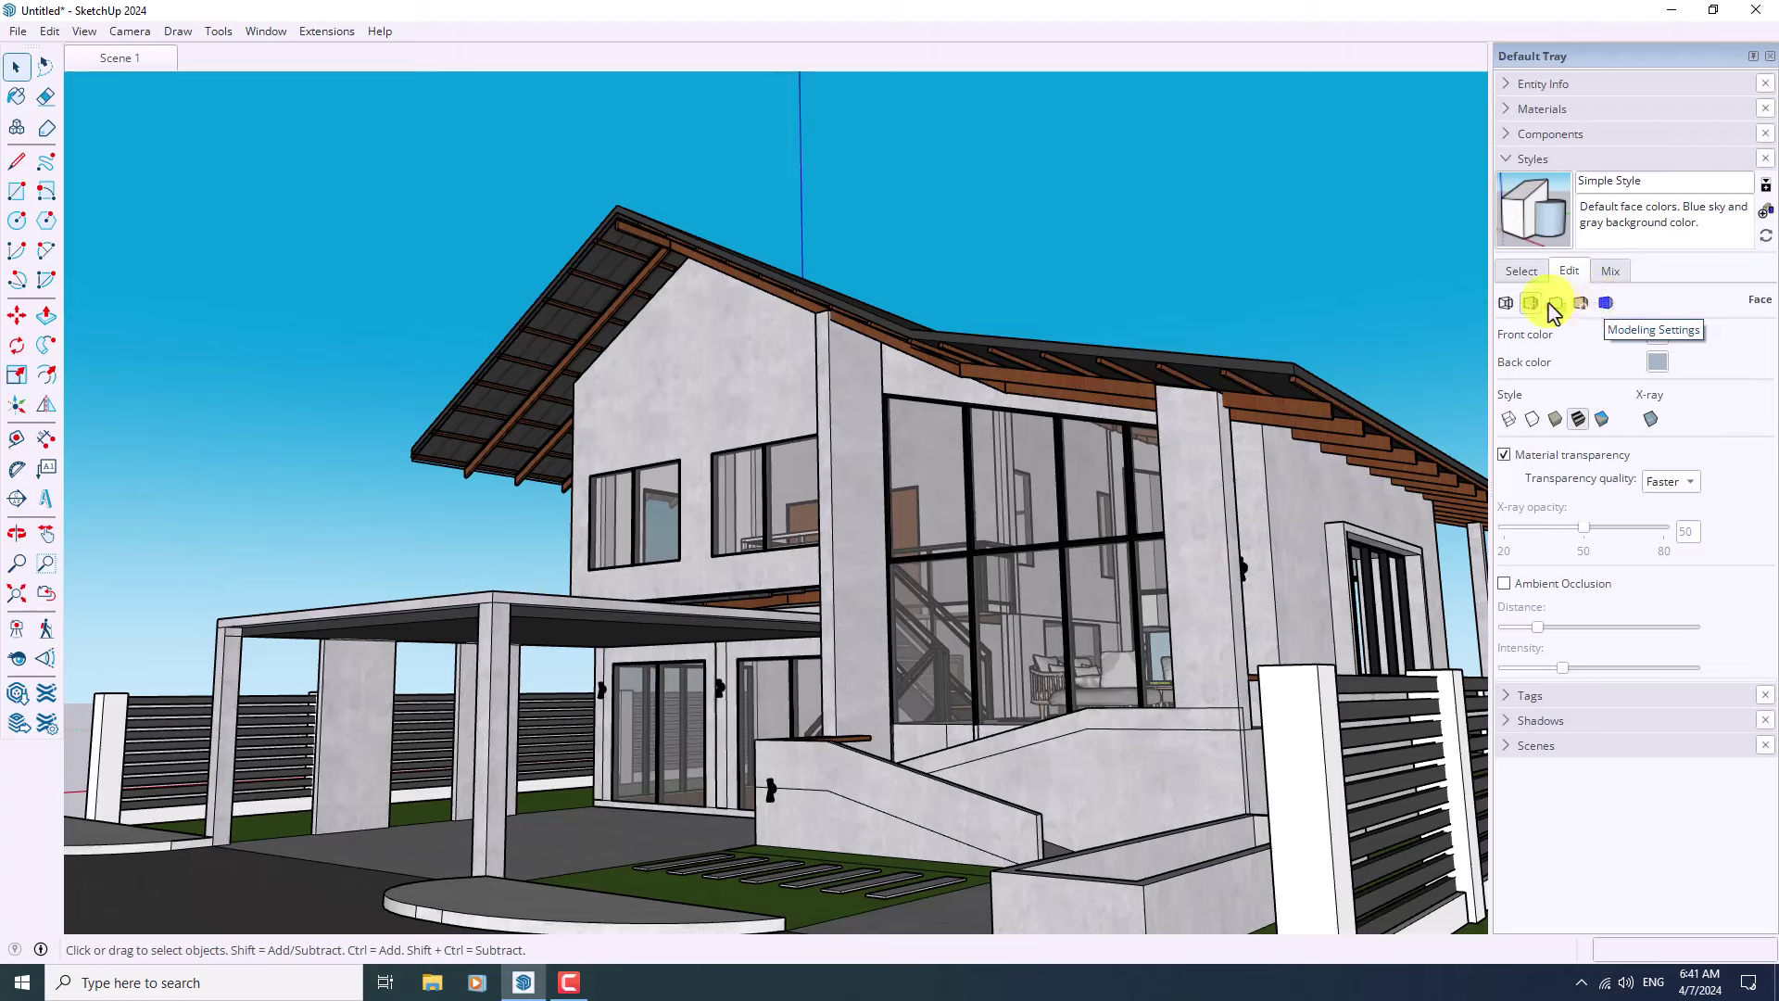
- Set the profile edge width to 1, leaving Depth cue and Extension unchecked
left_click(1502, 303)
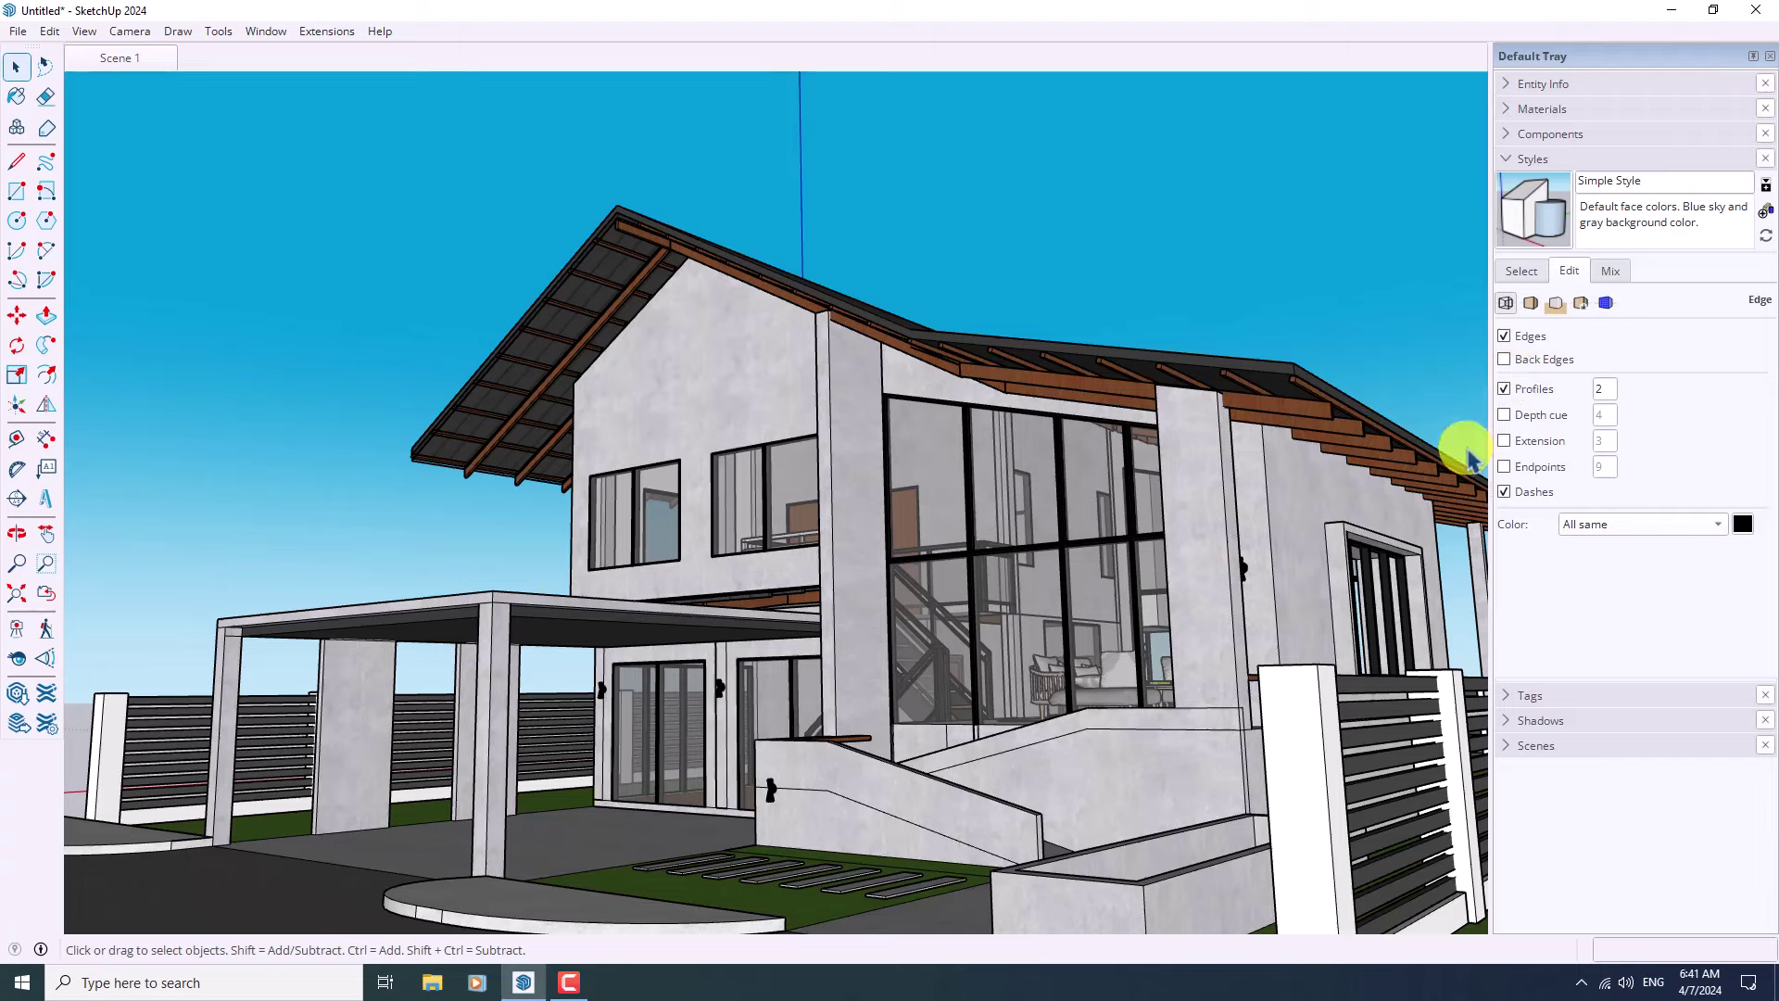
left_click(1504, 390)
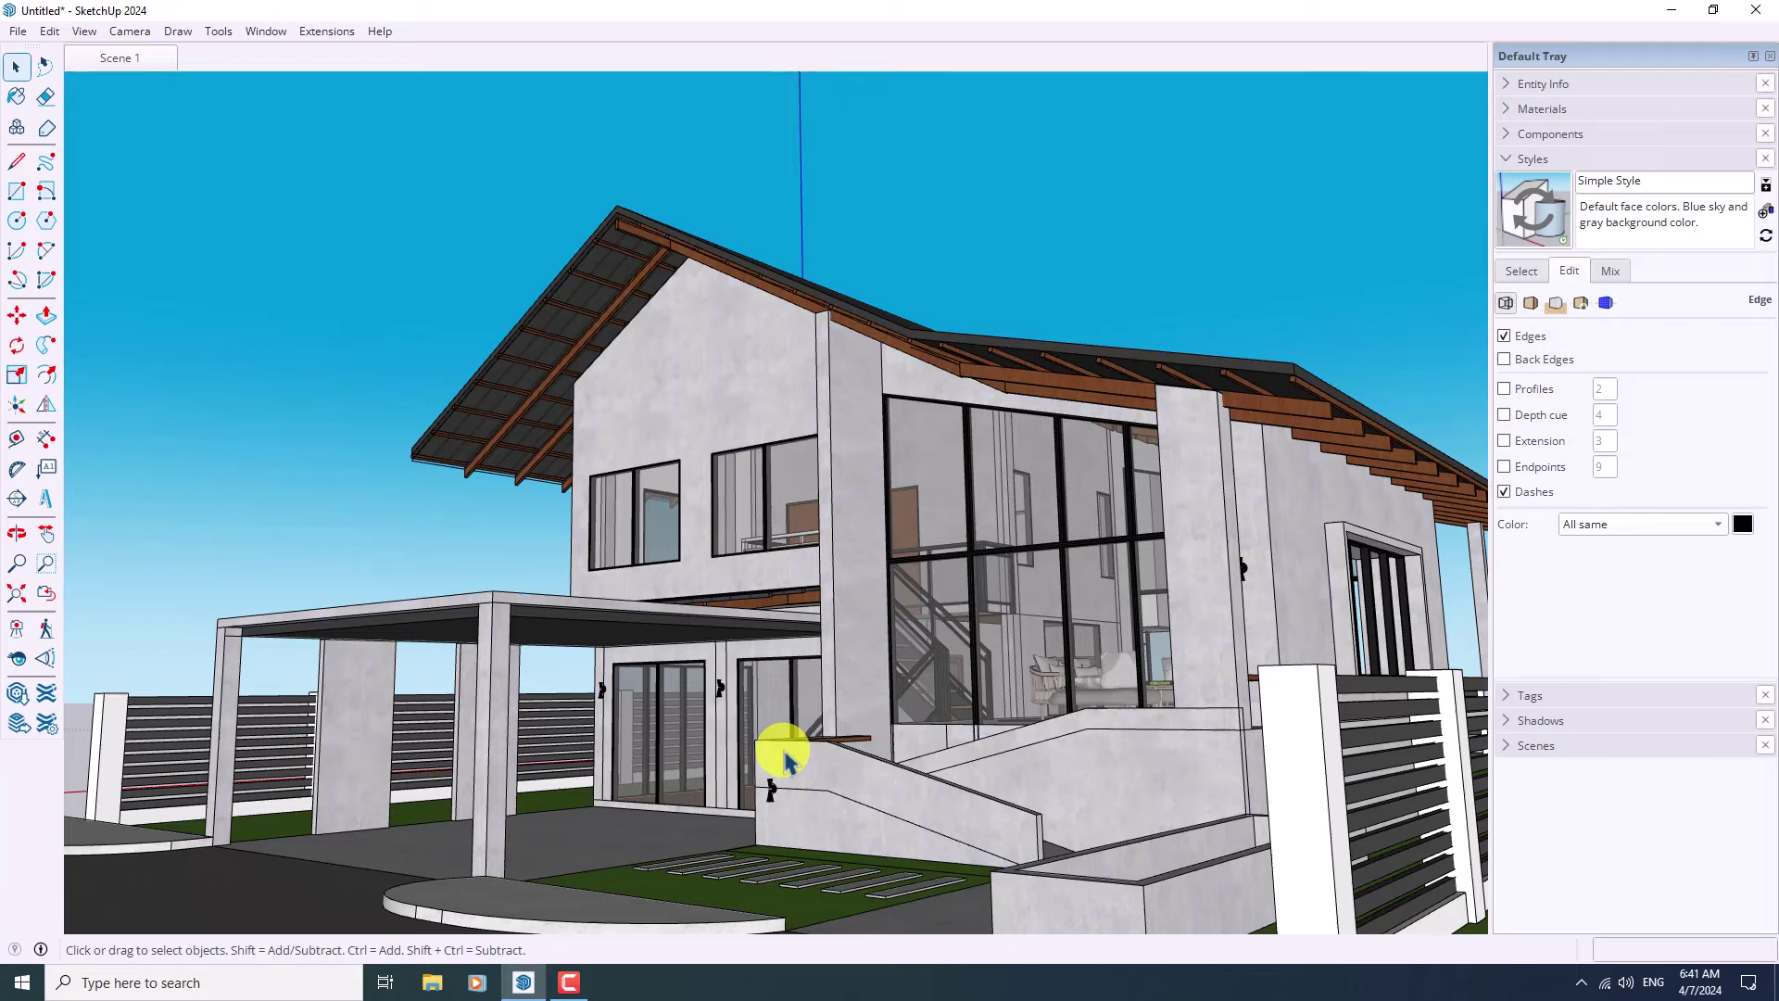
left_click(1504, 389)
left_click(1600, 389)
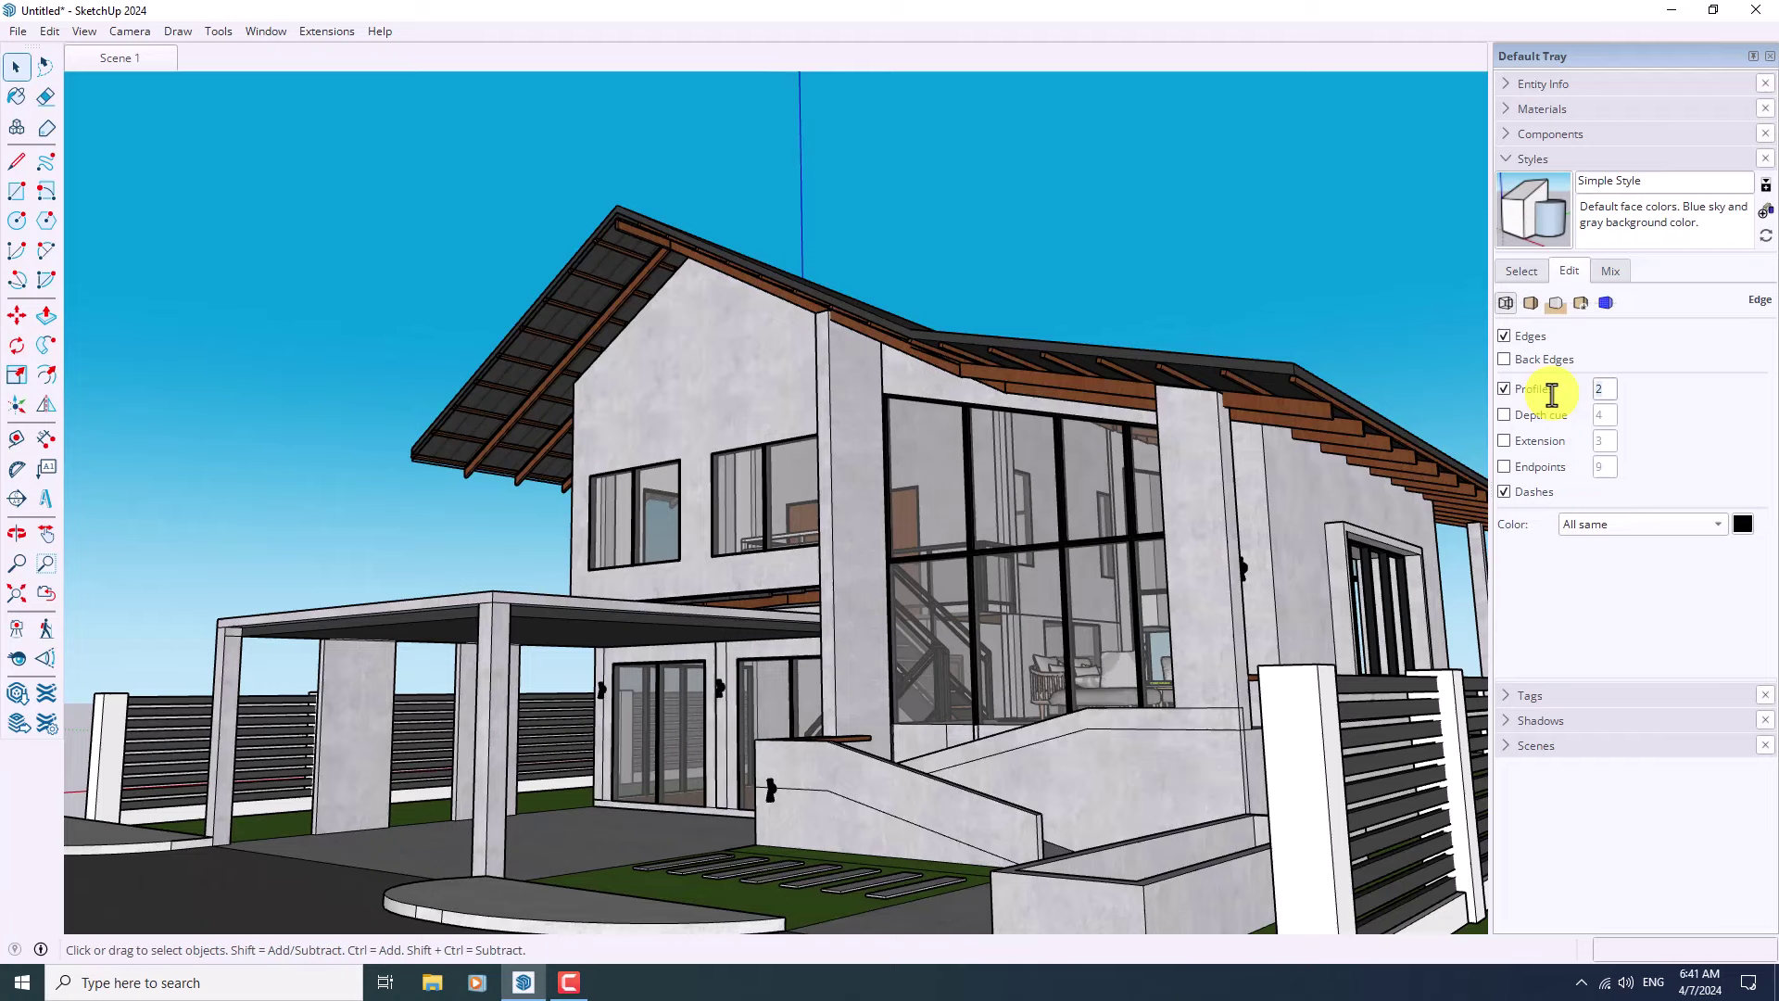
type("1")
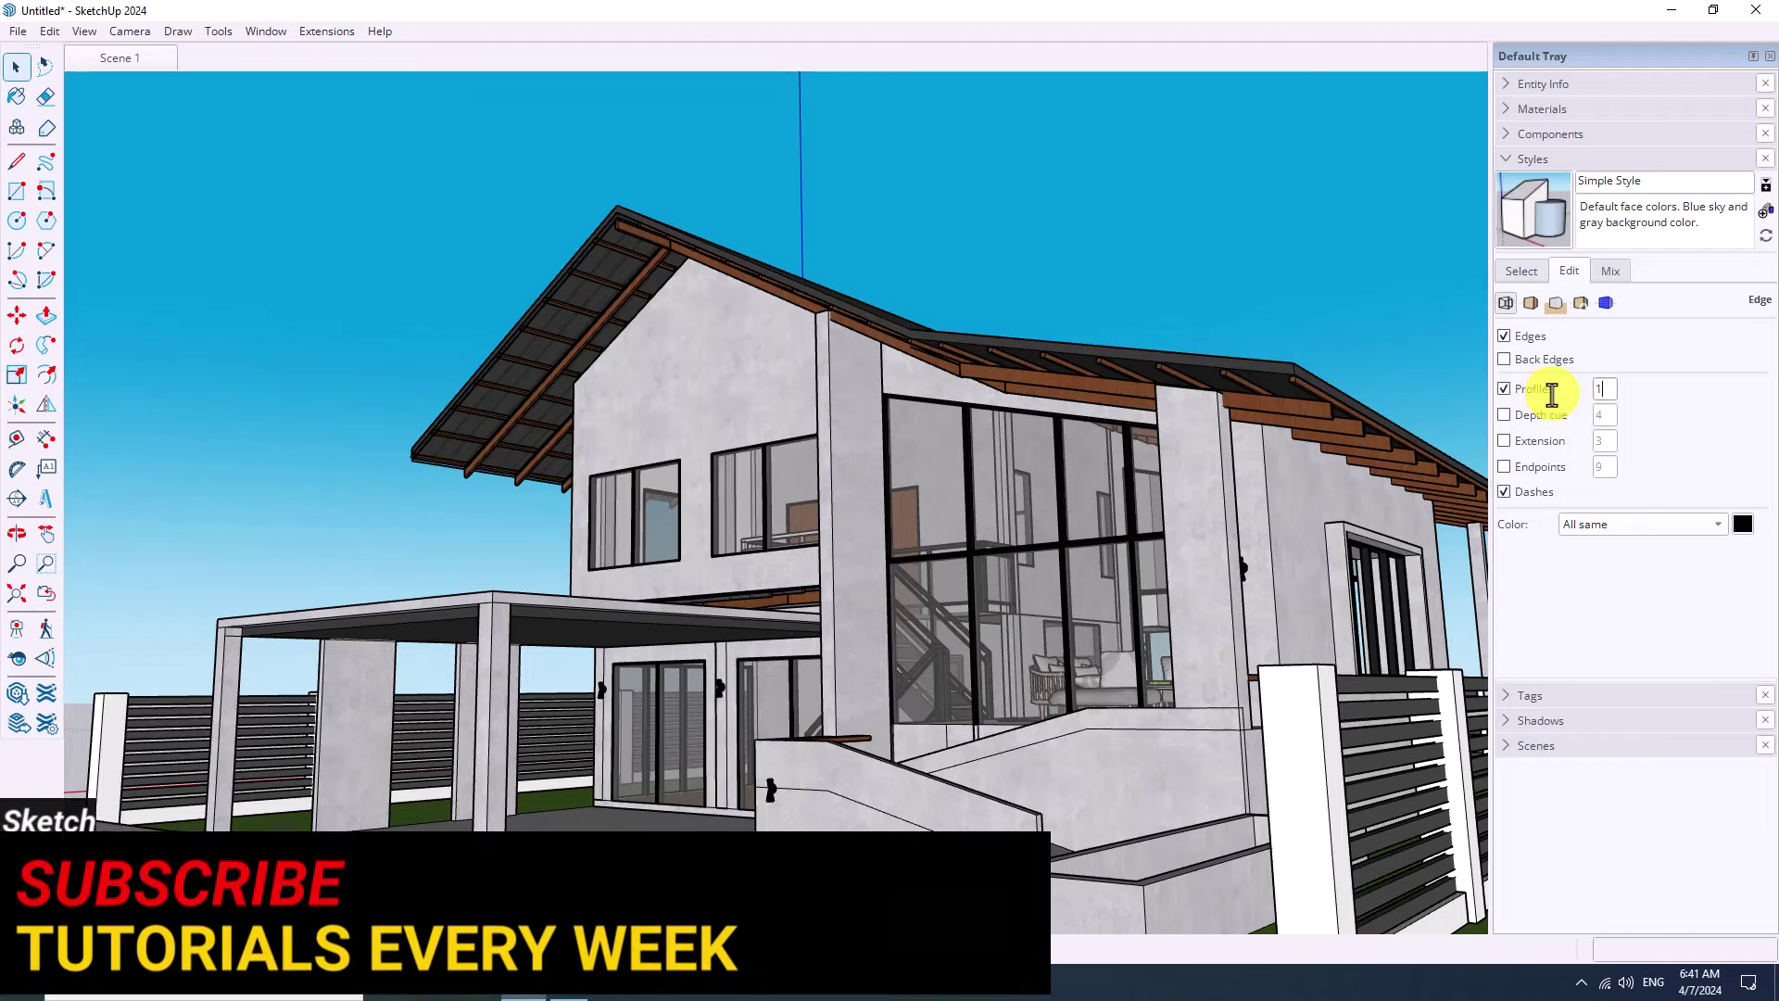
left_click(1506, 417)
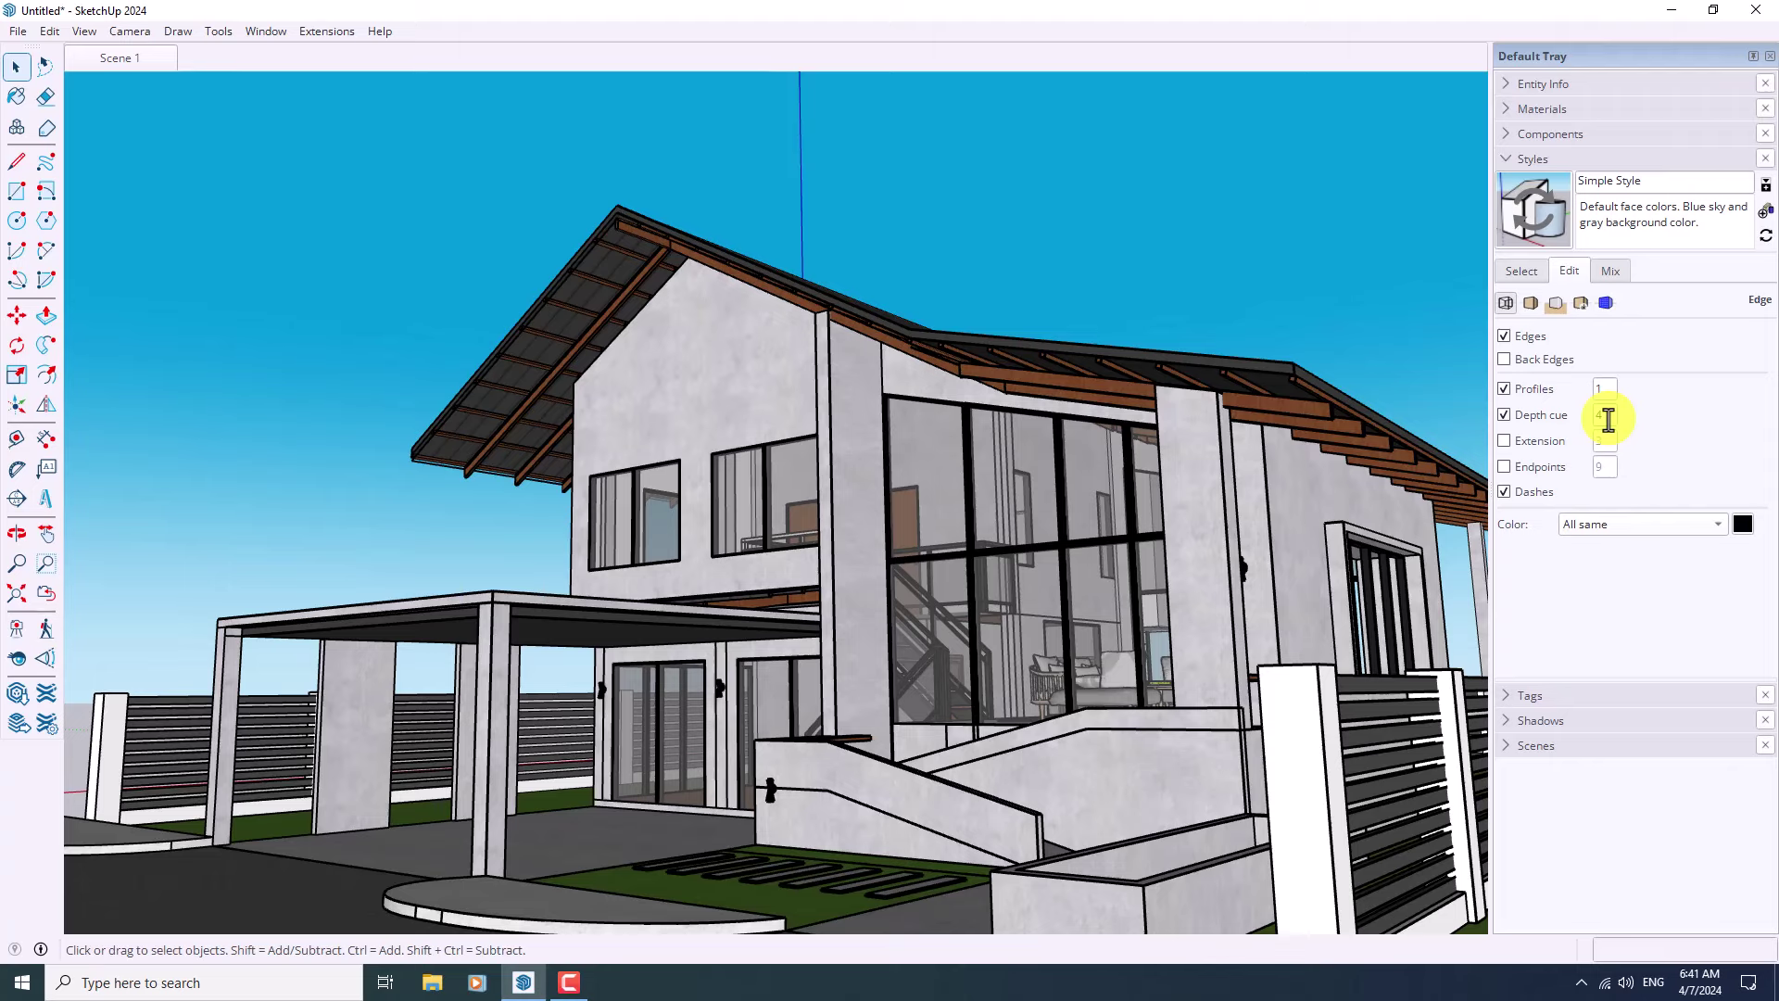
left_click(1504, 443)
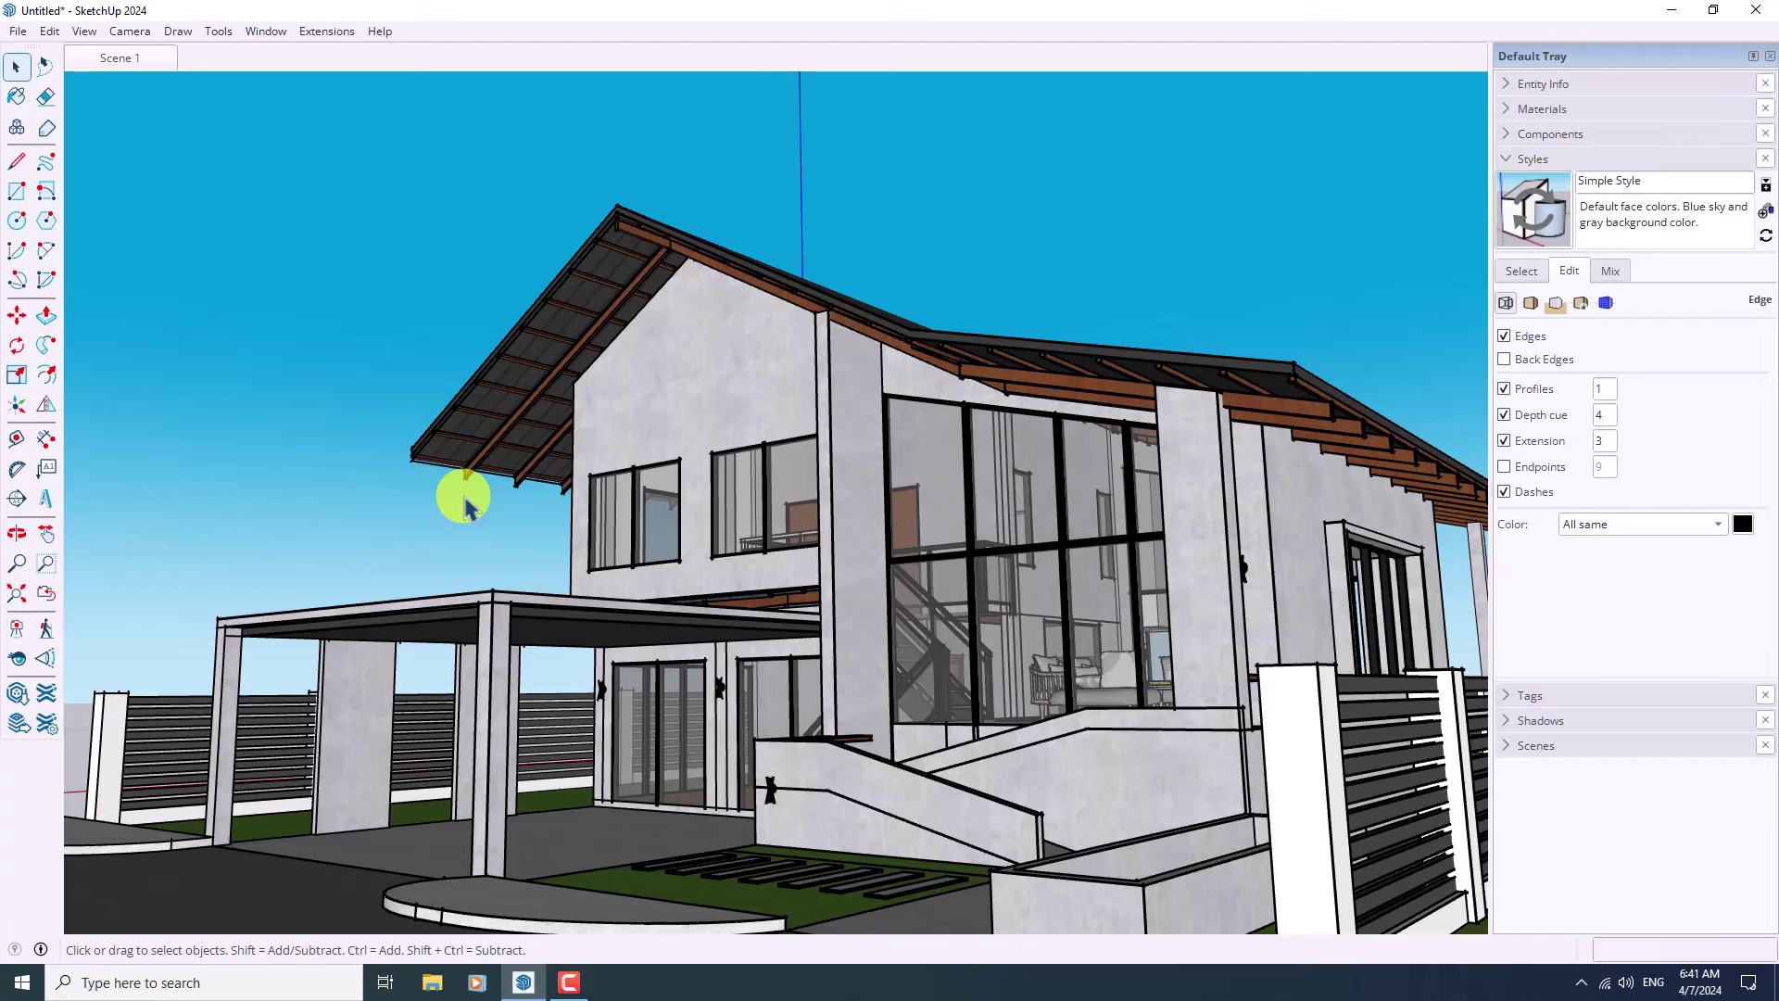
left_click(1504, 441)
left_click(1504, 414)
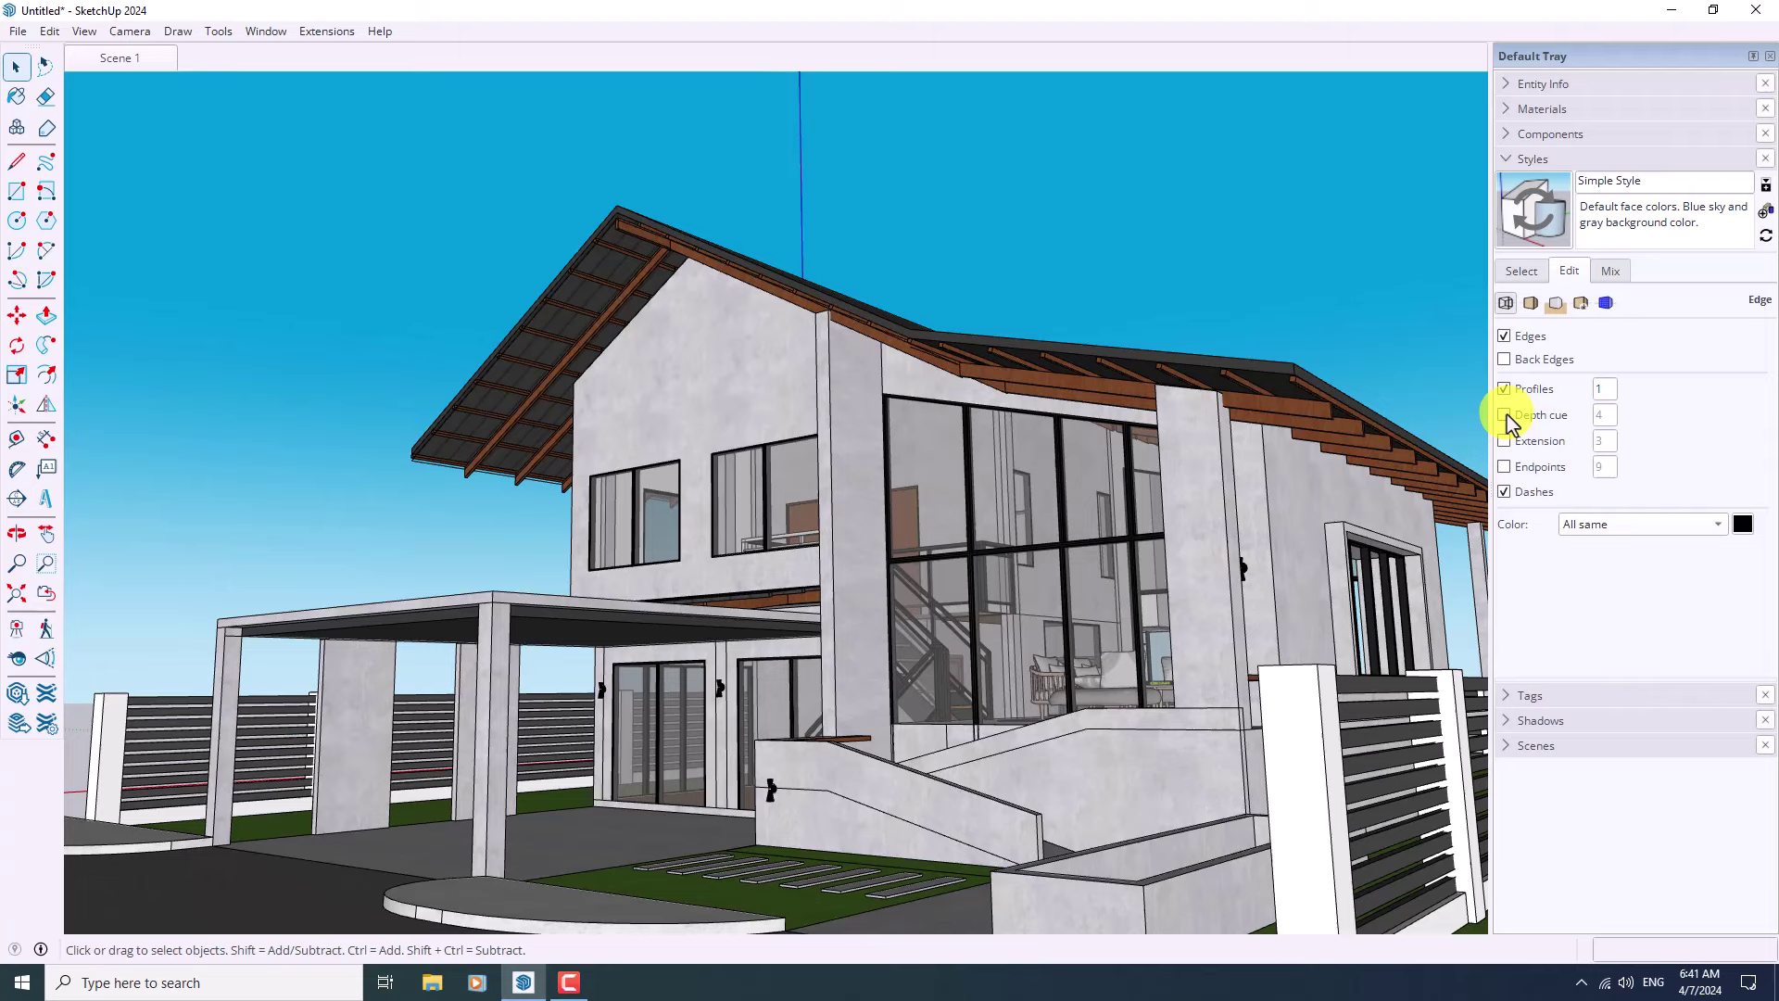
left_click(1531, 303)
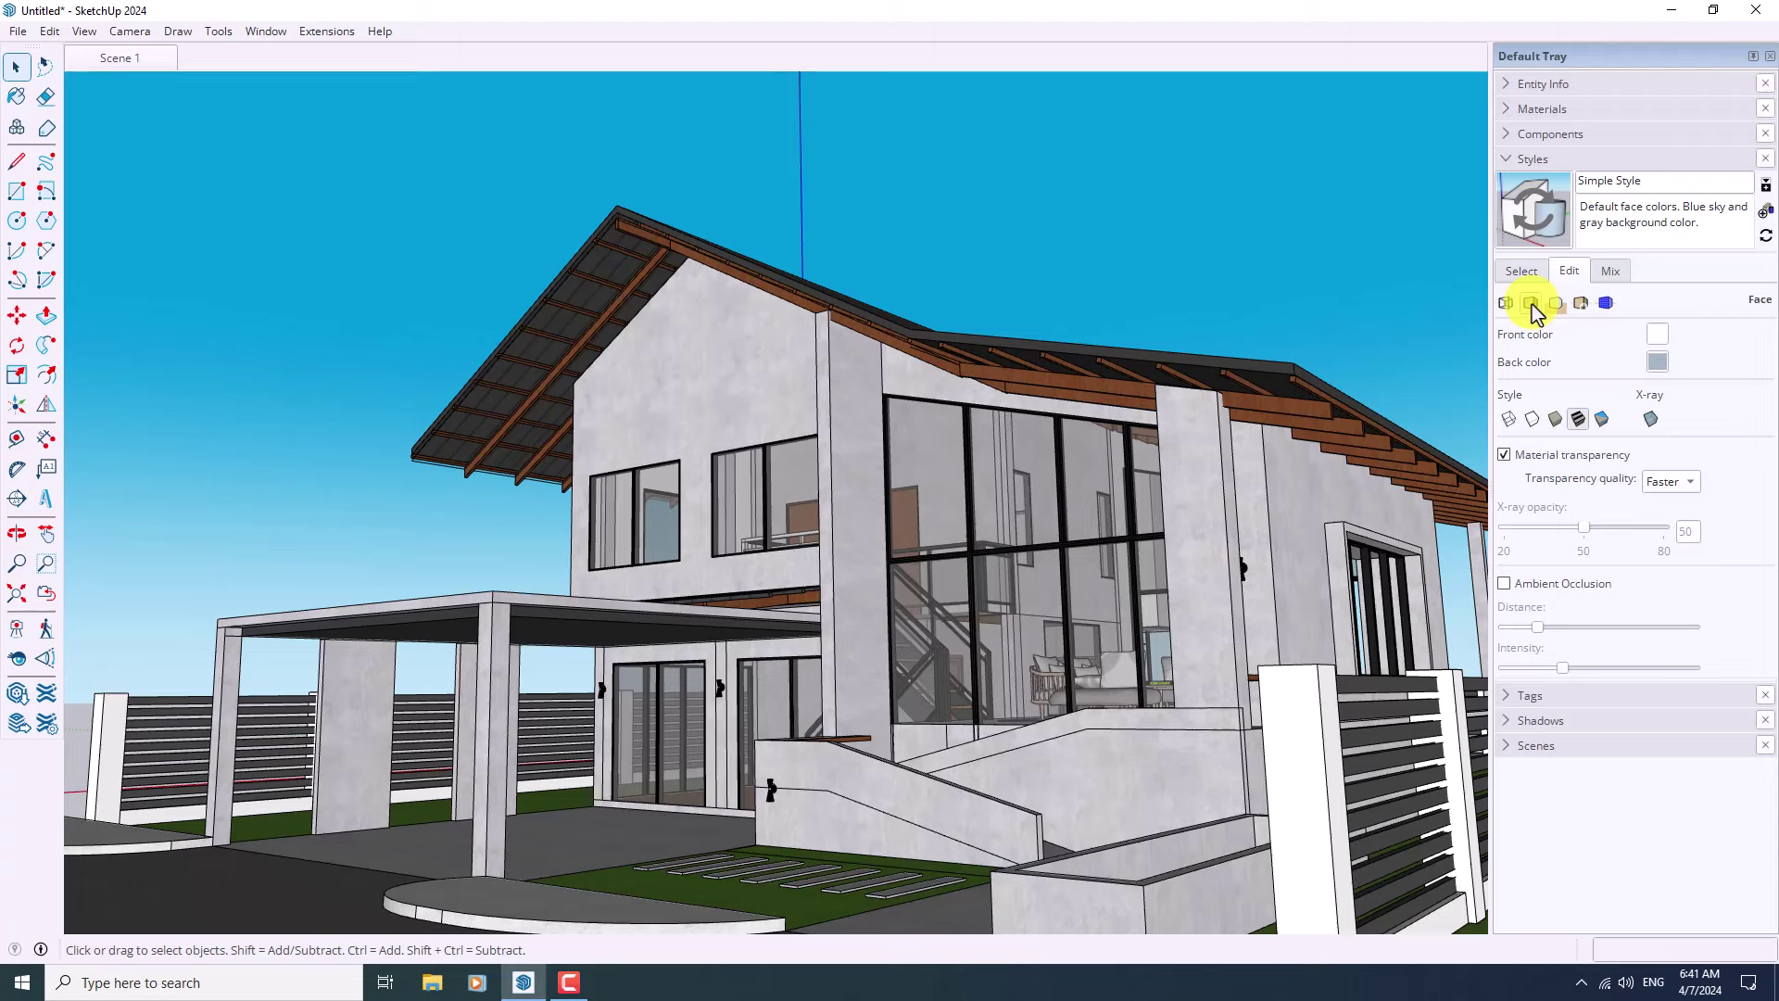
- Switch the face style to 'Display shaded using all same' for plain white faces
left_click(1599, 422)
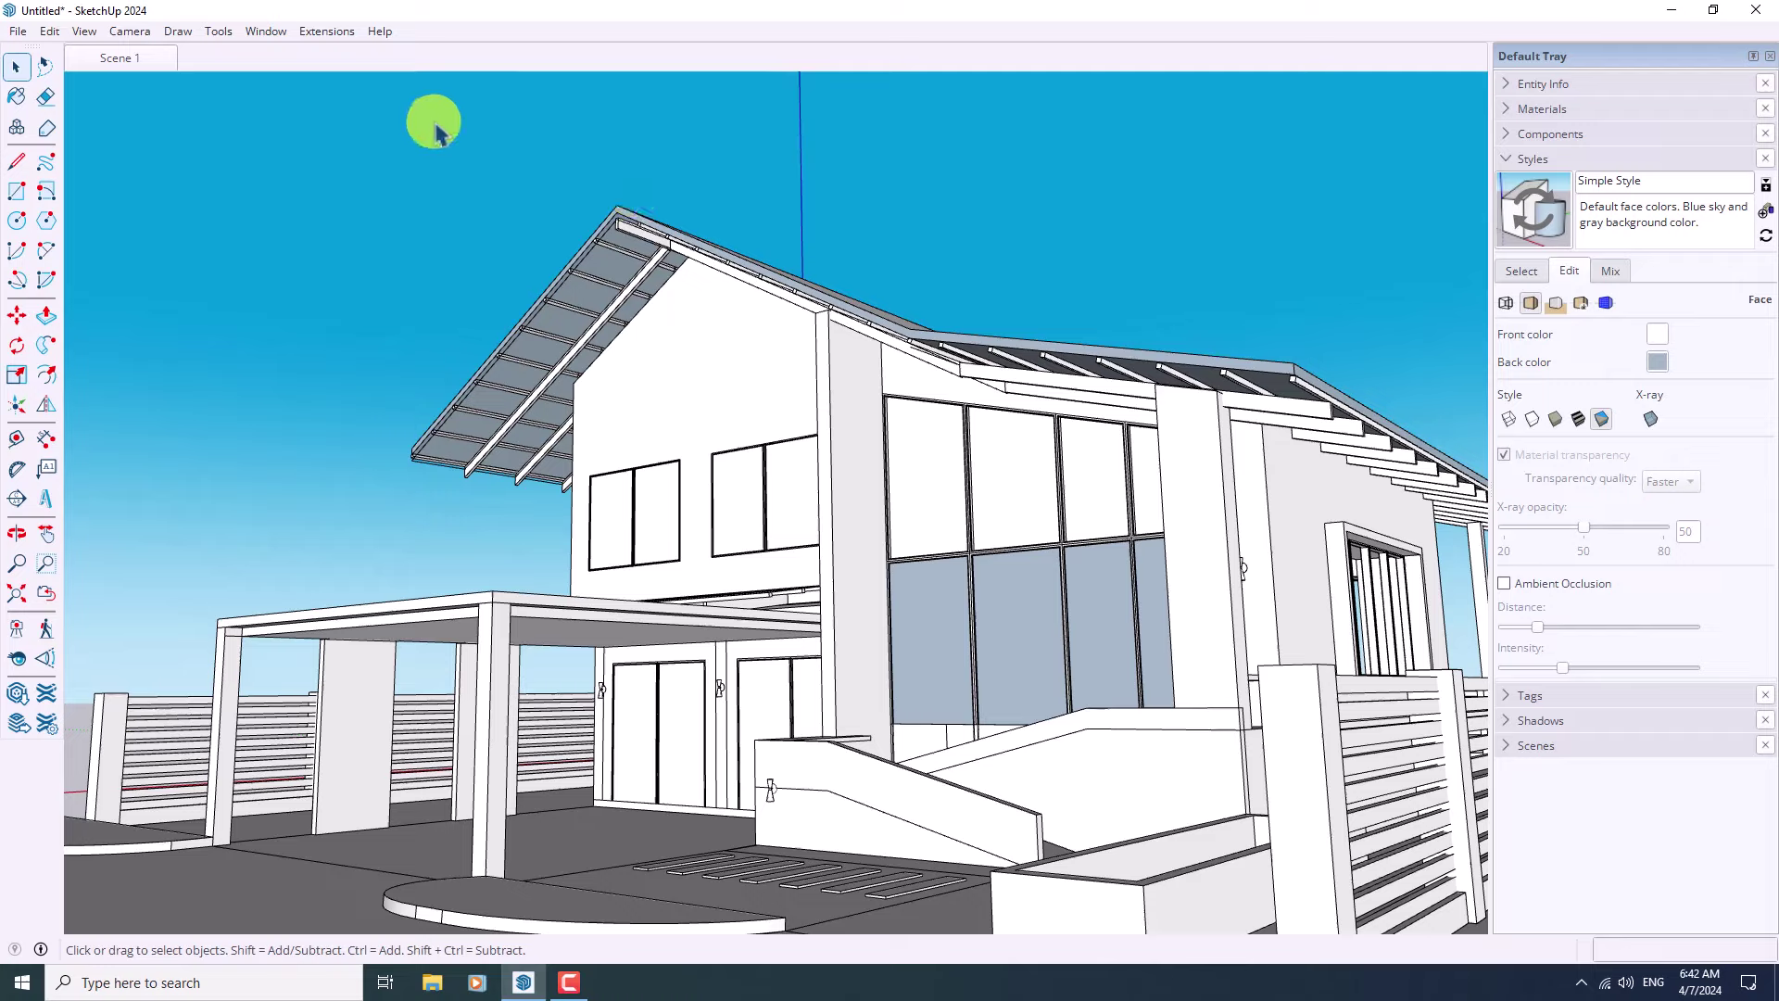
left_click(129, 31)
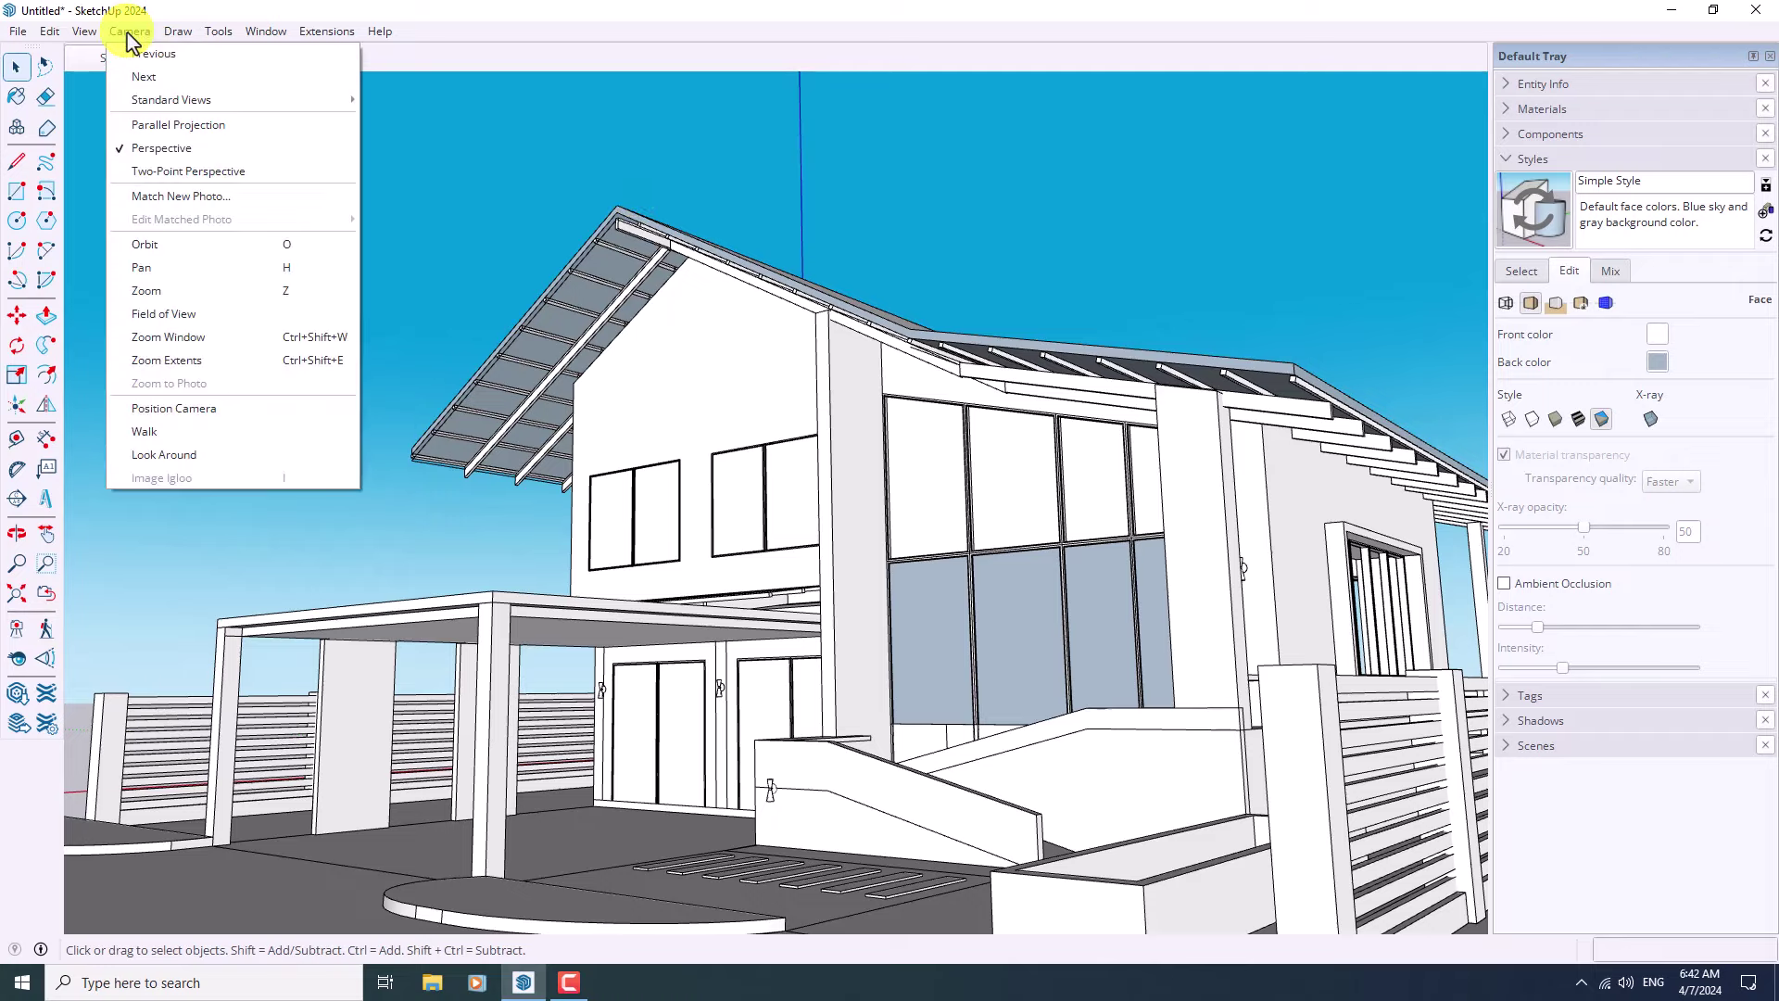
- Switch to Two-Point Perspective, reframe the house, and update Scene 1 including its style
left_click(187, 172)
left_click_drag(714, 226, 695, 454)
right_click(113, 67)
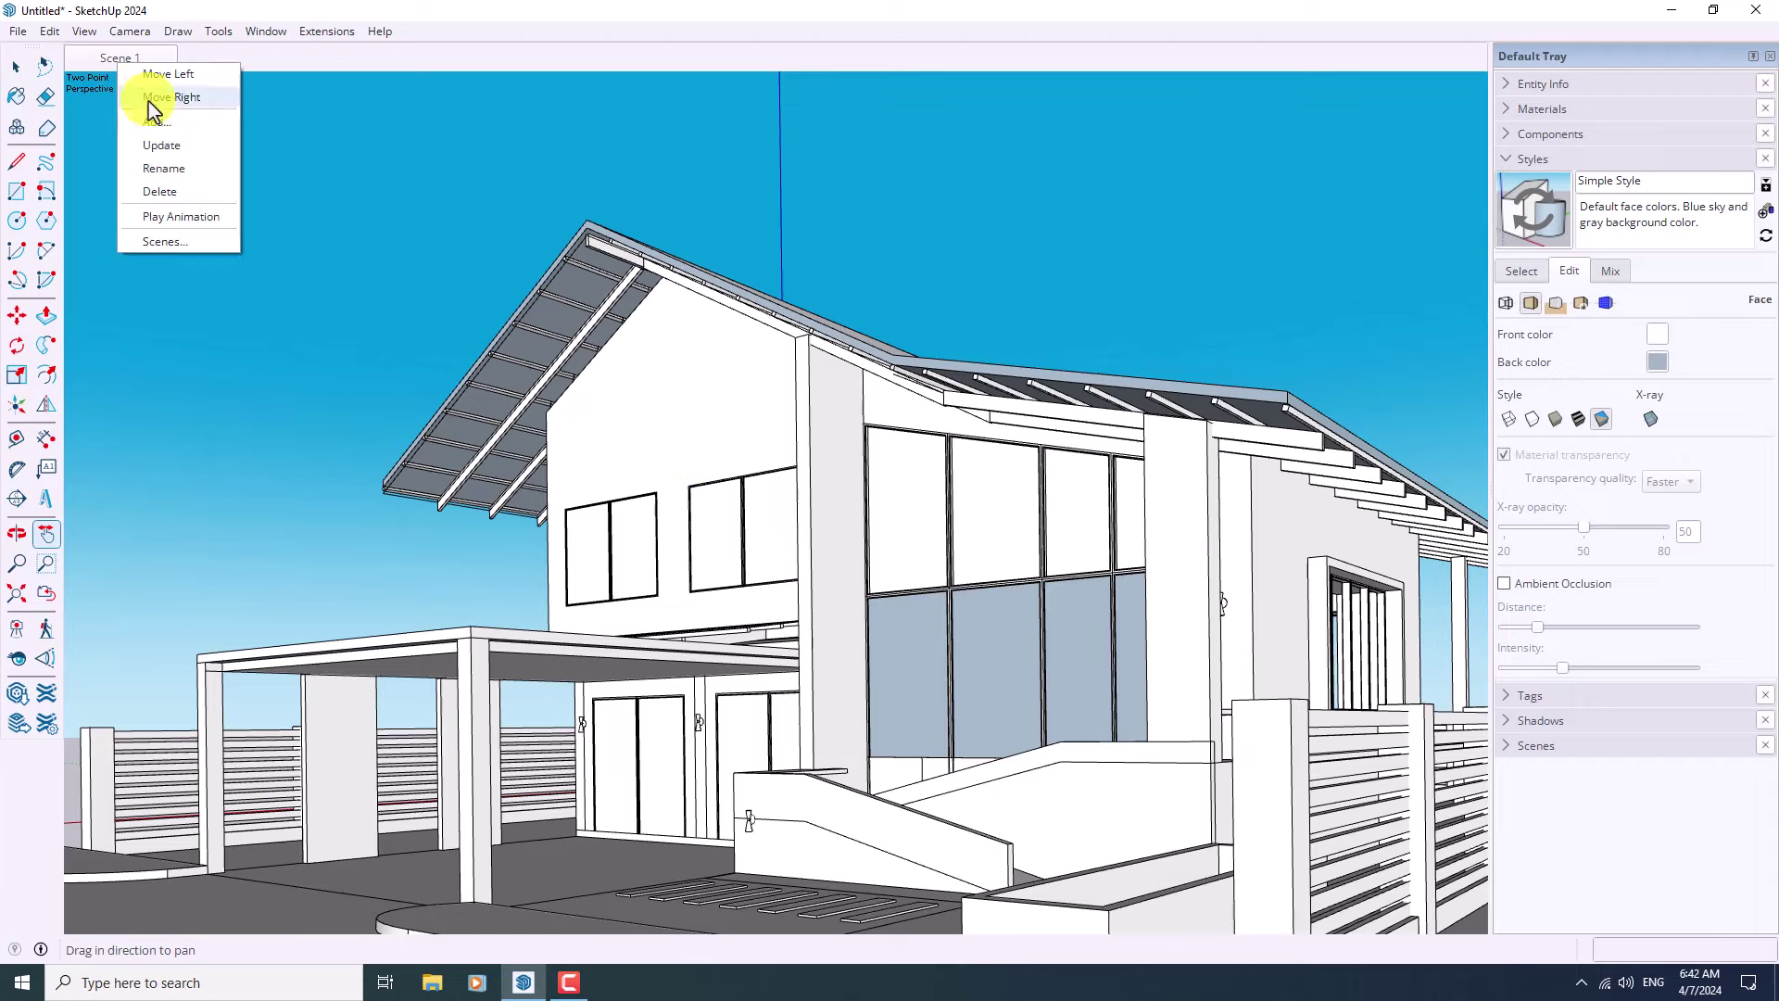
left_click(158, 139)
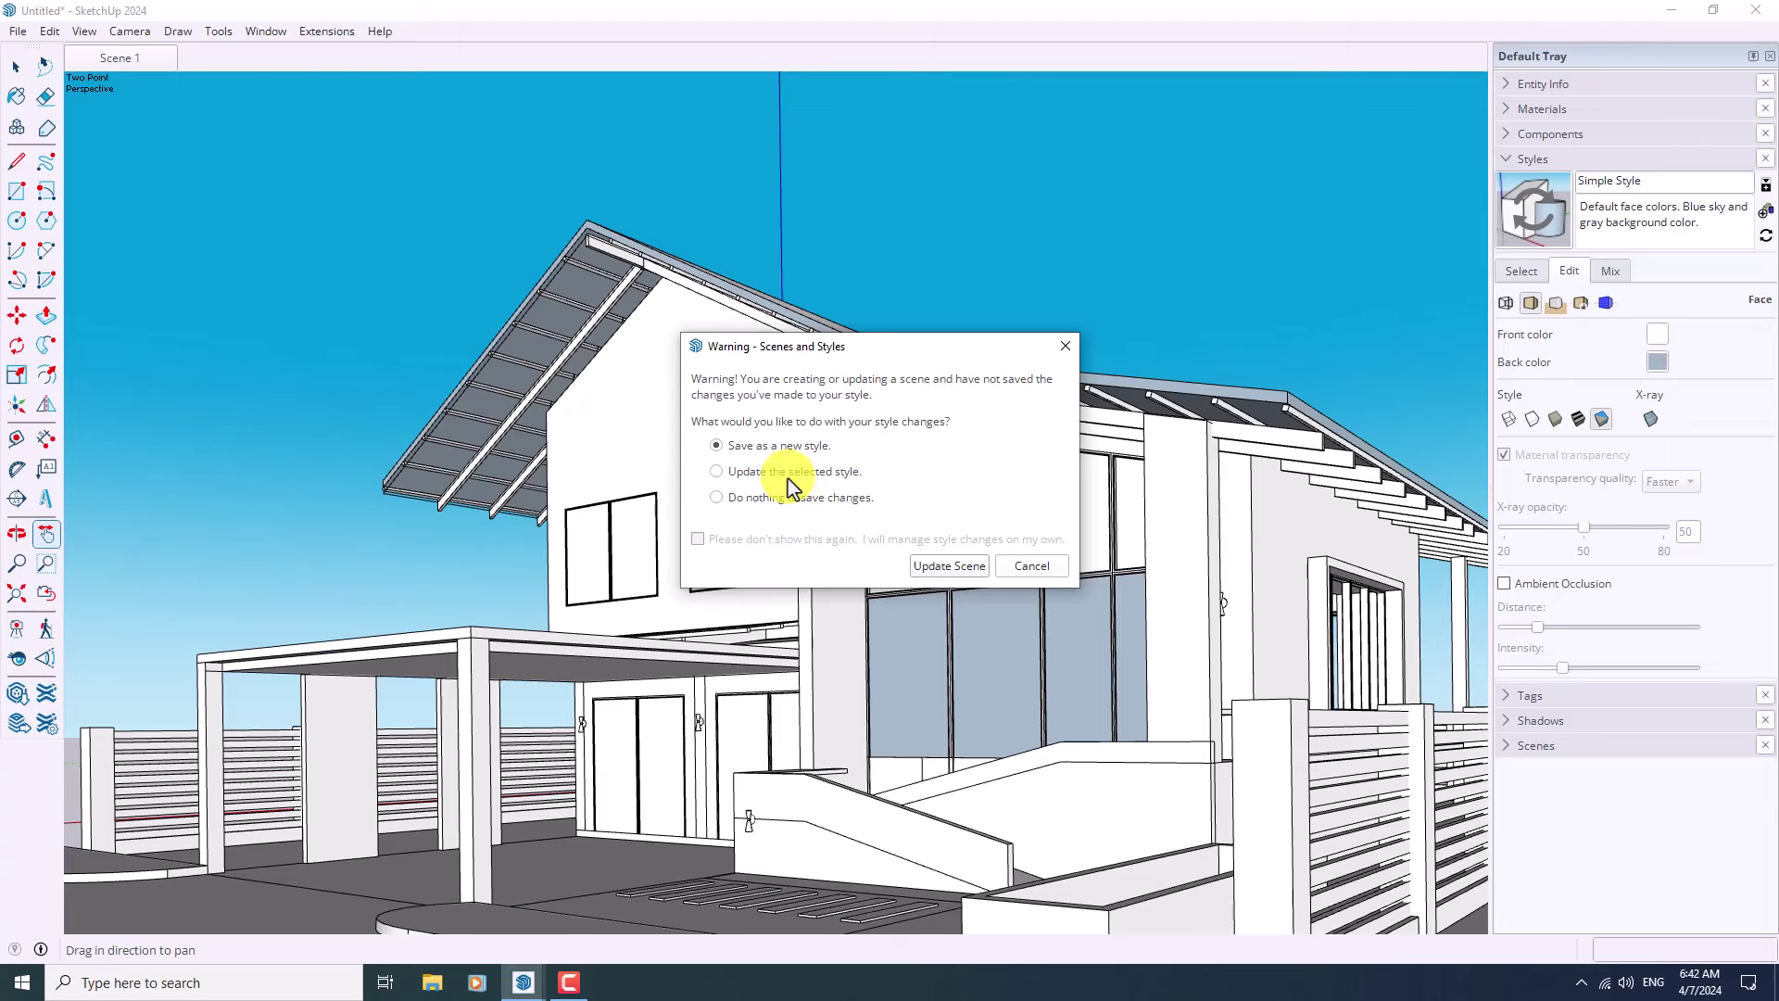
left_click(718, 470)
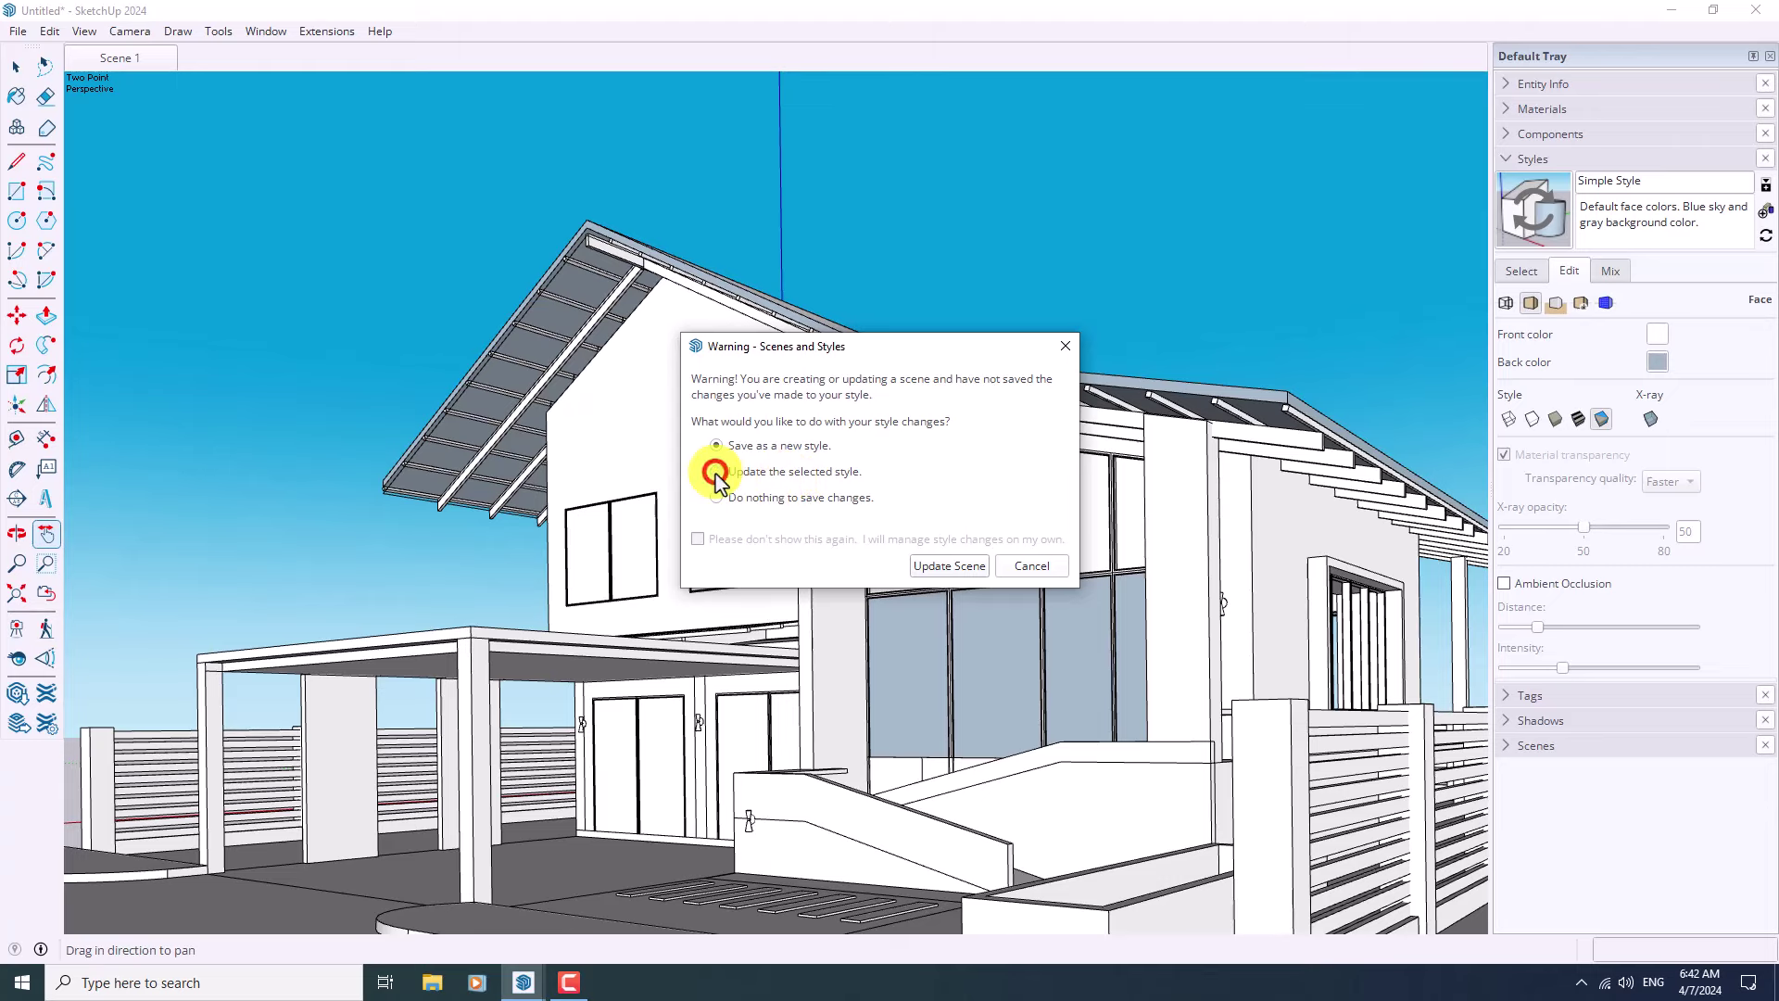
left_click(947, 567)
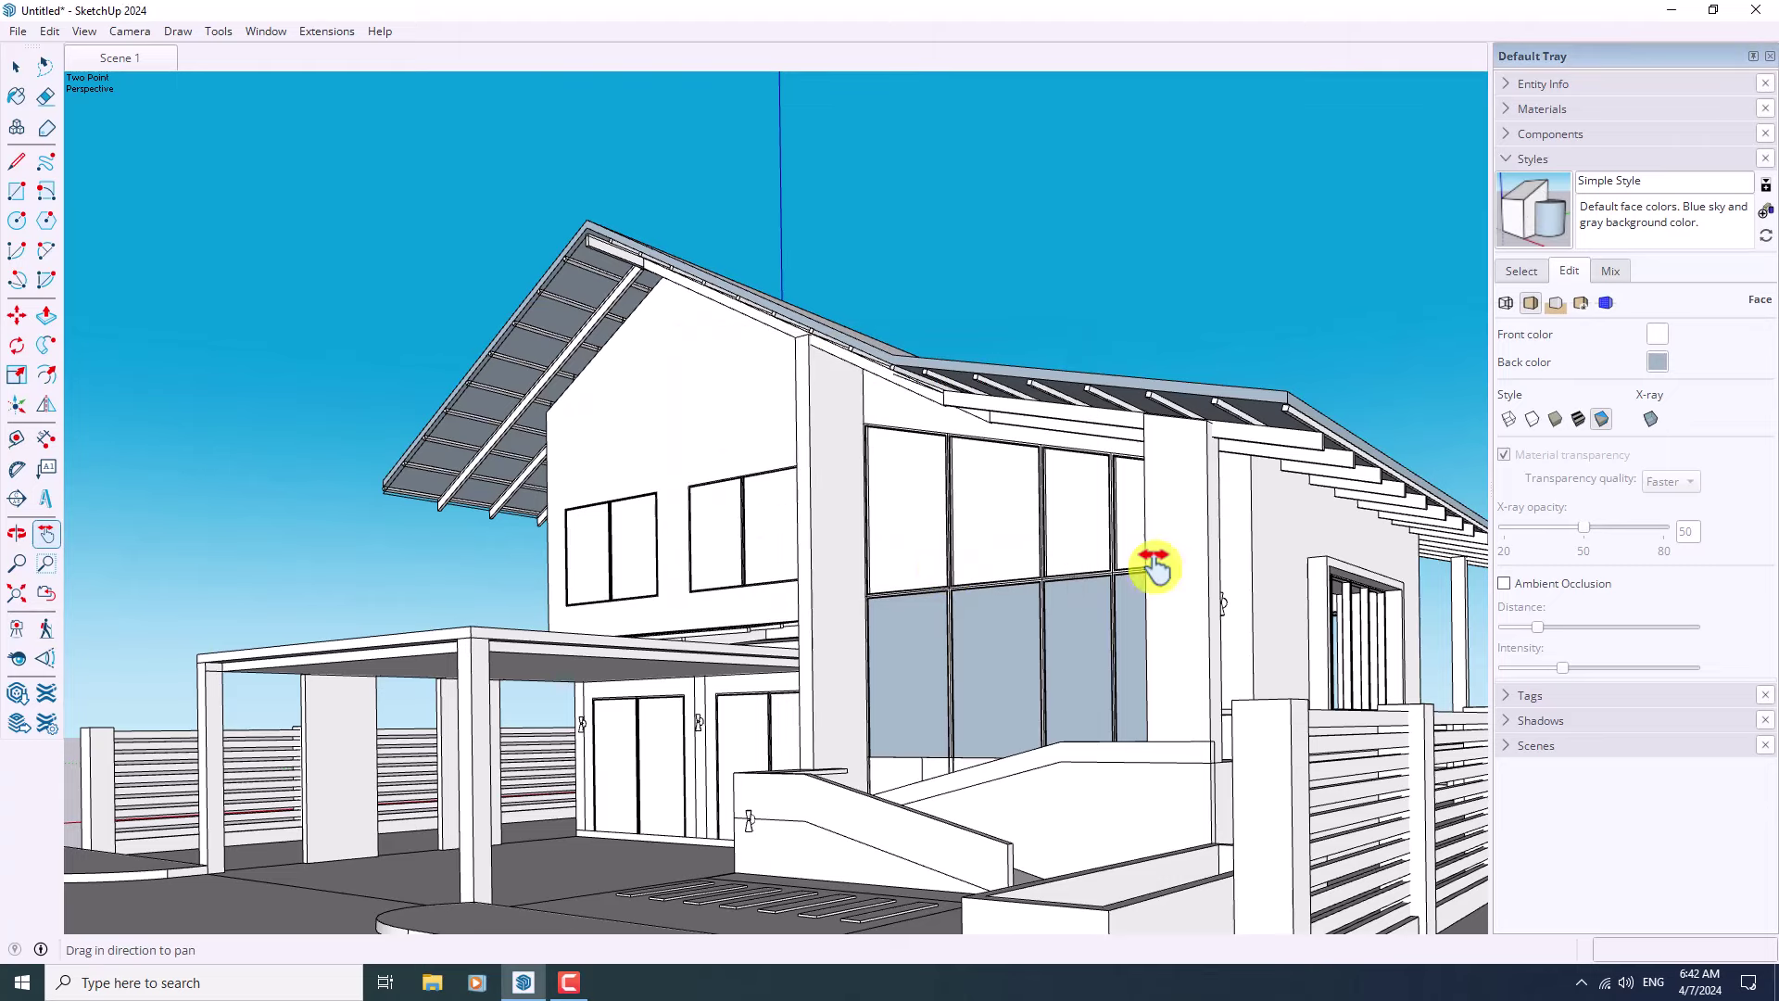
- Enable ambient occlusion and raise its intensity and distance sliders
left_click(1504, 584)
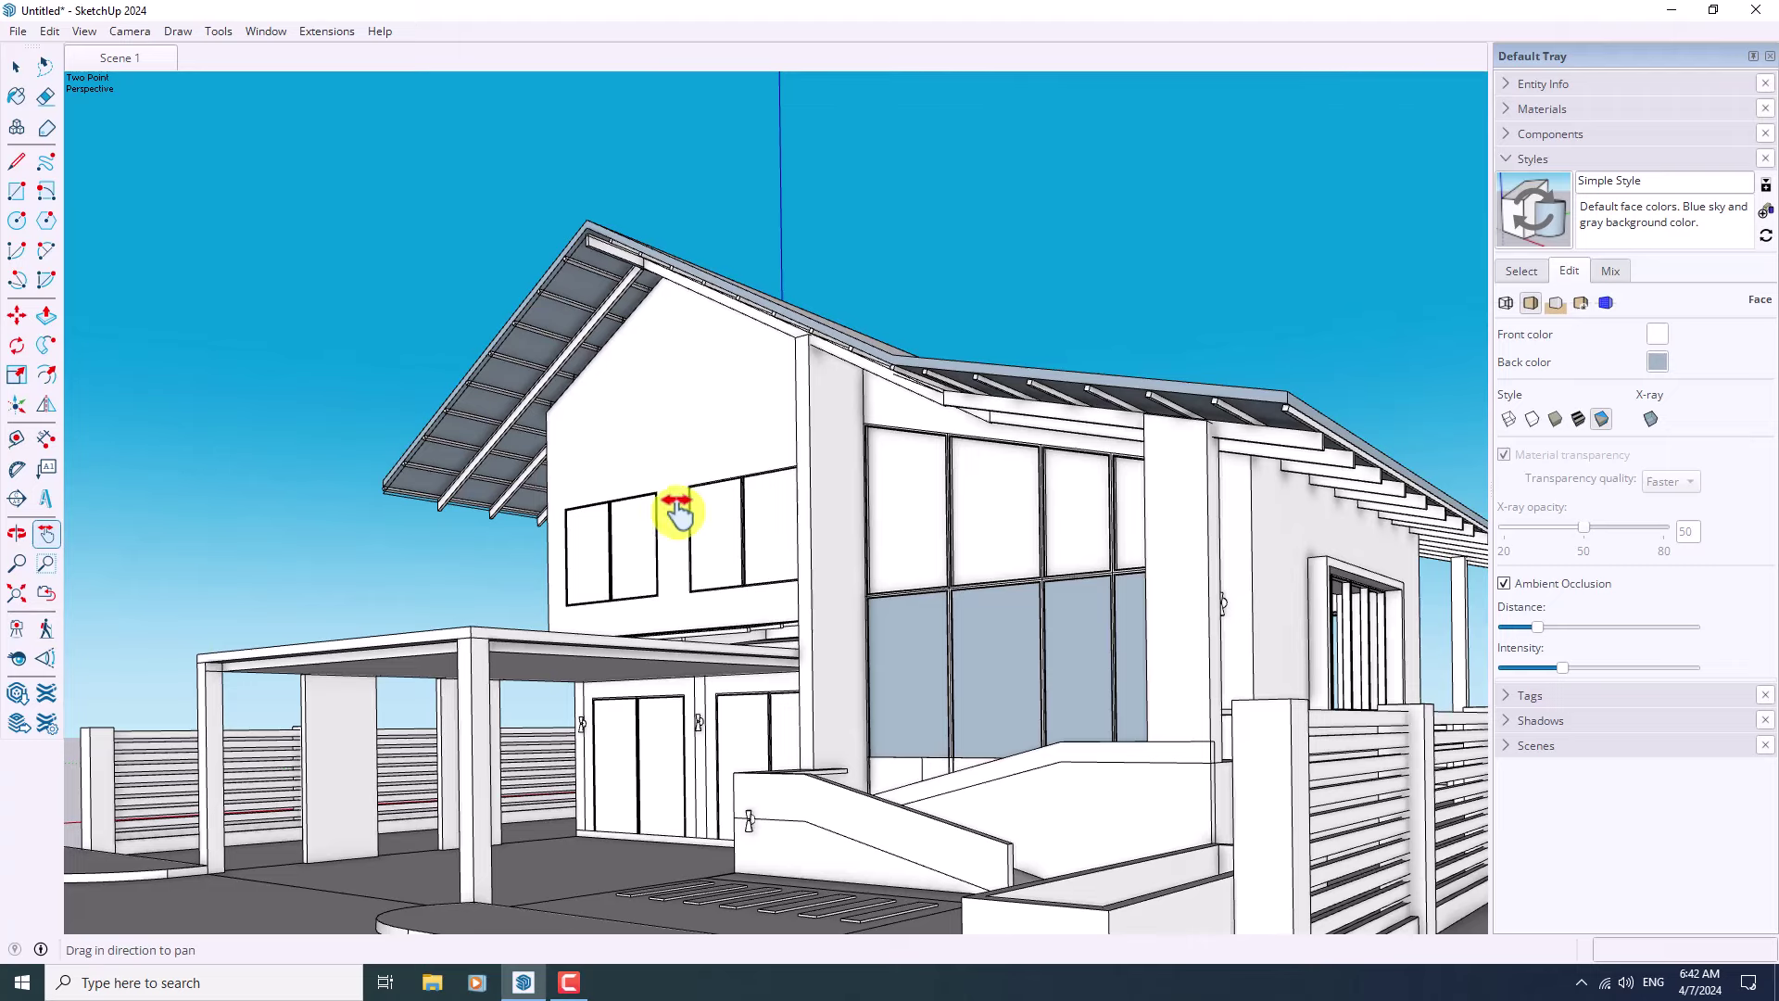
left_click_drag(1562, 669, 1683, 667)
mouse_move(1537, 627)
left_mouse_down()
mouse_move(1638, 630)
mouse_move(1564, 634)
mouse_move(1686, 671)
mouse_move(1647, 677)
left_mouse_up()
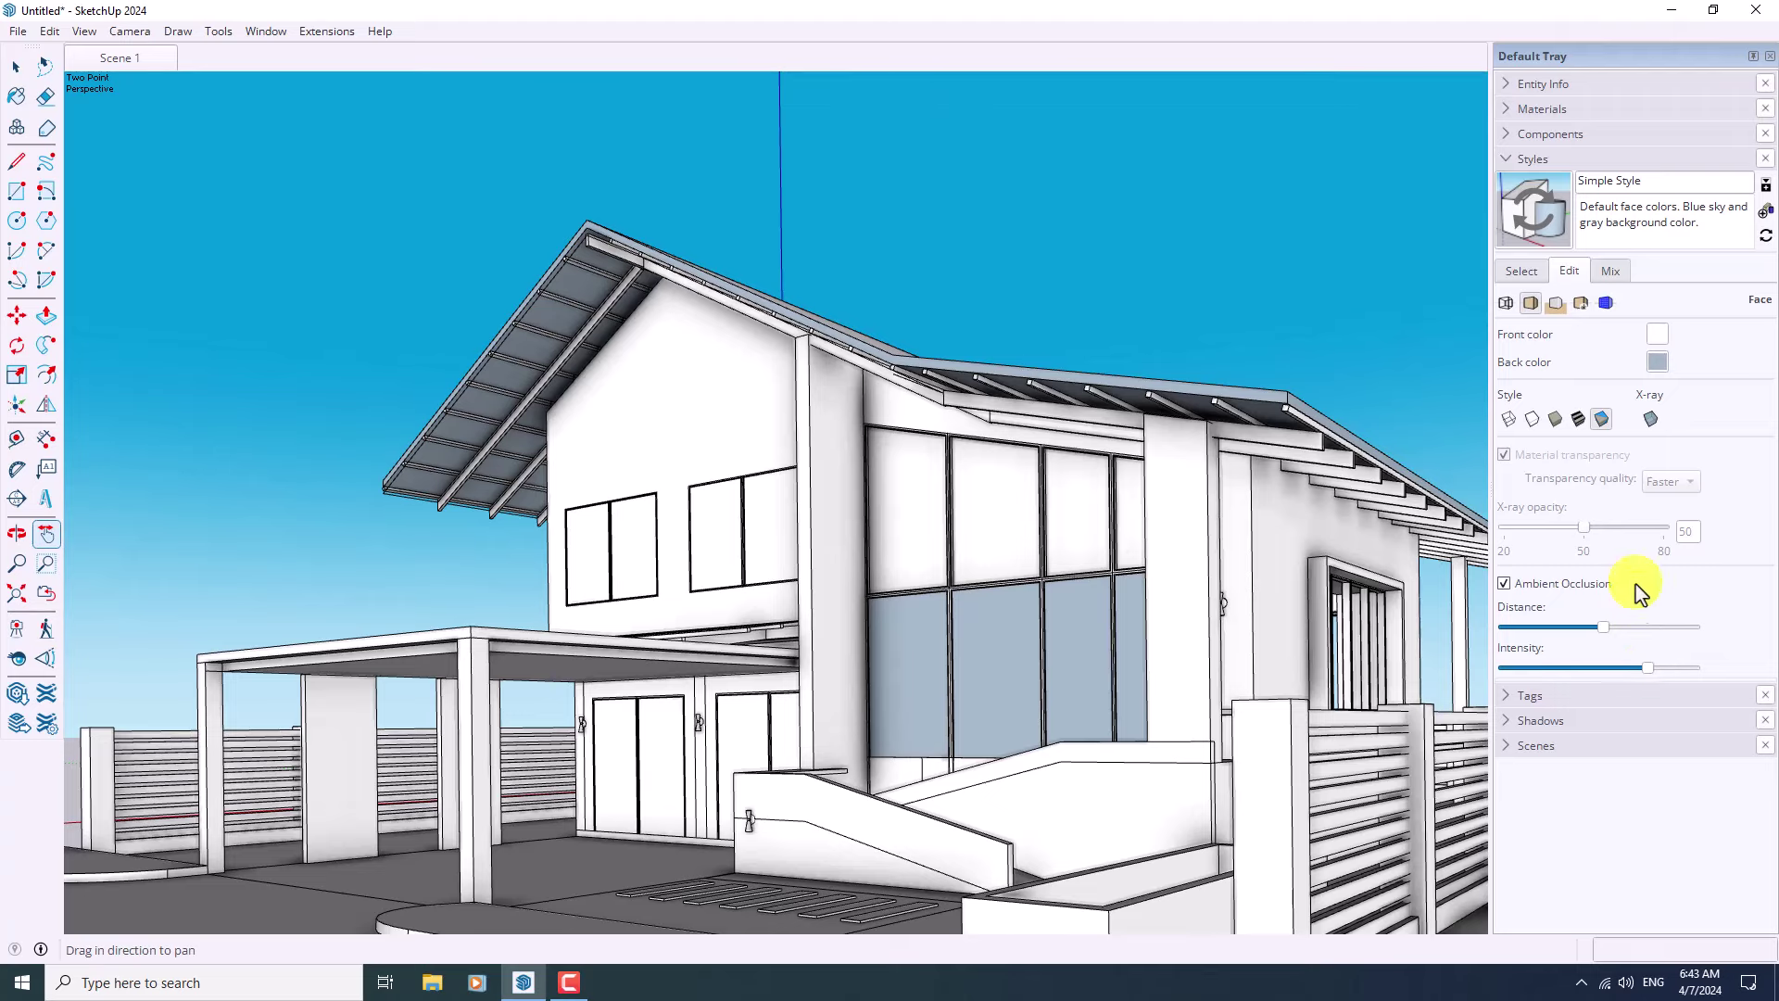
left_click(1557, 306)
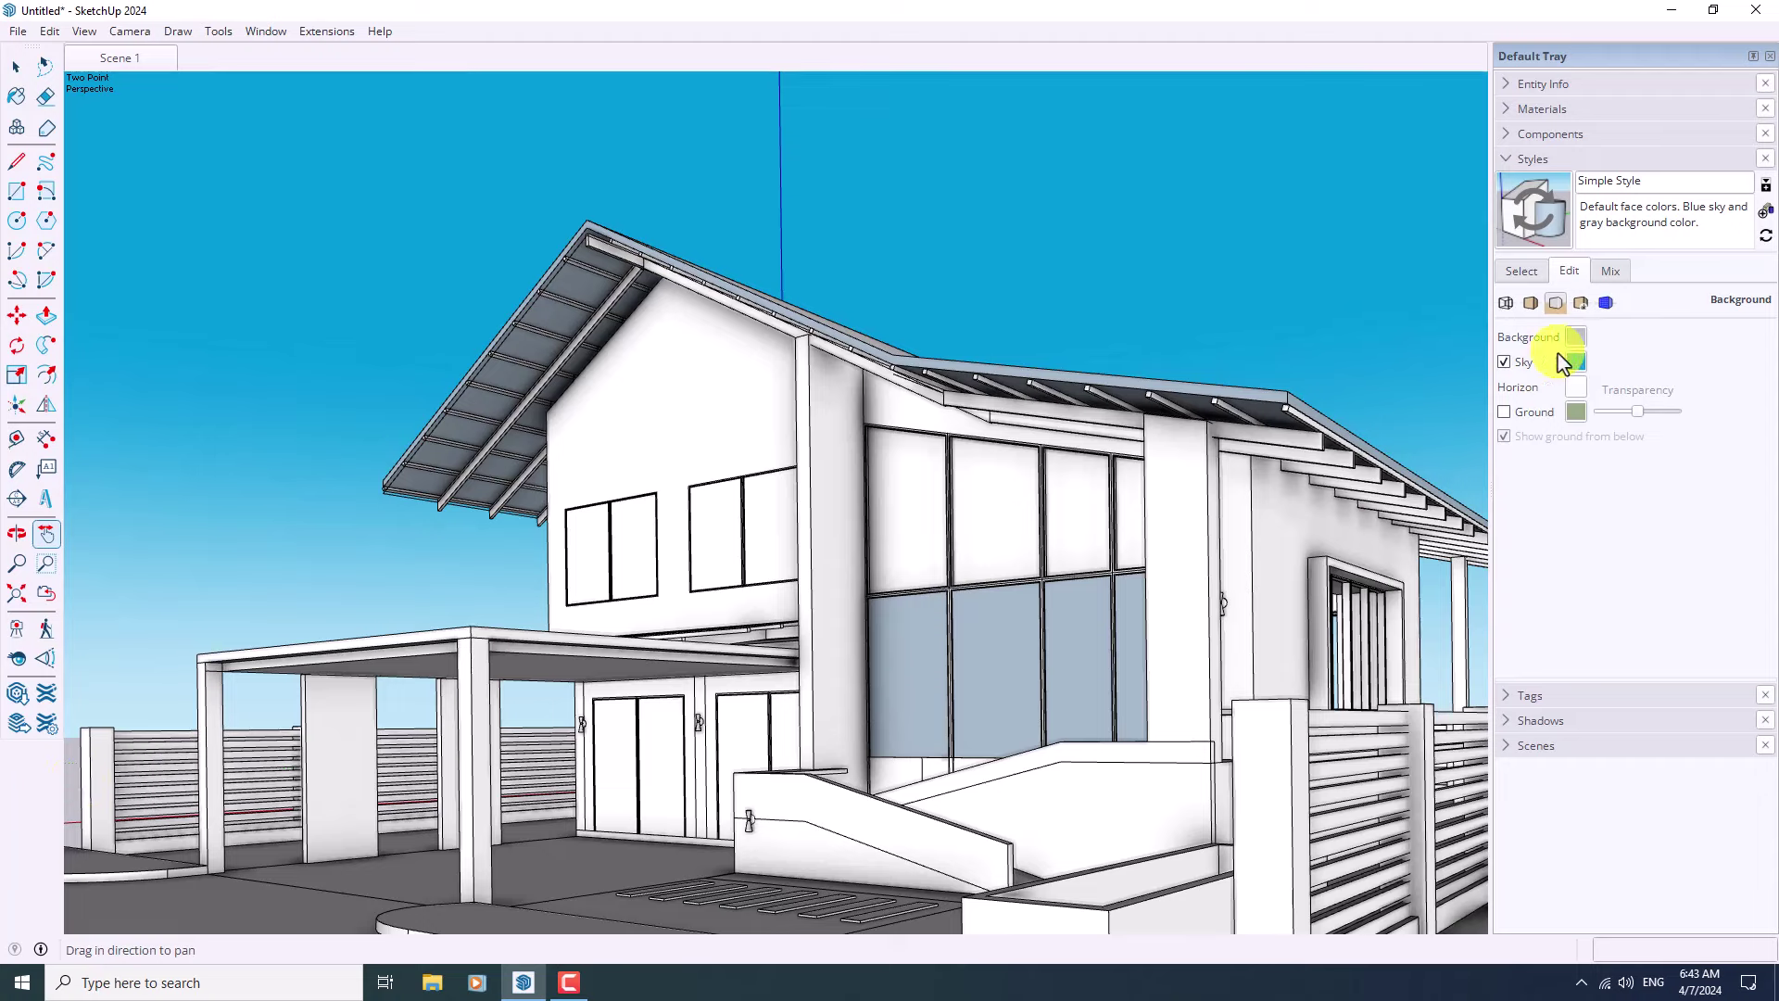
- Set the background colour to RGB 250, 250, 250 and turn the sky off
left_click(1576, 339)
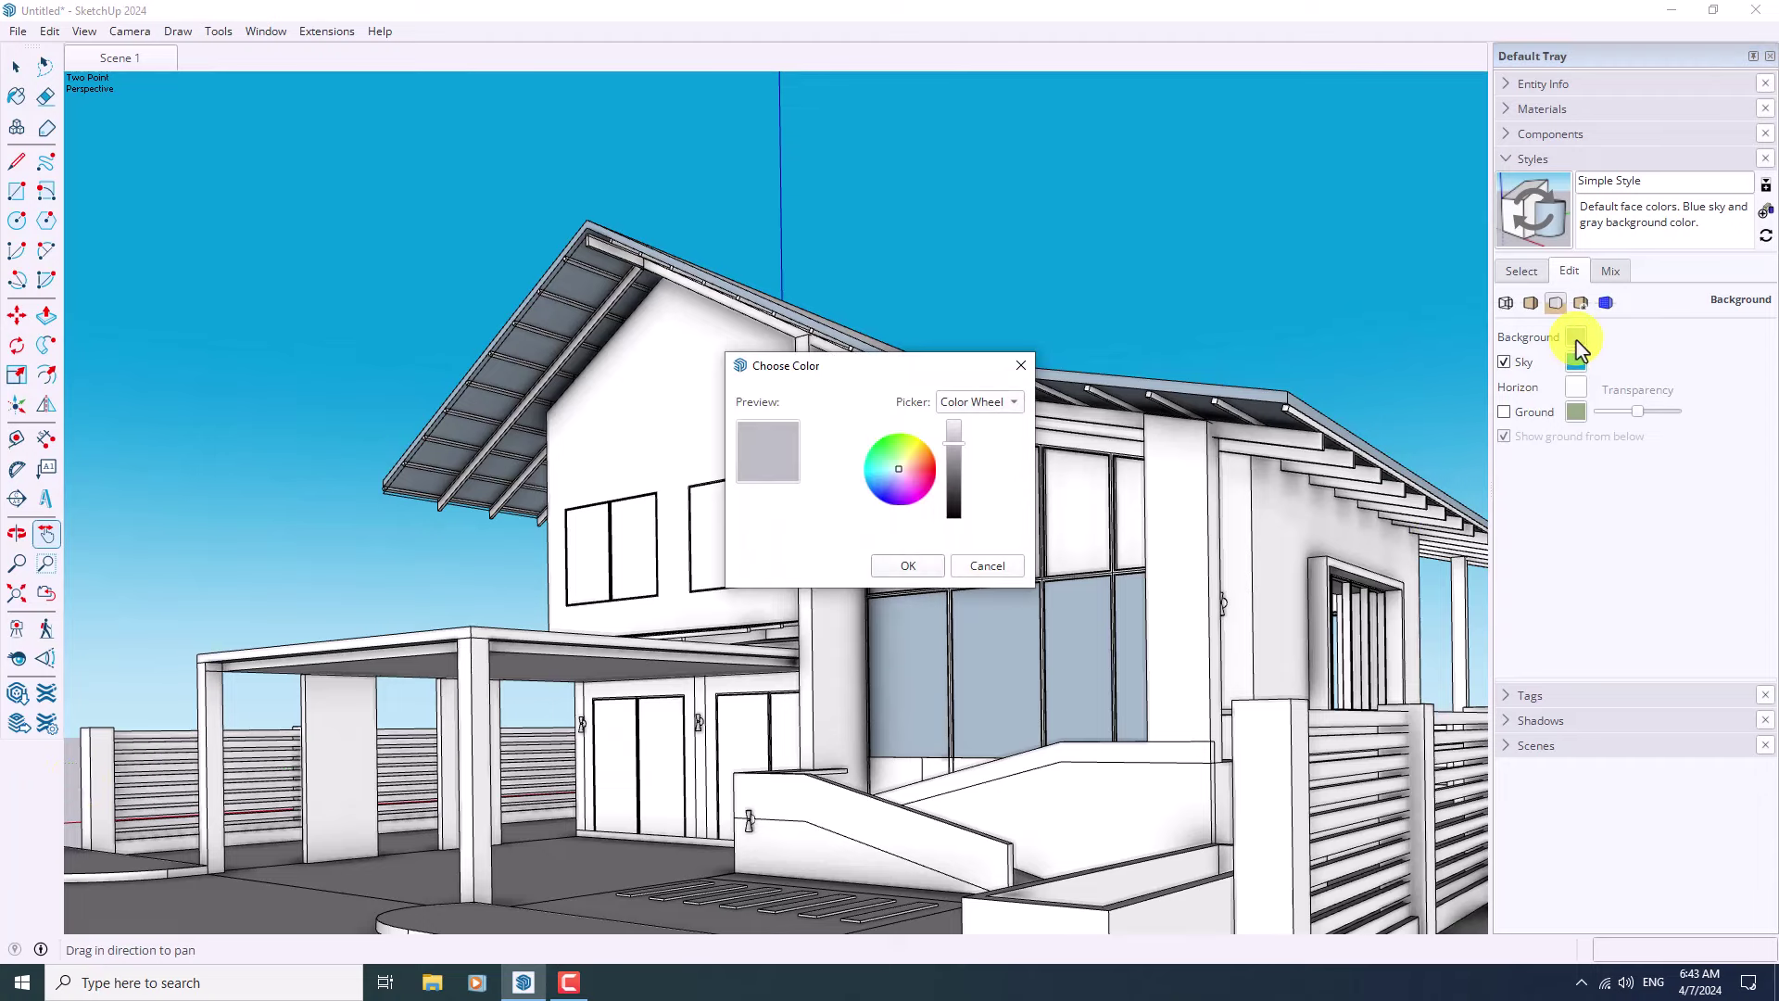
left_click(988, 404)
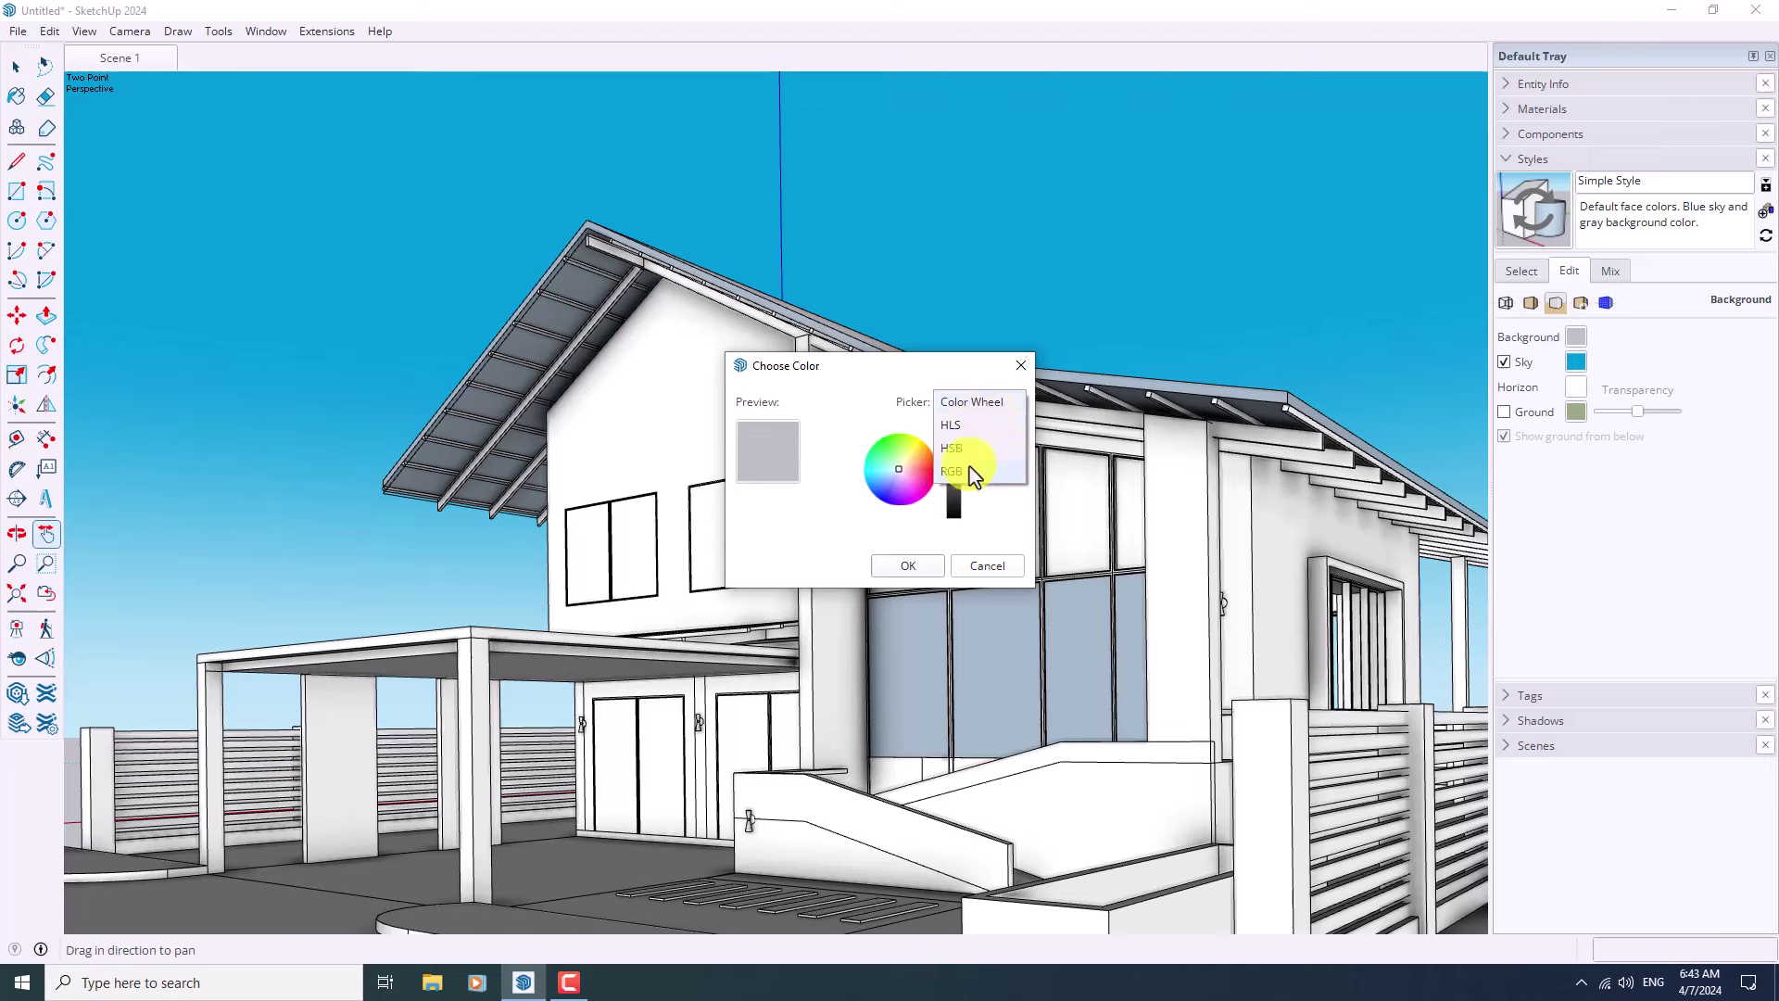
left_click(953, 471)
left_click_drag(936, 452, 958, 505)
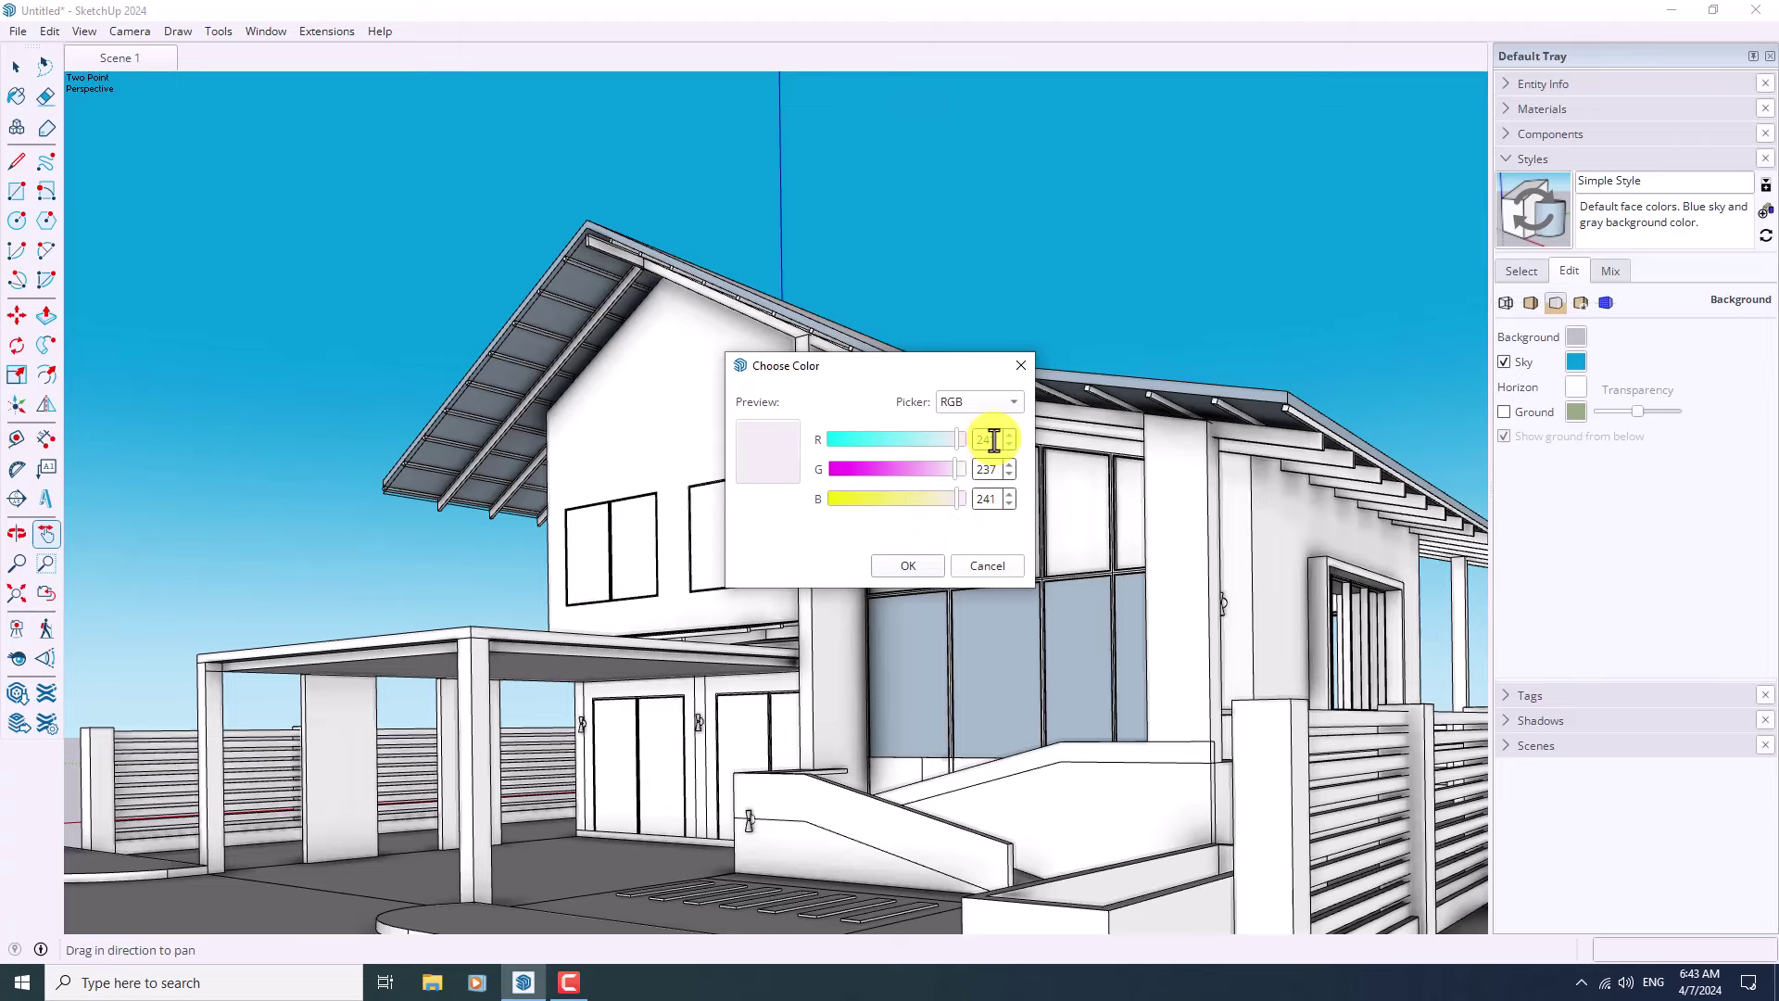
type("250")
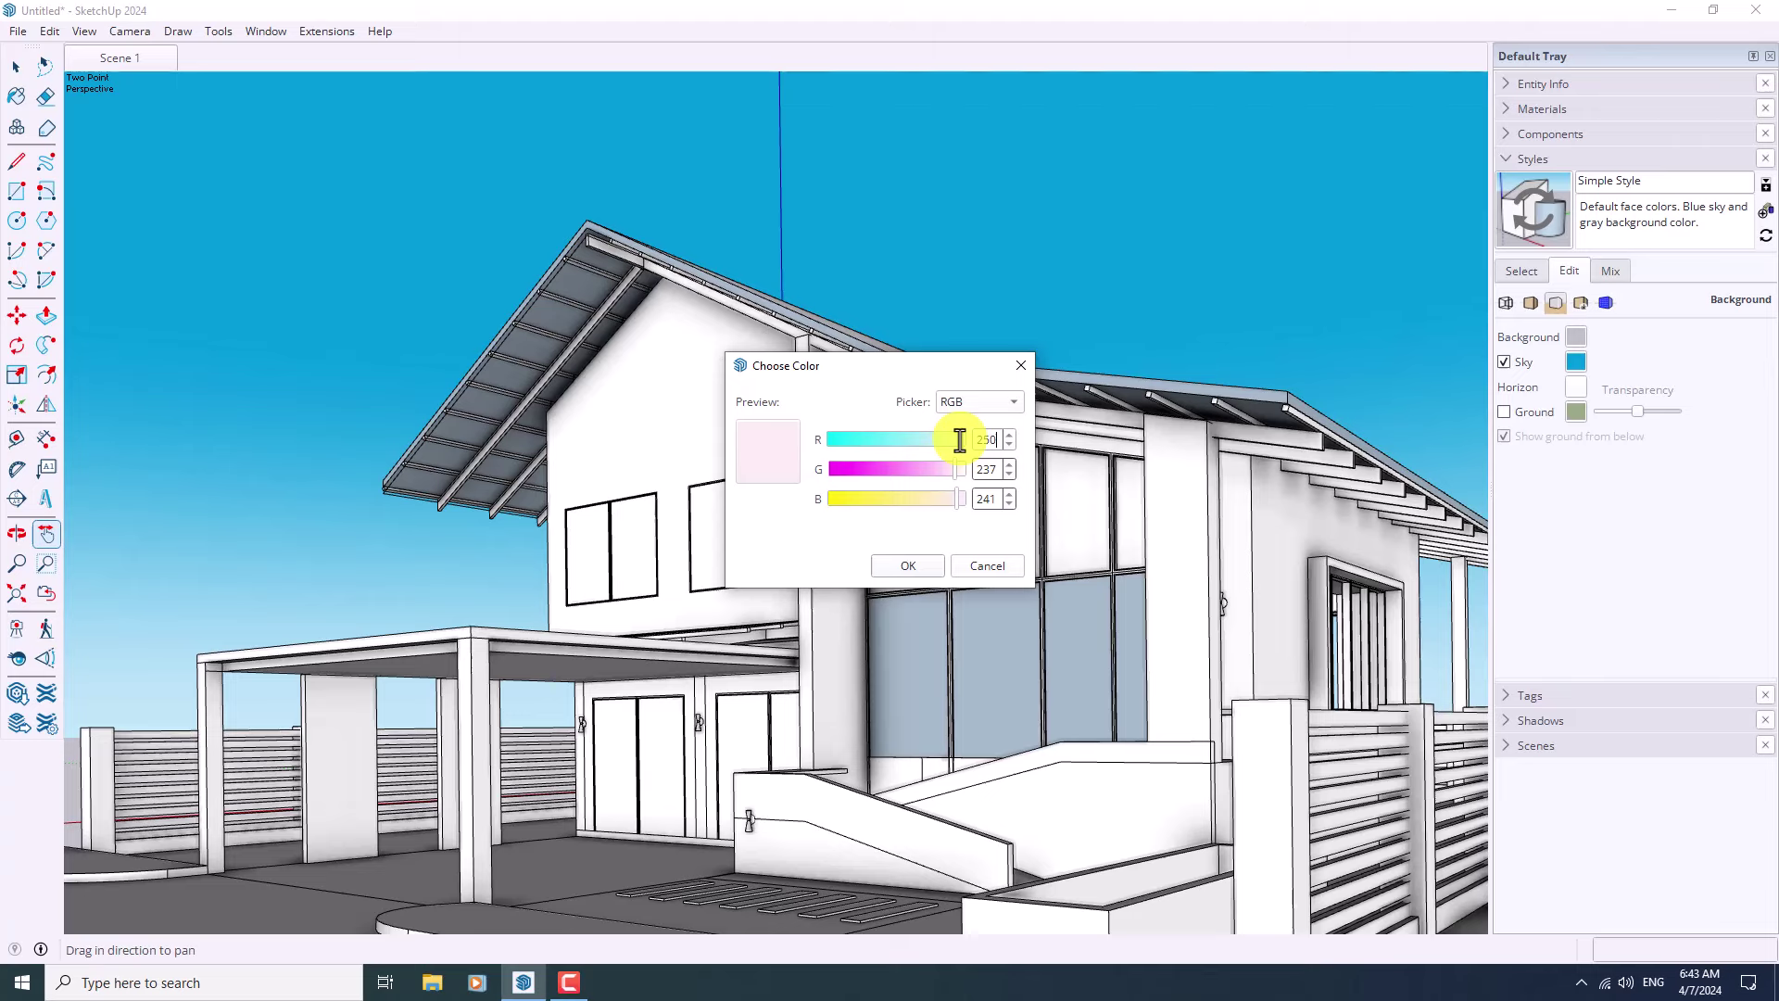
double_click(993, 470)
type("250")
key("Tab")
type("250")
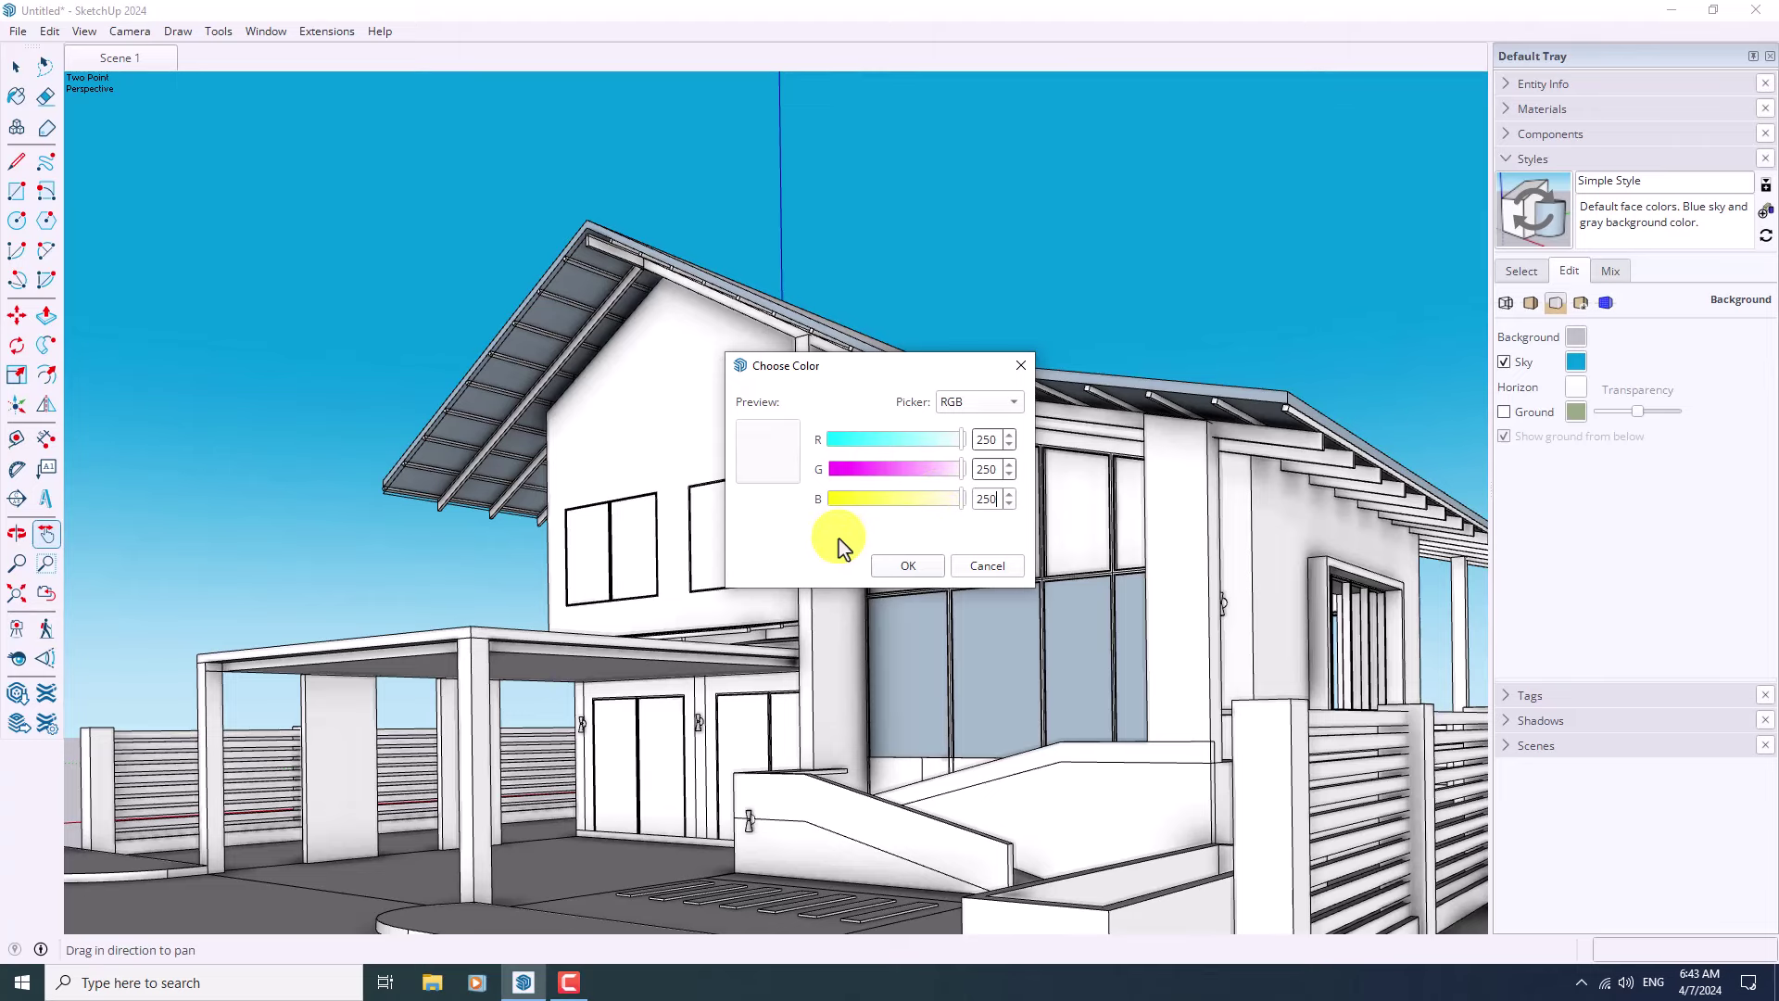
left_click(908, 565)
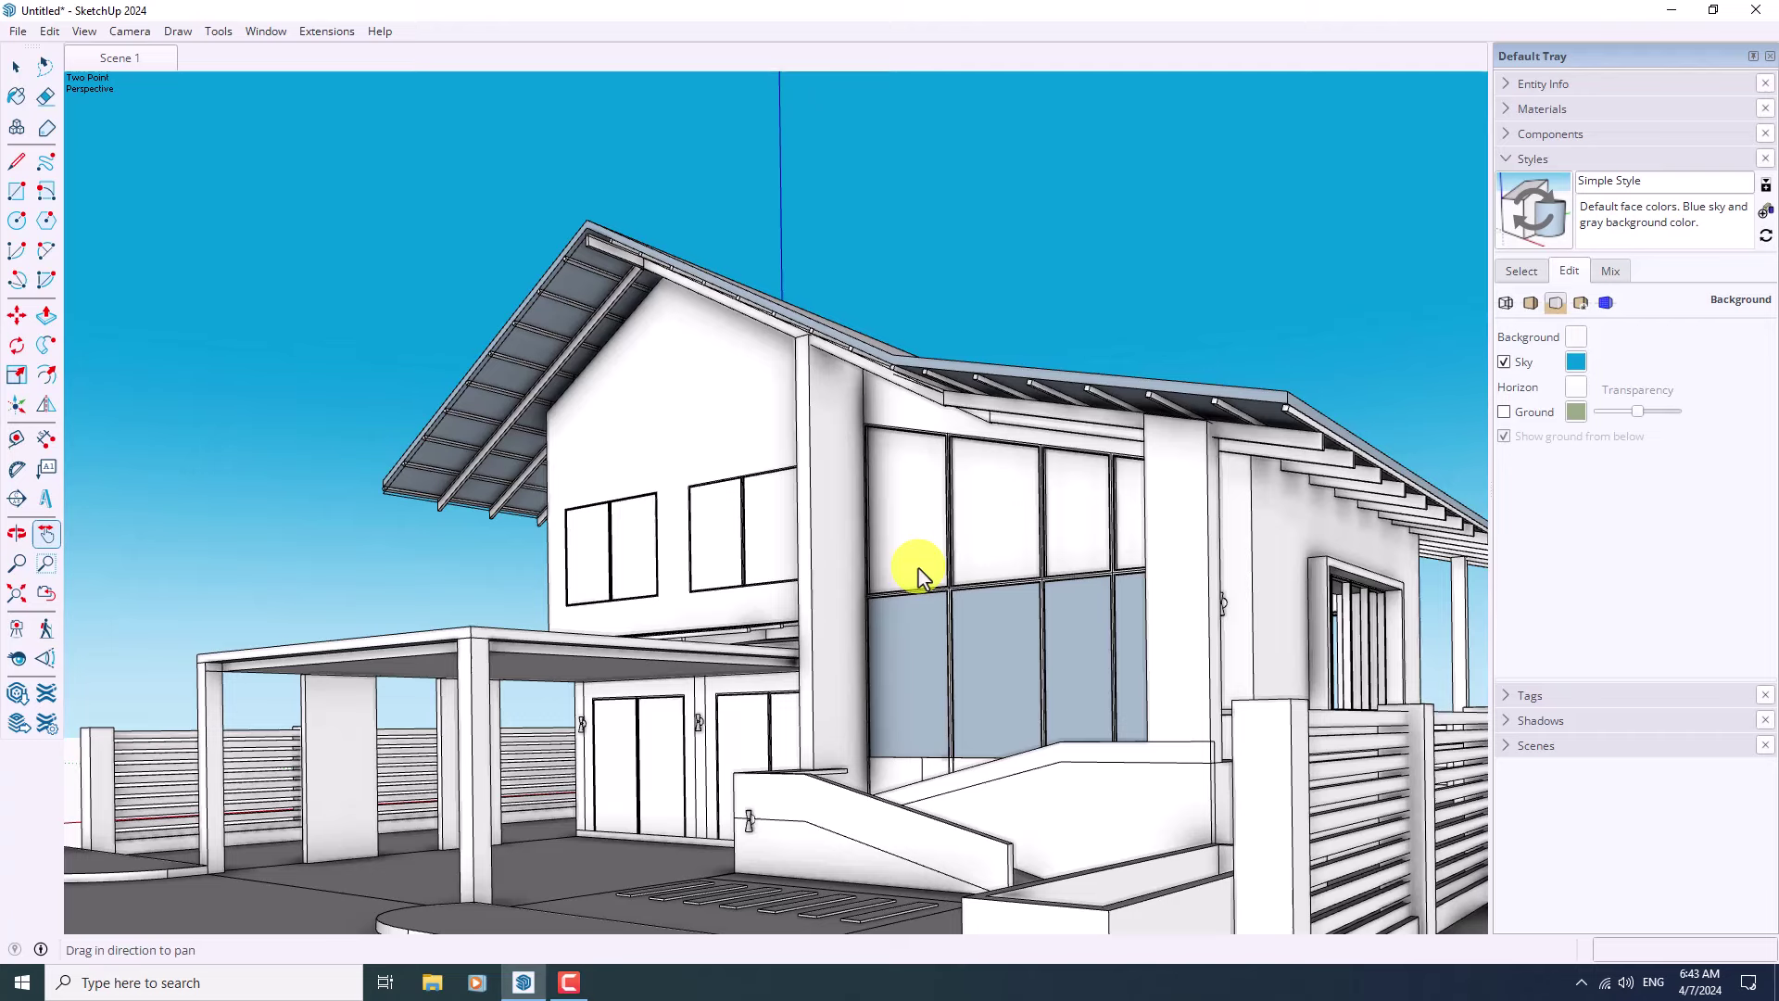
left_click(1503, 364)
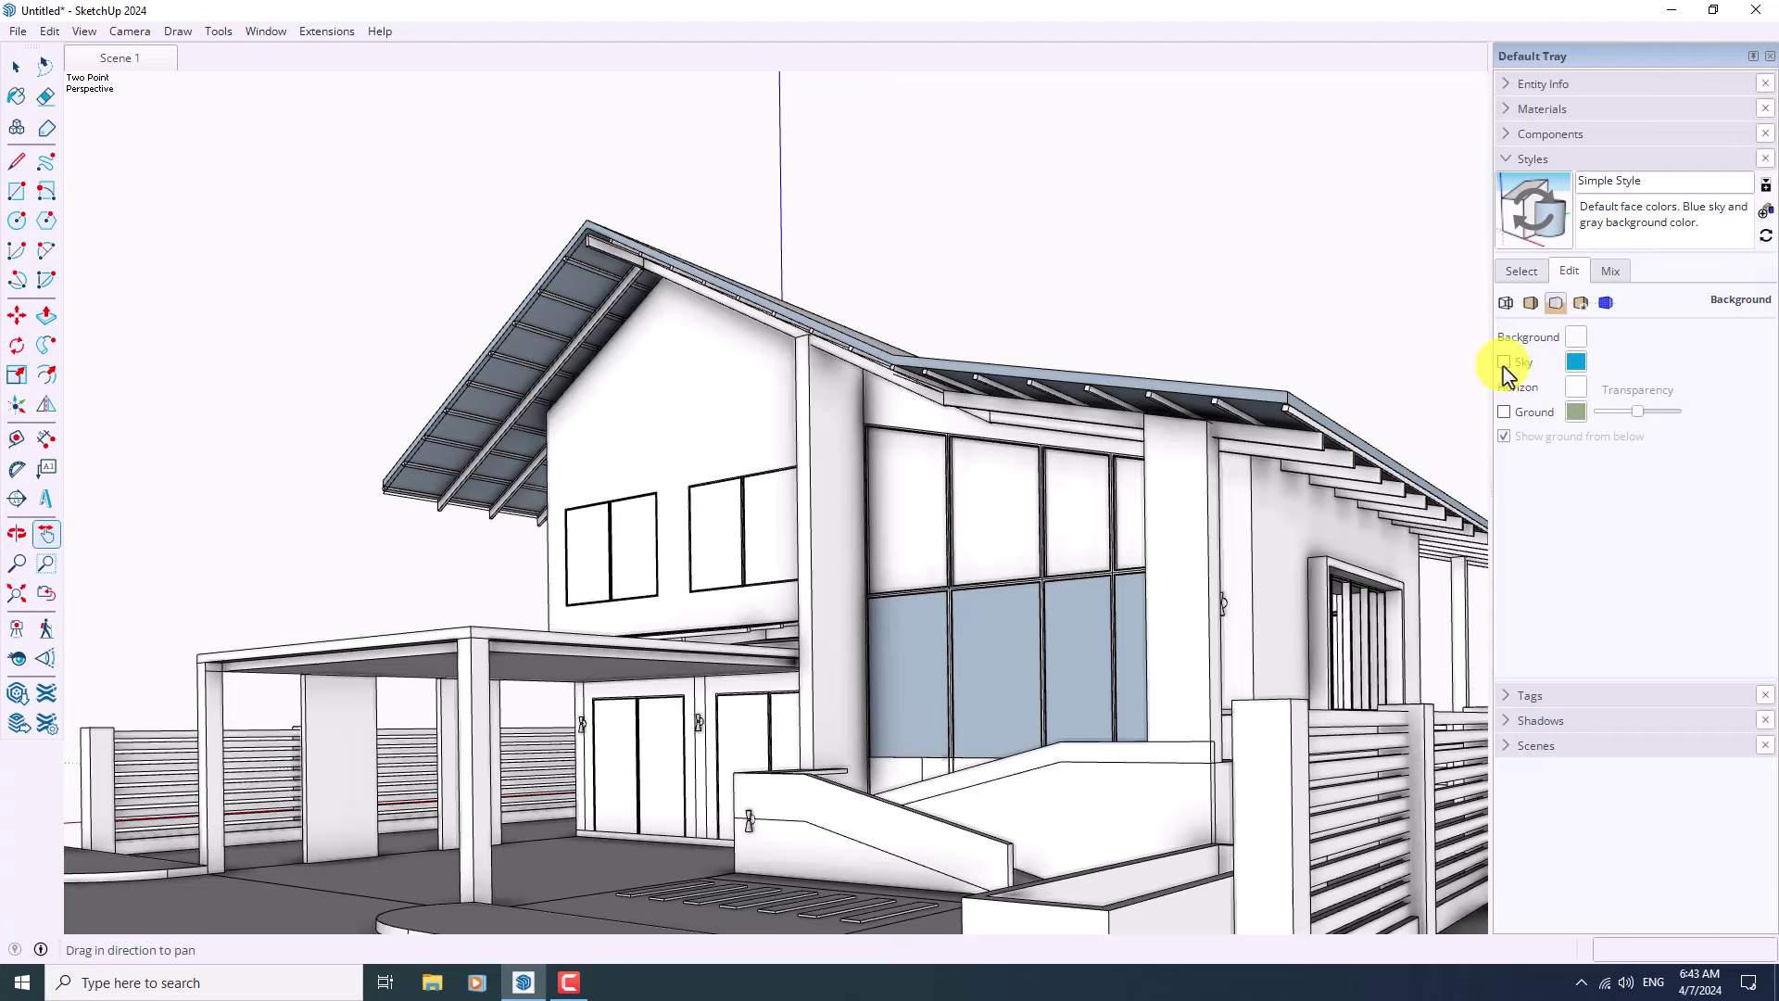
- Turn the sky back on and colour it orange-yellow, about RGB 244, 184, 40
left_click(1503, 362)
left_click(1575, 365)
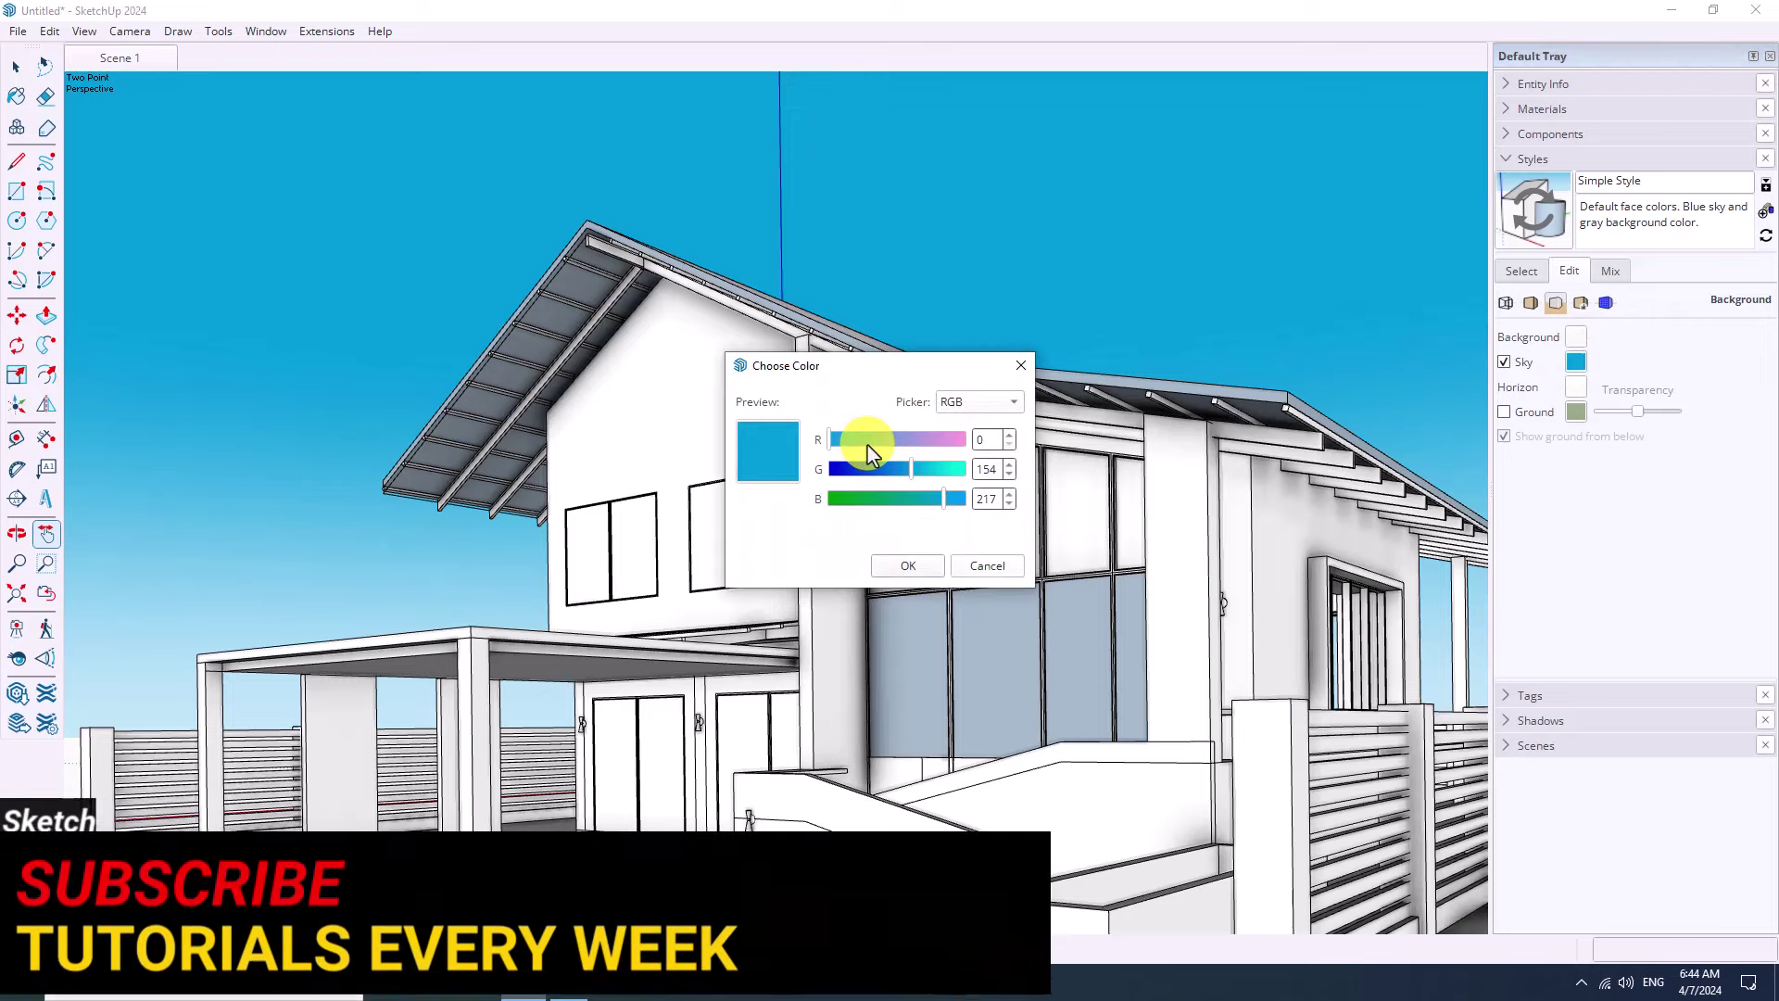
left_click_drag(858, 442, 876, 505)
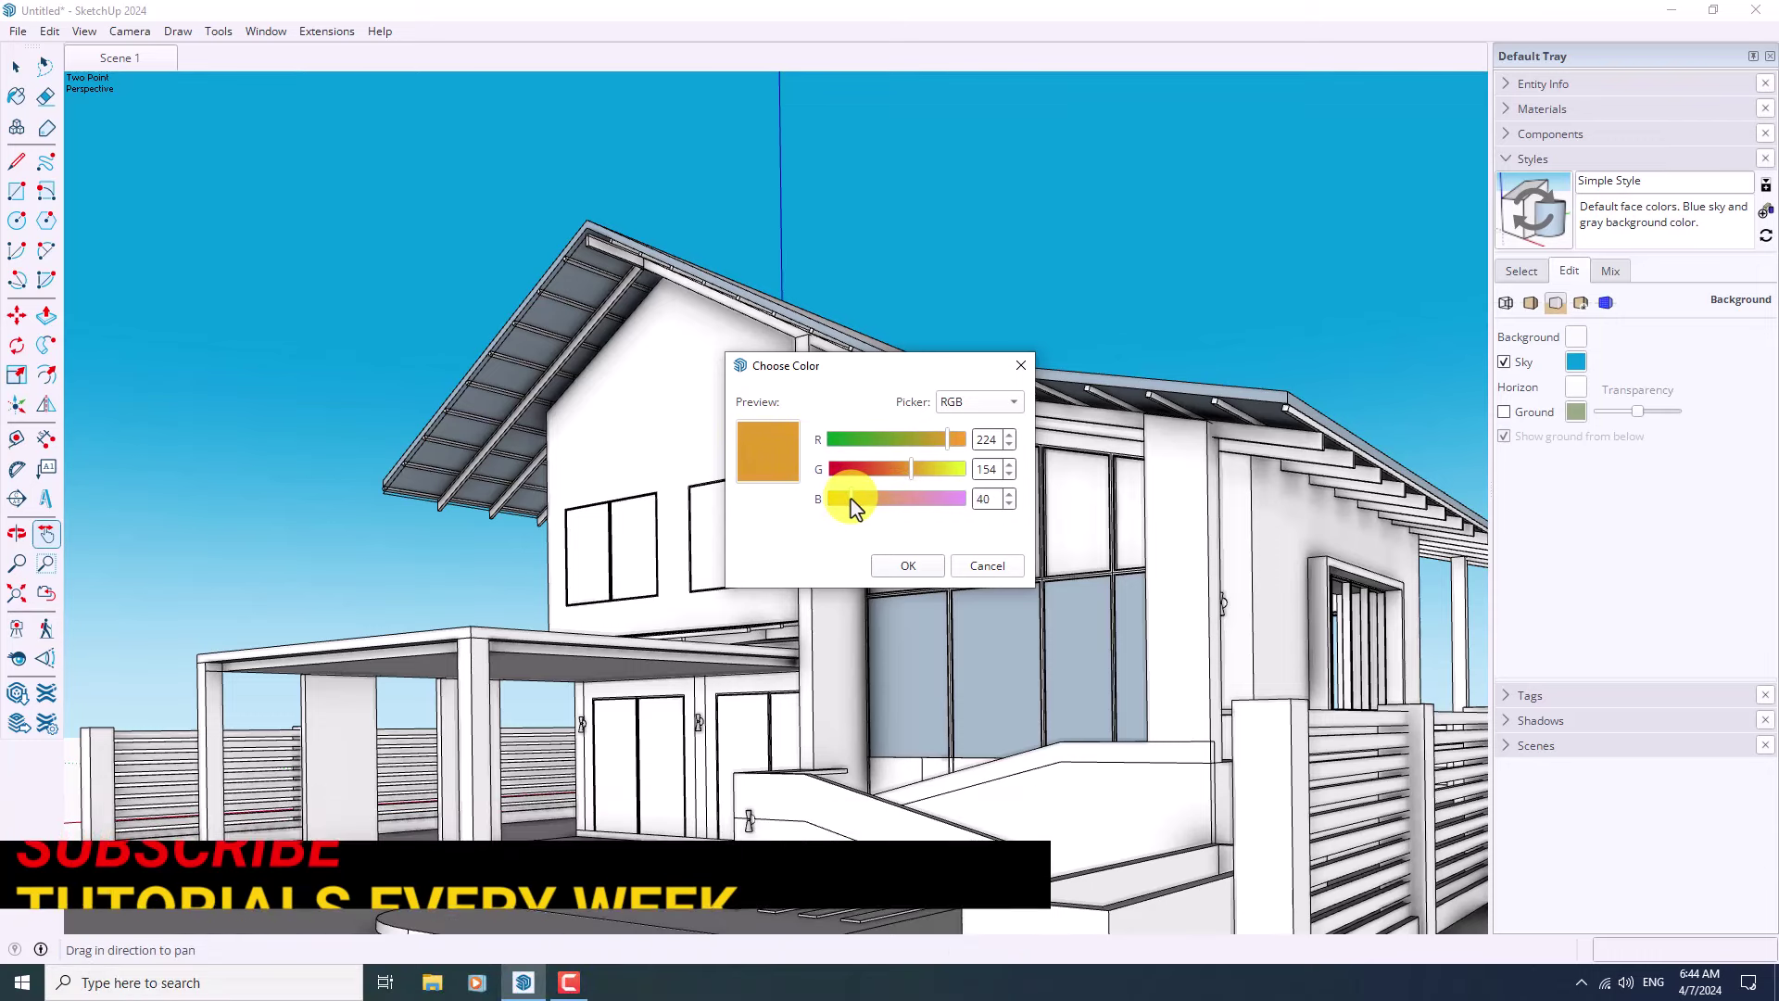
left_click_drag(854, 505, 848, 505)
mouse_move(947, 447)
left_mouse_down()
mouse_move(961, 451)
mouse_move(931, 474)
left_mouse_up()
left_click(1010, 467)
left_click(1009, 464)
left_click(1009, 435)
left_click(1008, 493)
left_click(1008, 493)
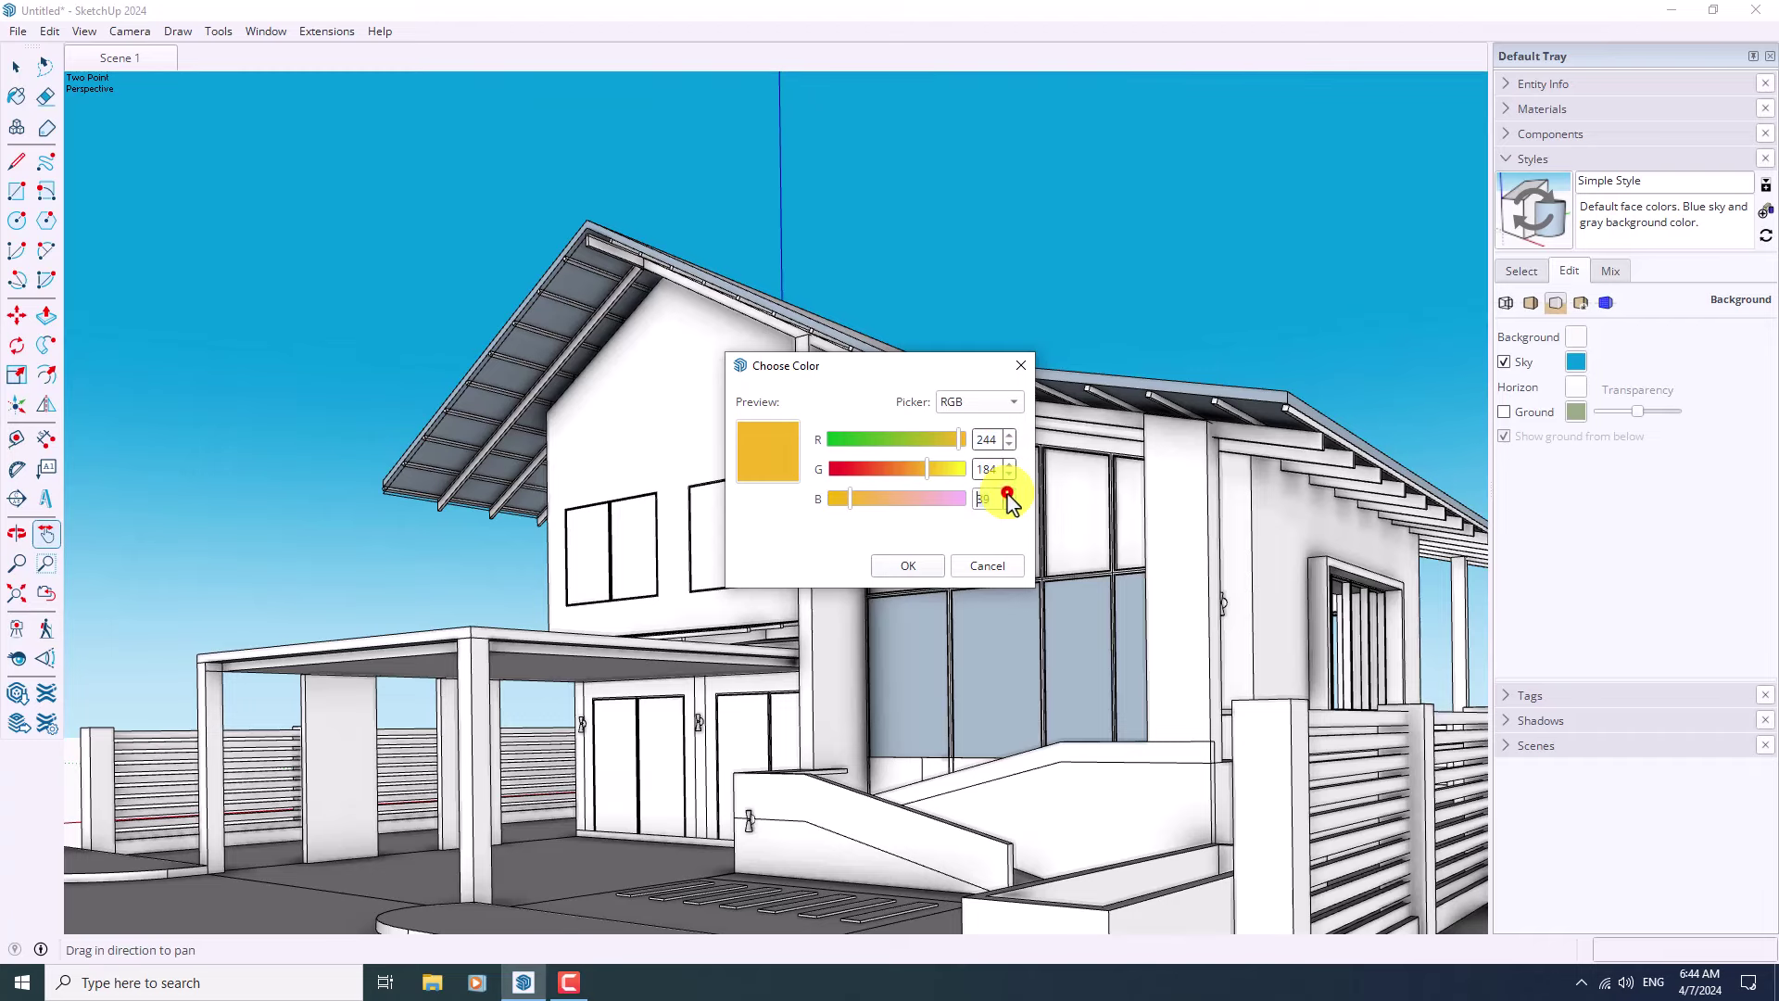
left_click(923, 561)
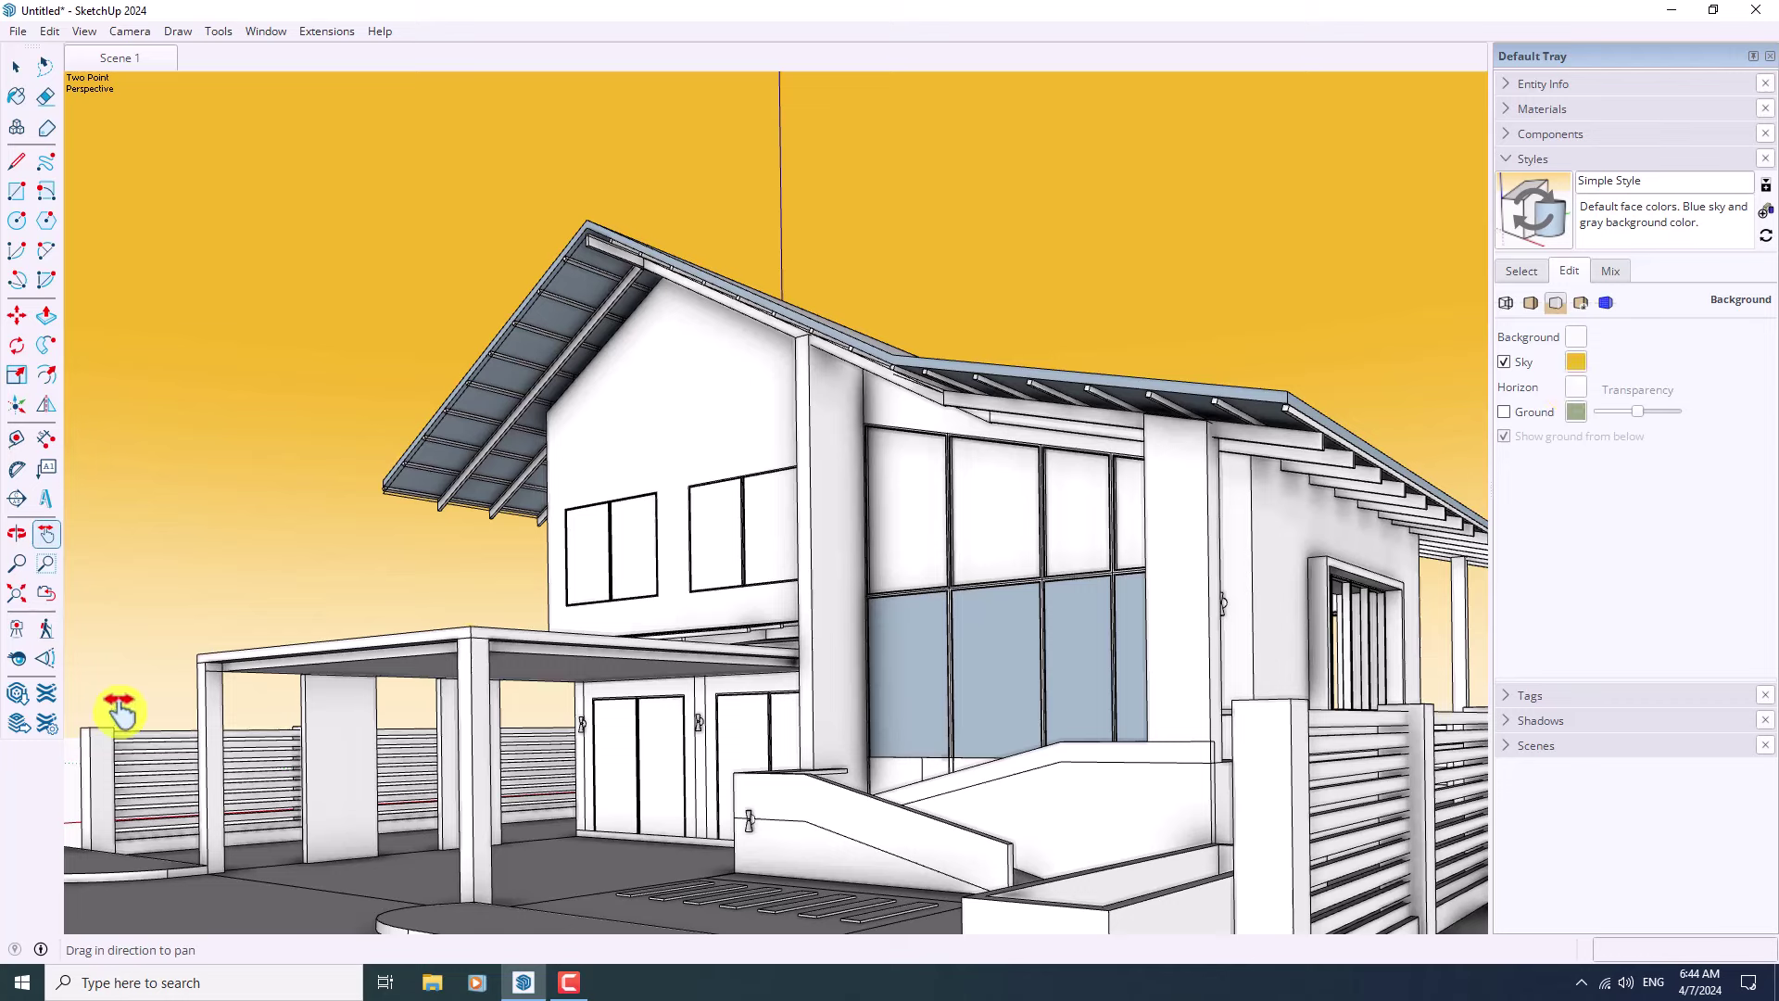
- Turn on the ground plane with slightly lowered transparency, visible from below, and orbit to check it
left_click(1503, 412)
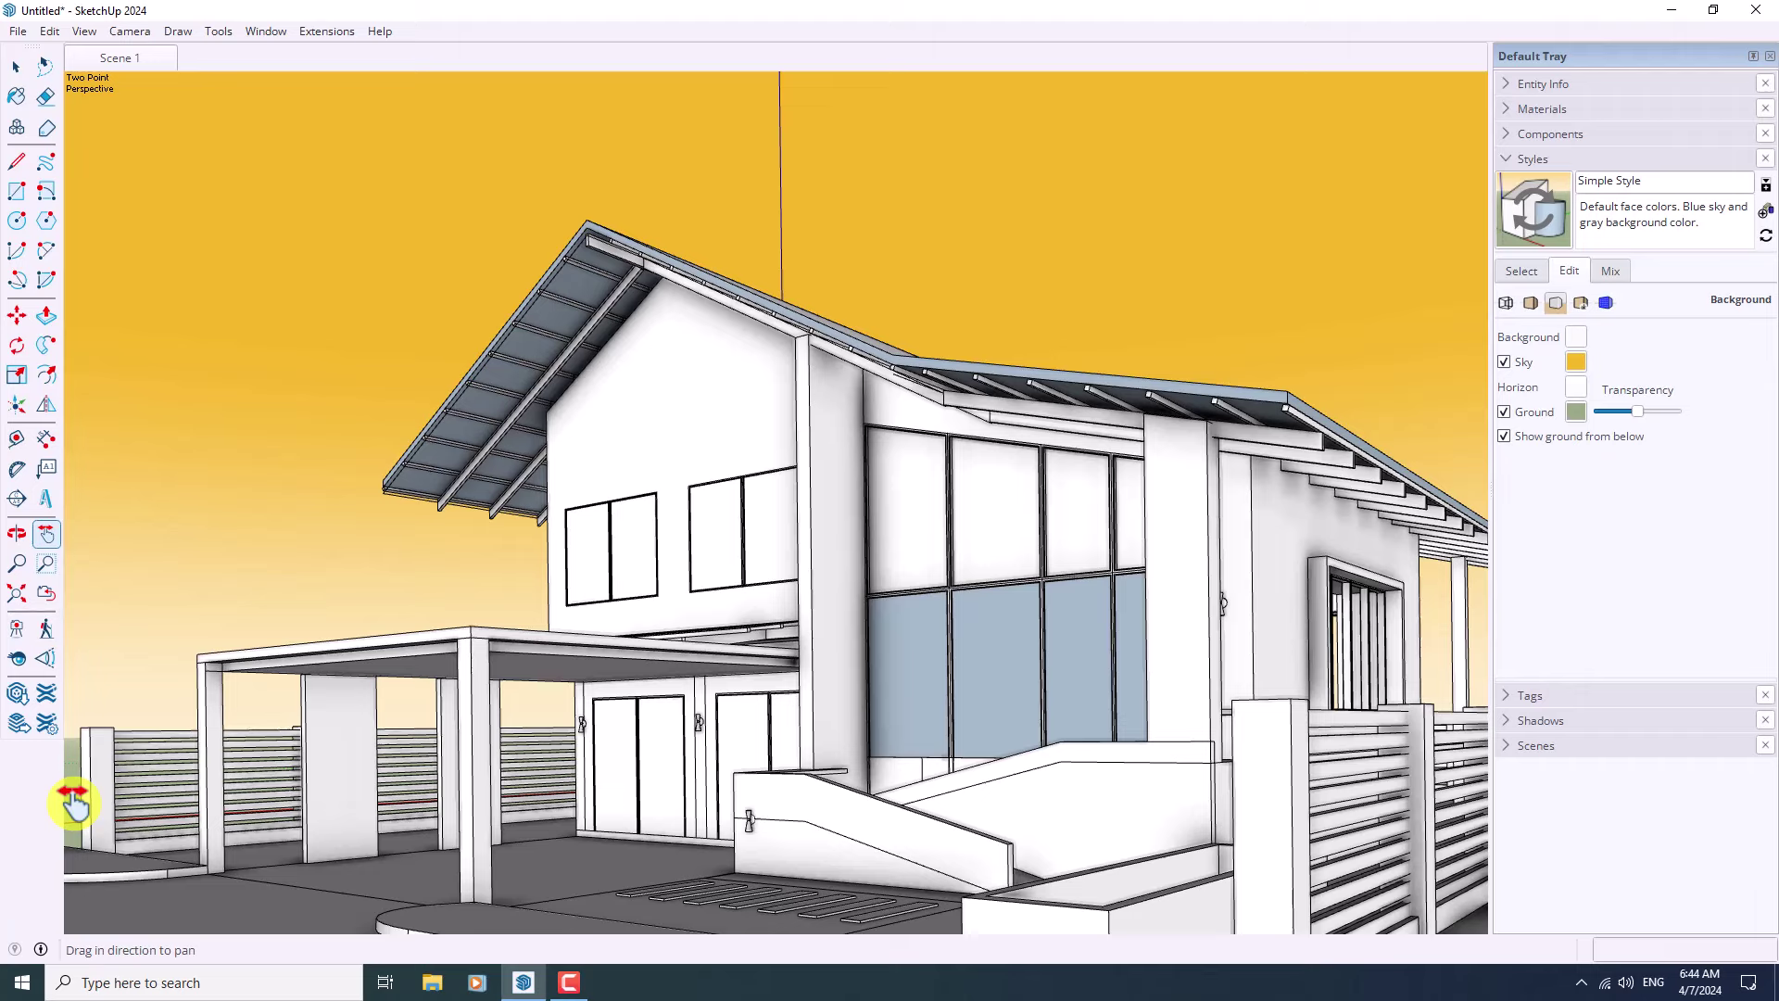
mouse_move(1637, 413)
left_mouse_down()
mouse_move(1656, 409)
mouse_move(1623, 413)
left_mouse_up()
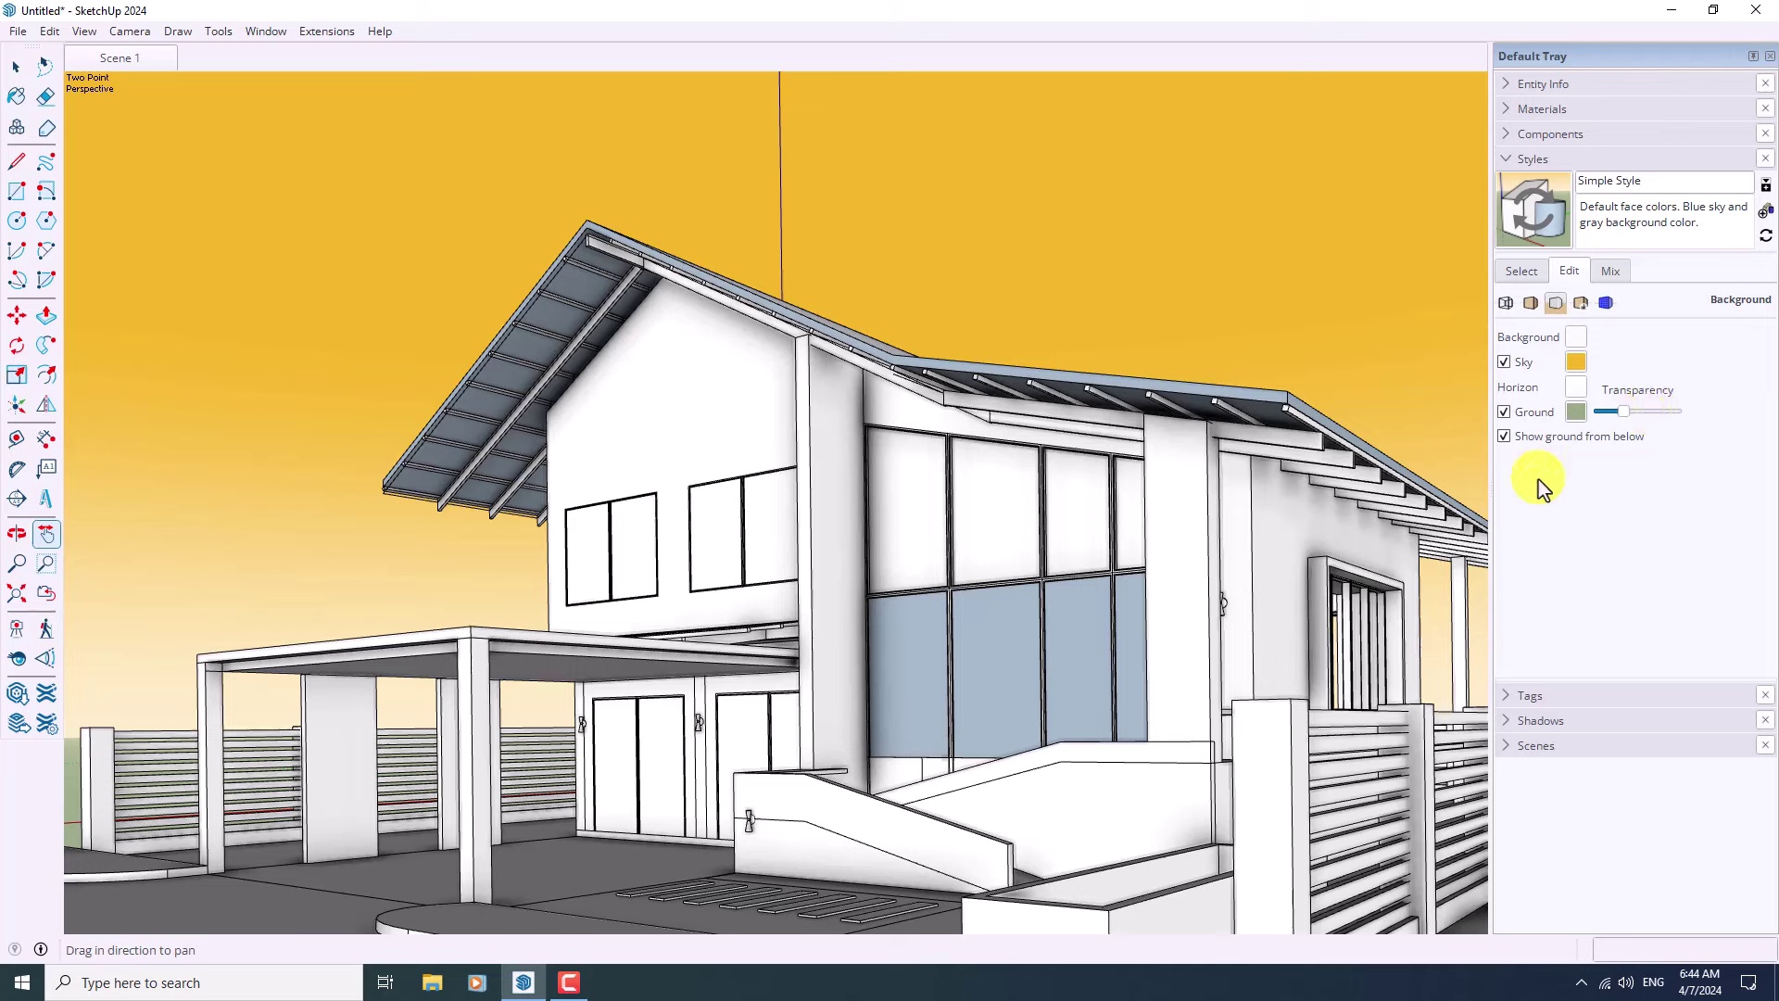
left_click(1504, 437)
left_click(1504, 436)
middle_click_drag(426, 603, 520, 596)
- Turn the house toward the camera and switch the view to Two-Point Perspective
scroll(563, 675, "up", 3)
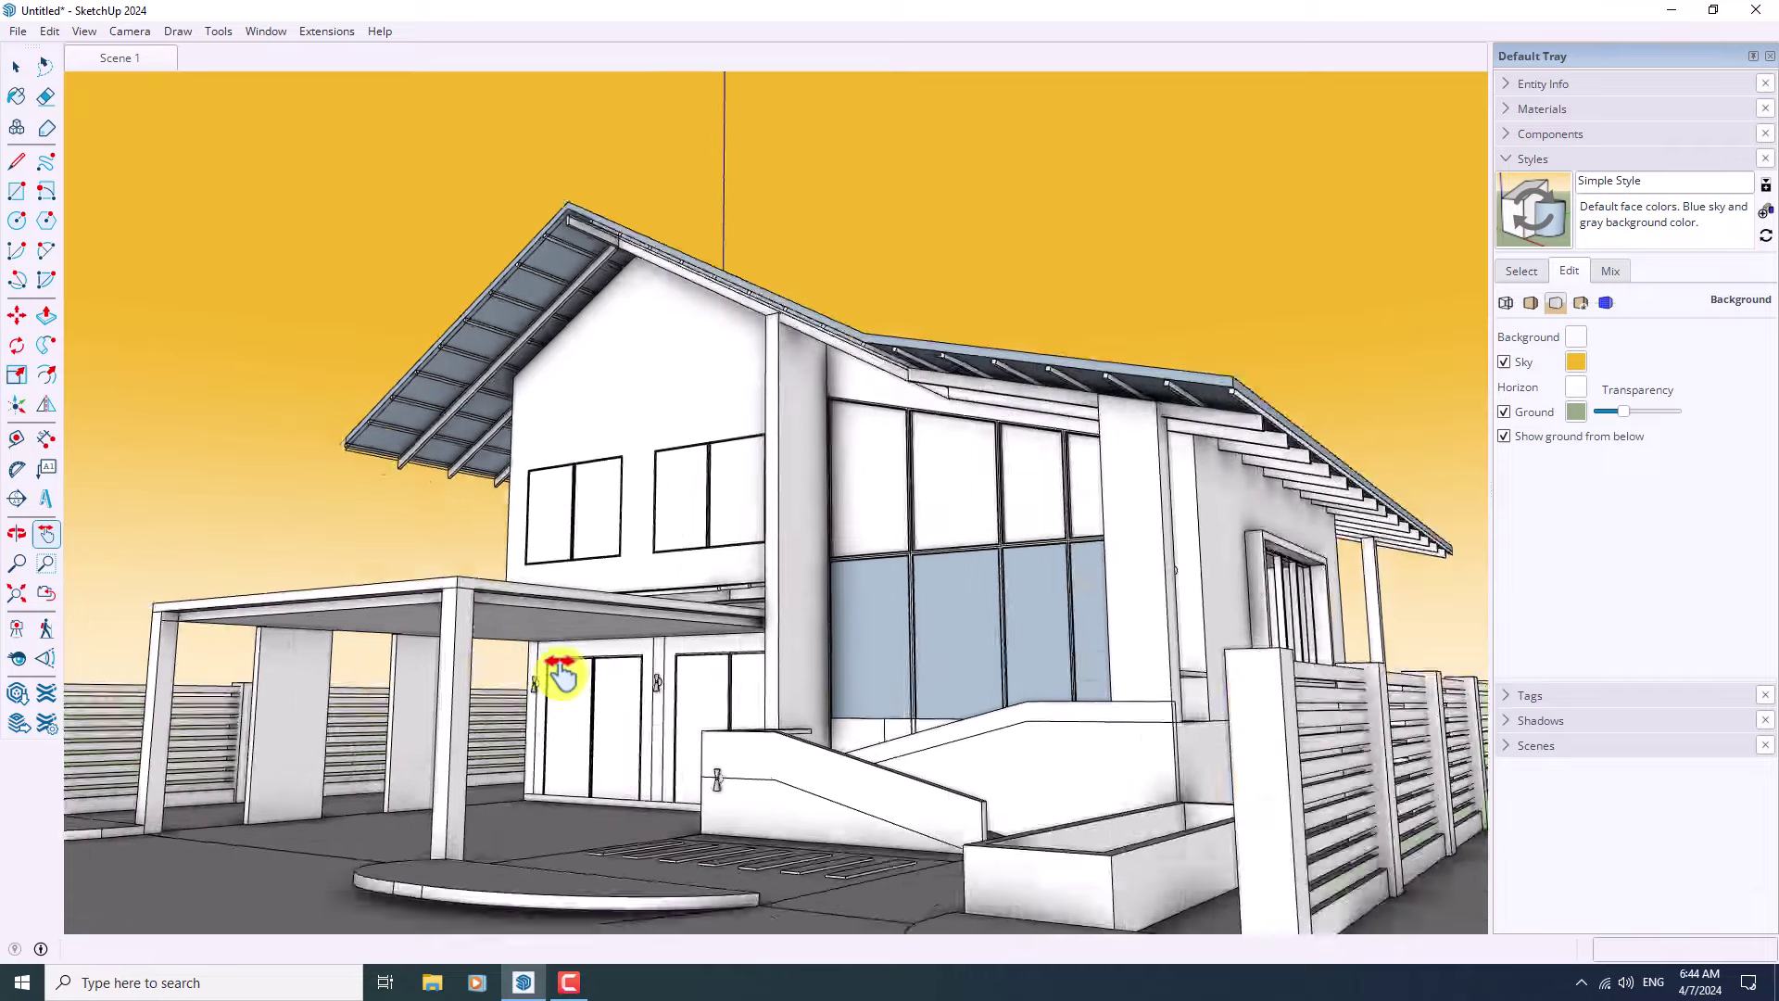
scroll(563, 675, "down", 2)
middle_click_drag(563, 674, 617, 656)
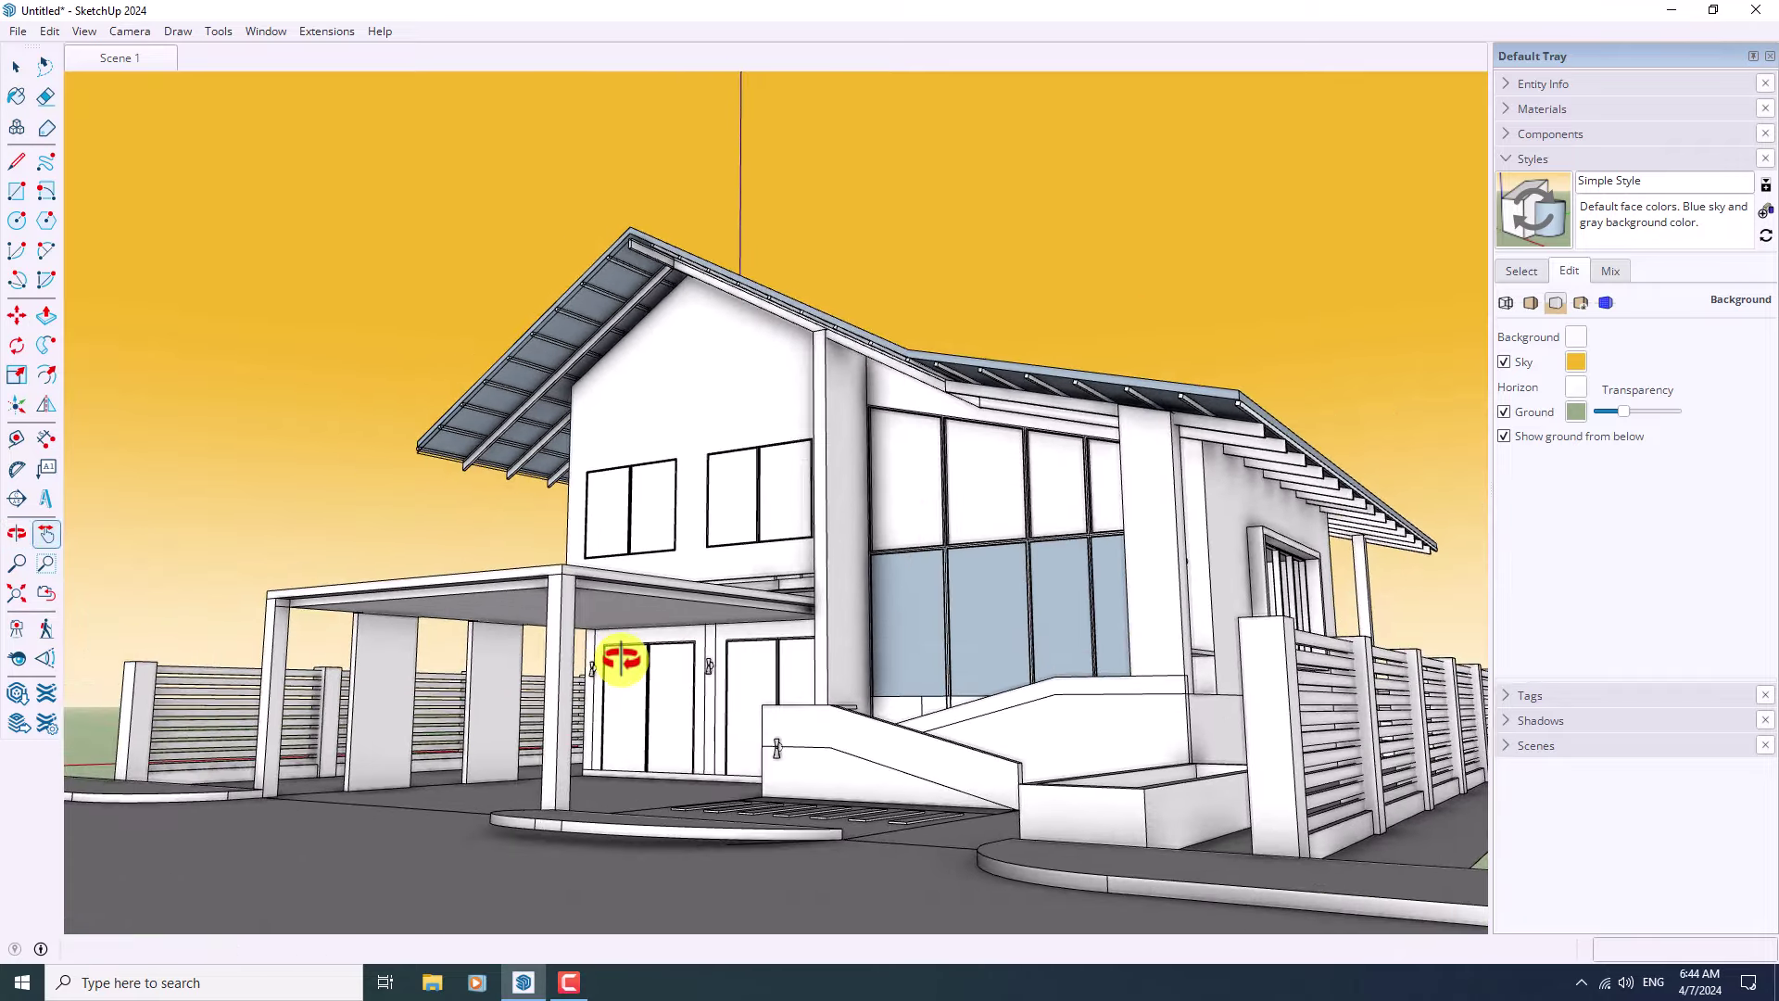
left_click(130, 31)
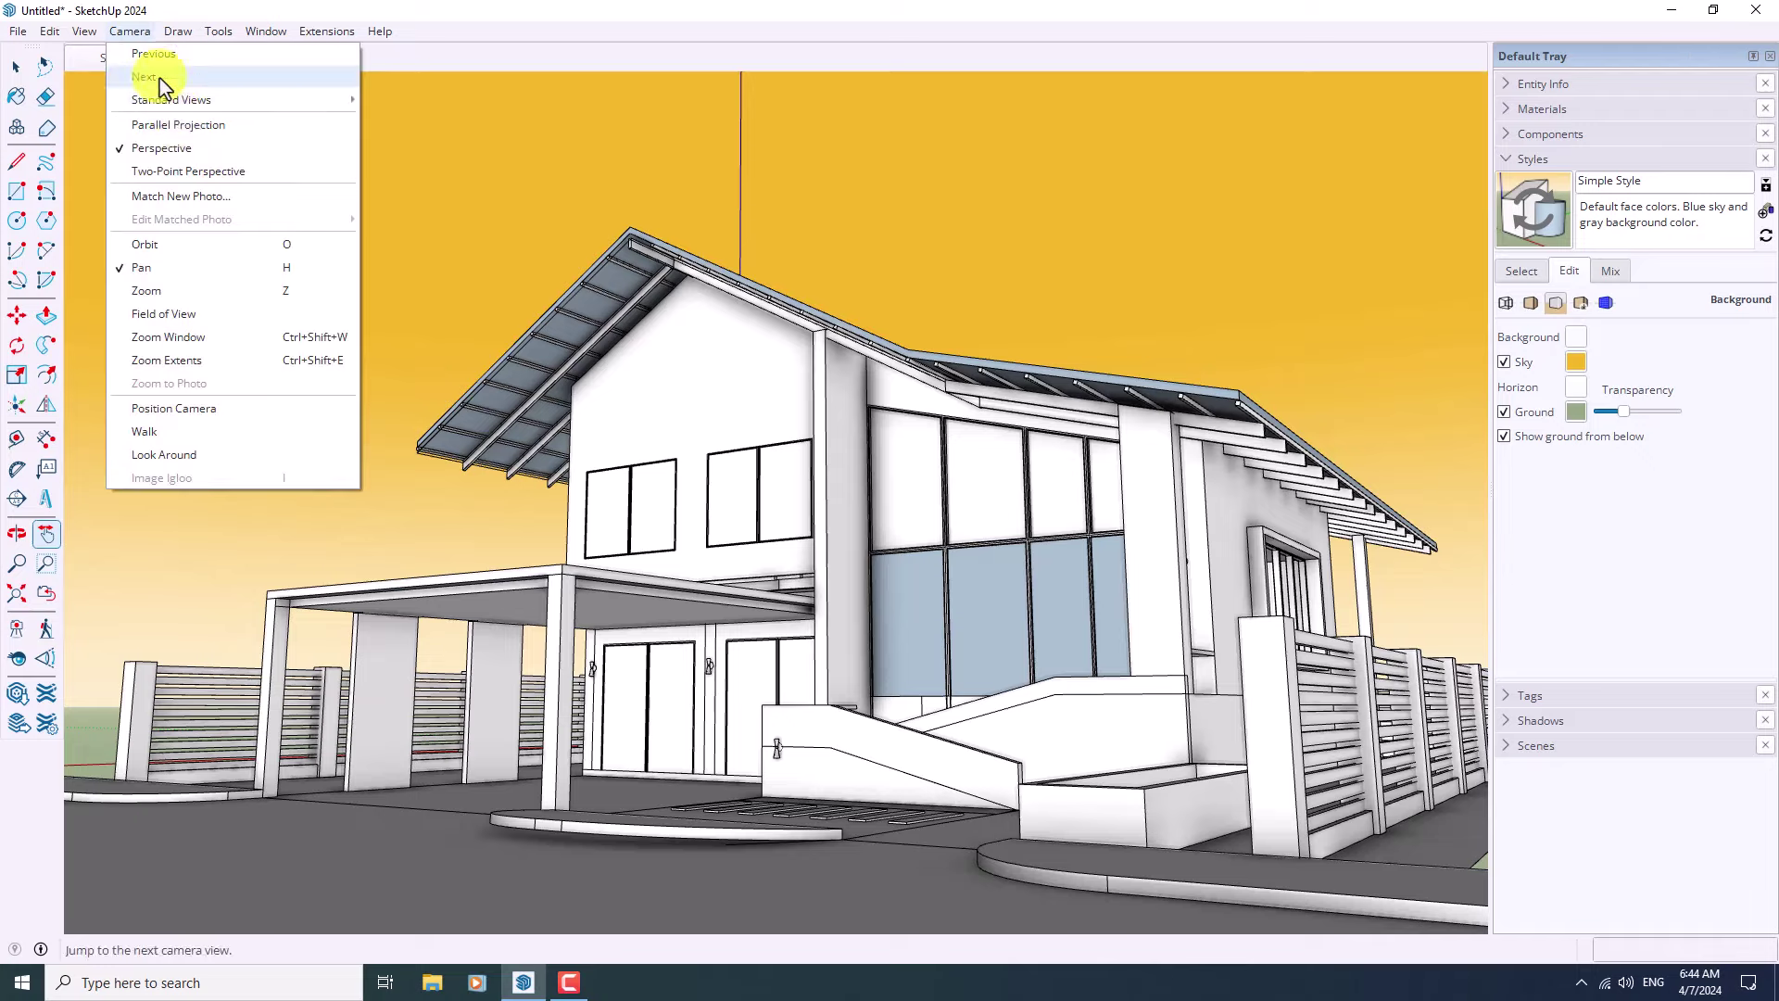
left_click(179, 171)
left_click_drag(445, 226, 419, 485)
- Update Scene 1 with the current view, saving the changes into its existing style
right_click(126, 60)
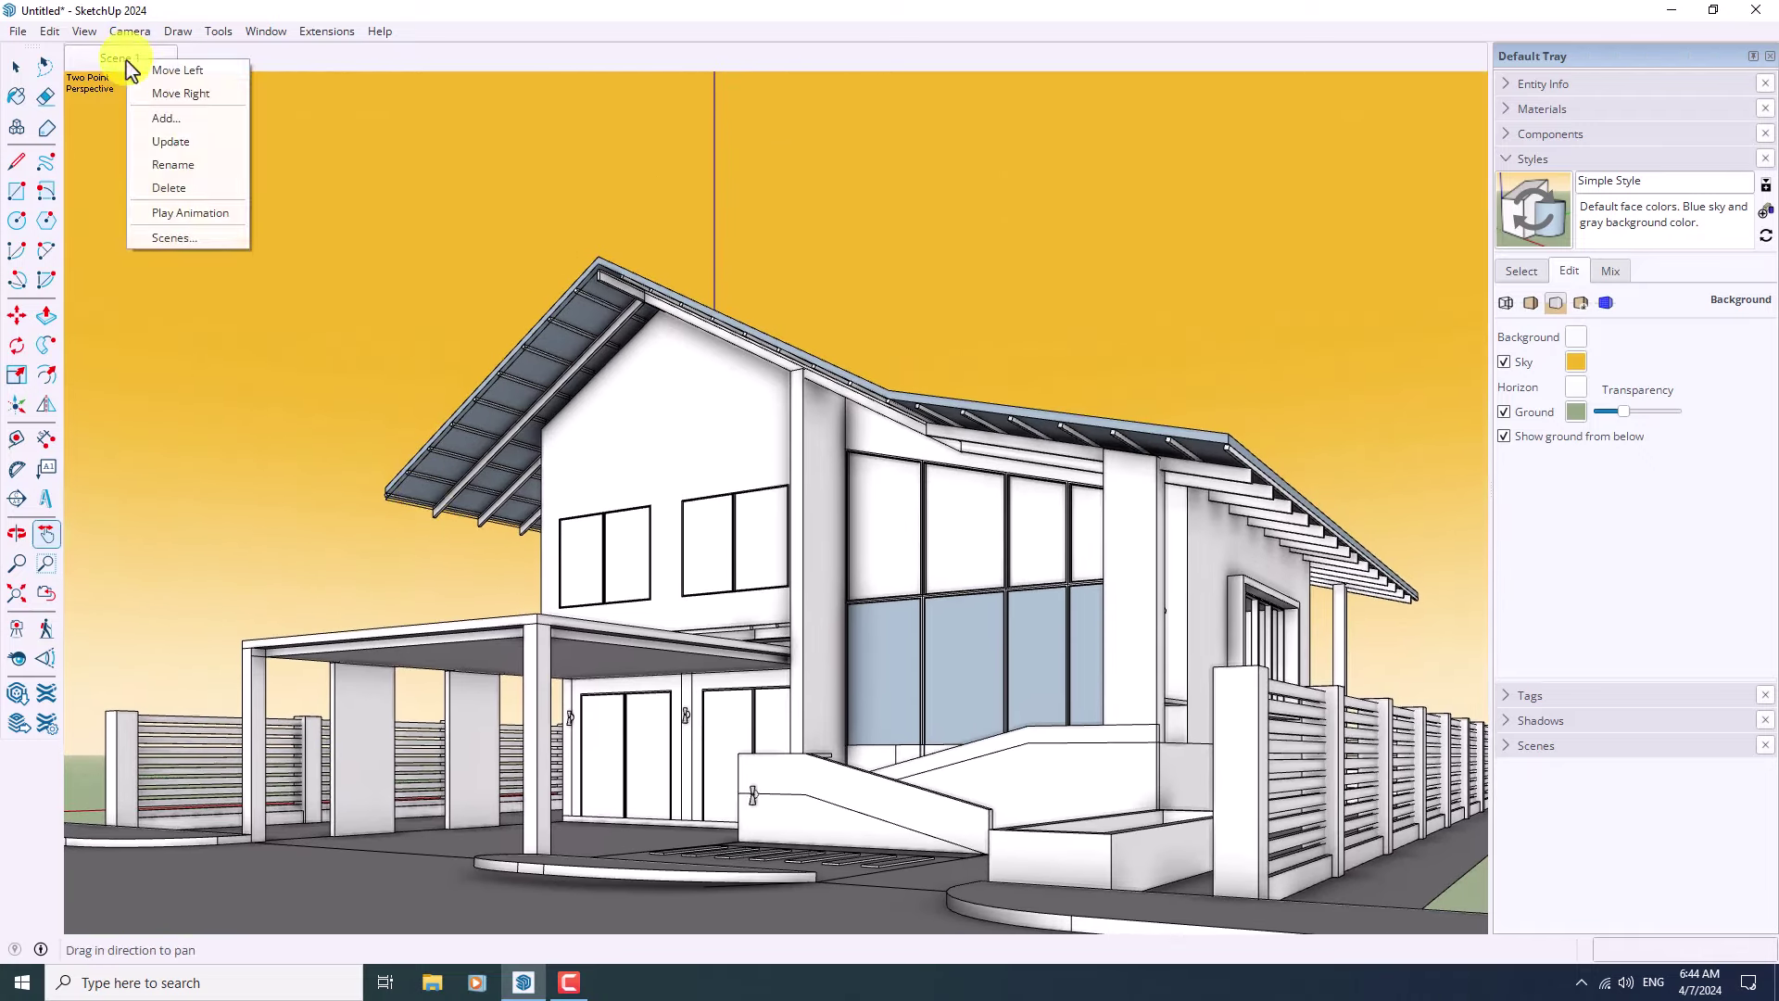
left_click(170, 141)
left_click(746, 471)
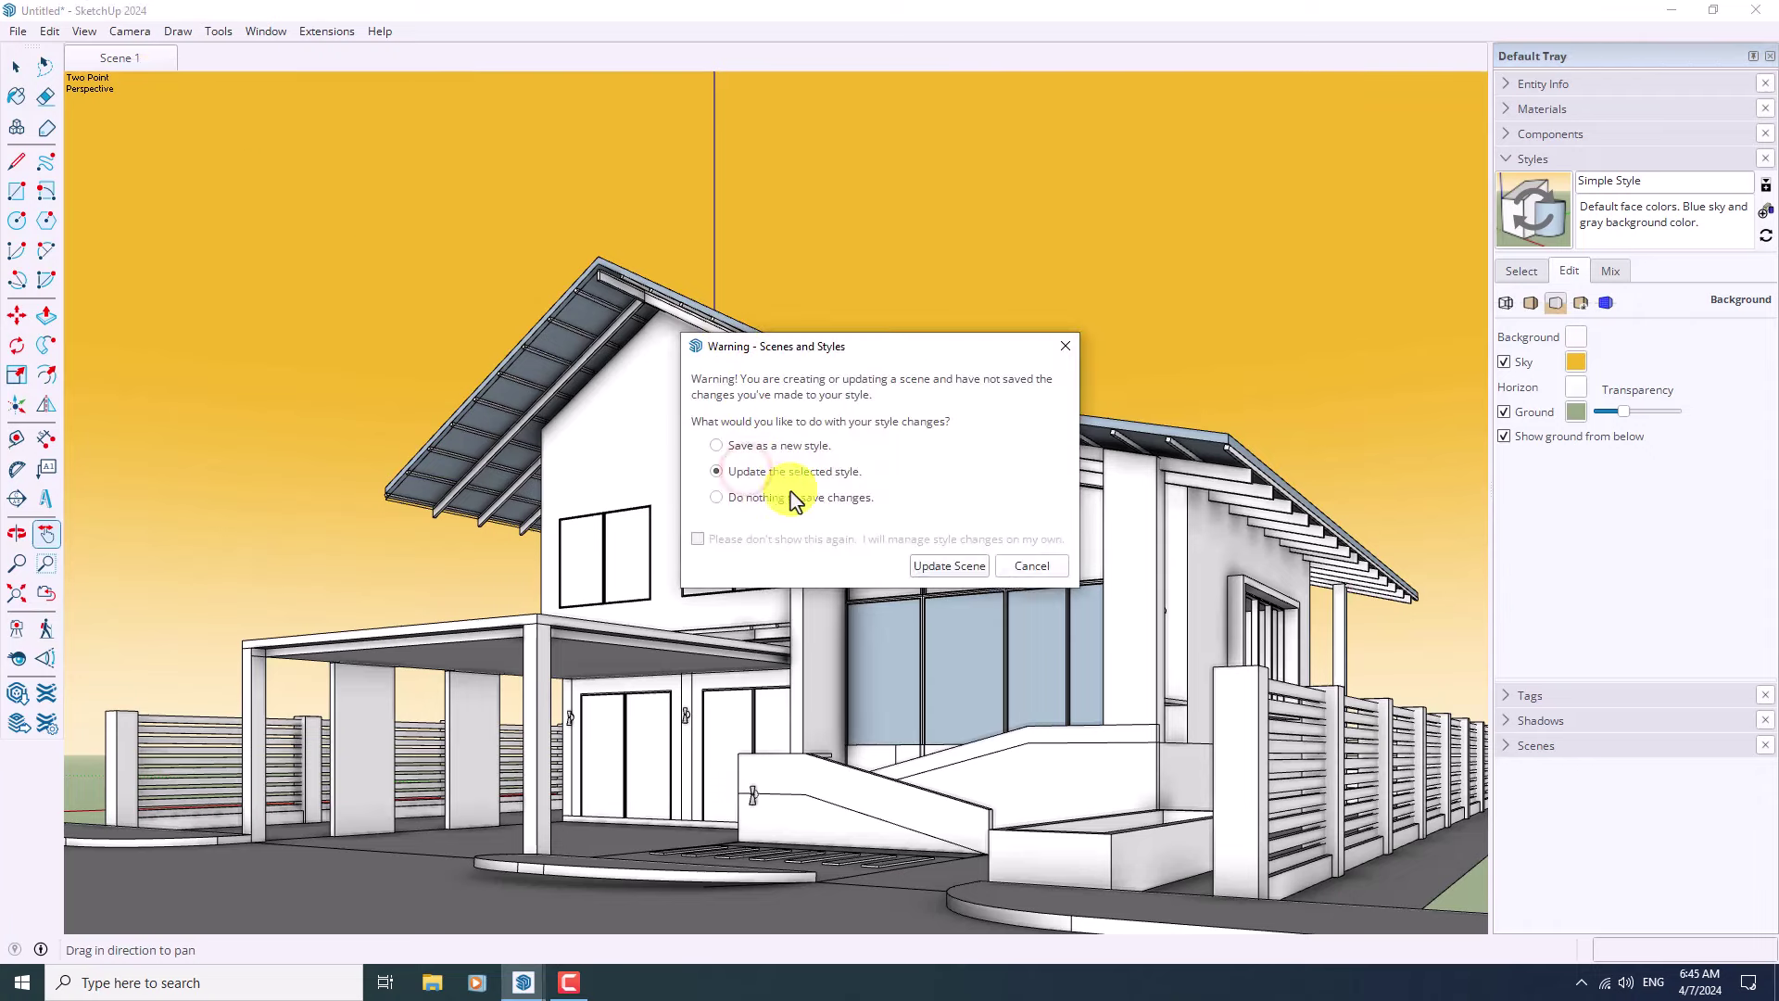
left_click(950, 564)
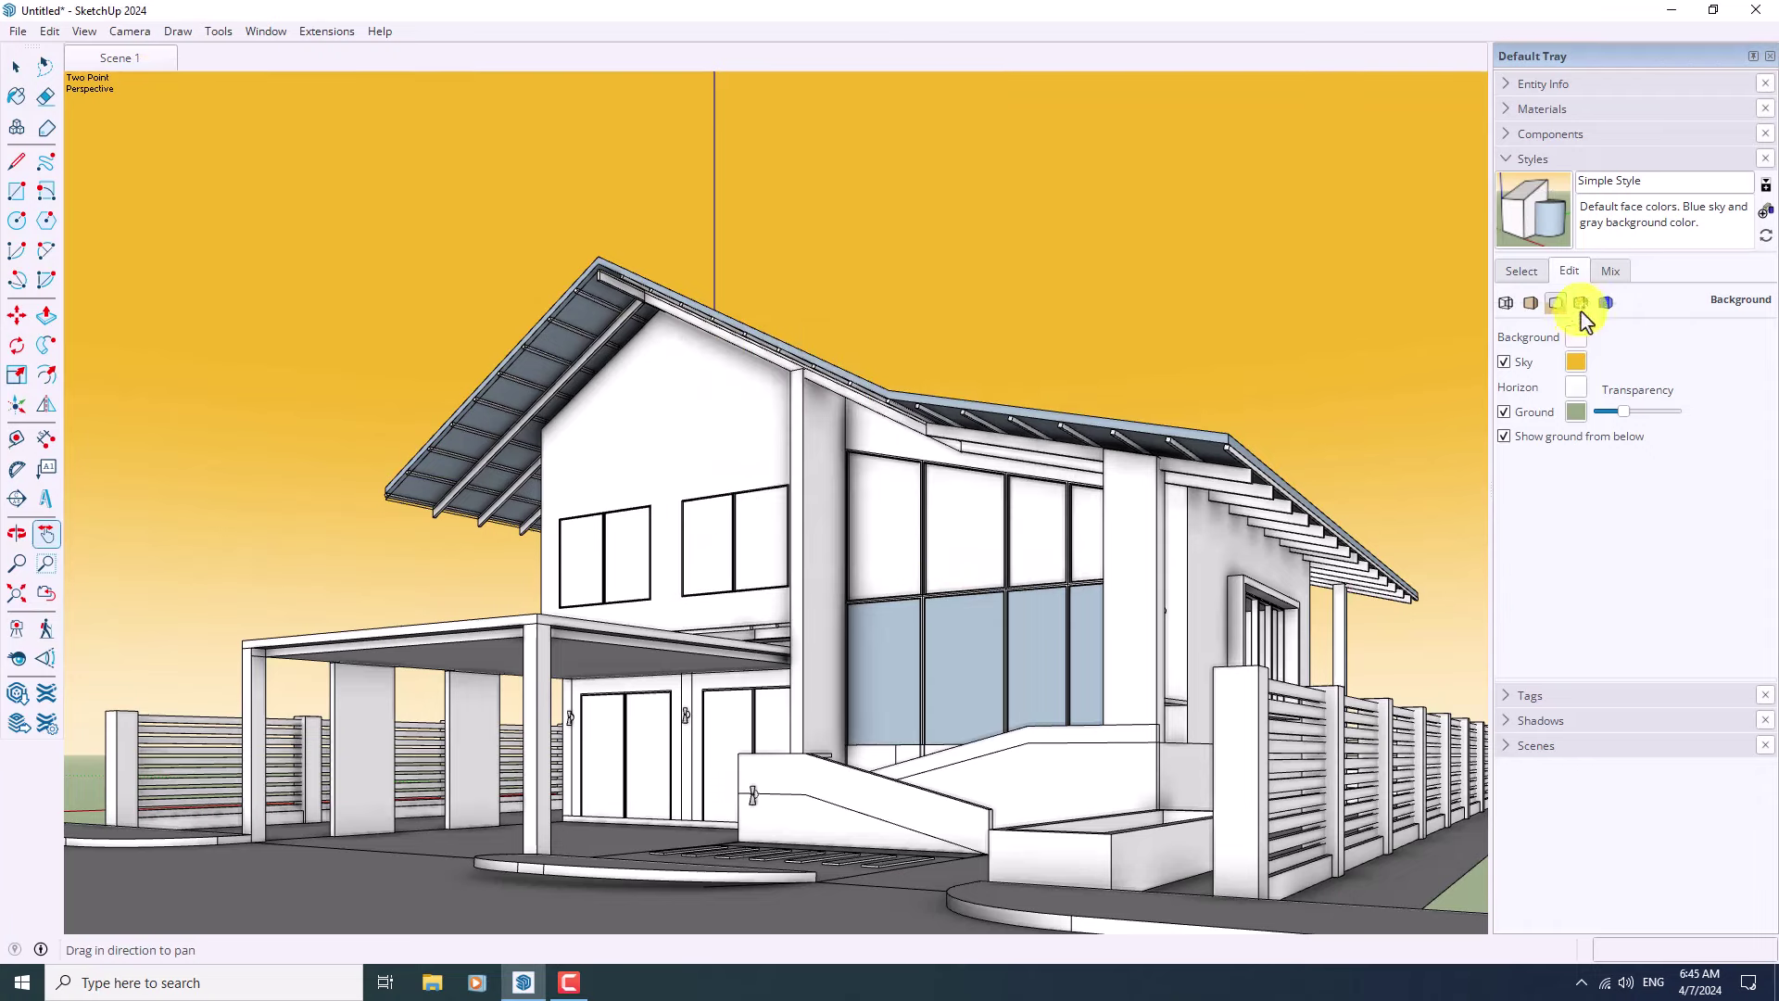
left_click(1581, 304)
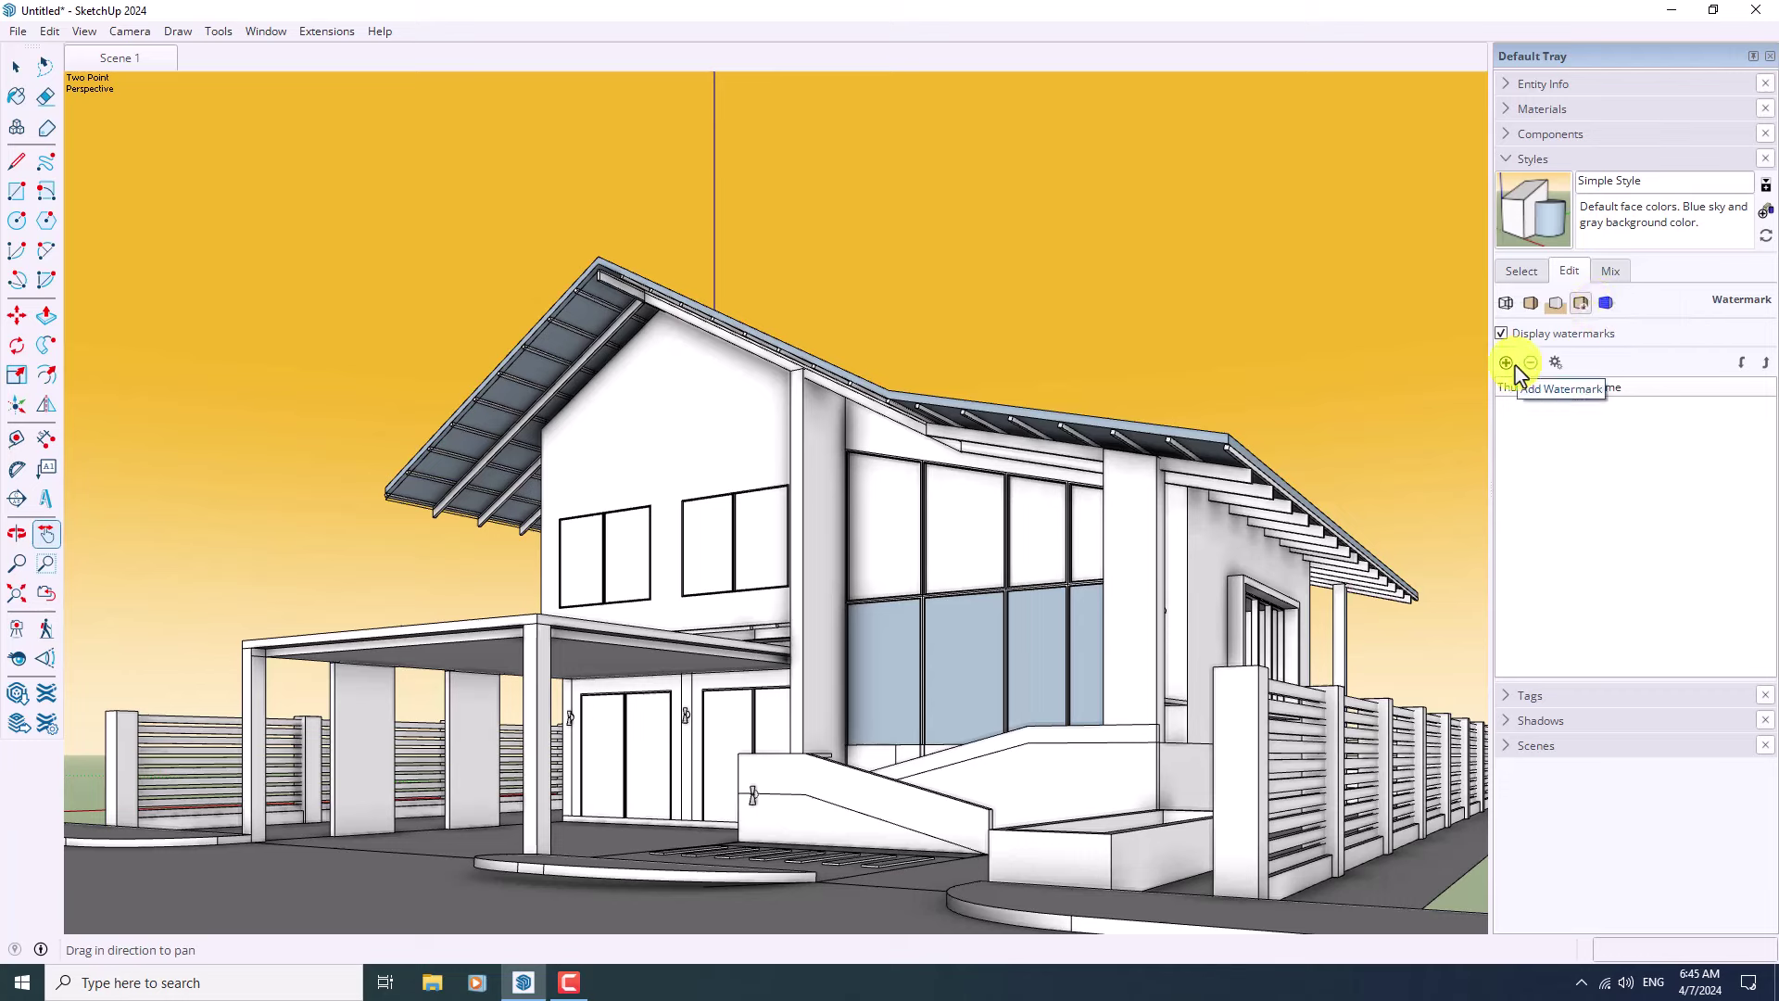
- Uncheck Model Axes in the Simple Style's Modeling settings and update the style
left_click(1608, 306)
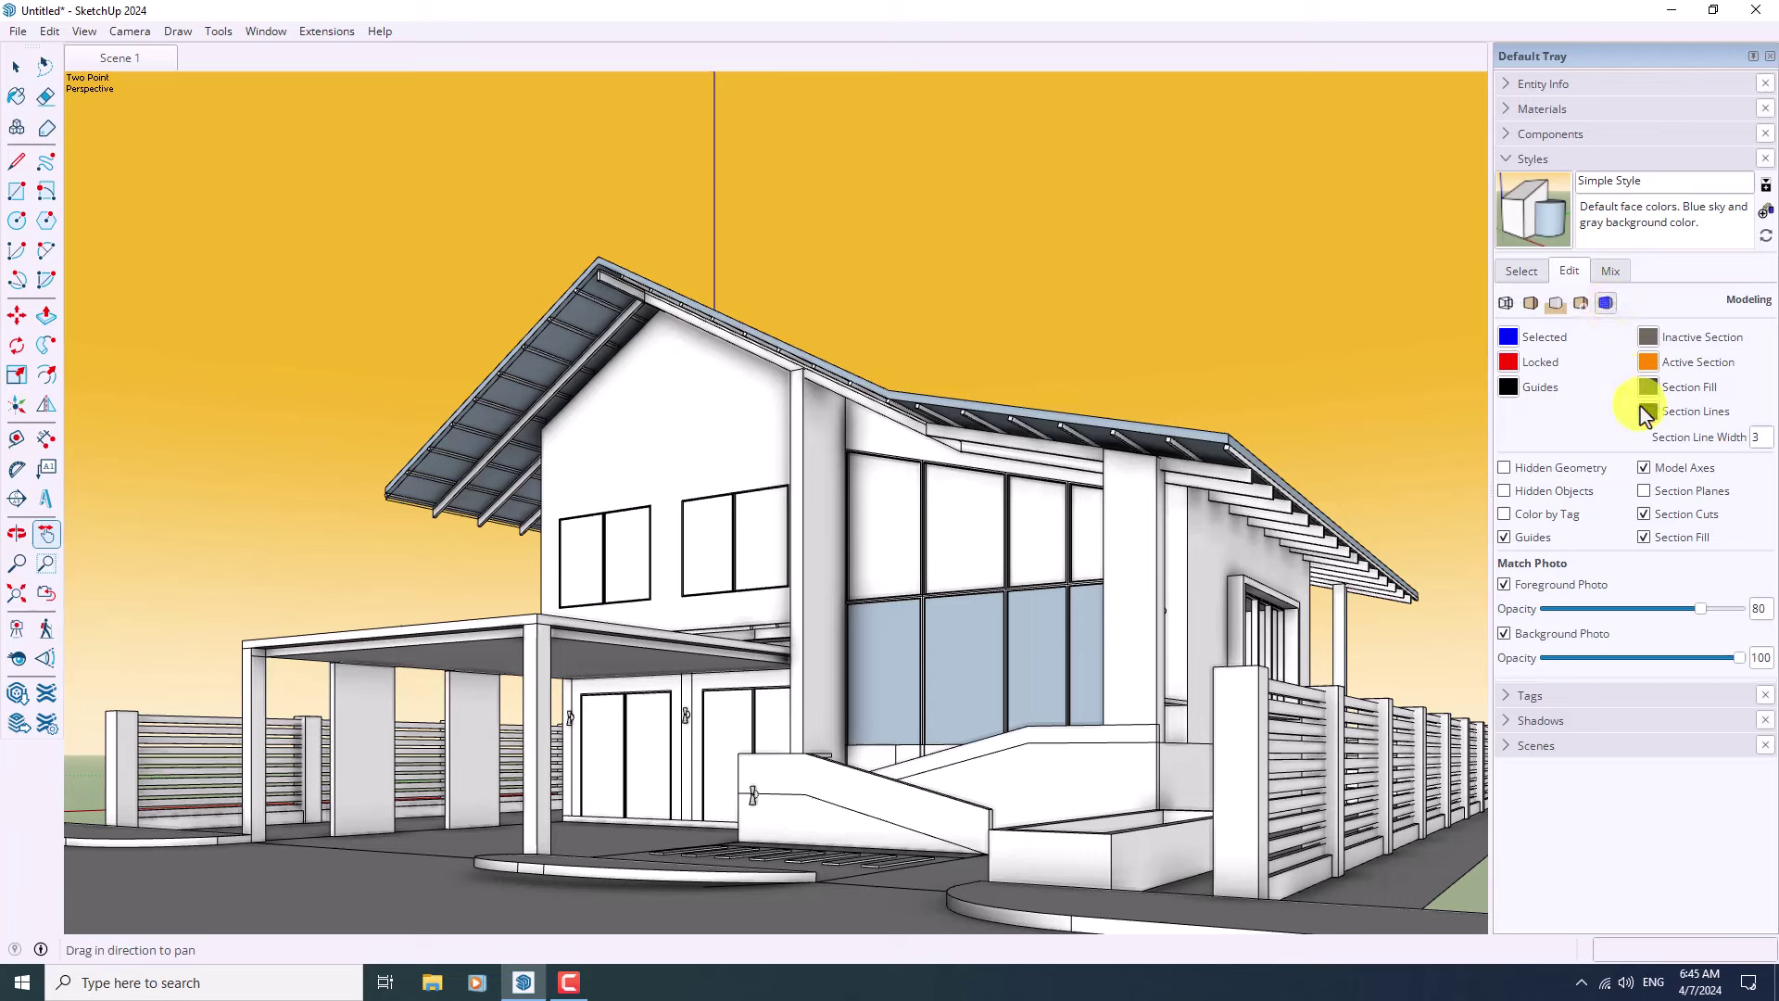
left_click(1645, 468)
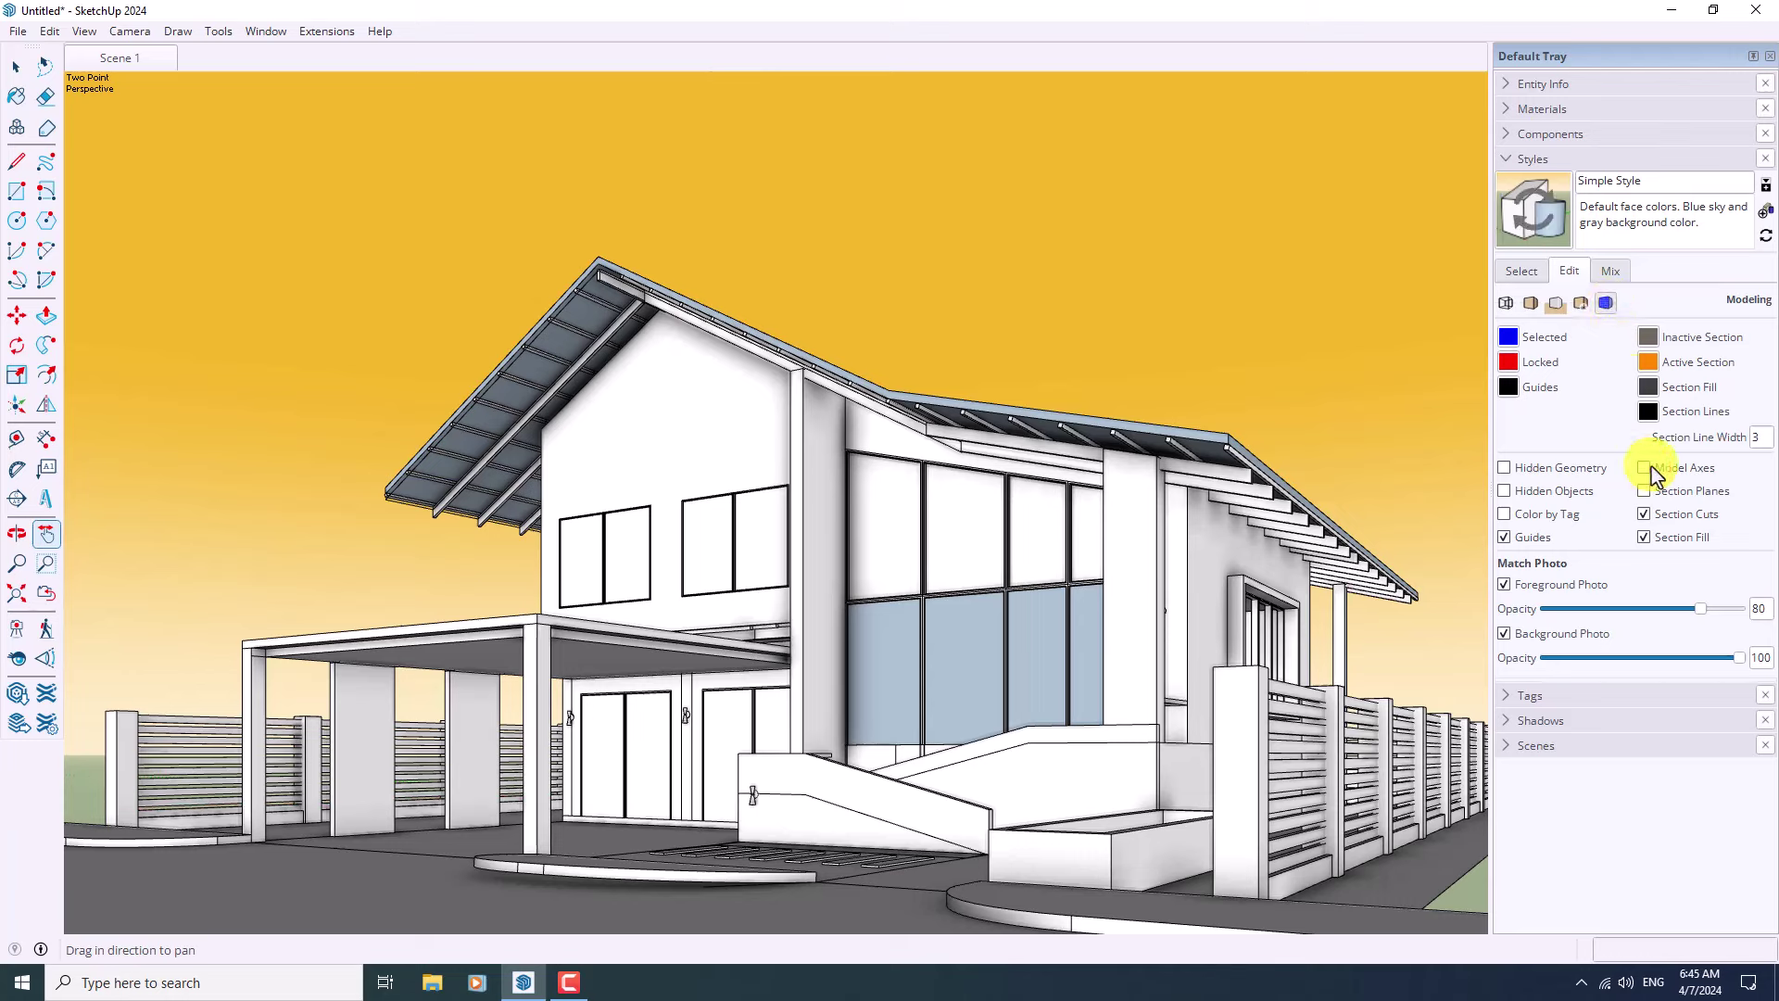
left_click(1766, 237)
- Tick Fog for the Default Tray in Manage Trays, then collapse the Styles panel
left_click(1510, 60)
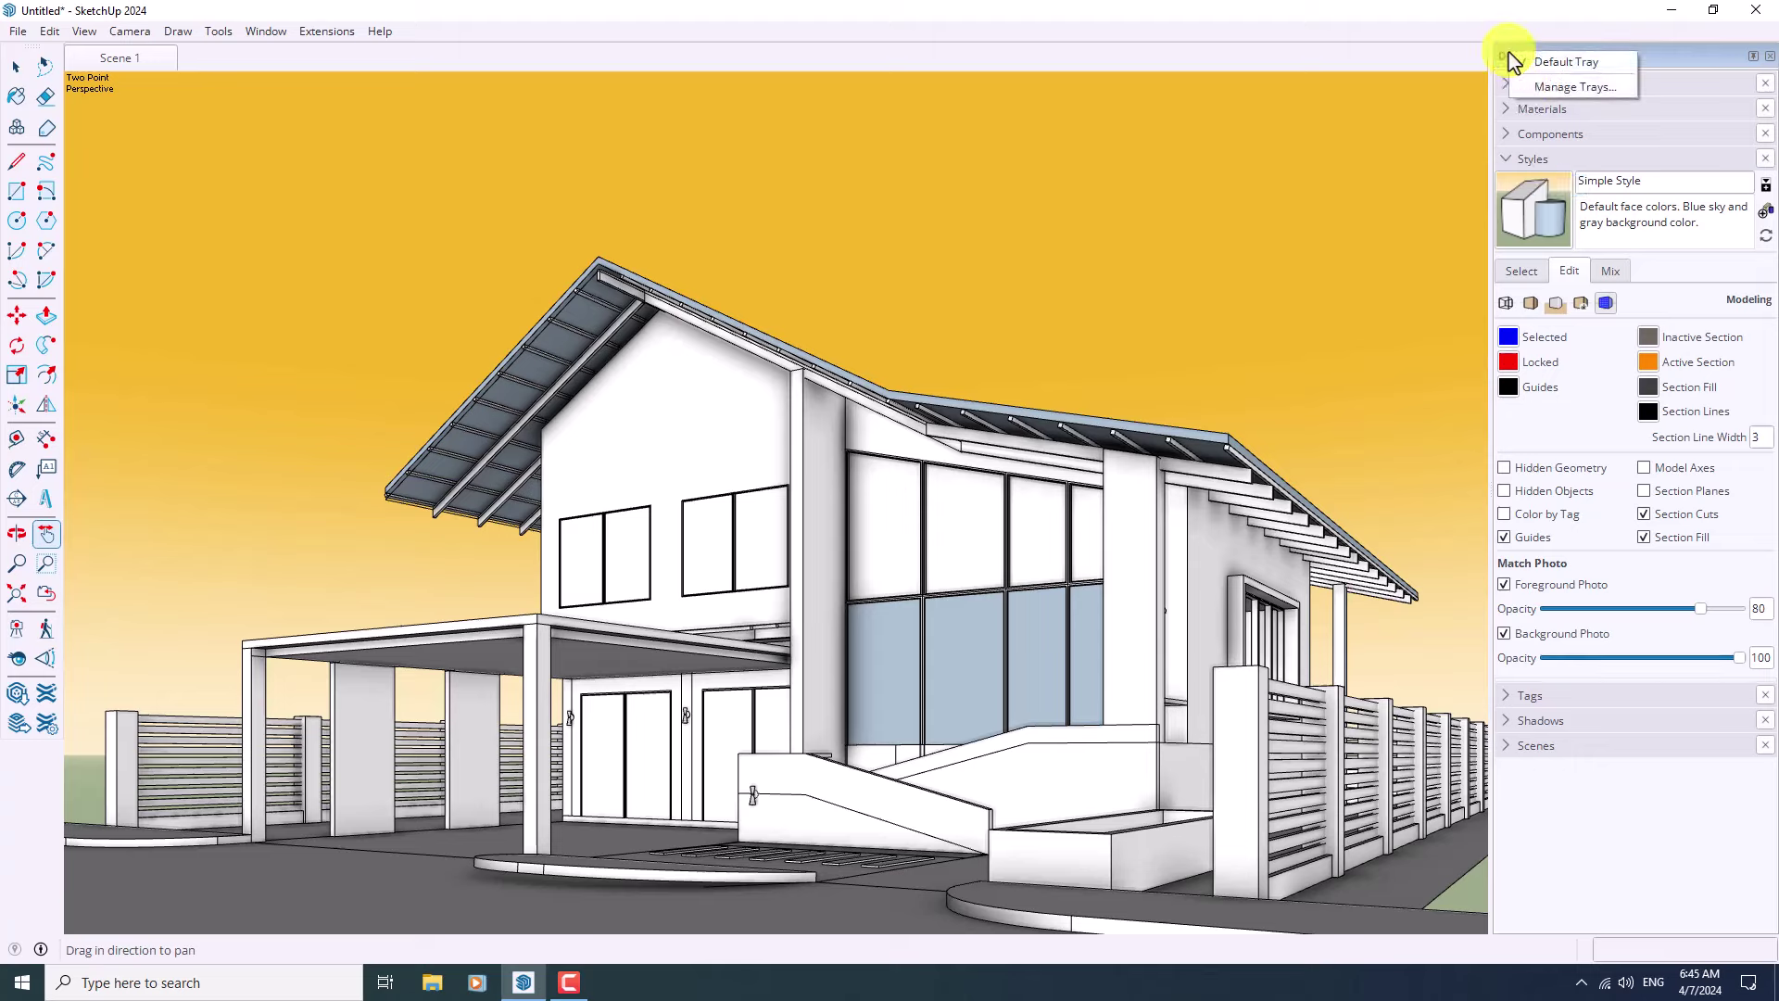
left_click(1565, 87)
left_click(762, 349)
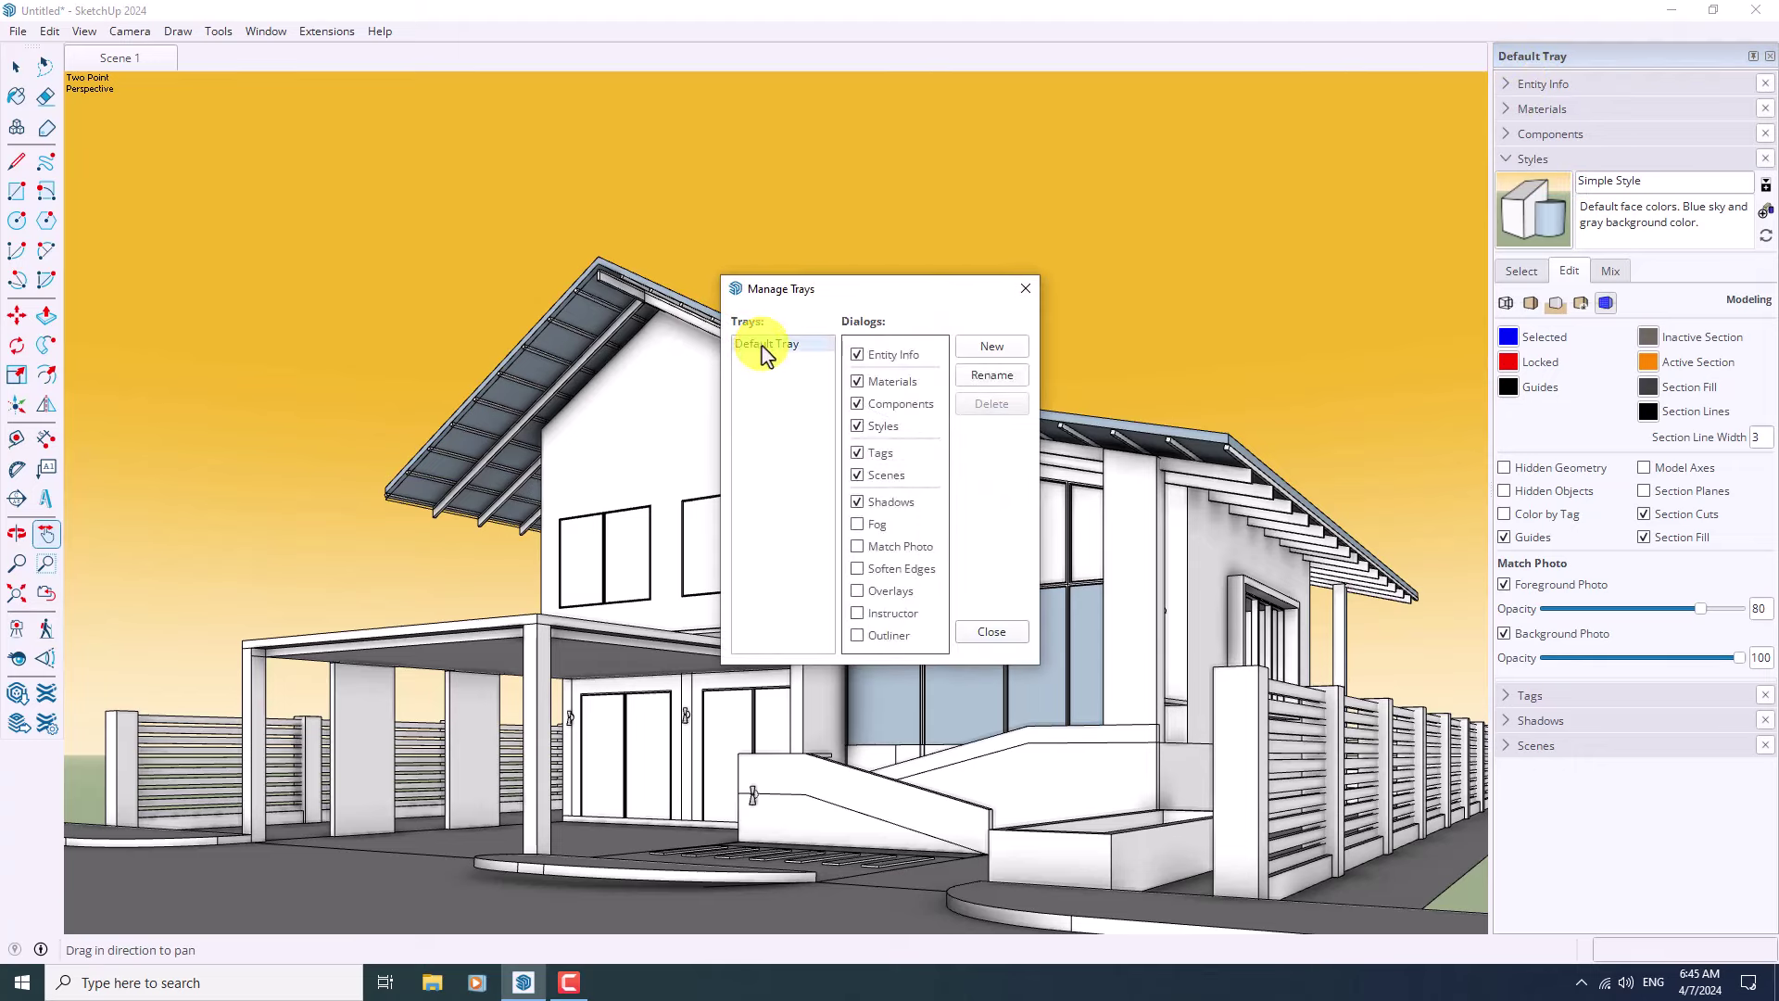
left_click(857, 526)
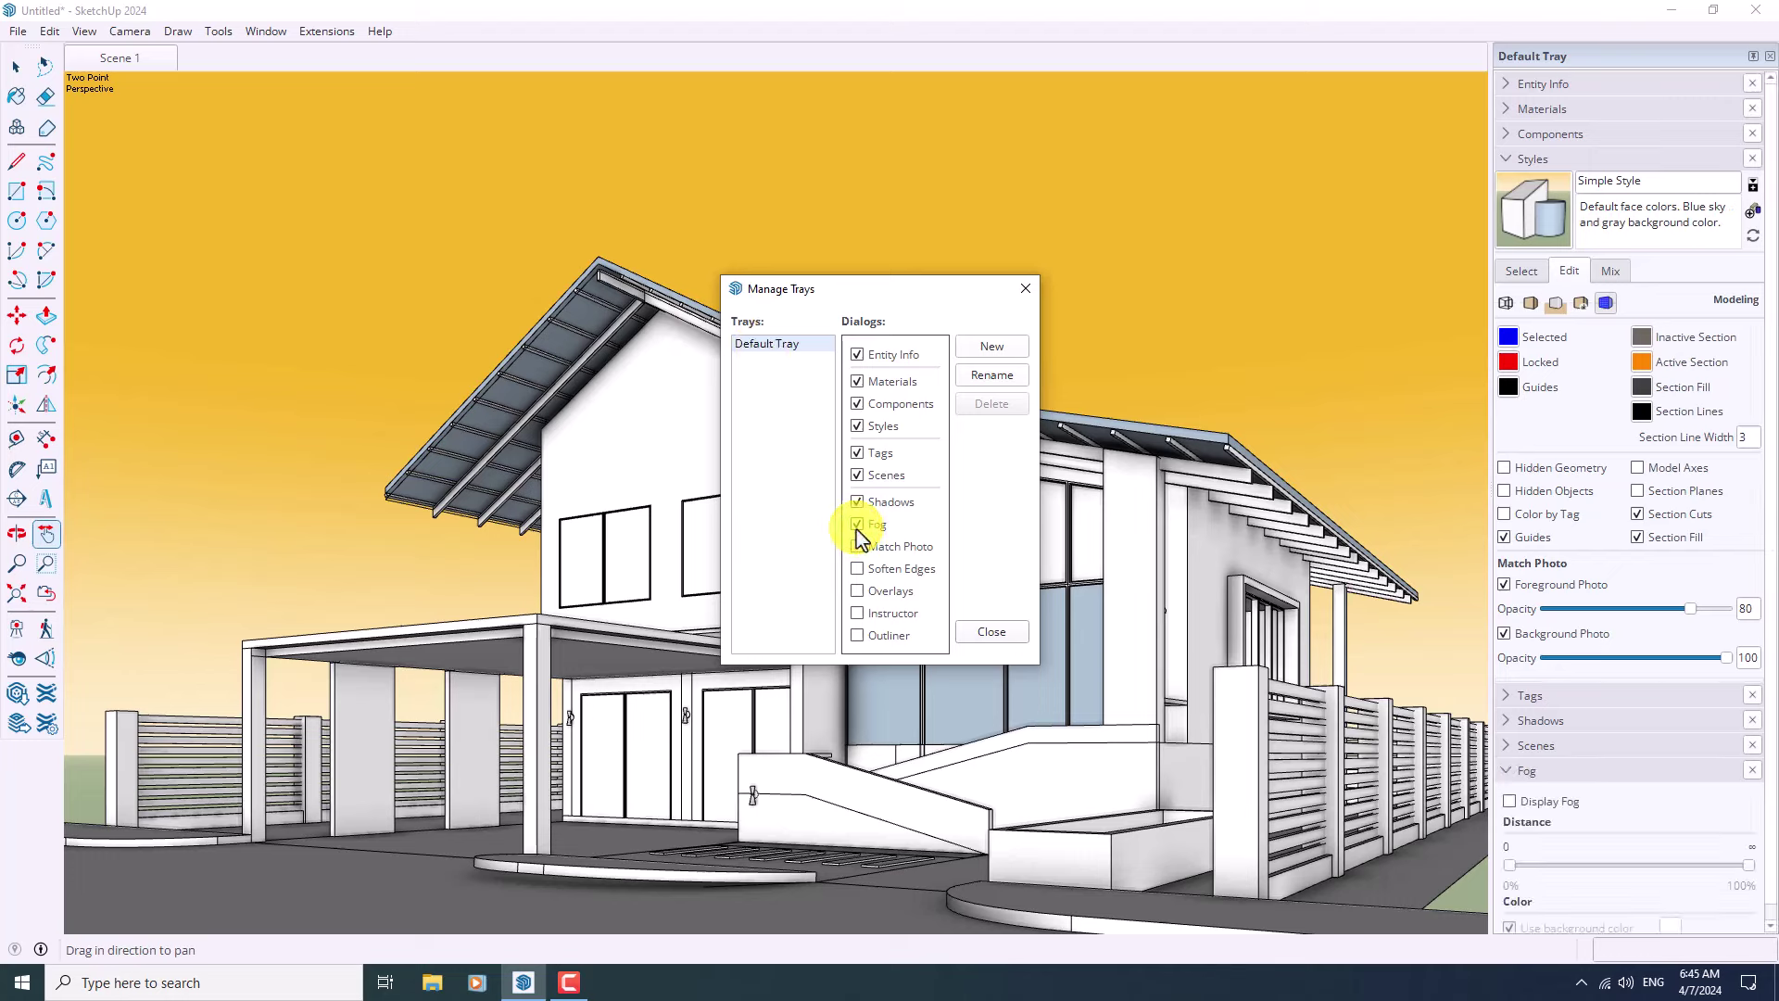
left_click(990, 633)
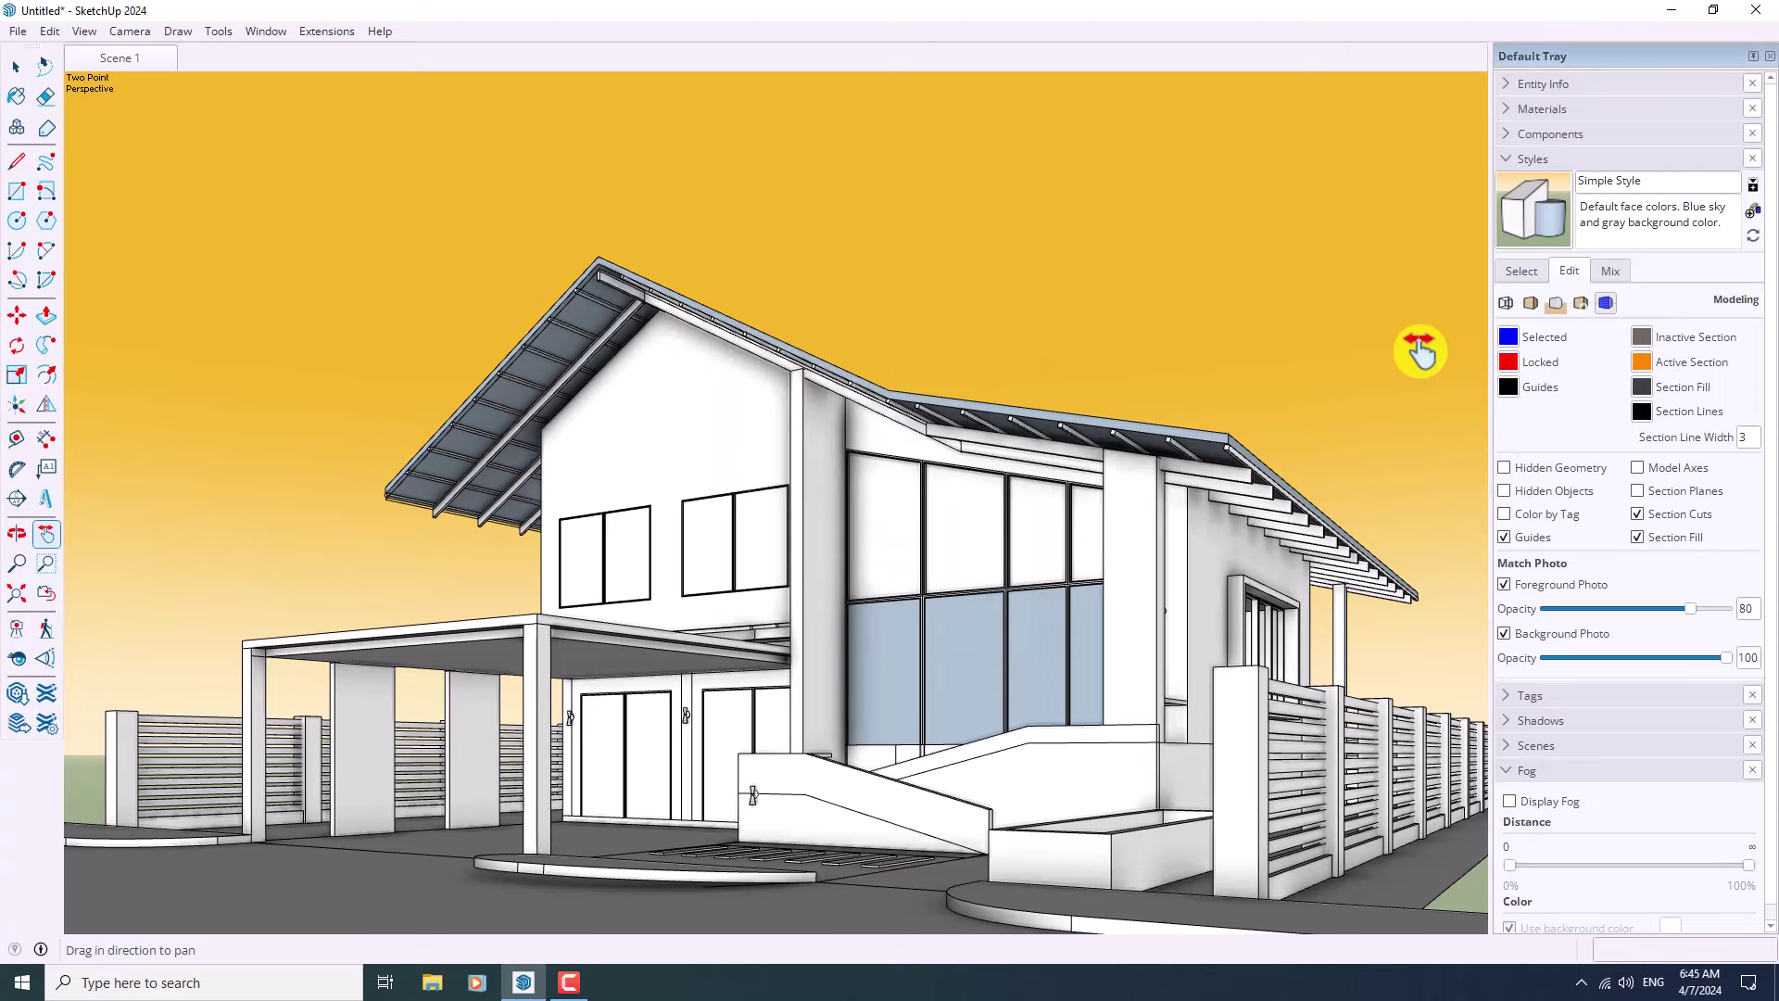
left_click(1531, 159)
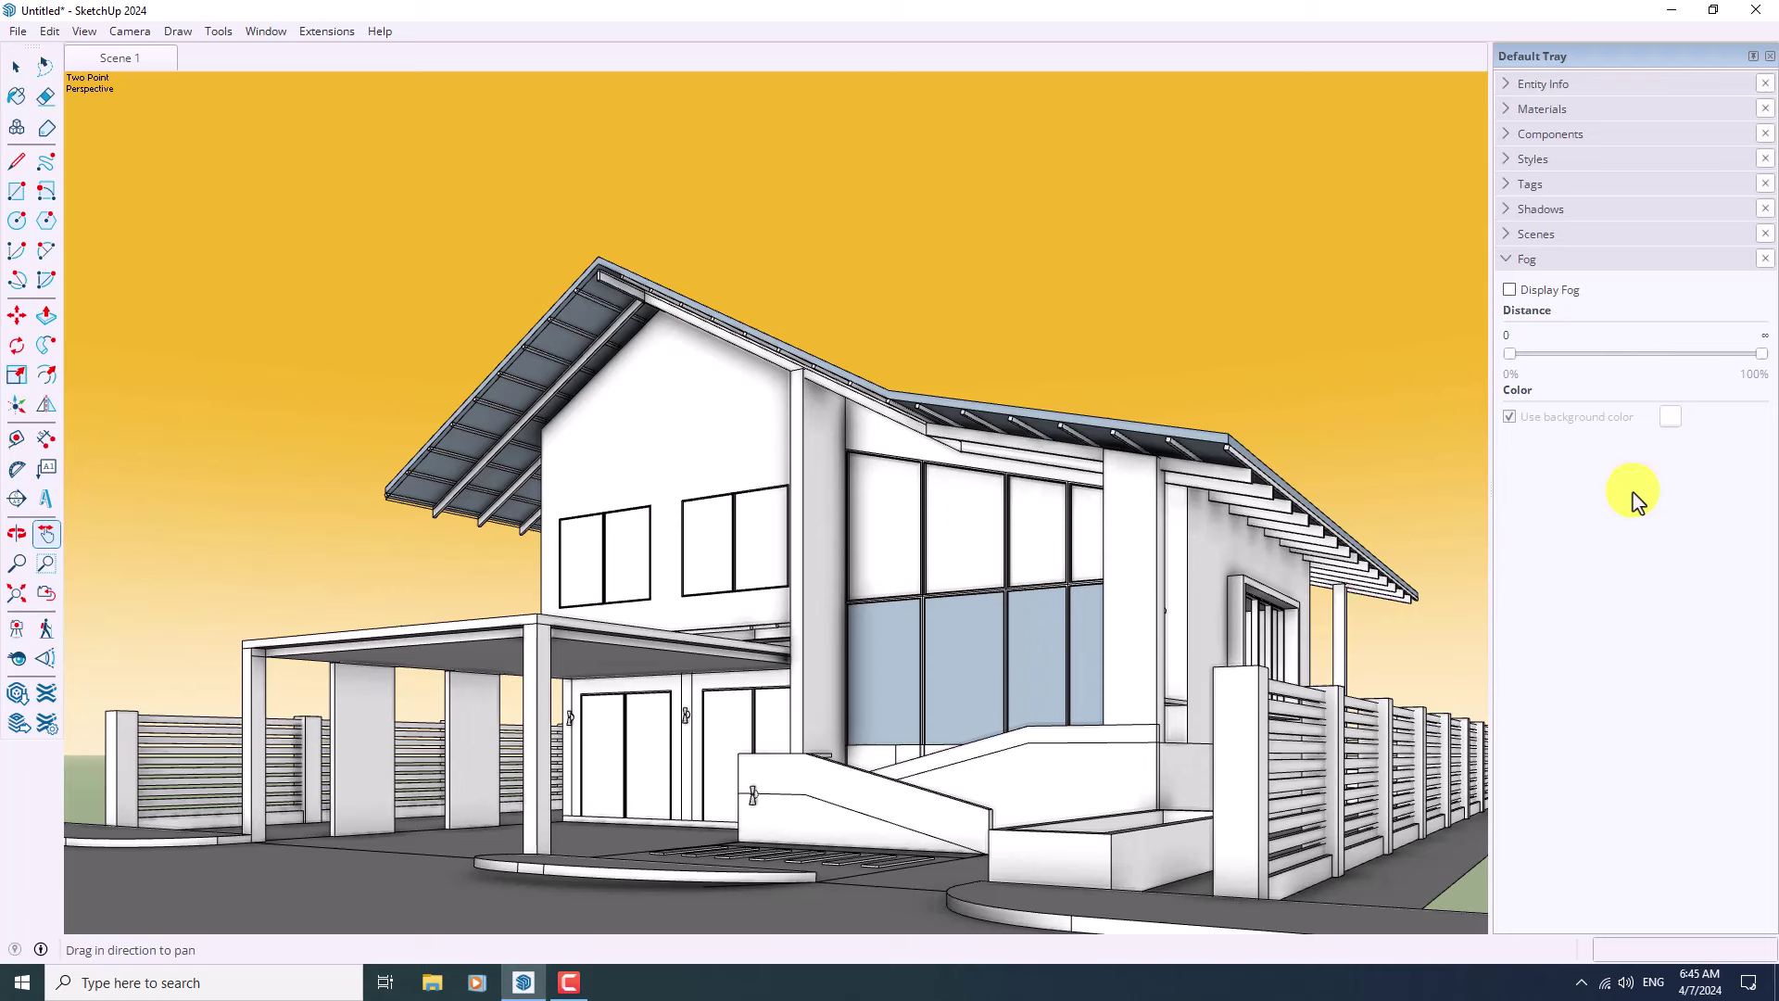
- Enable fog in the background colour with its distance range set to 20% and 96%
left_click(1510, 291)
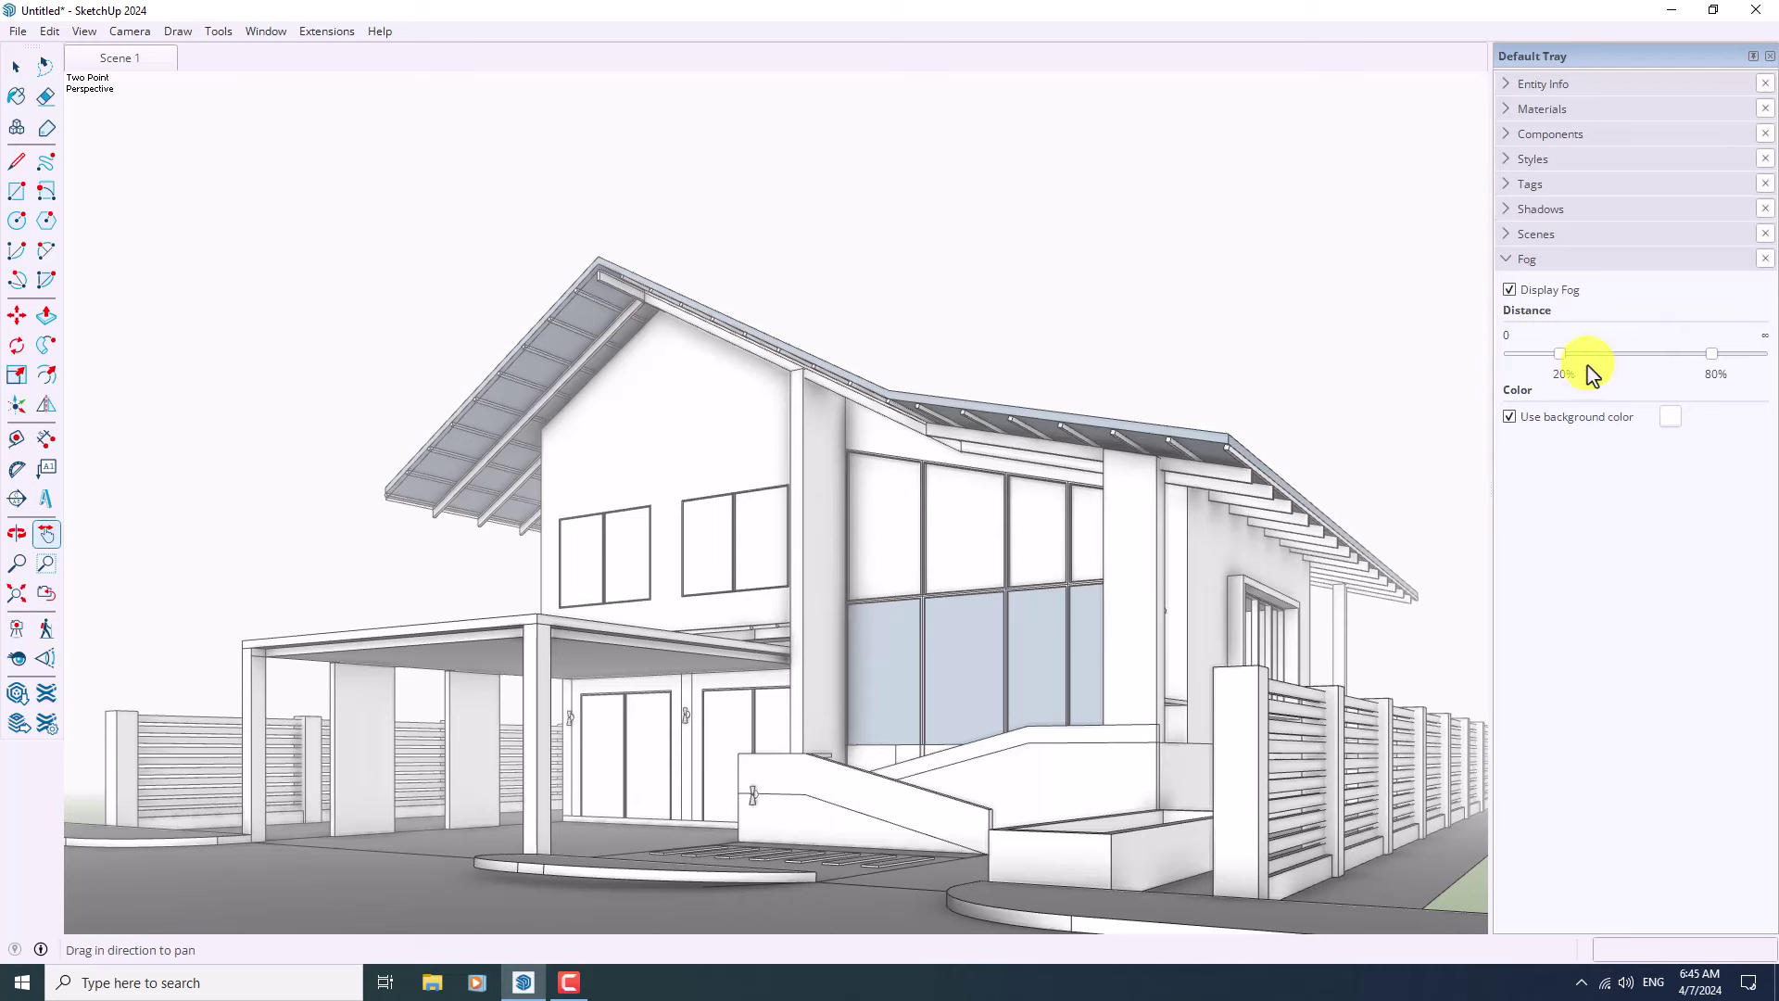
mouse_move(1712, 358)
left_mouse_down()
mouse_move(1656, 360)
mouse_move(1735, 361)
left_mouse_up()
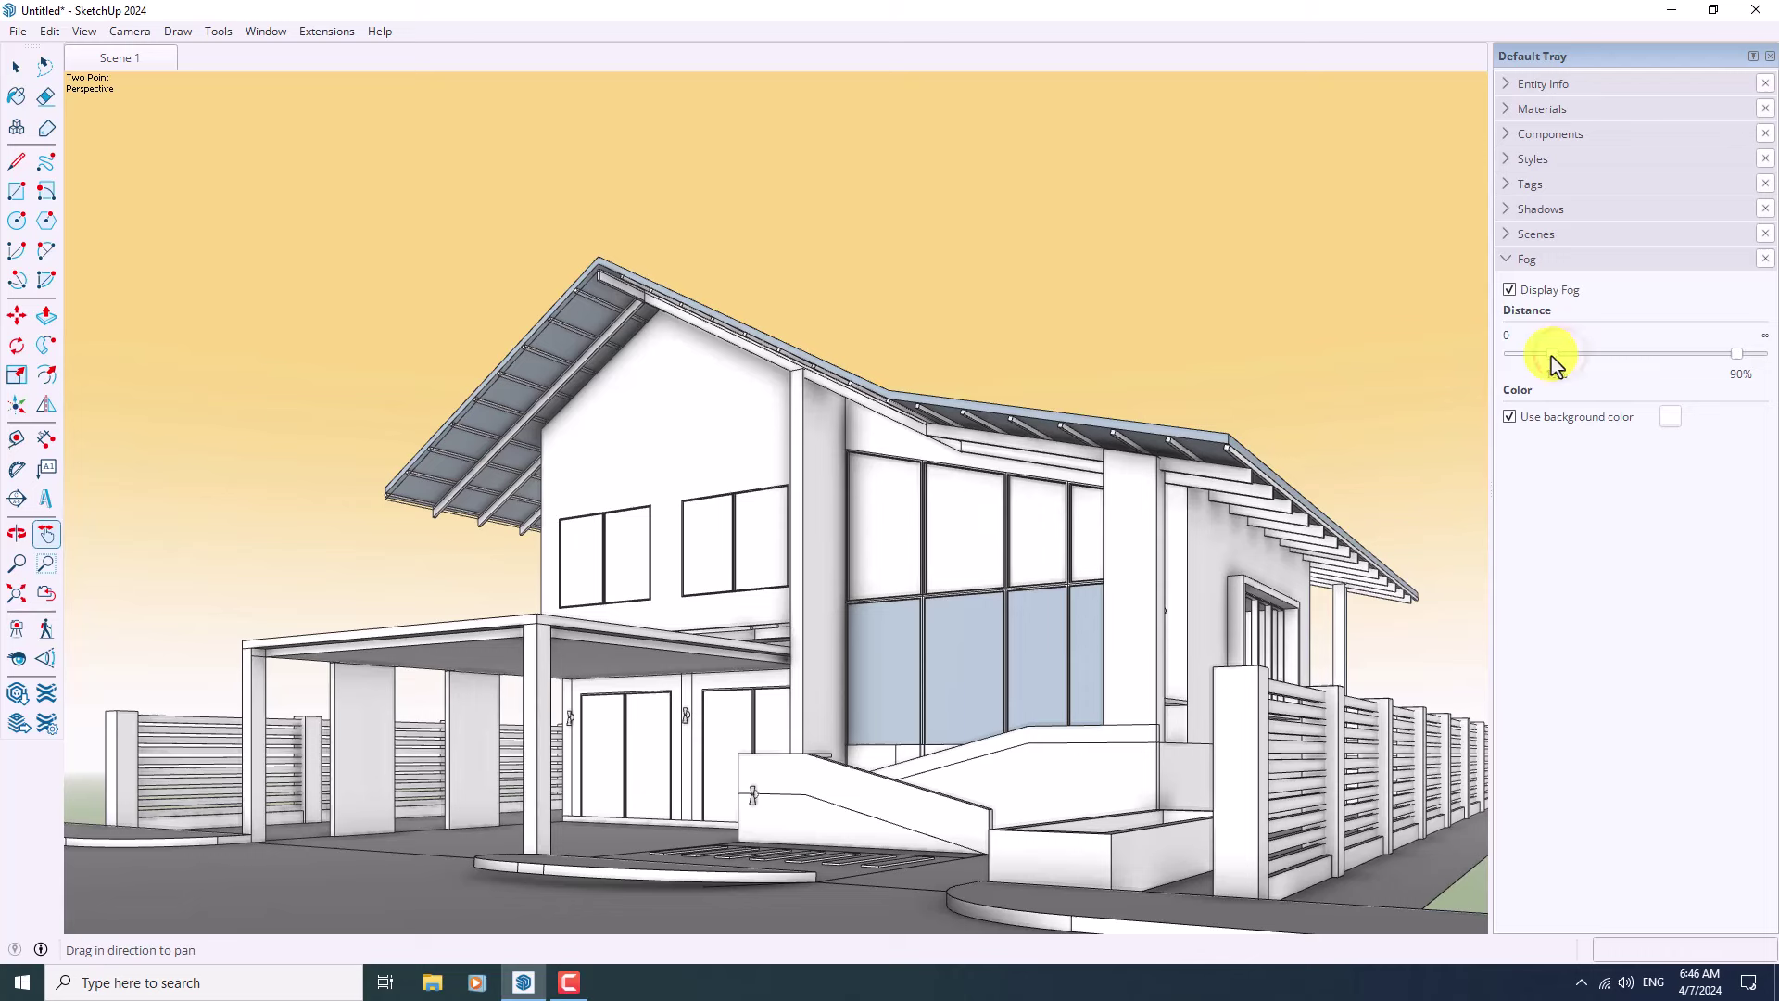
left_click_drag(1519, 357, 1560, 368)
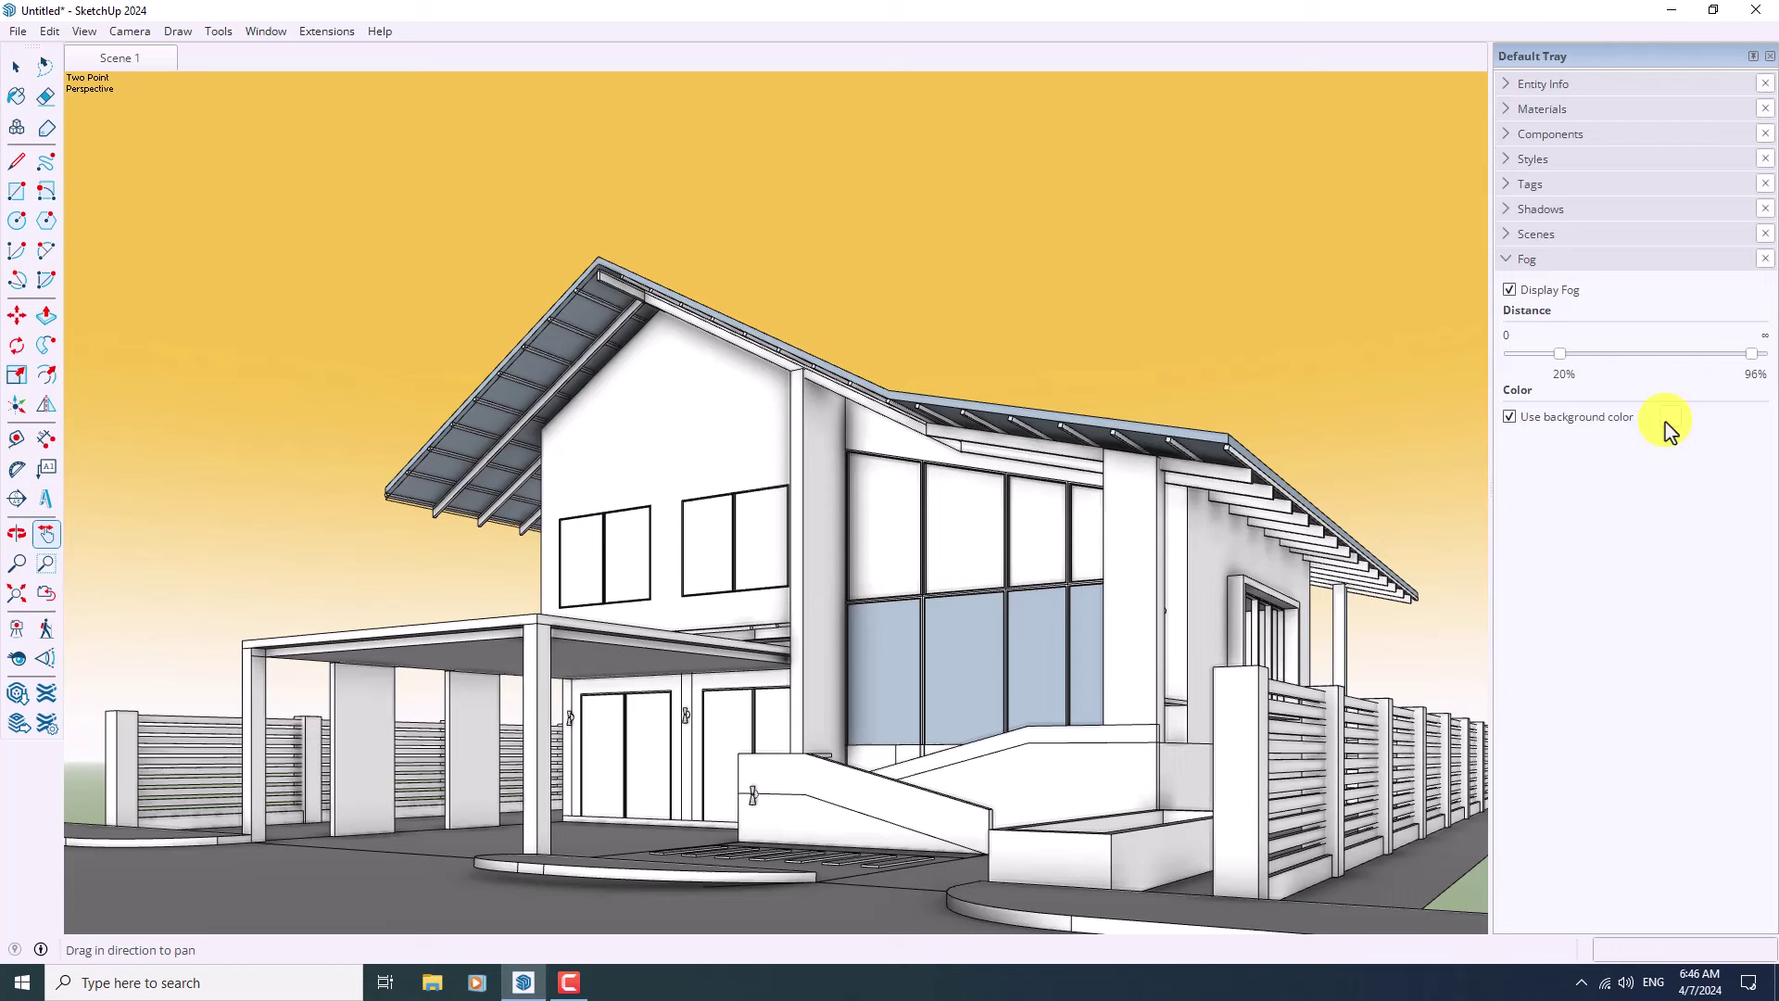
left_click(1521, 262)
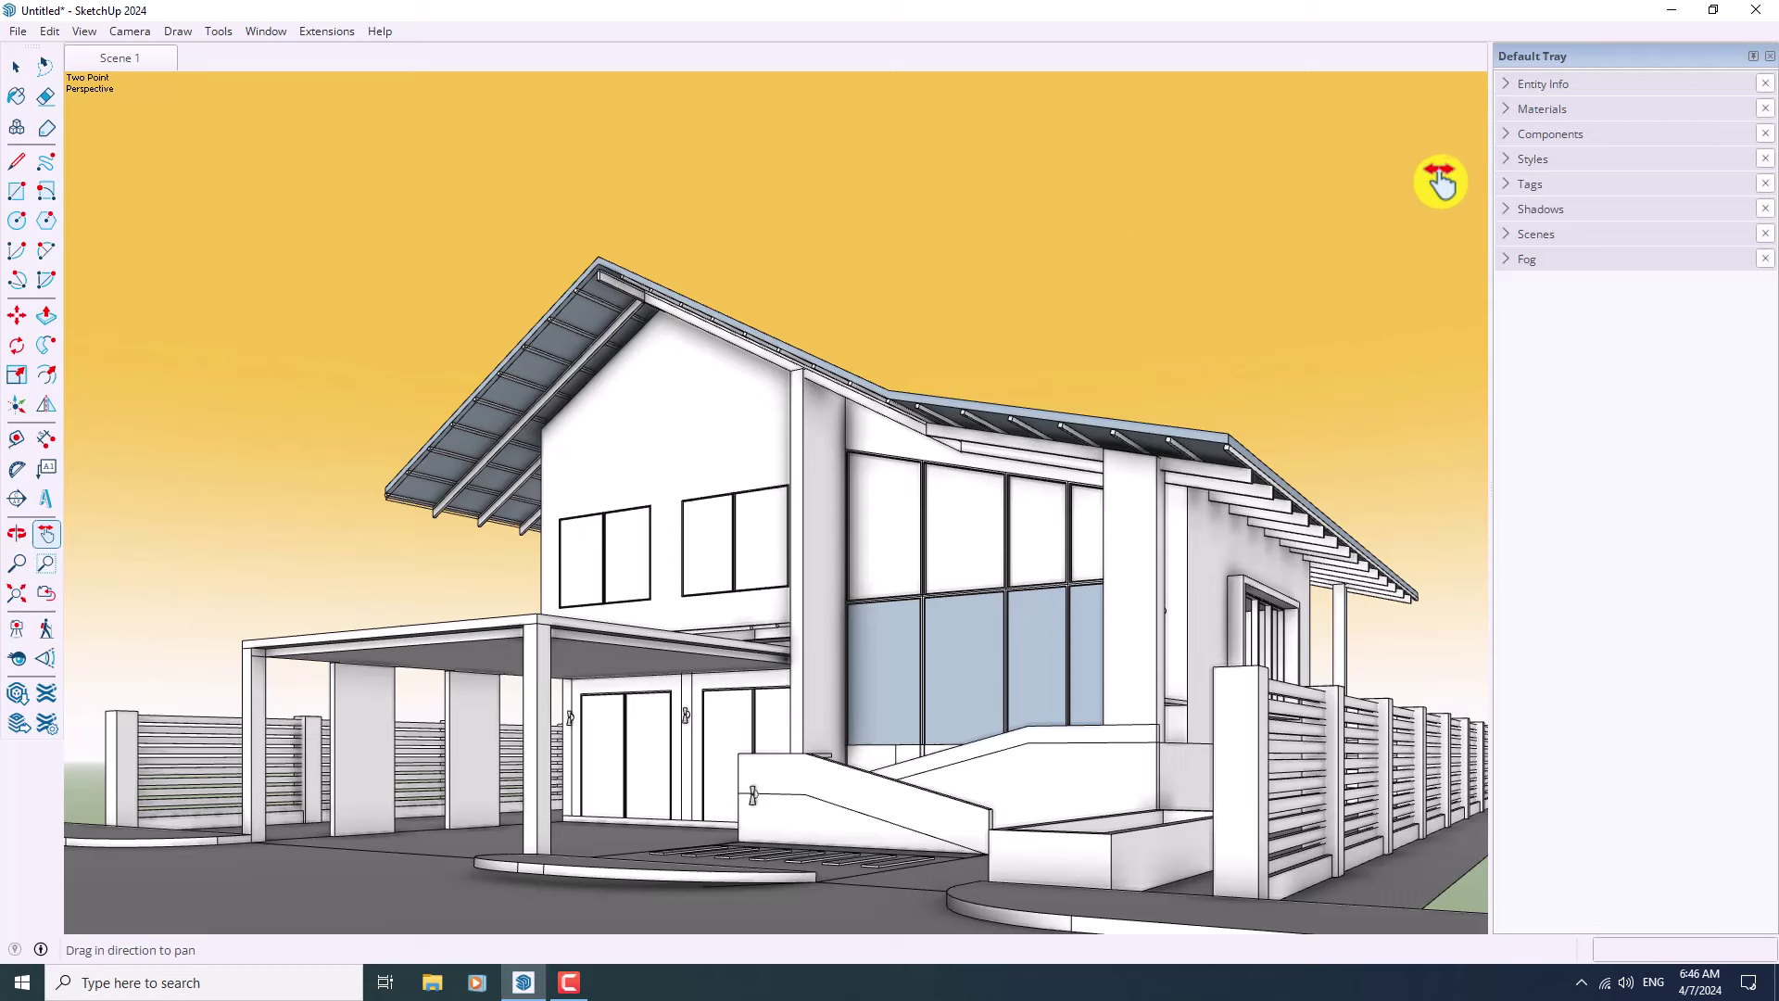
- In the Styles background settings, try darker blue and light cyan tones for the sky
left_click(1529, 132)
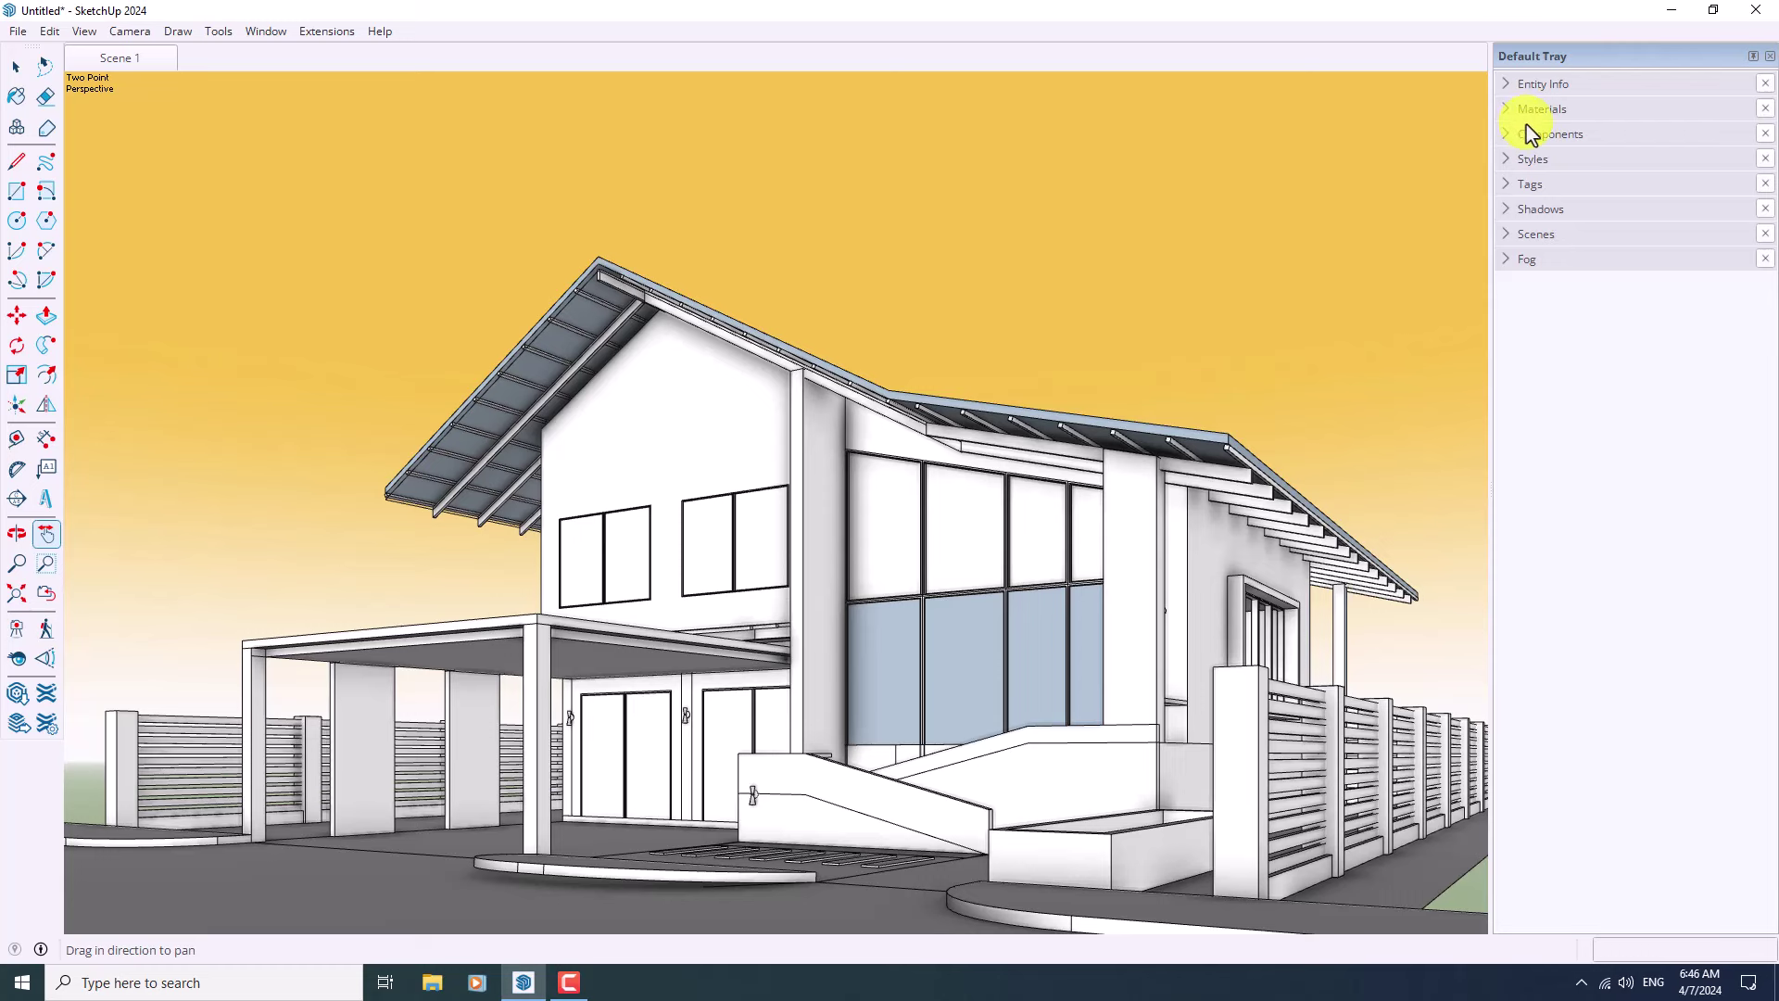
left_click(1529, 158)
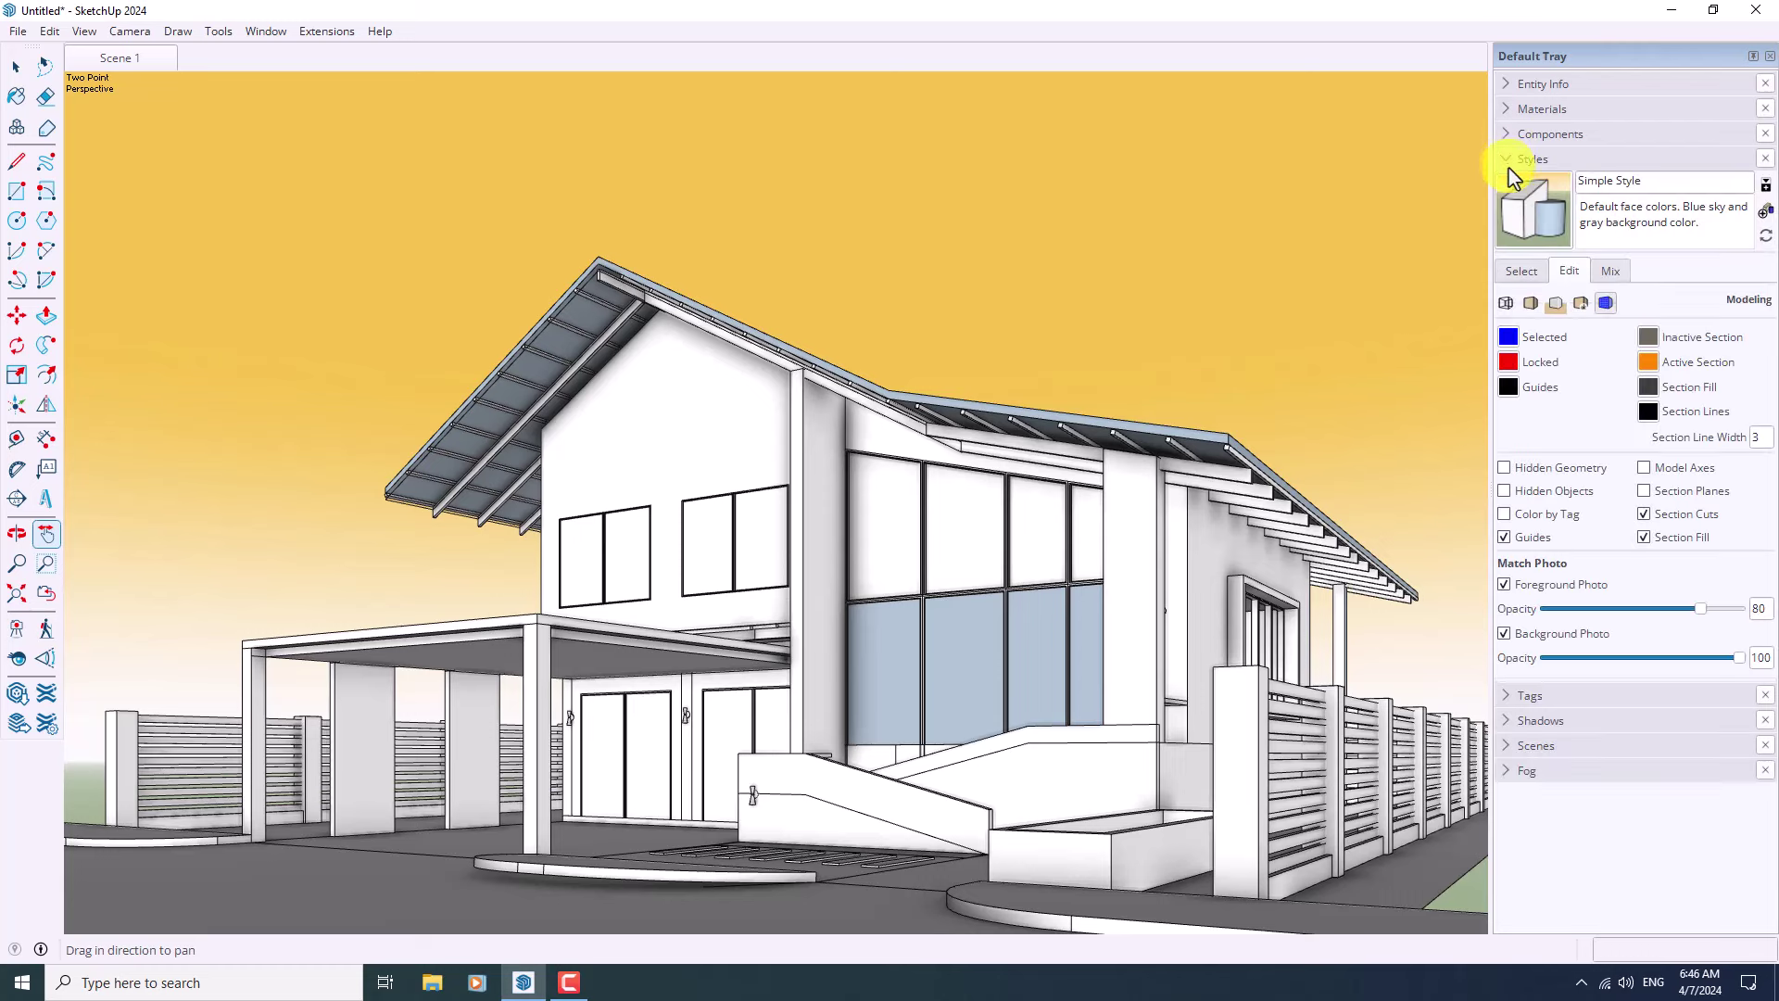
left_click(1557, 303)
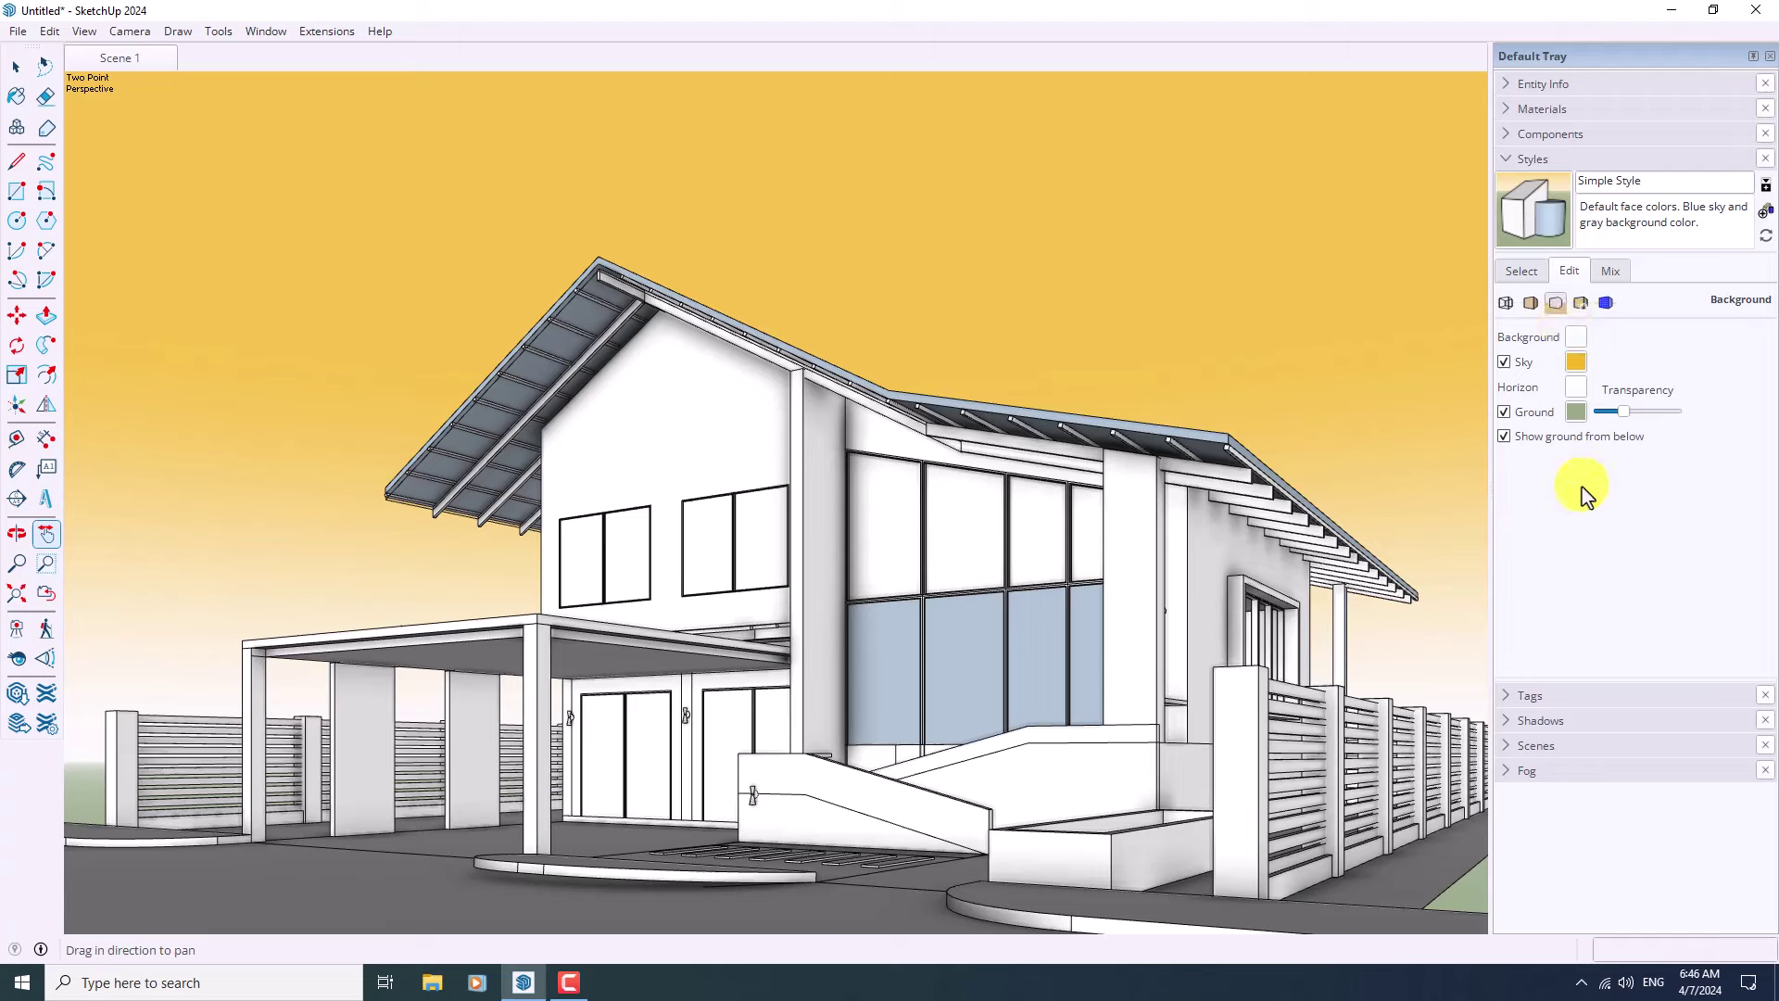
left_click(1575, 363)
left_click_drag(894, 499, 947, 499)
left_click(917, 441)
mouse_move(916, 441)
left_mouse_down()
mouse_move(868, 441)
mouse_move(908, 469)
left_mouse_up()
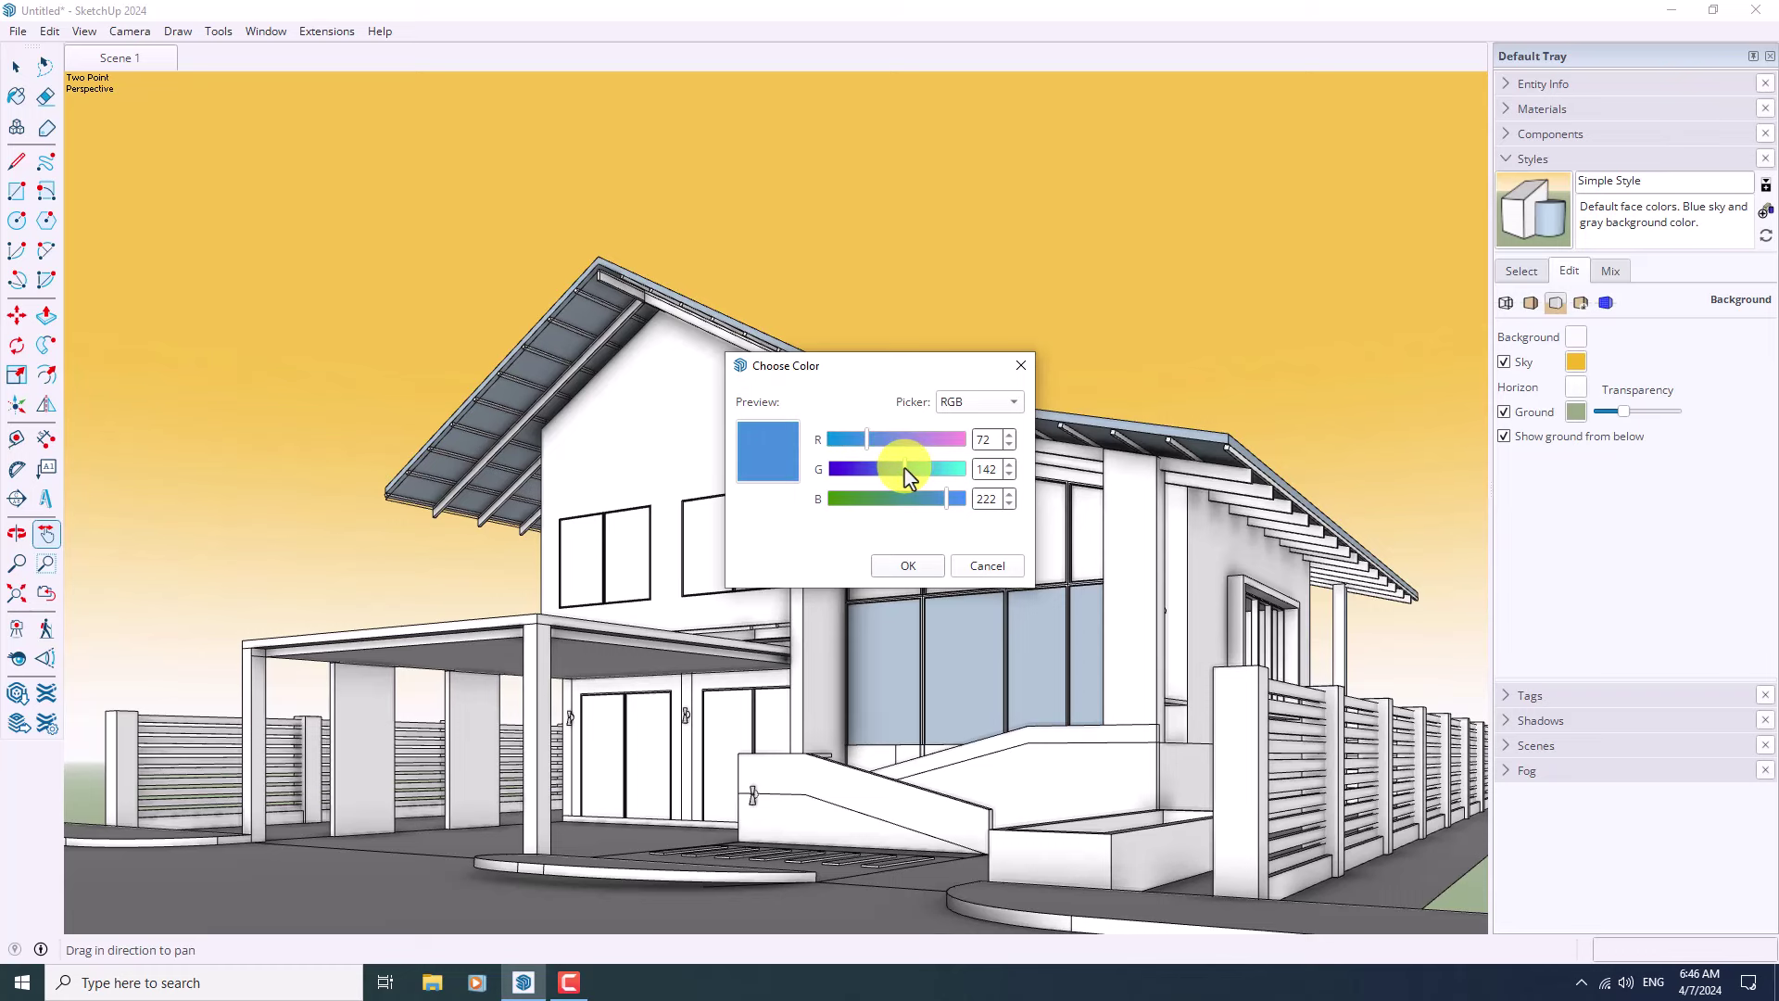
left_click(931, 567)
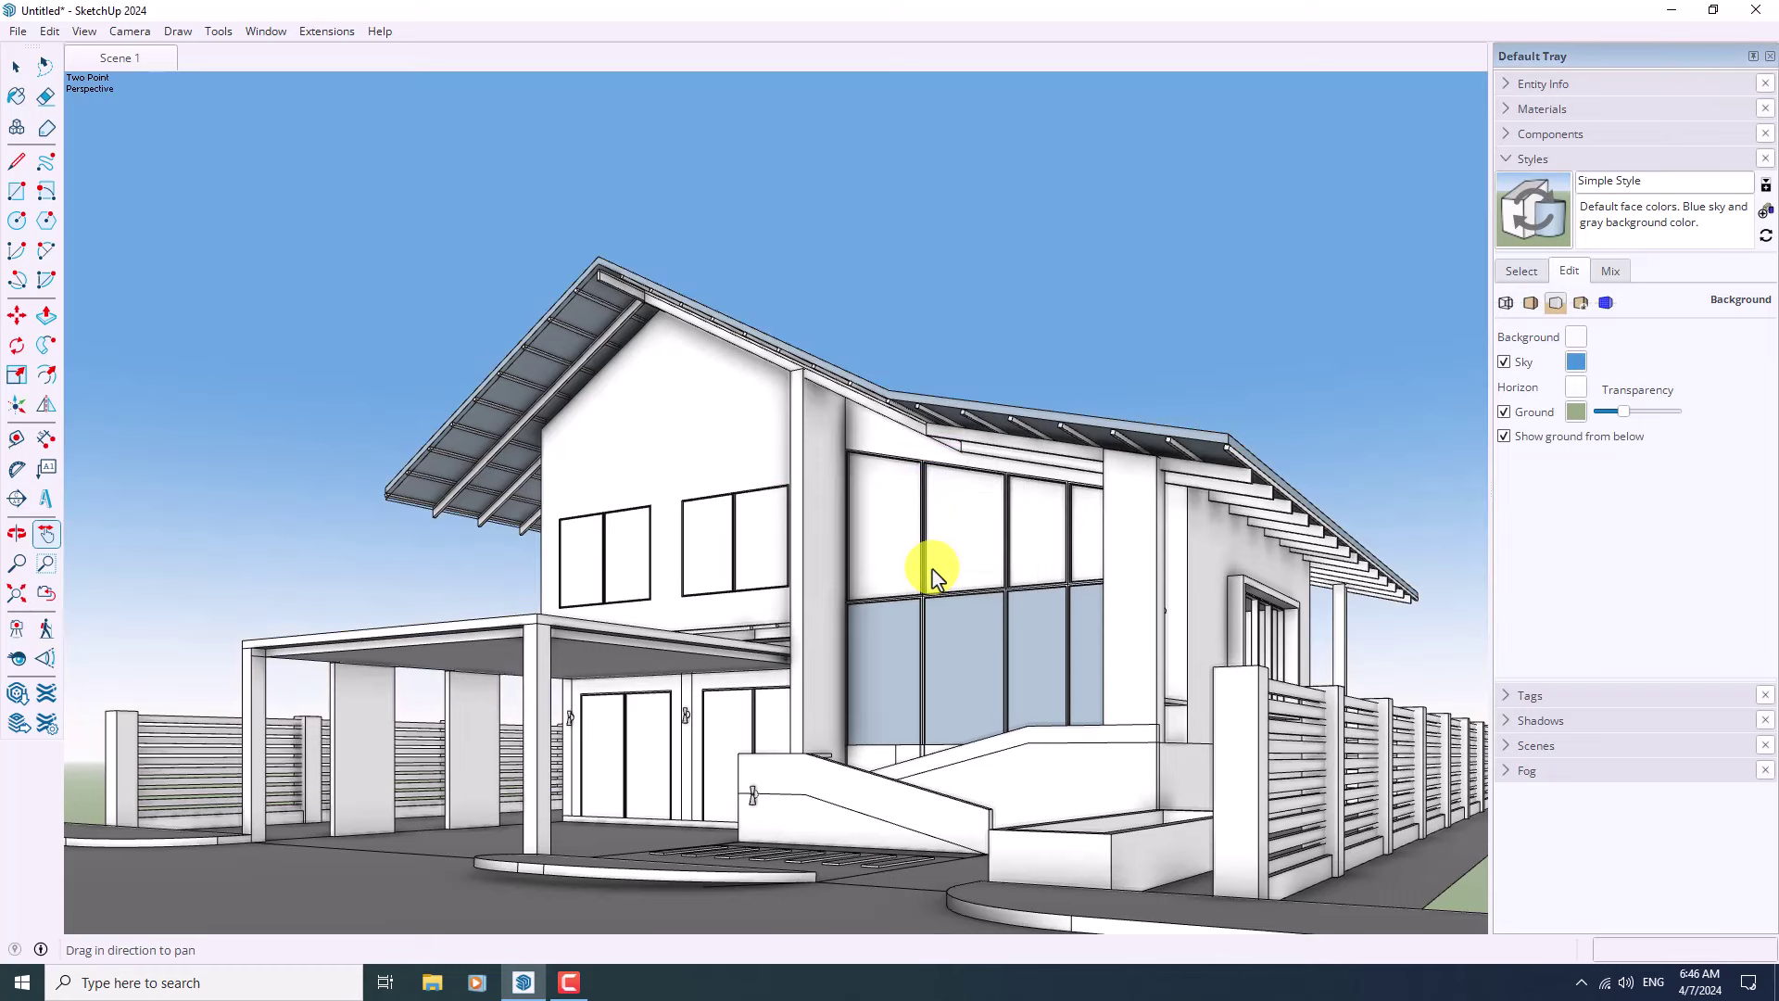
left_click(1576, 363)
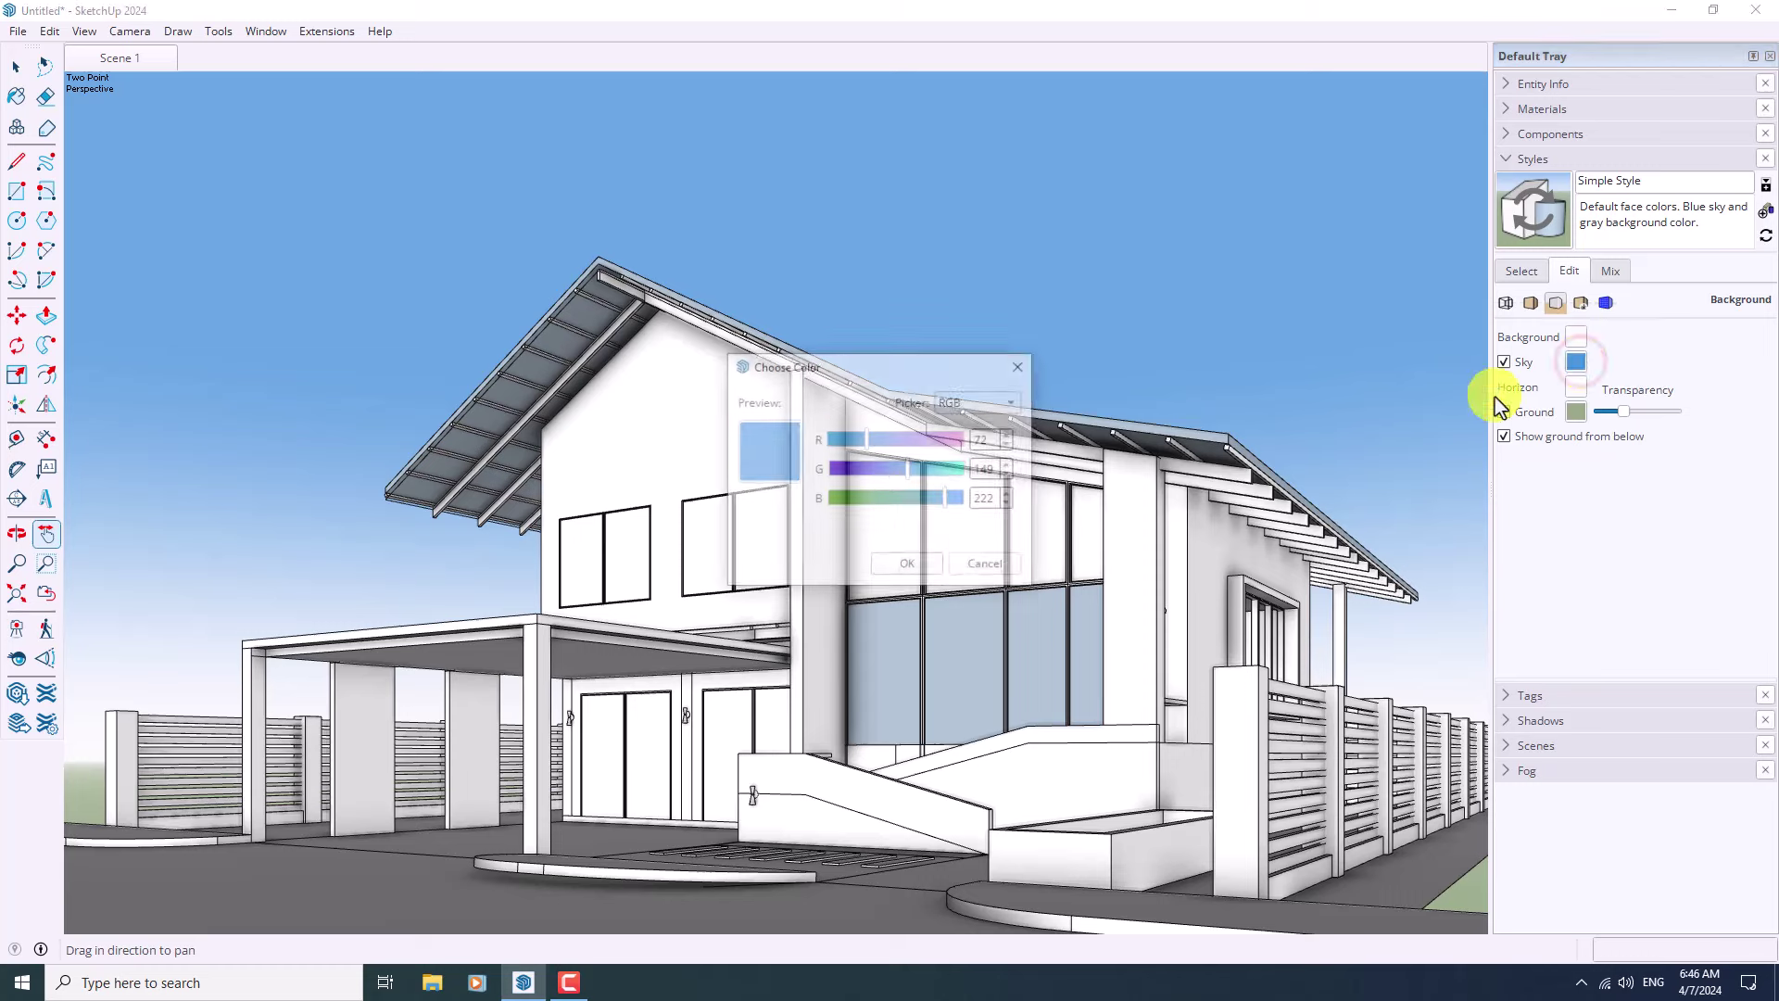
left_click_drag(944, 499, 930, 478)
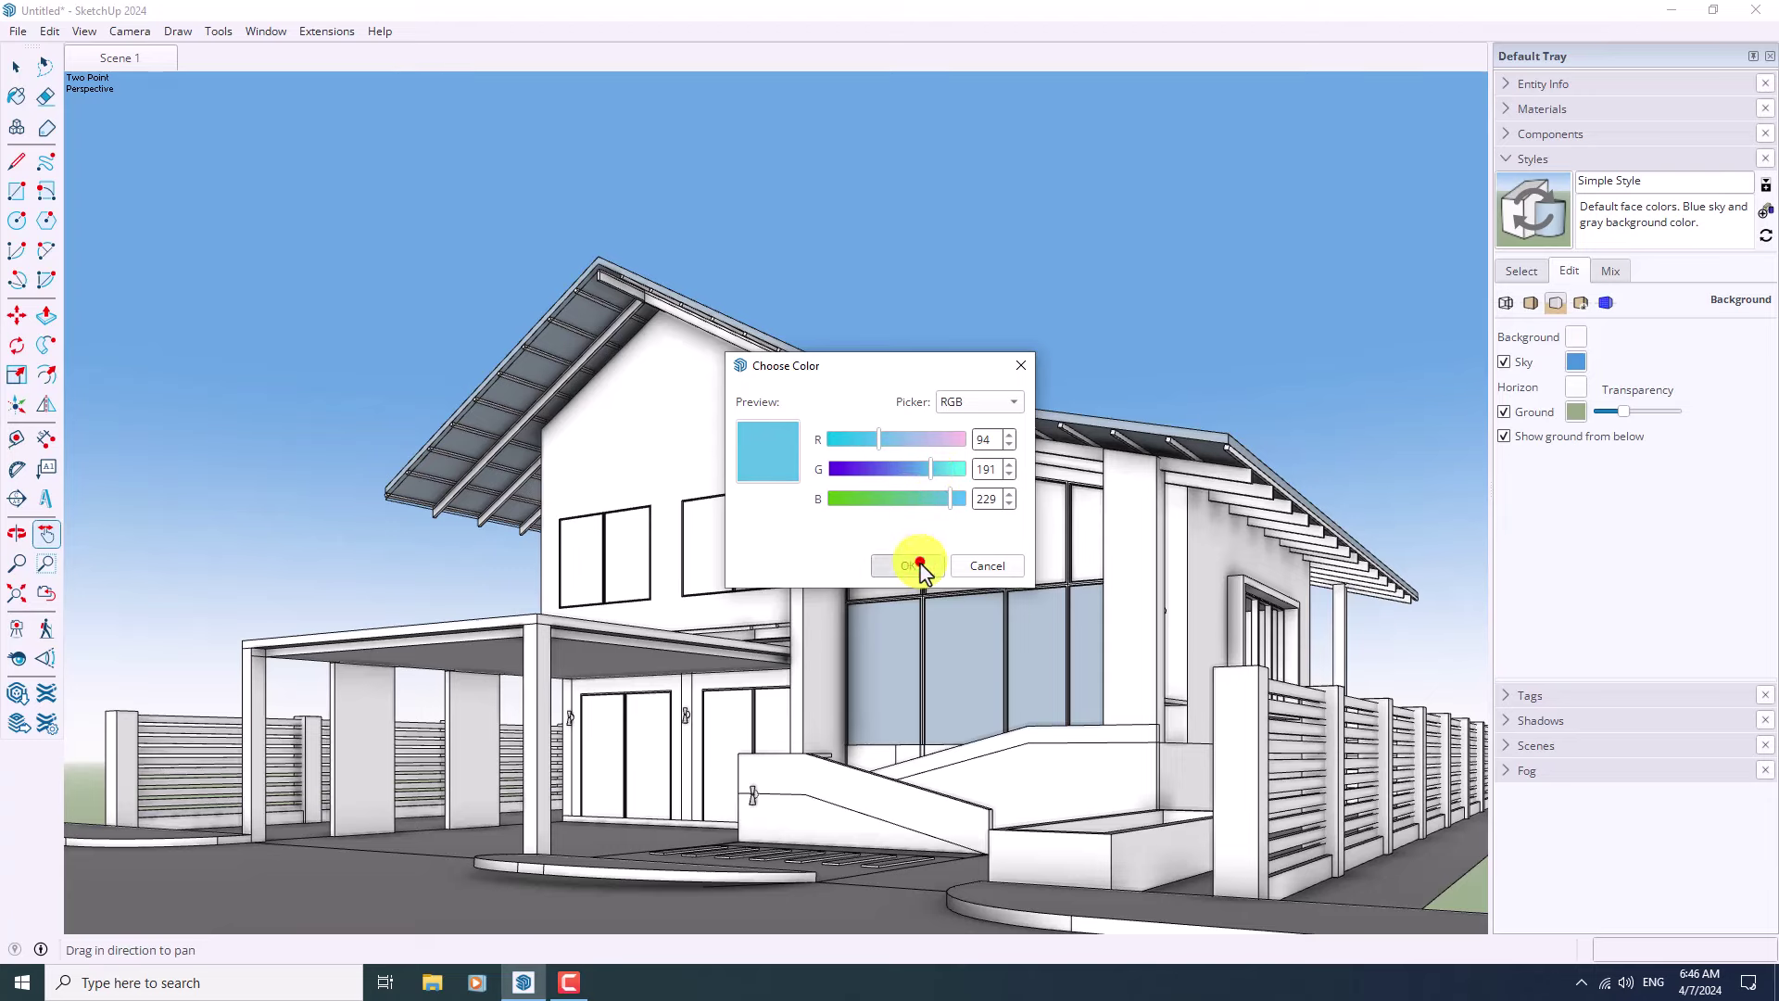
left_click(919, 566)
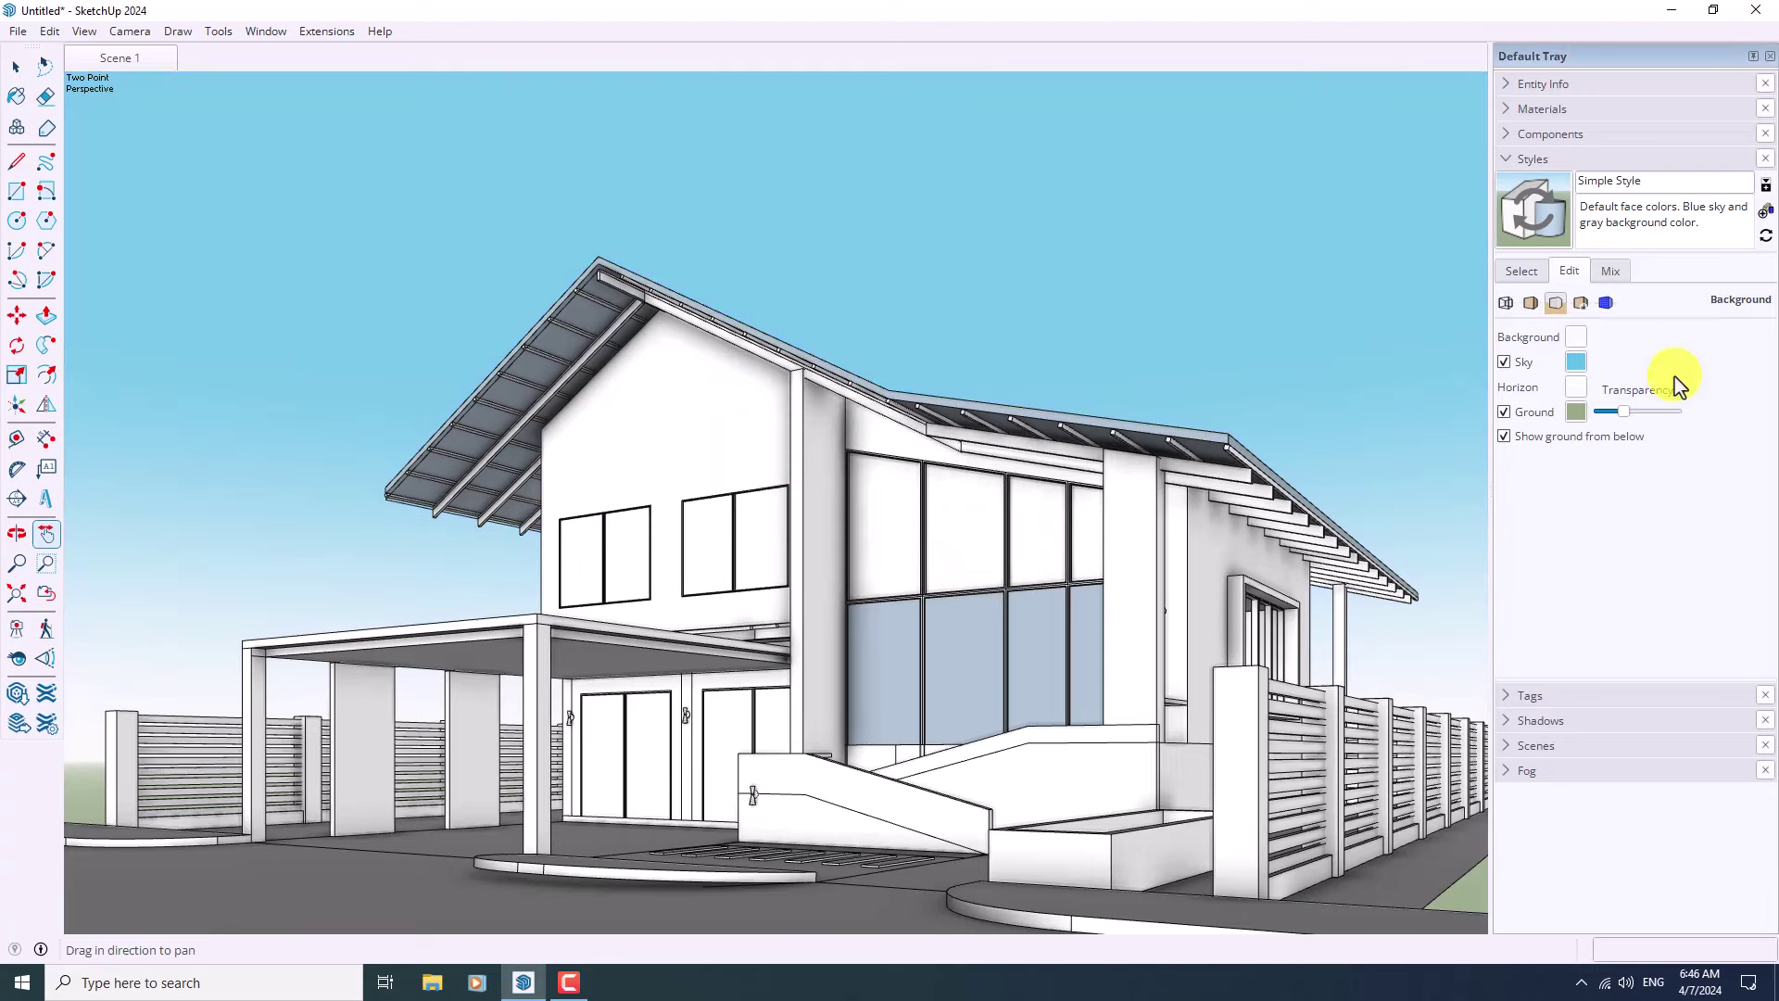
- Refine the sky colour through steel blue to bright blue RGB 52, 170, 234
left_click(1577, 362)
left_click(901, 469)
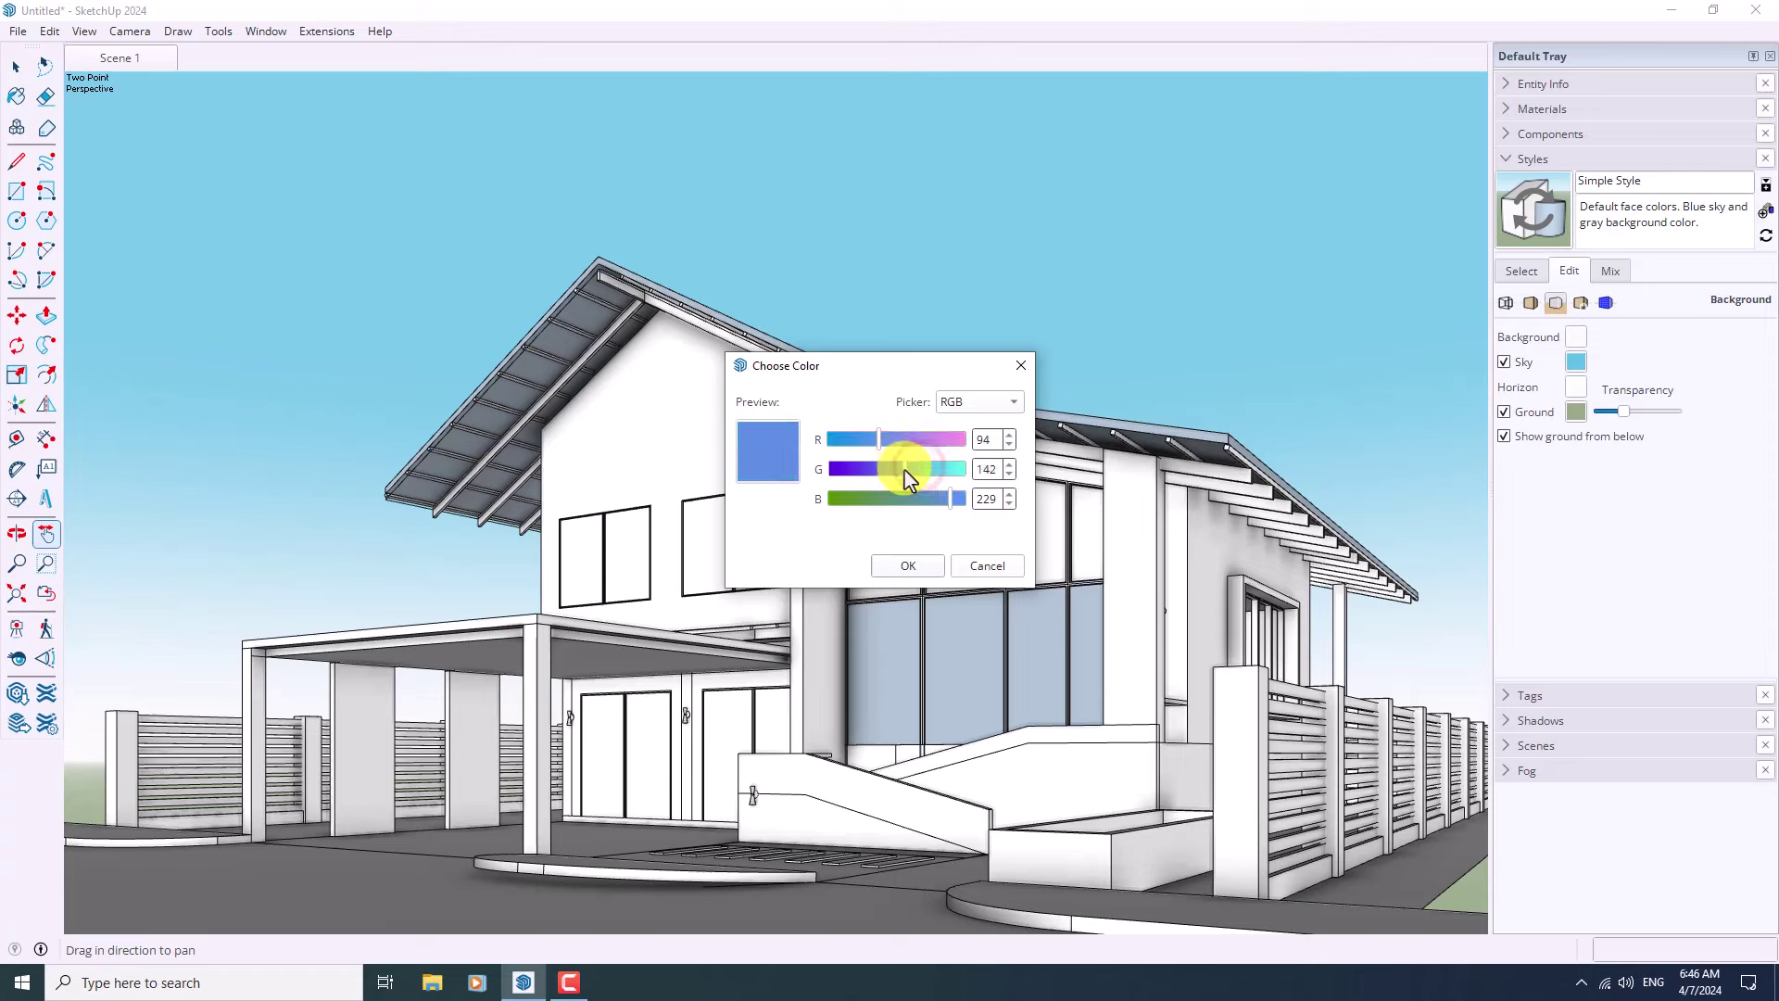
left_click(917, 499)
left_click(915, 563)
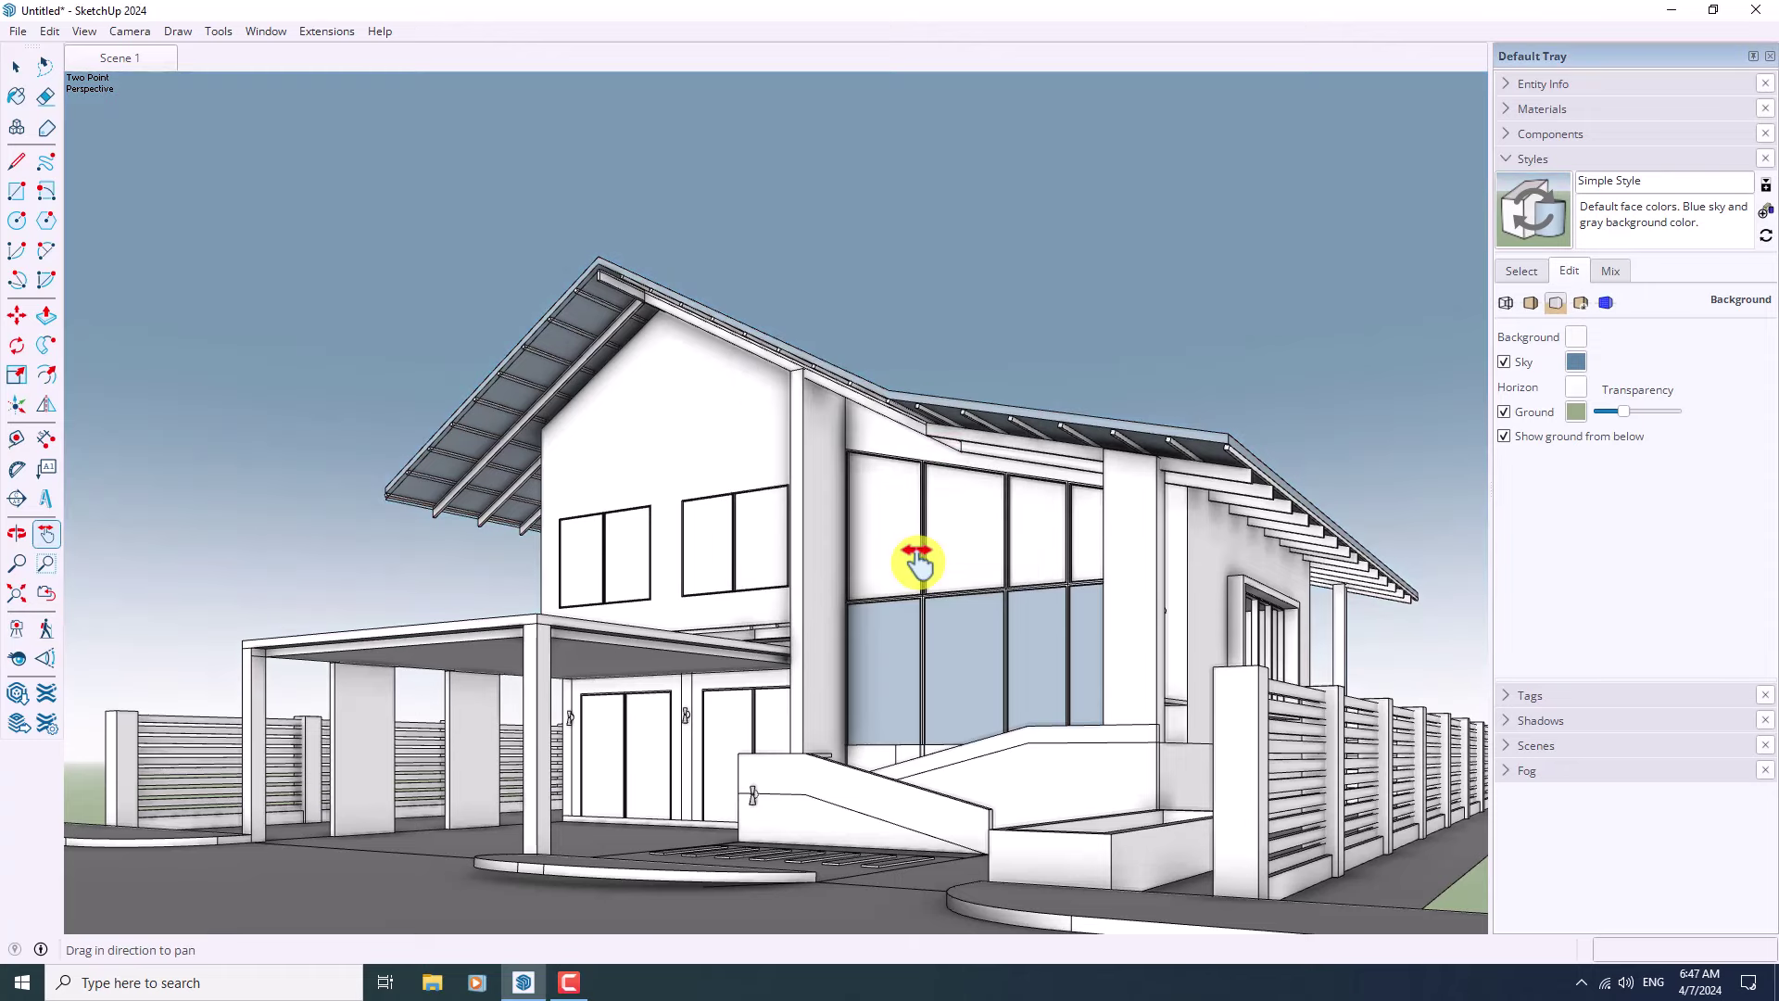
left_click(1577, 361)
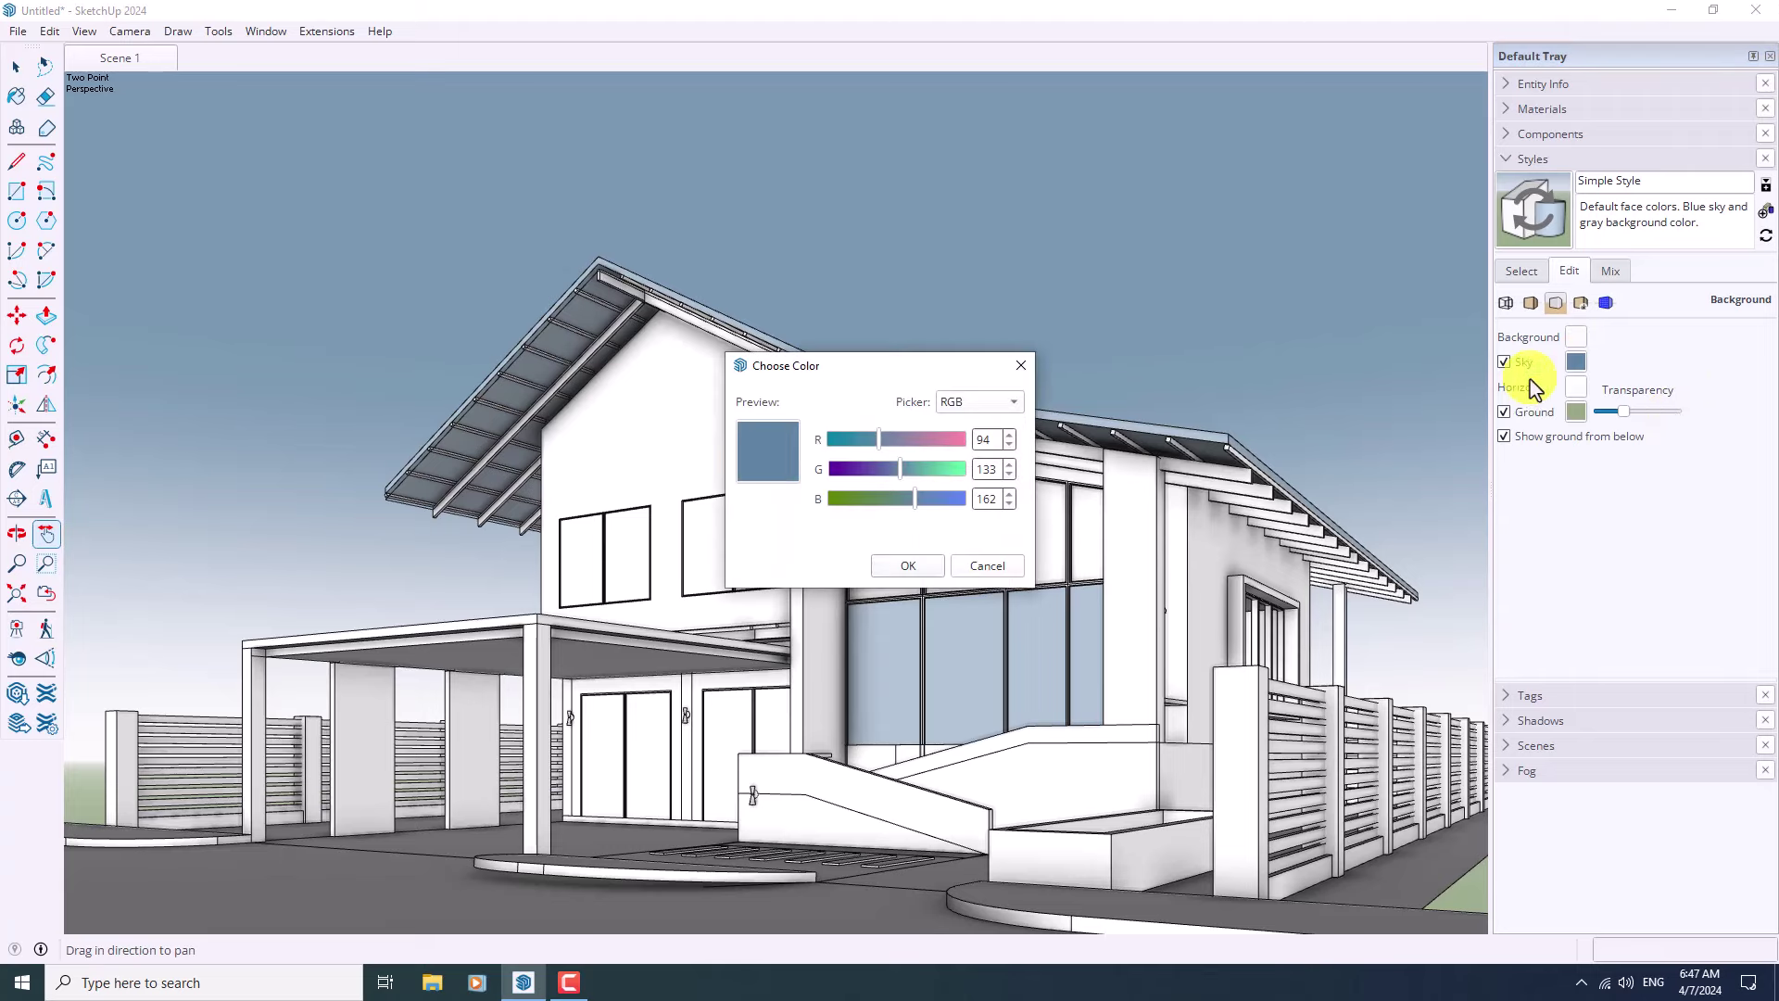
left_click_drag(872, 442, 857, 442)
left_click_drag(915, 498, 954, 498)
left_click(921, 469)
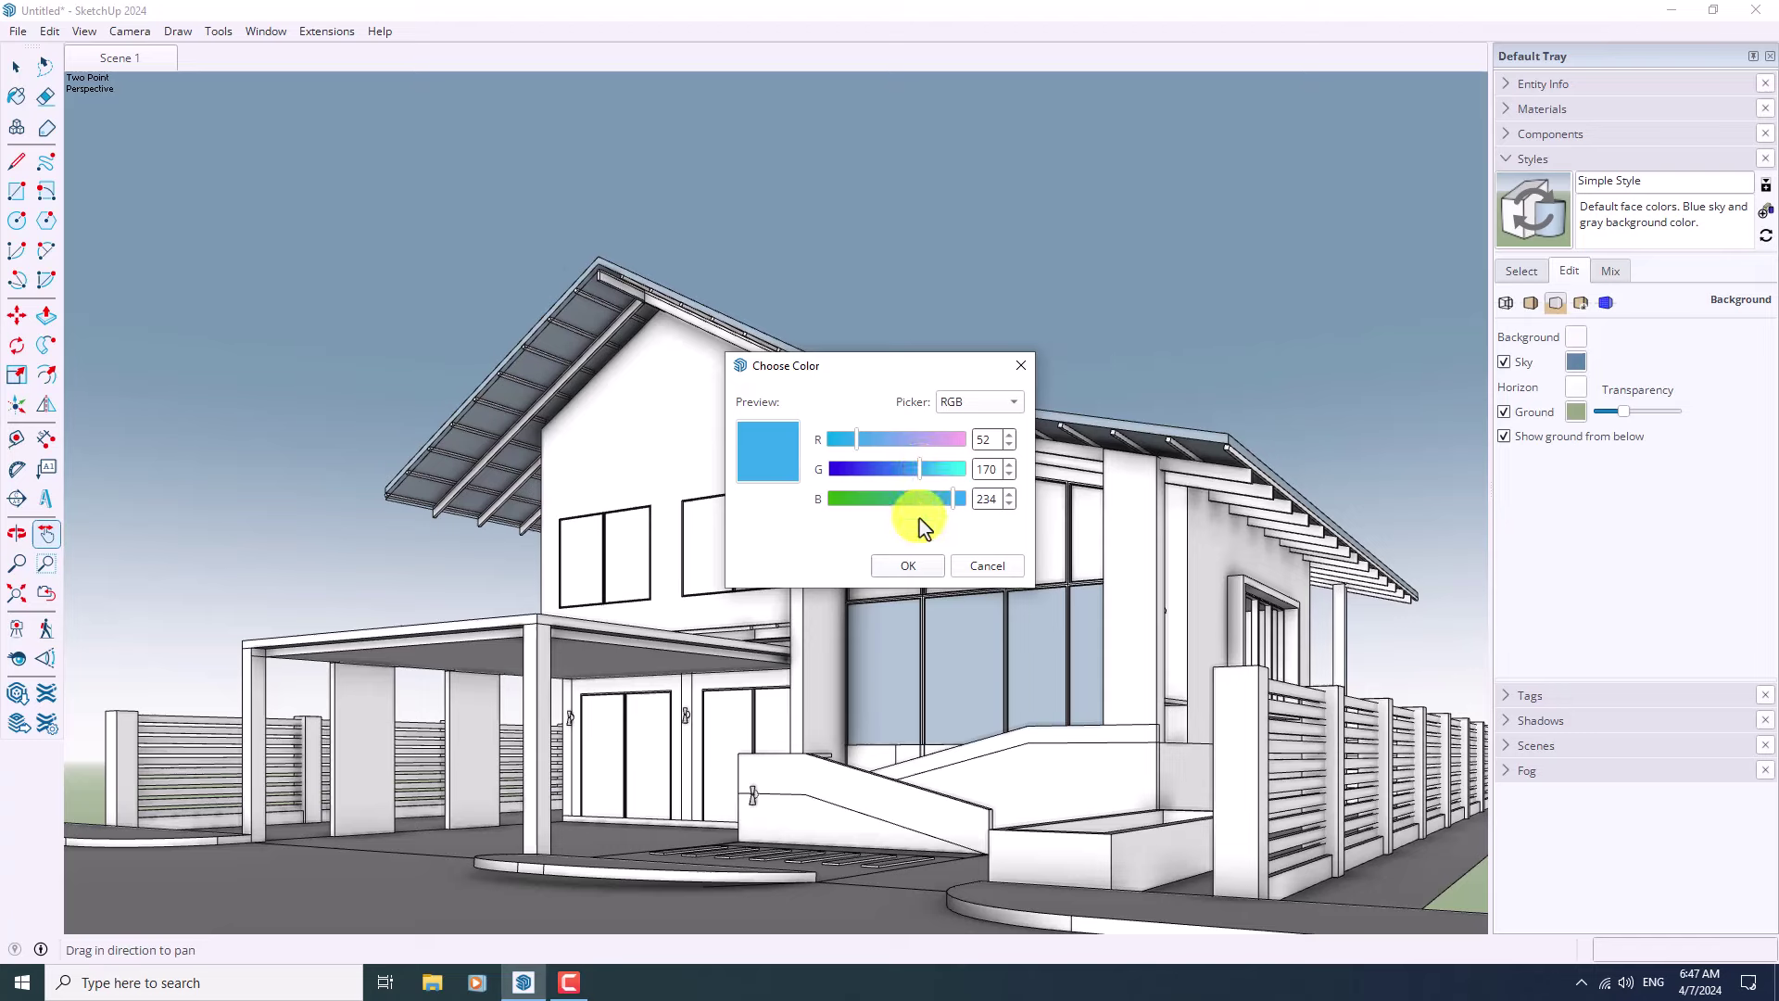
left_click(914, 564)
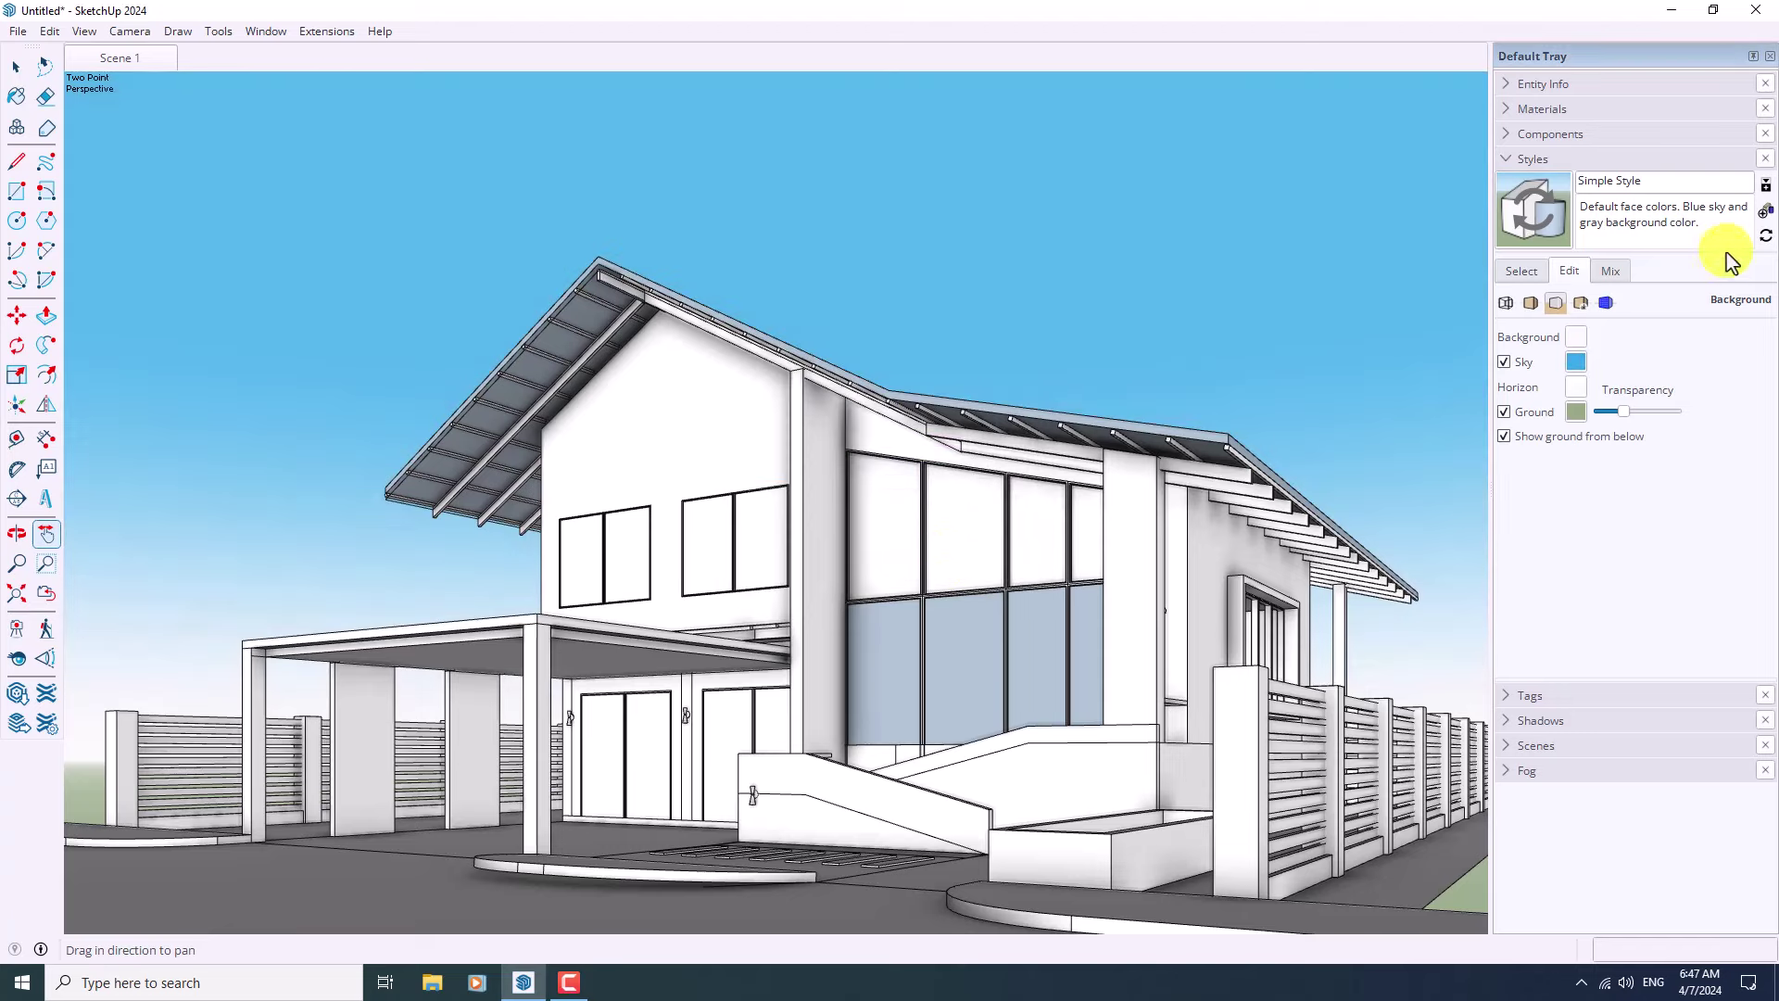
- Update the style with the new sky colour and close the Default Tray
left_click(1766, 236)
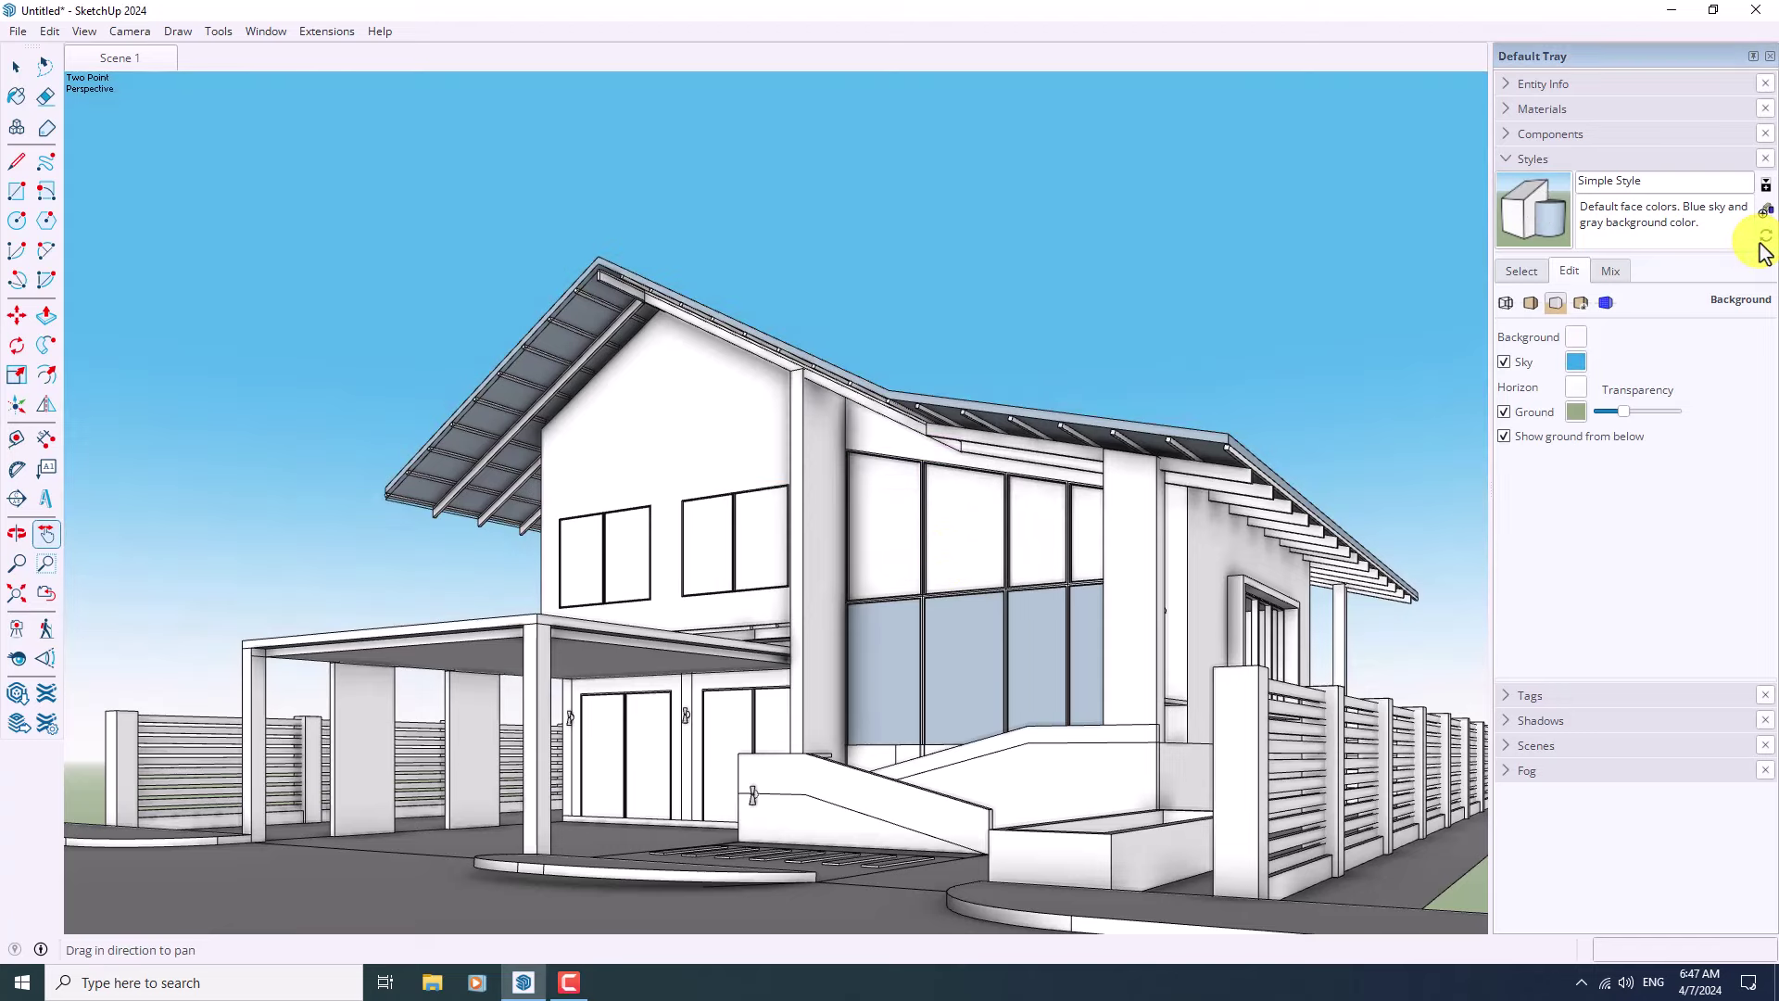
left_click(1531, 165)
left_click(1768, 58)
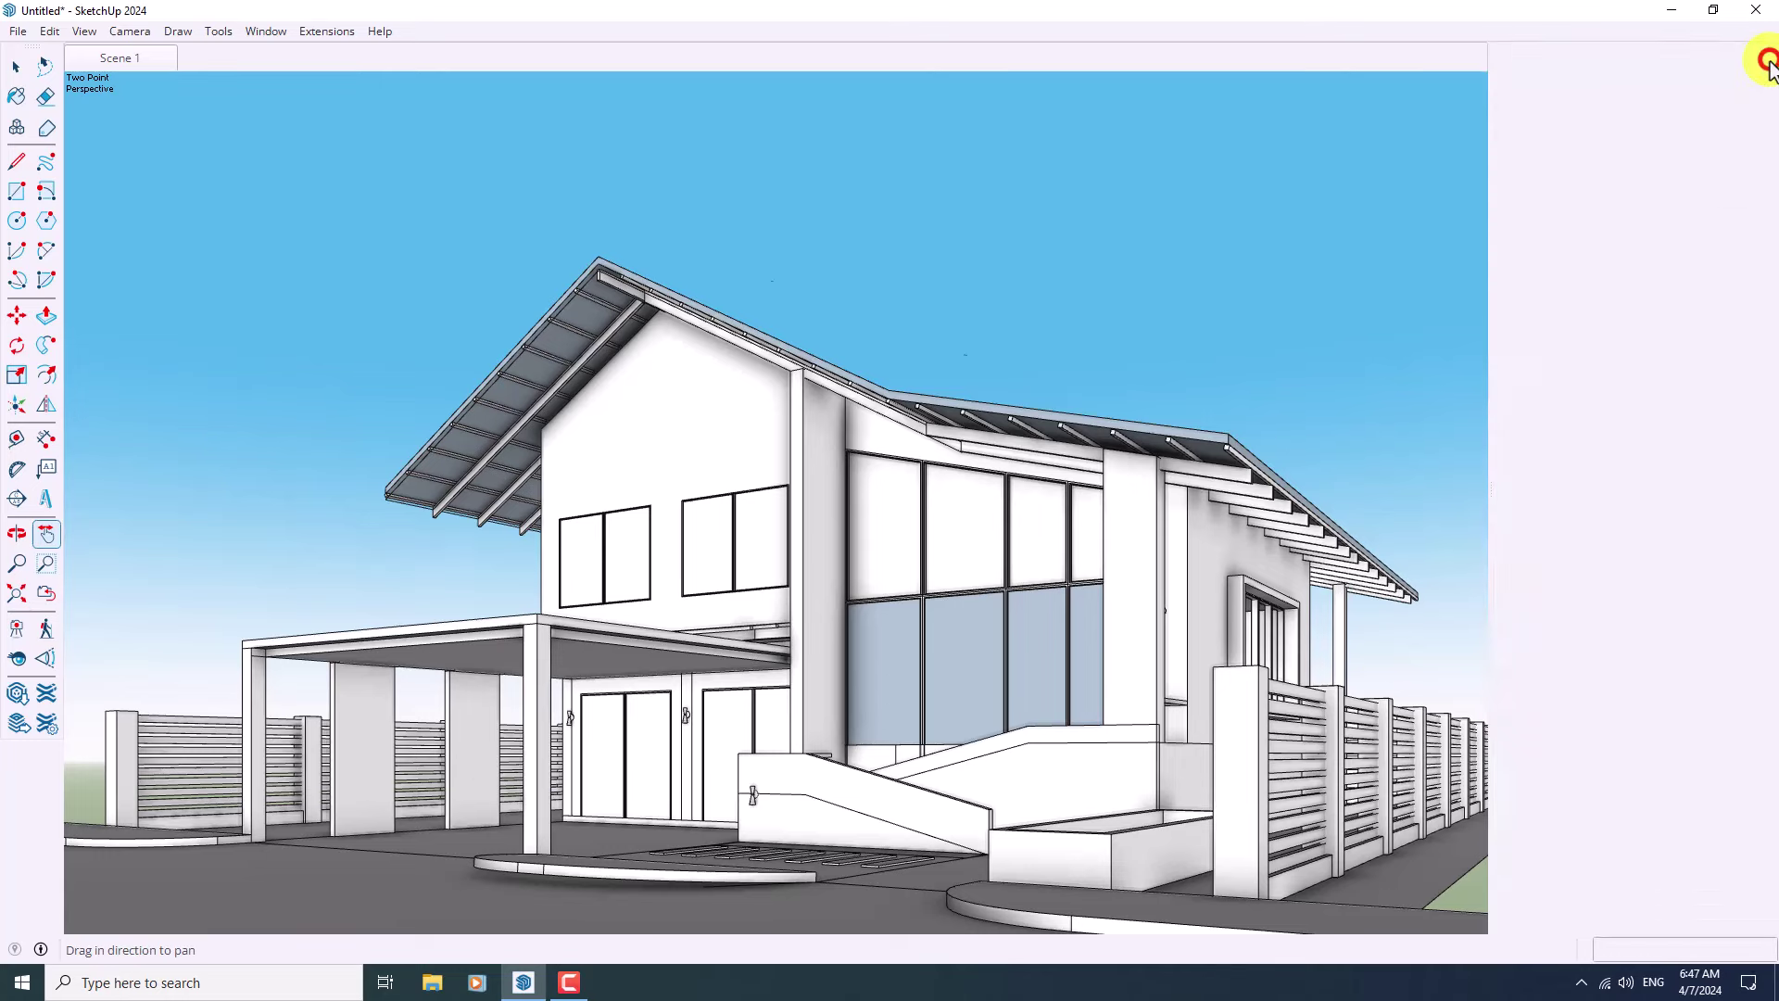
- Activate the Select tool and go to File > Export > 2D Graphic
left_click(17, 67)
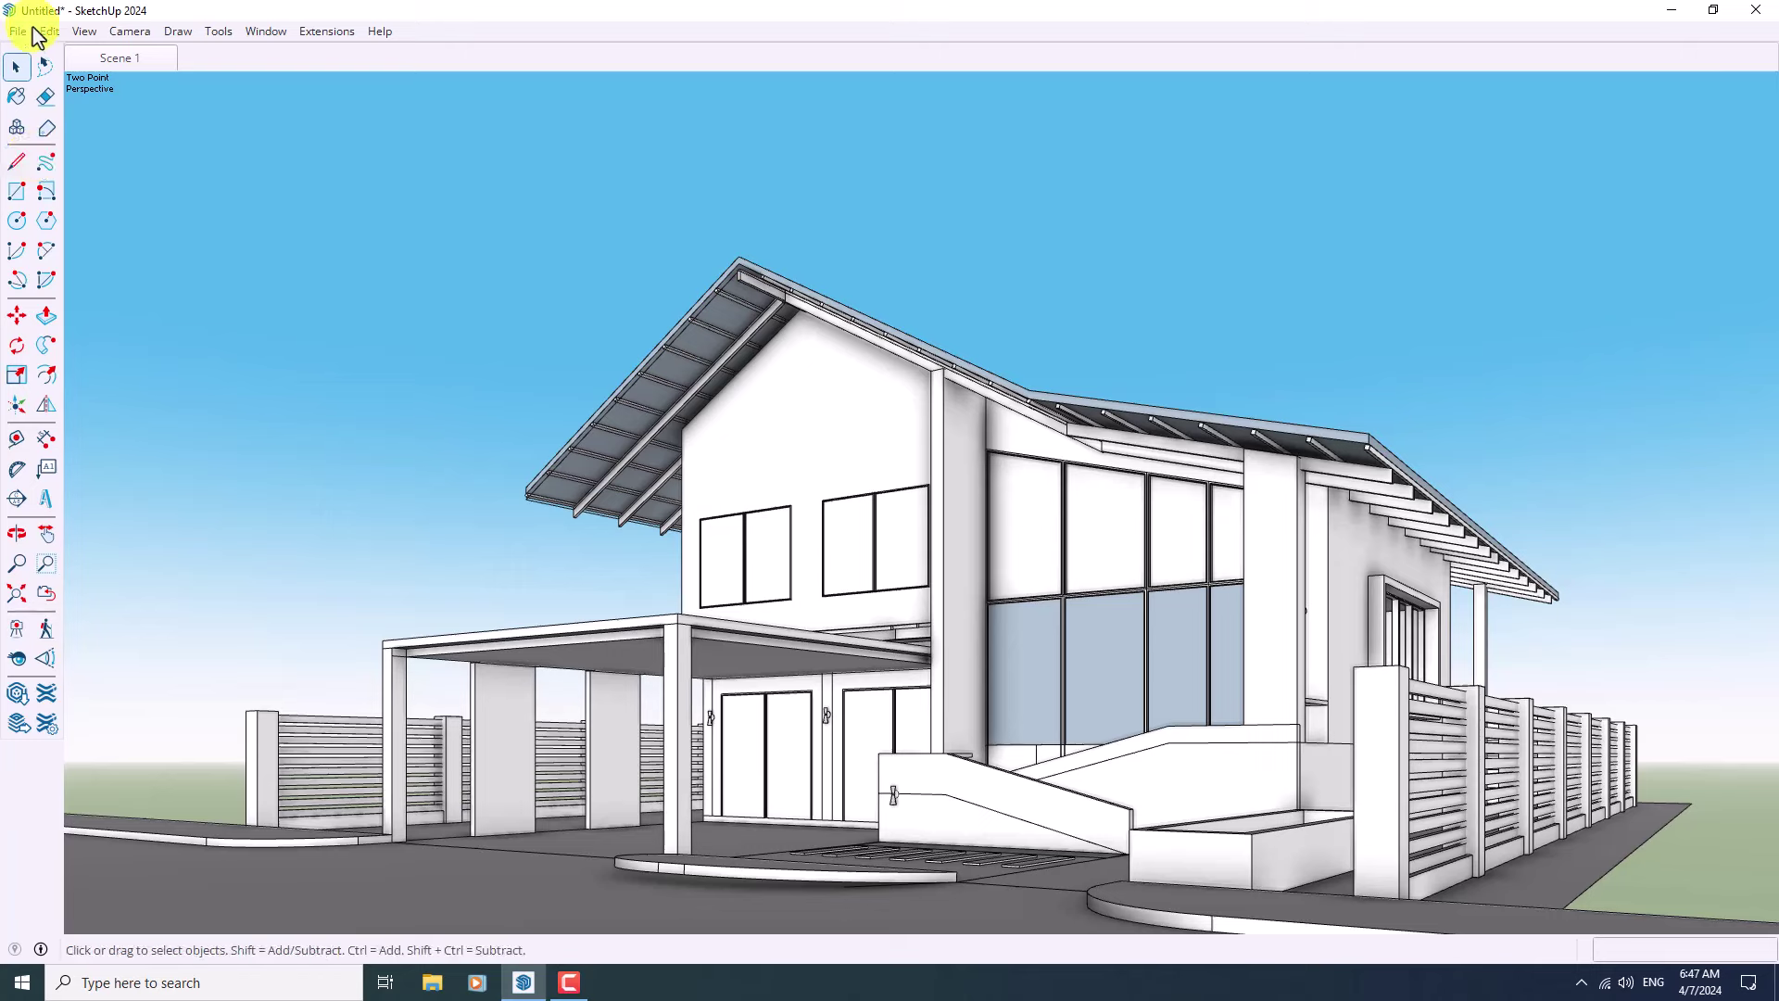
left_click(17, 33)
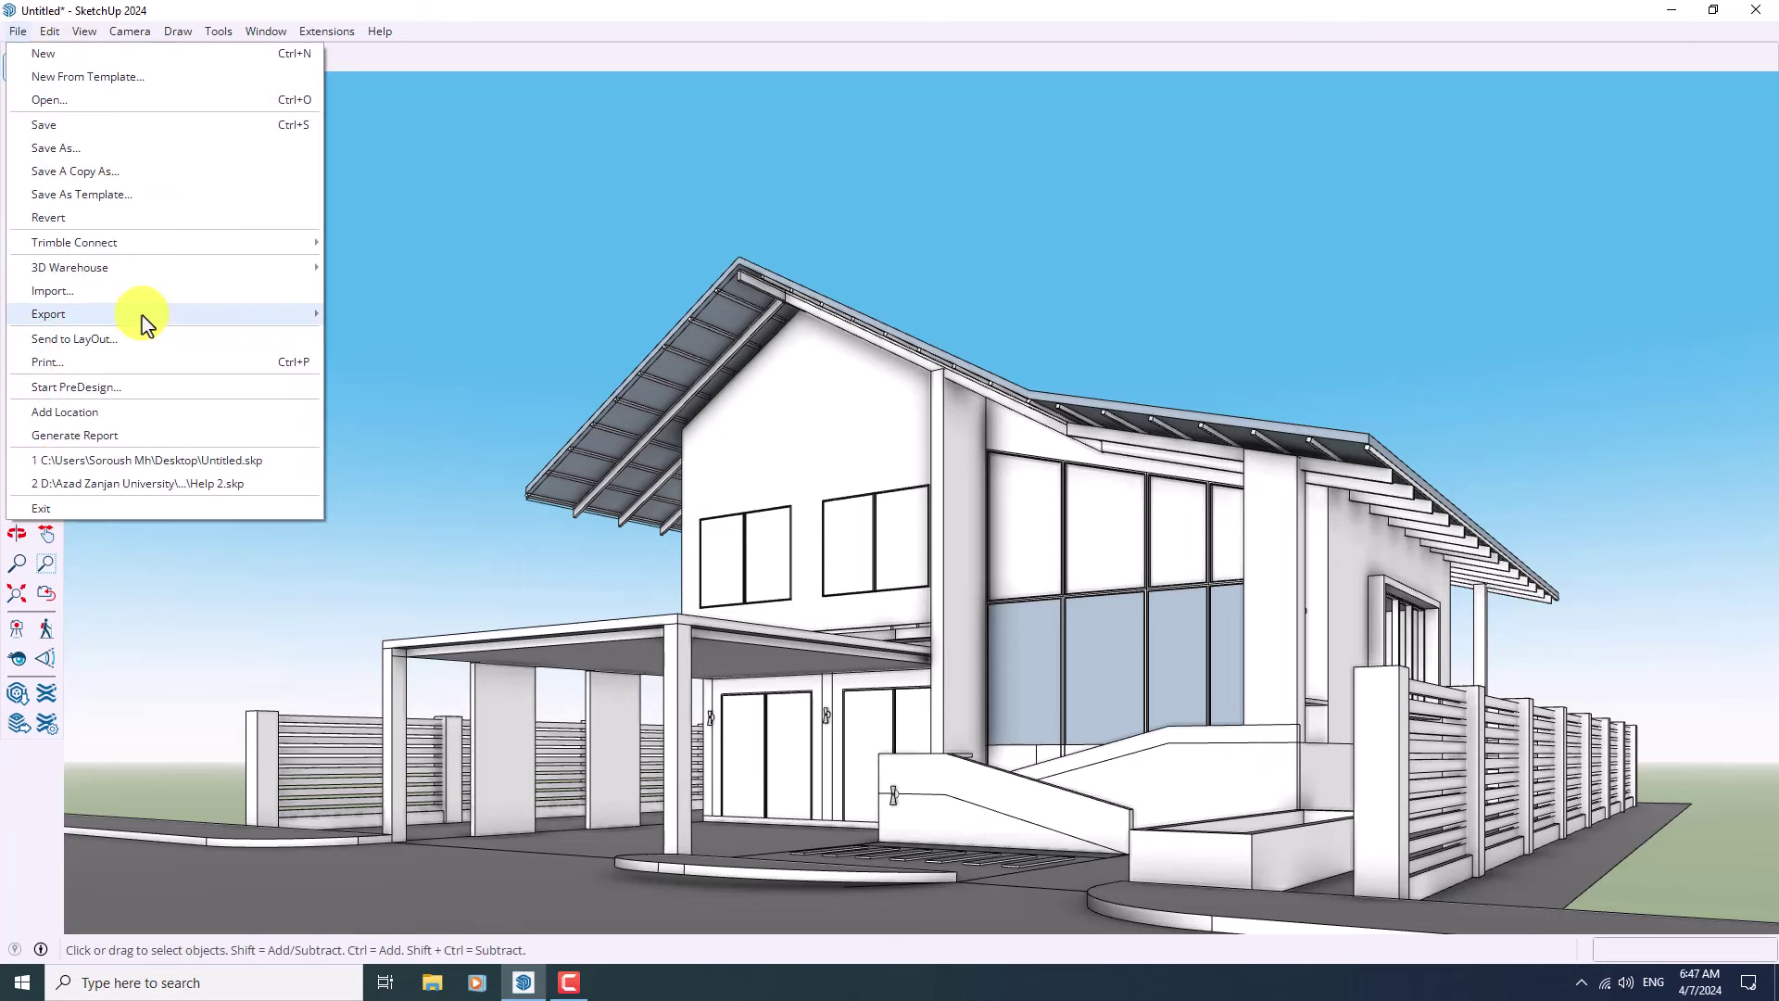
mouse_move(142, 318)
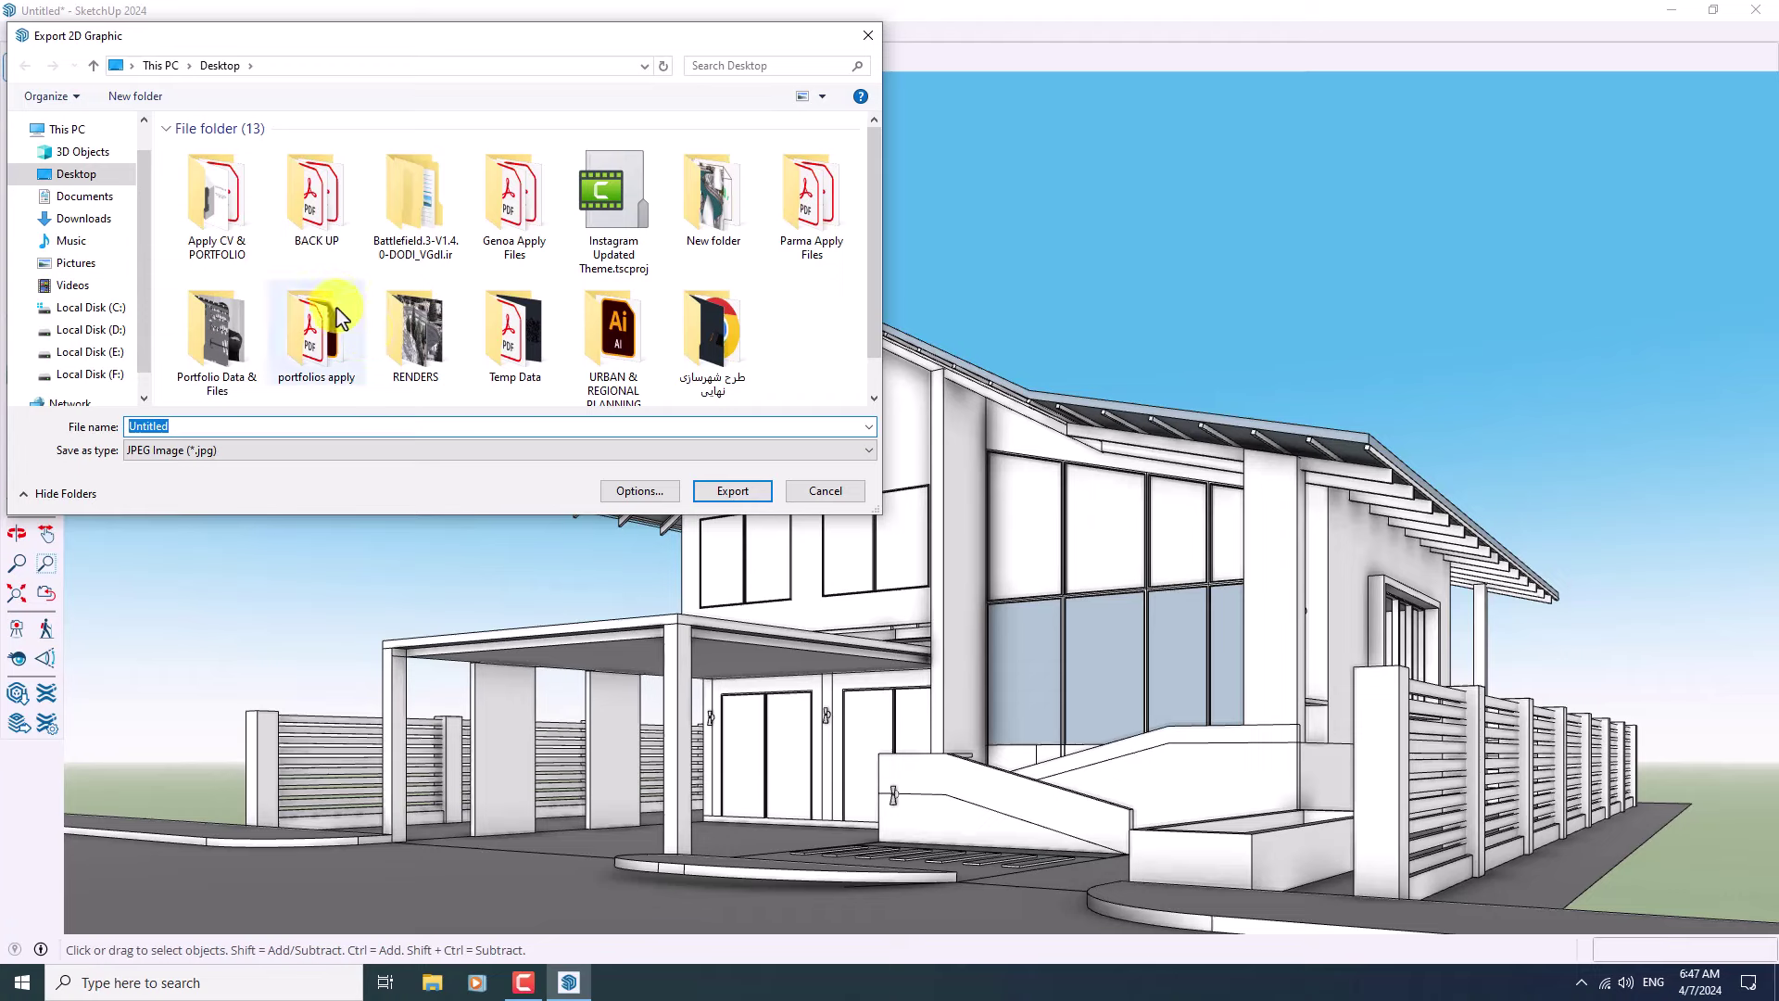
- Show the Desktop files in Details view, keep JPEG Image format, and open the export Options
right_click(809, 322)
mouse_move(834, 335)
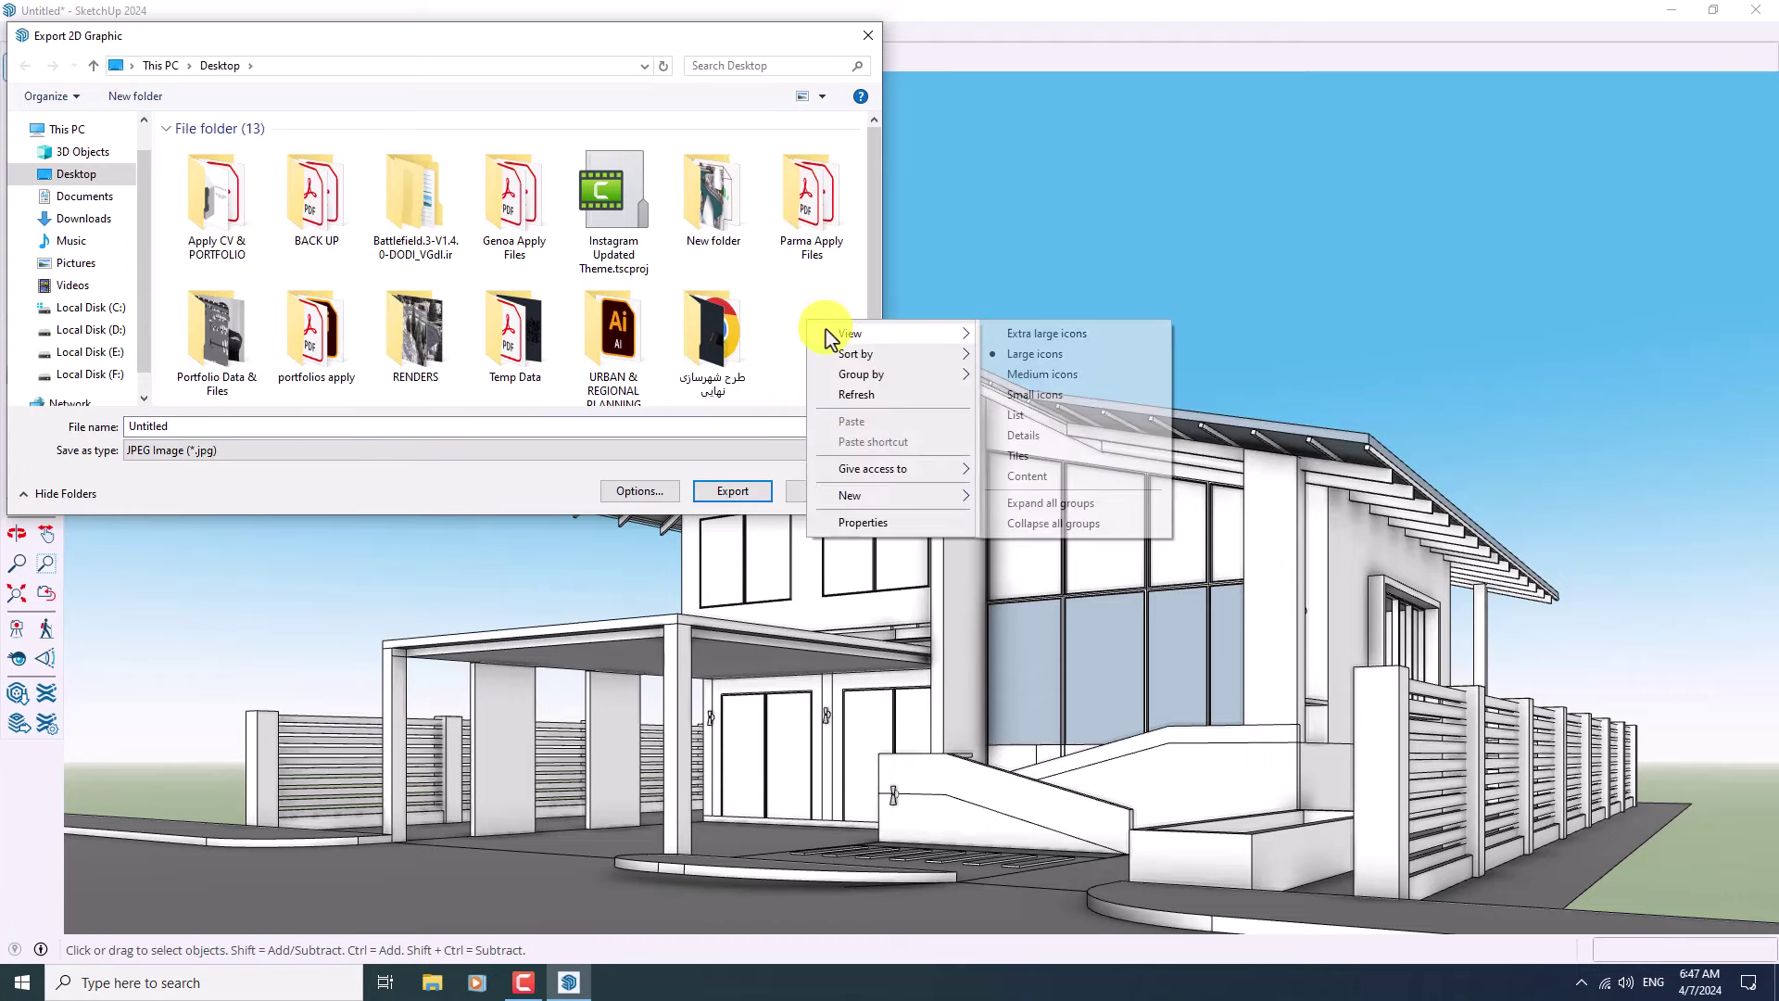
left_click(1024, 435)
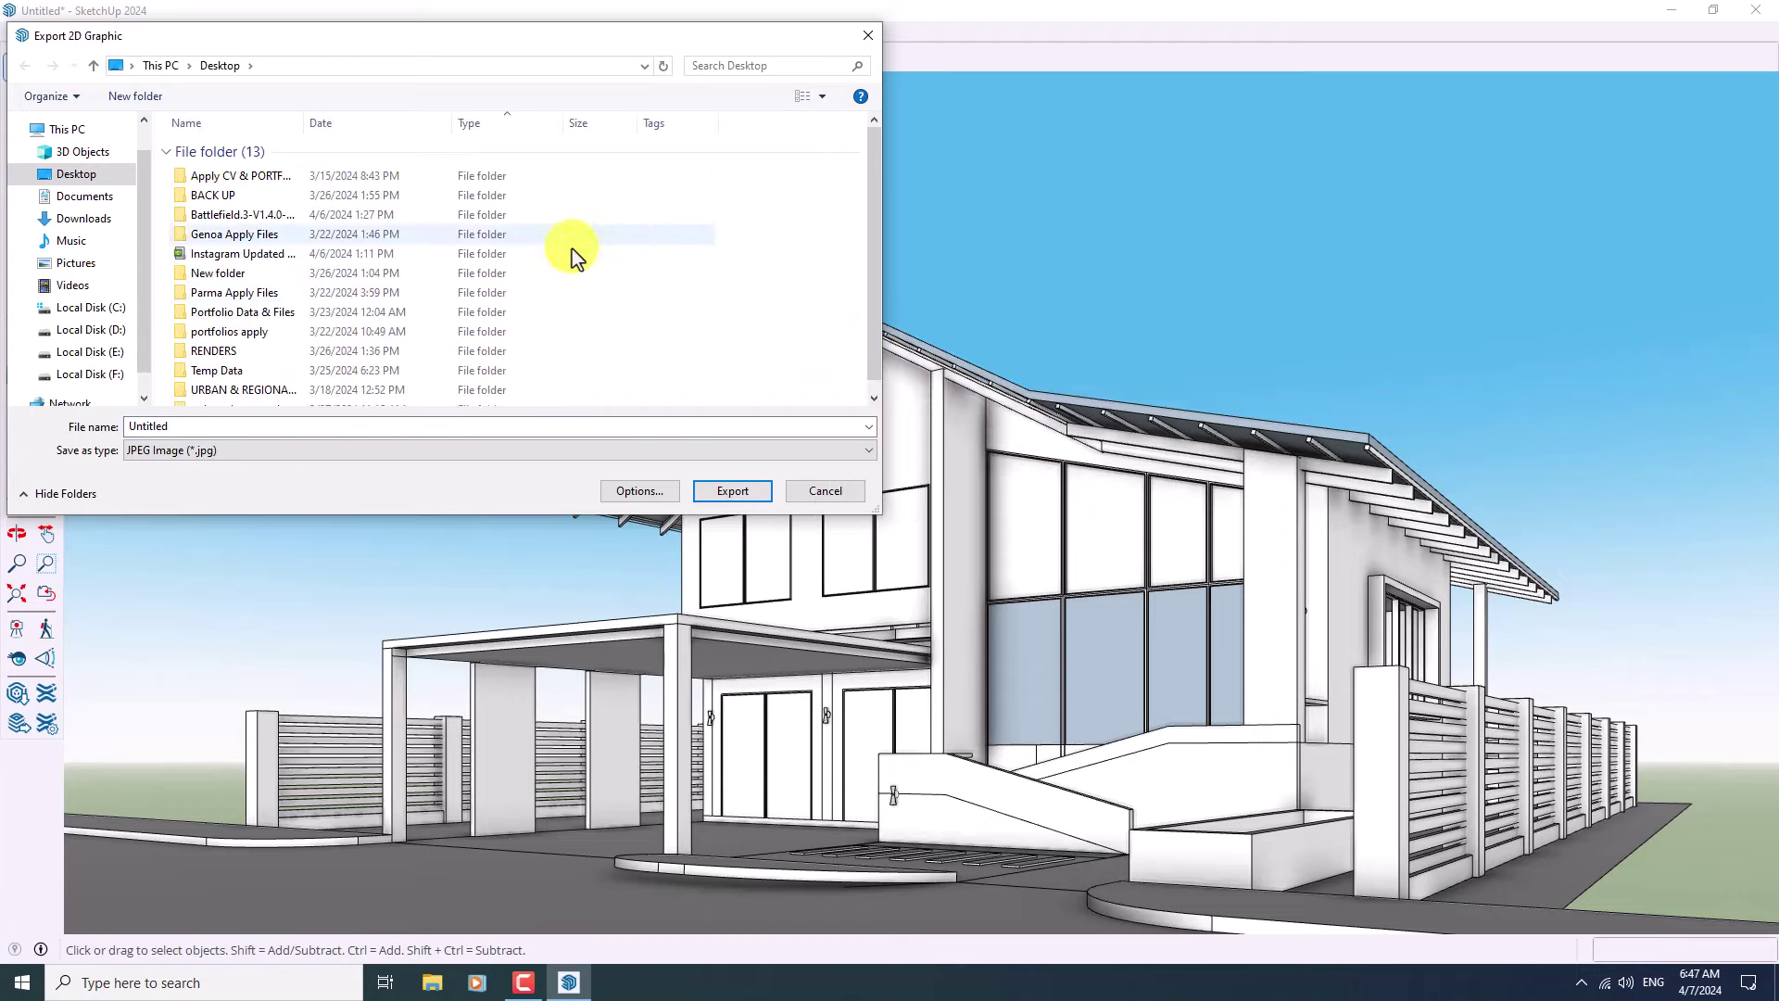
left_click(200, 454)
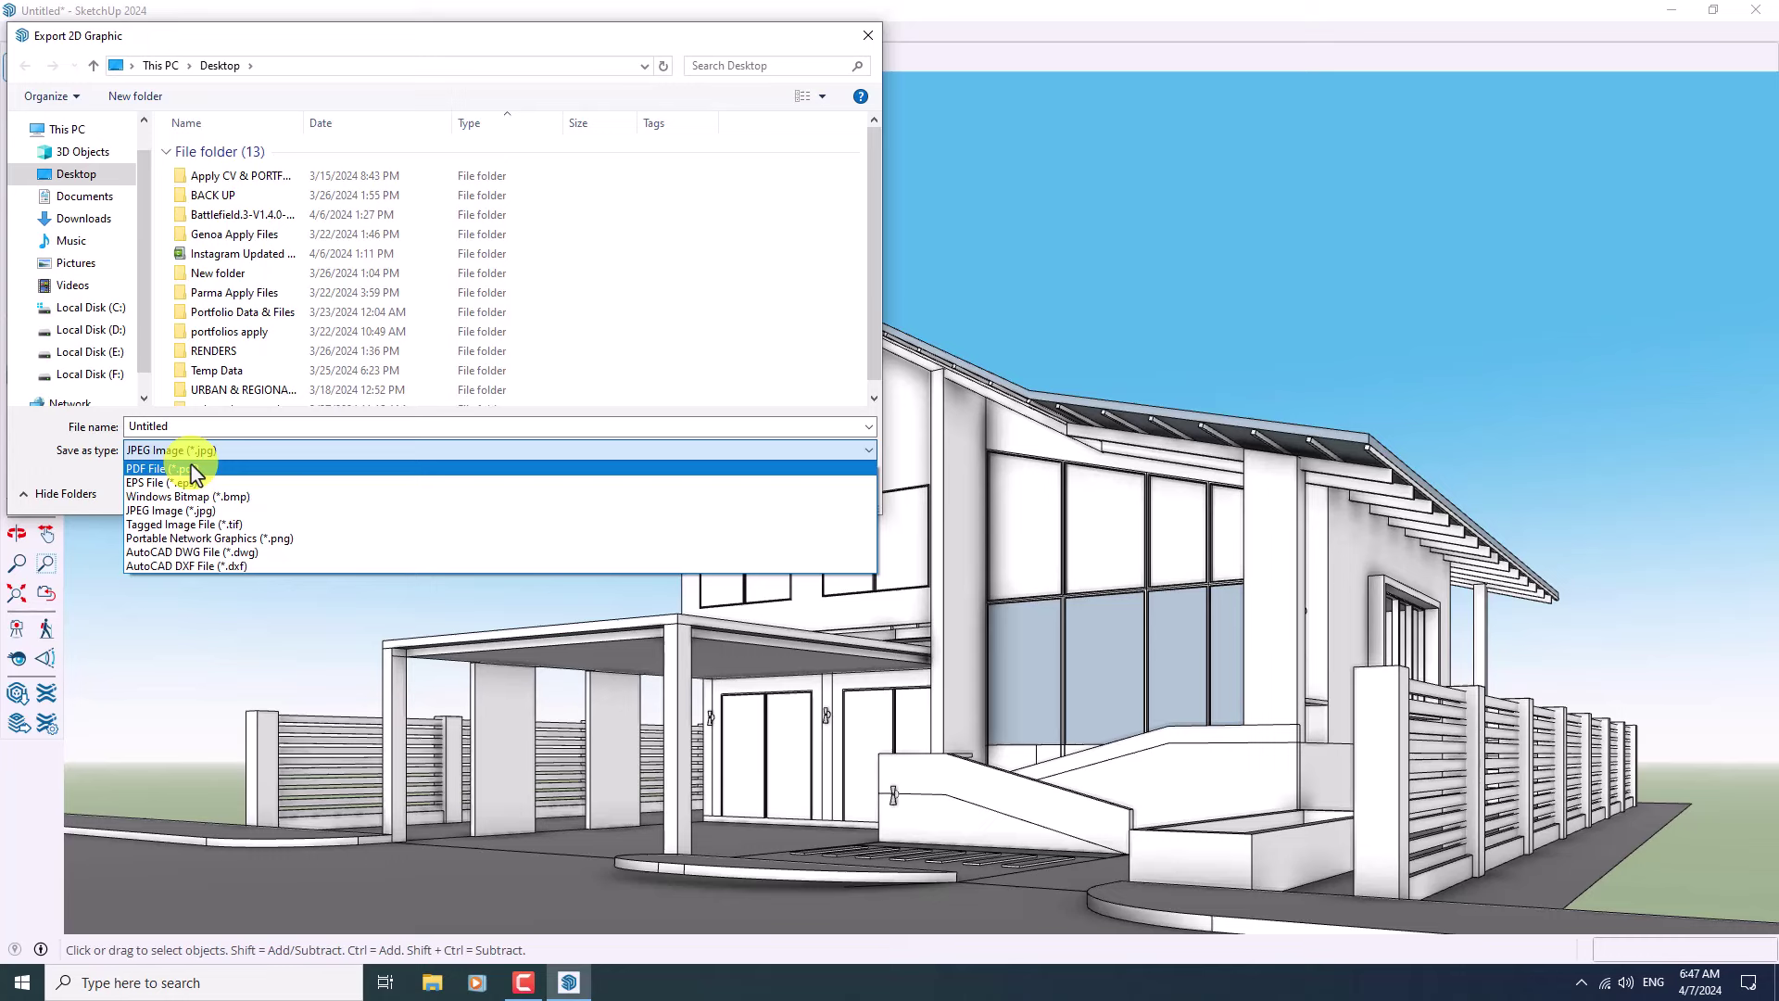
left_click(231, 511)
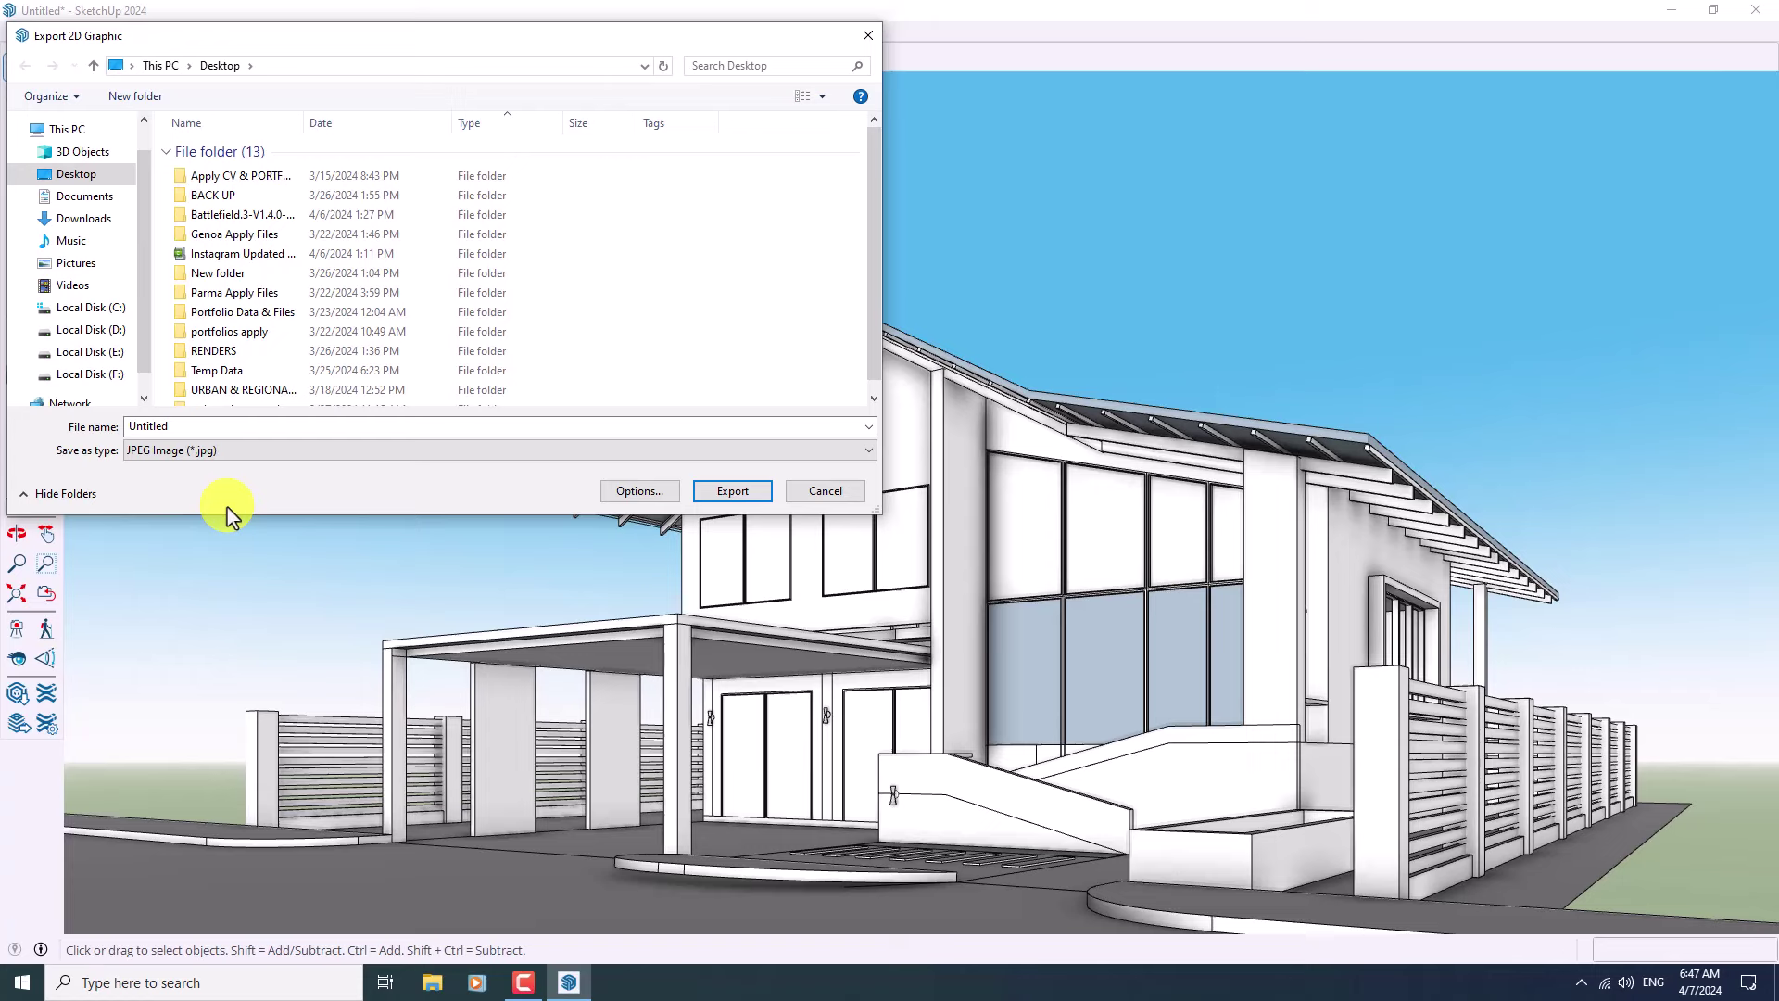
left_click(651, 496)
- Turn off Use view size, set width 2600 and line scale multiplier 2.2
left_click_drag(864, 280, 794, 236)
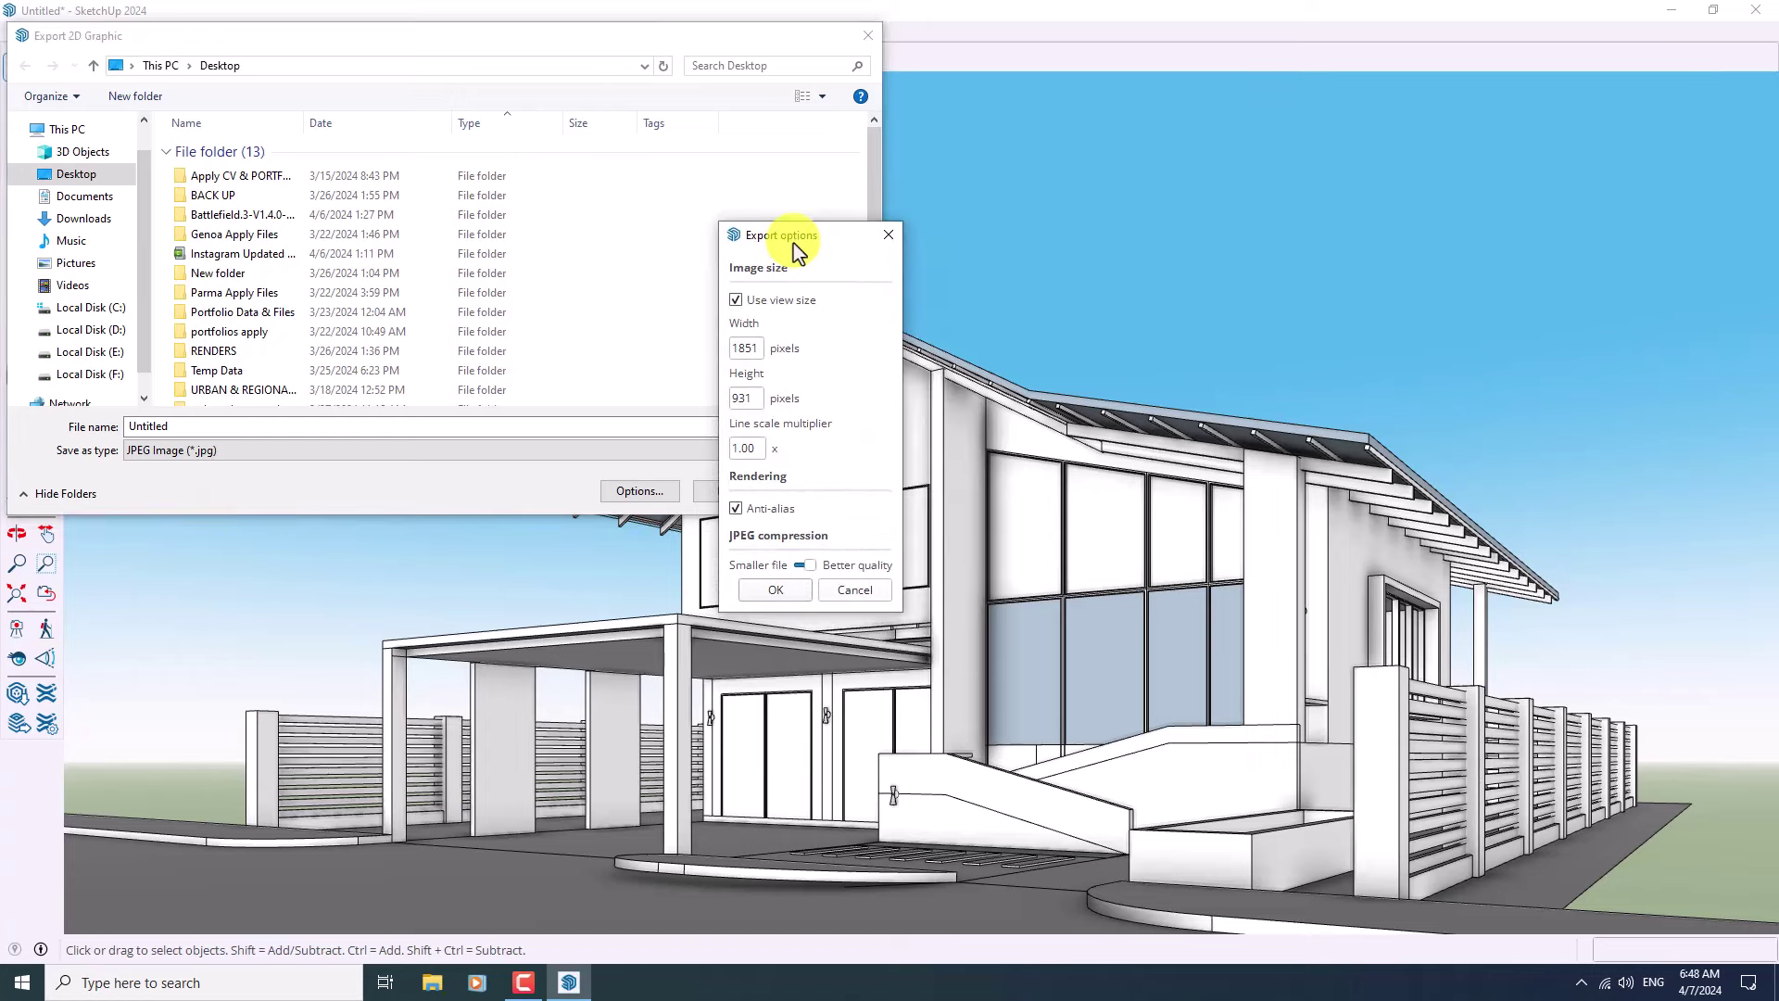
left_click(736, 300)
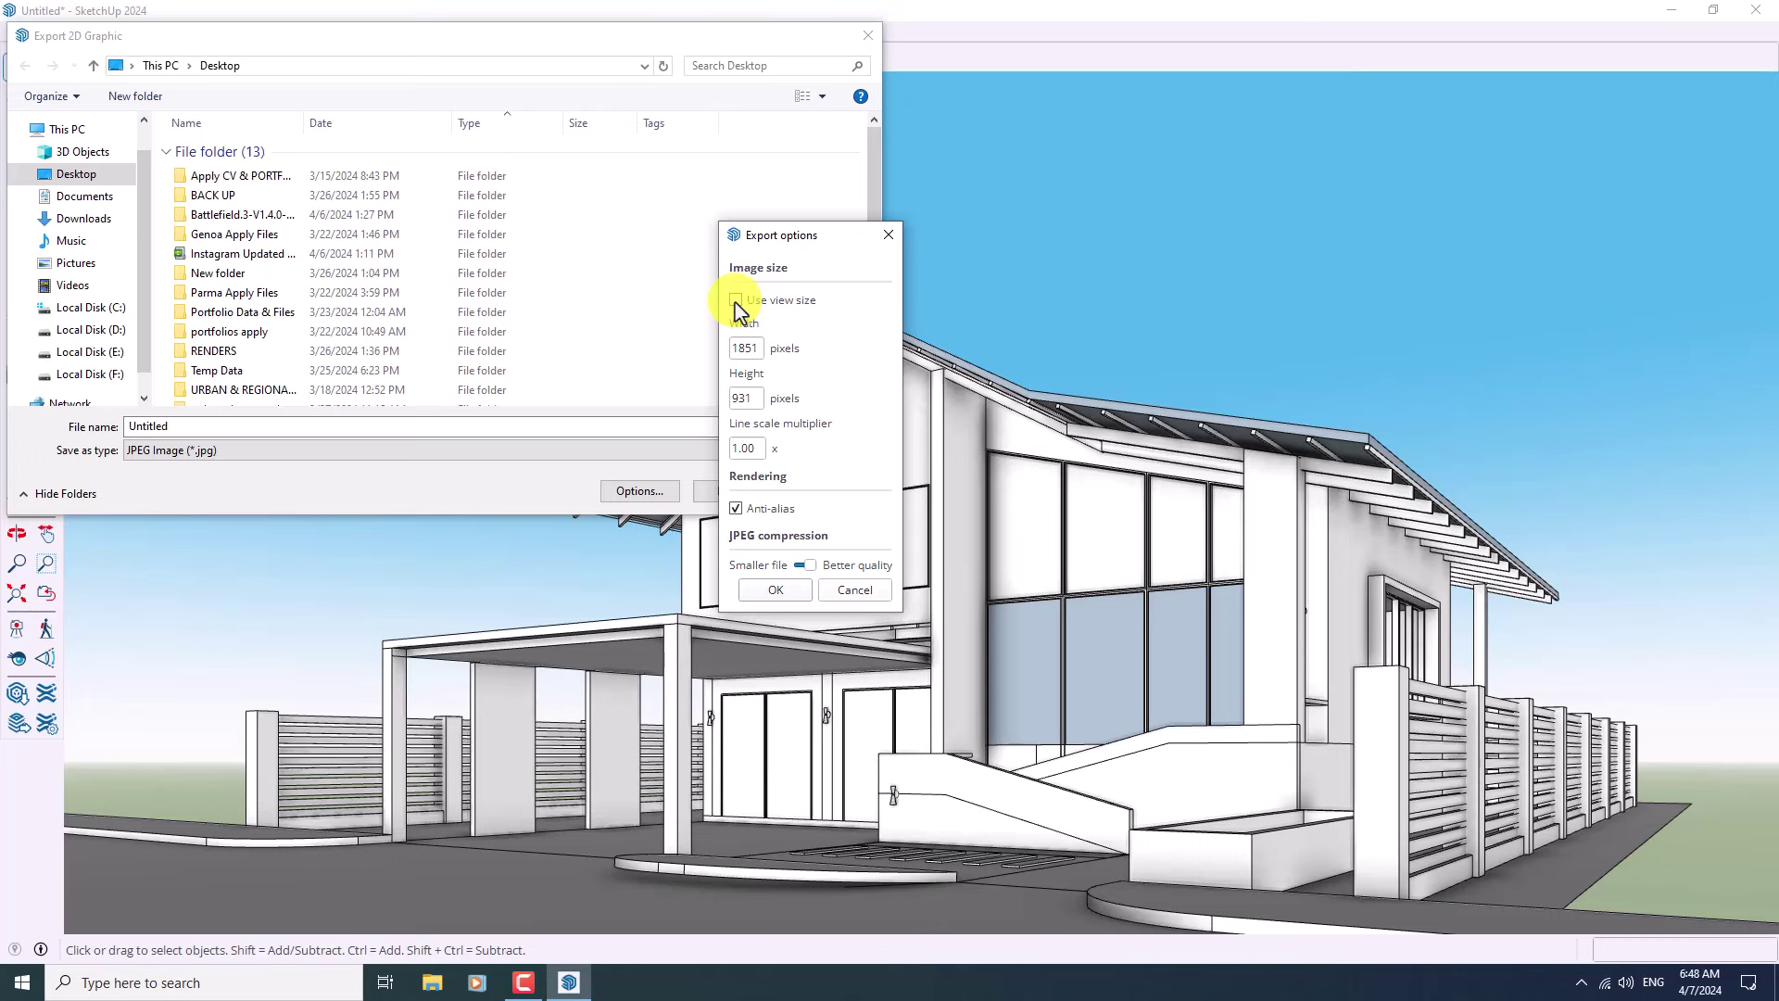
left_click(753, 347)
type("2")
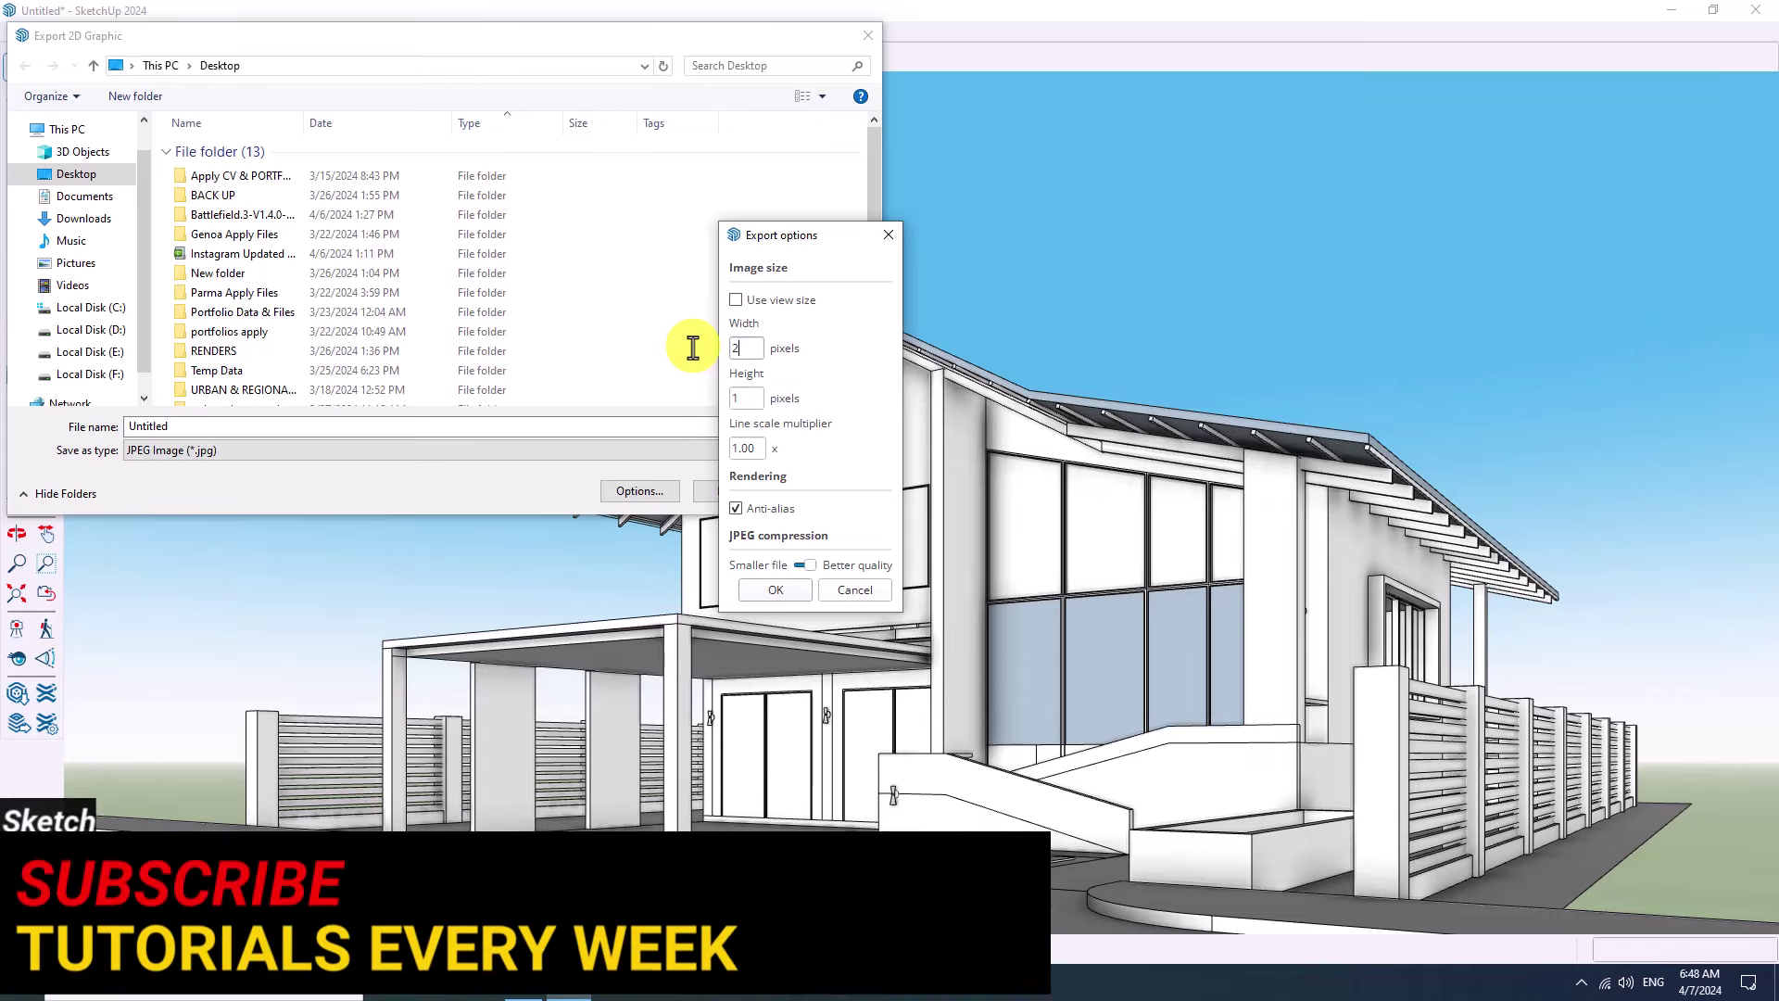
type("600")
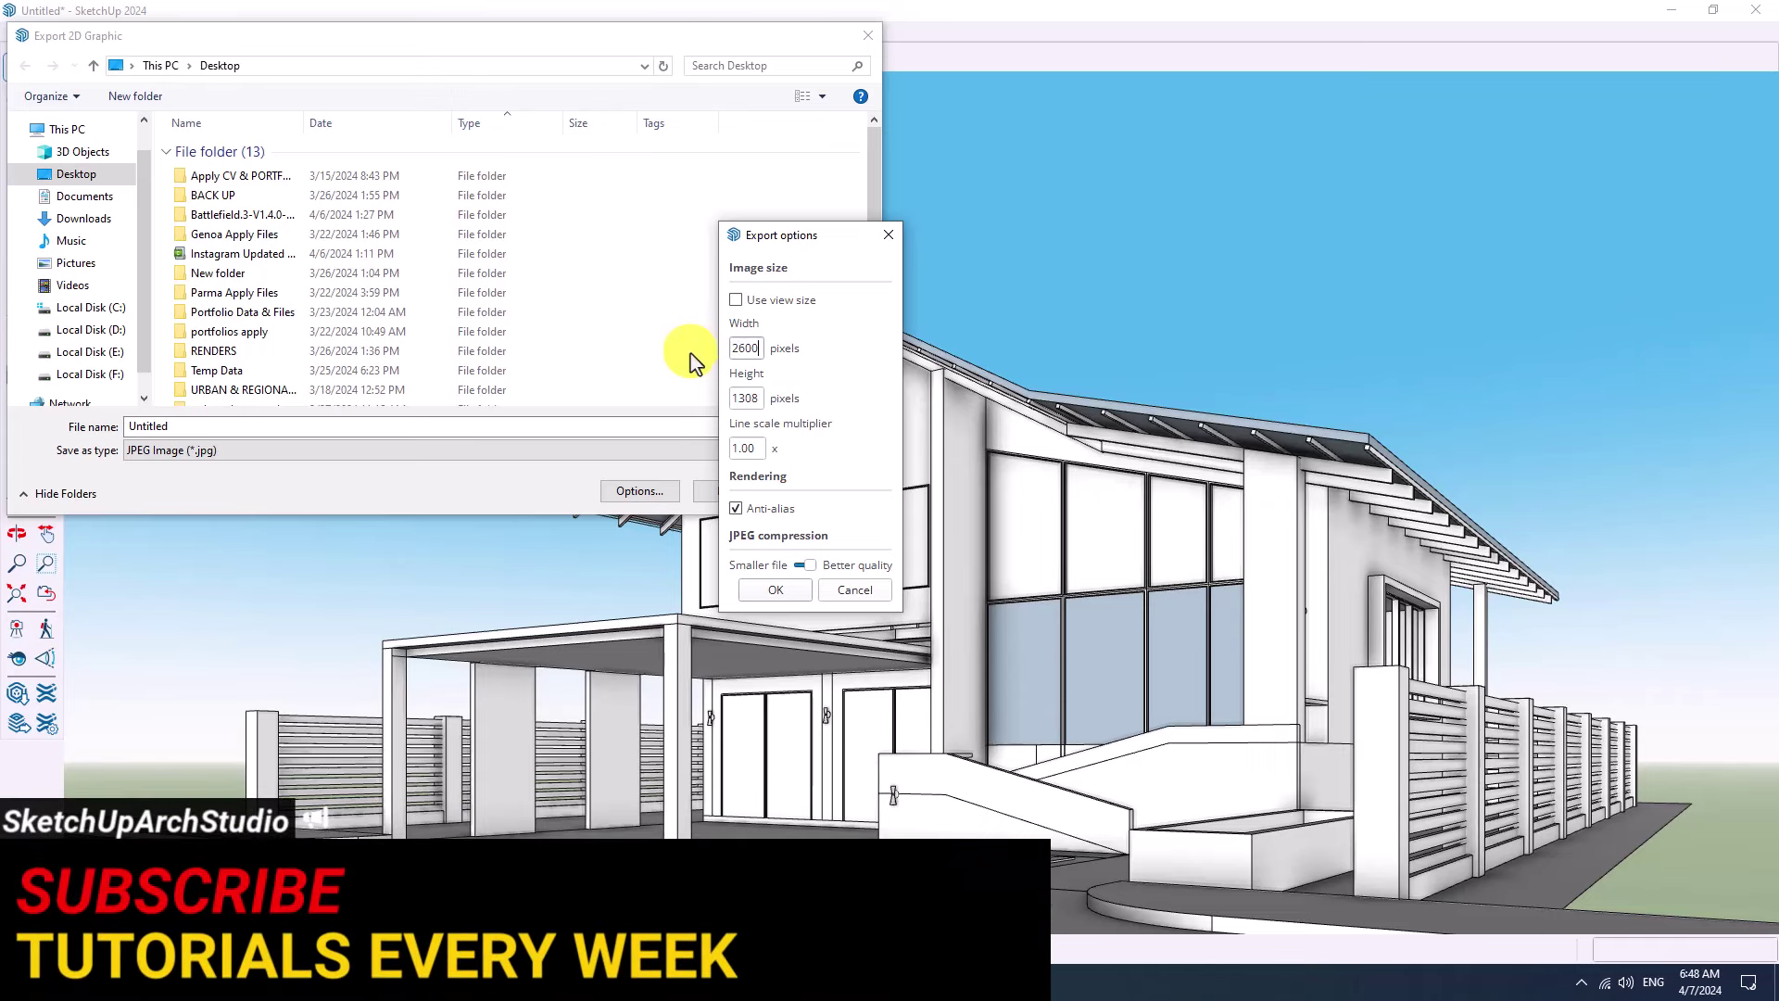
left_click(753, 452)
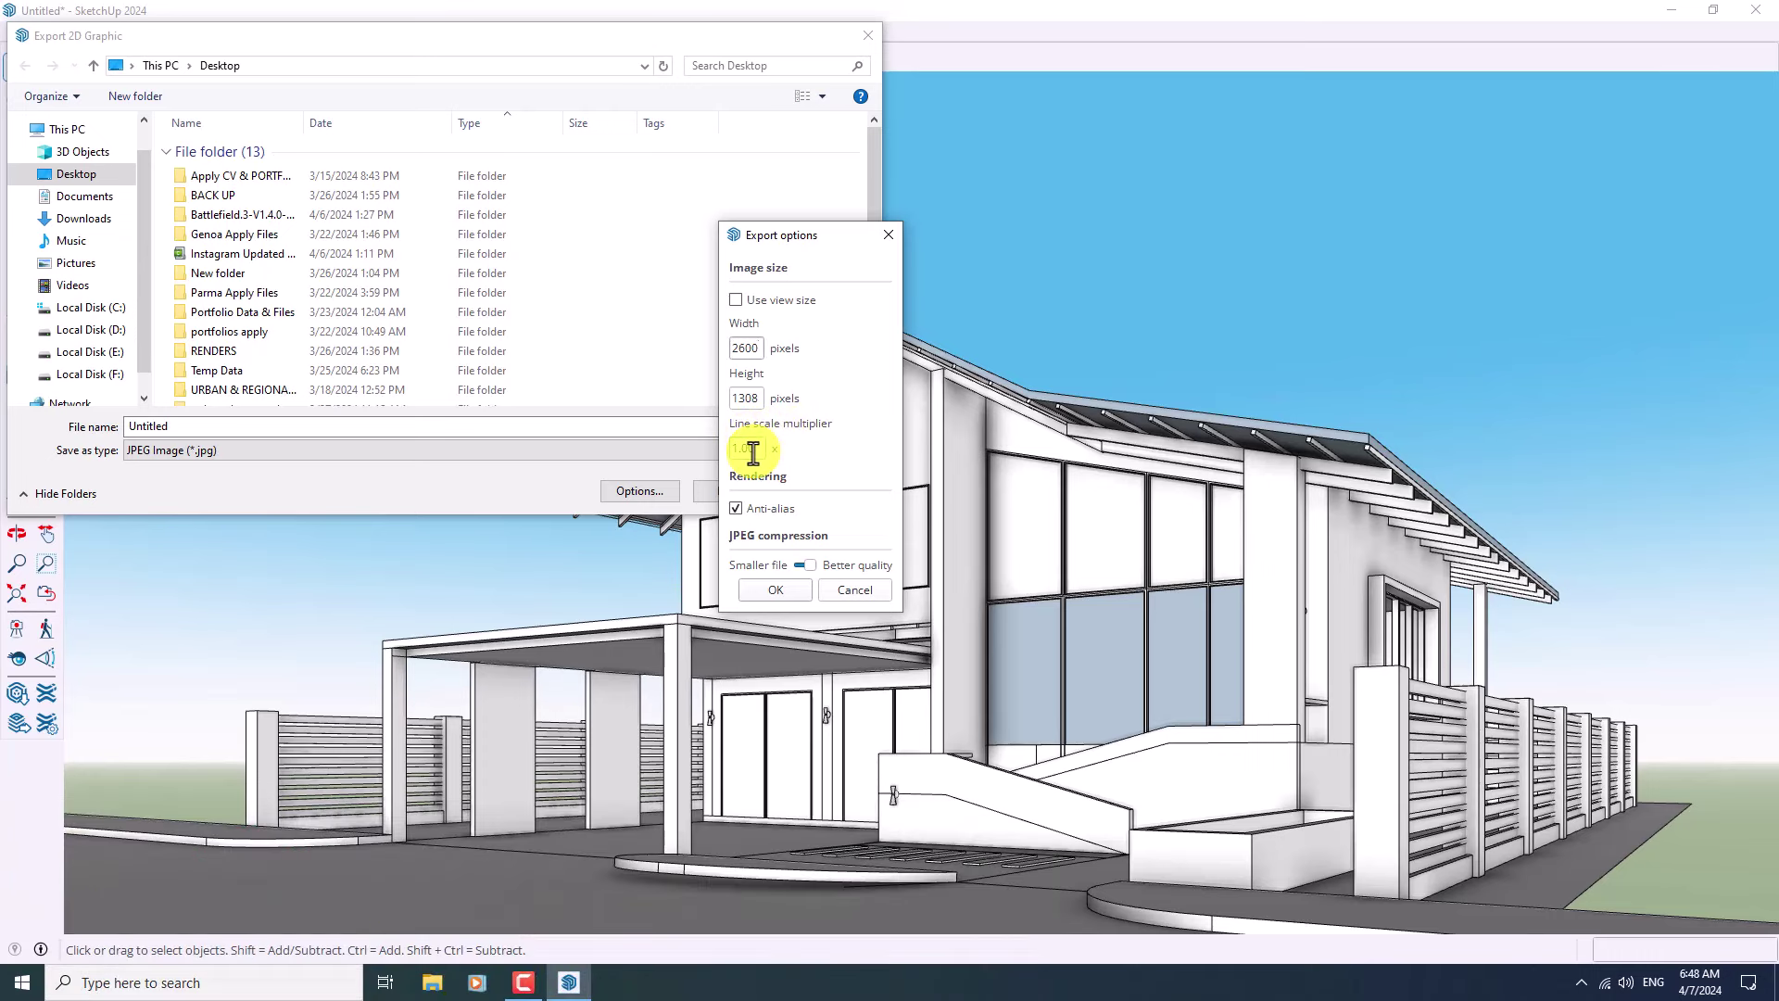
type("2.2")
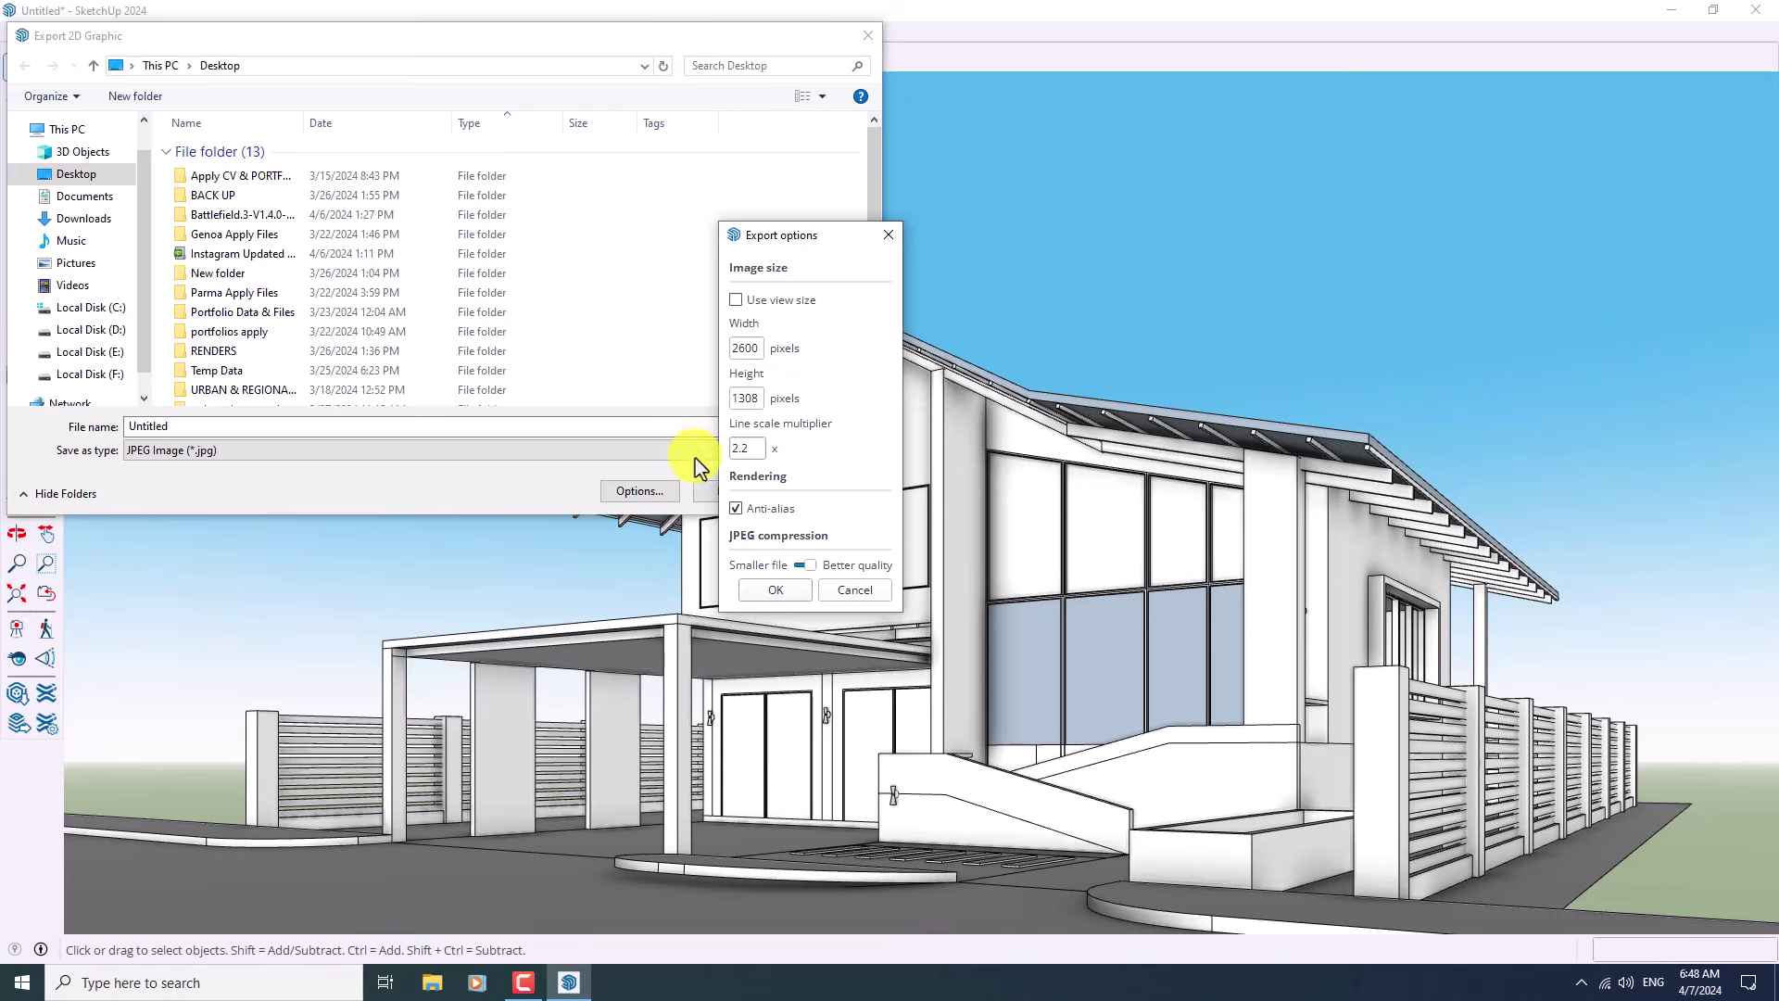
left_click(779, 589)
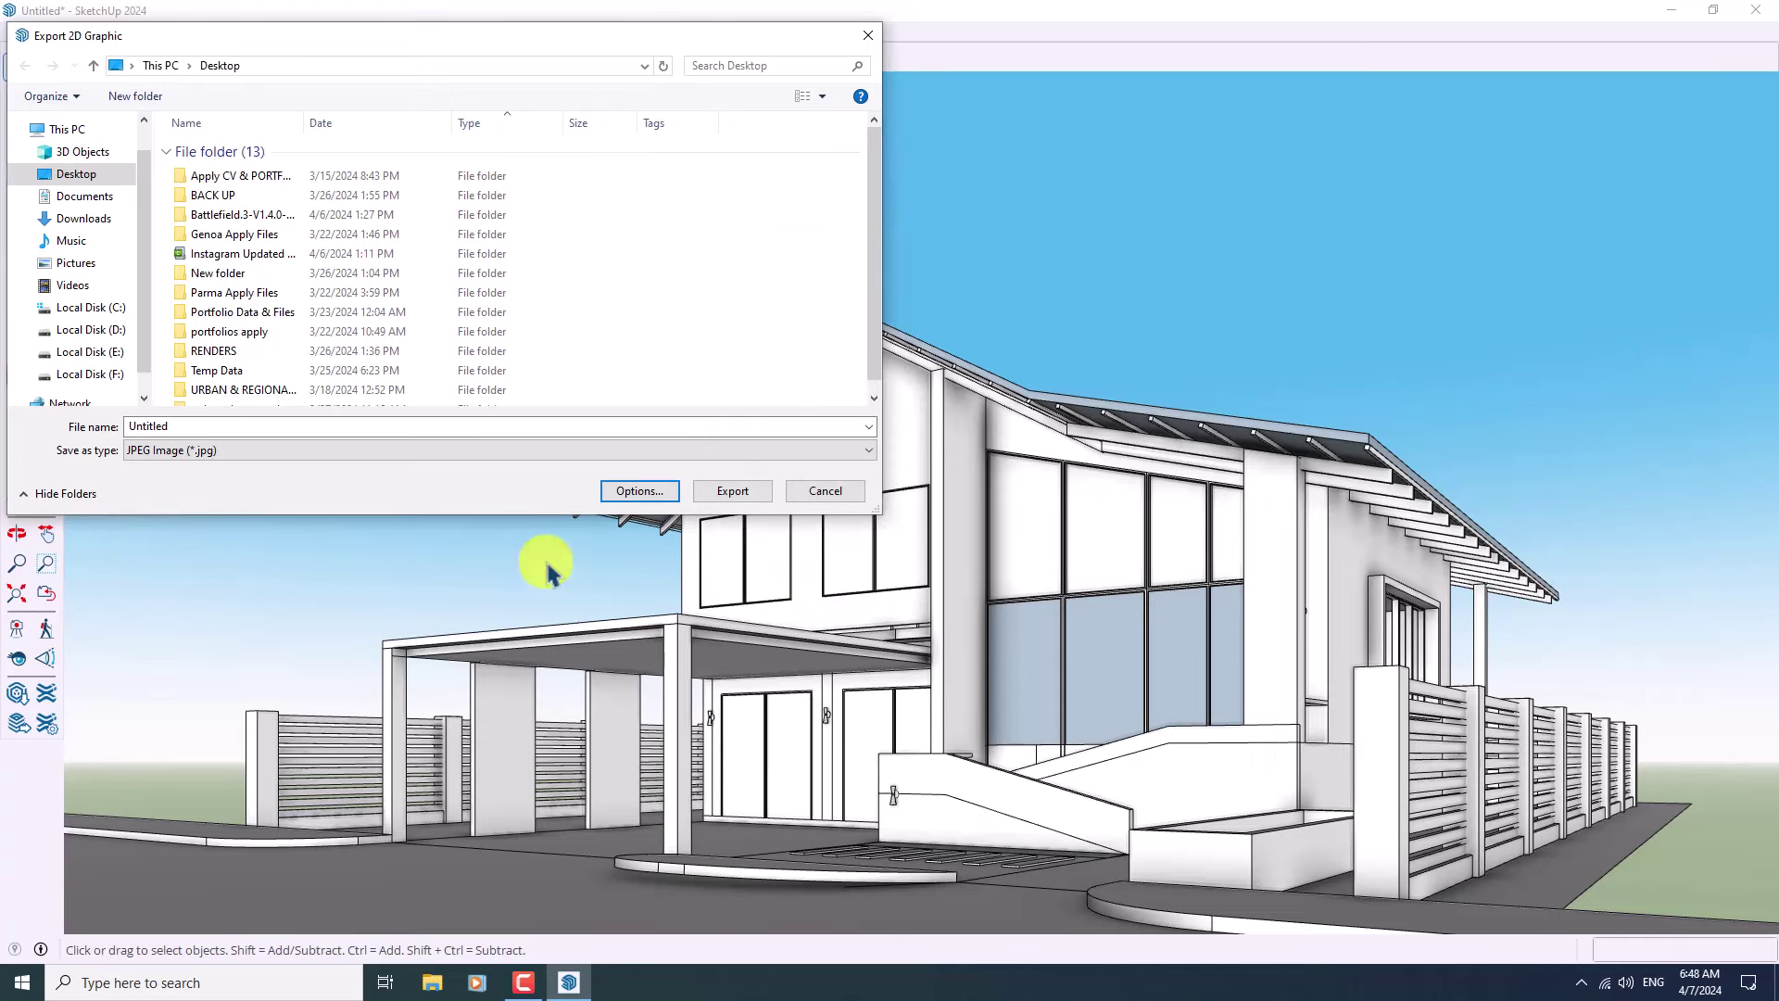
- Name the file 'EXTEIOR' and export the JPEG to the Desktop
double_click(191, 429)
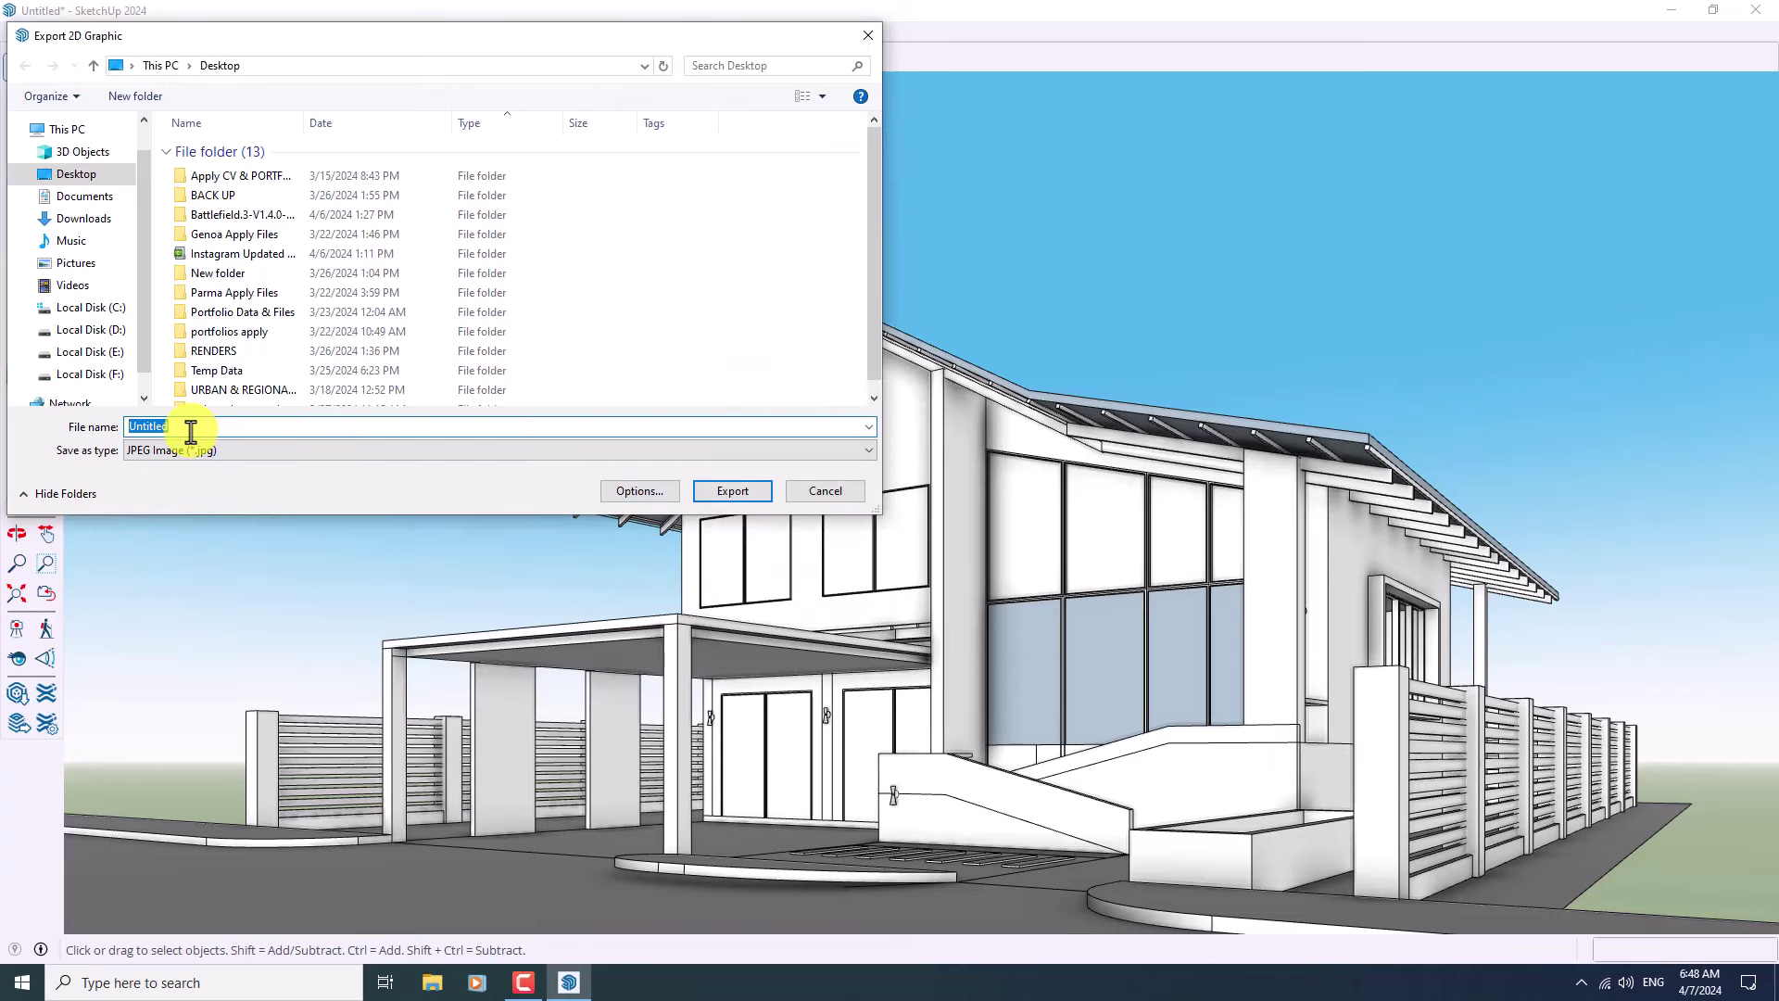
type("EXTEIOR")
left_click(733, 491)
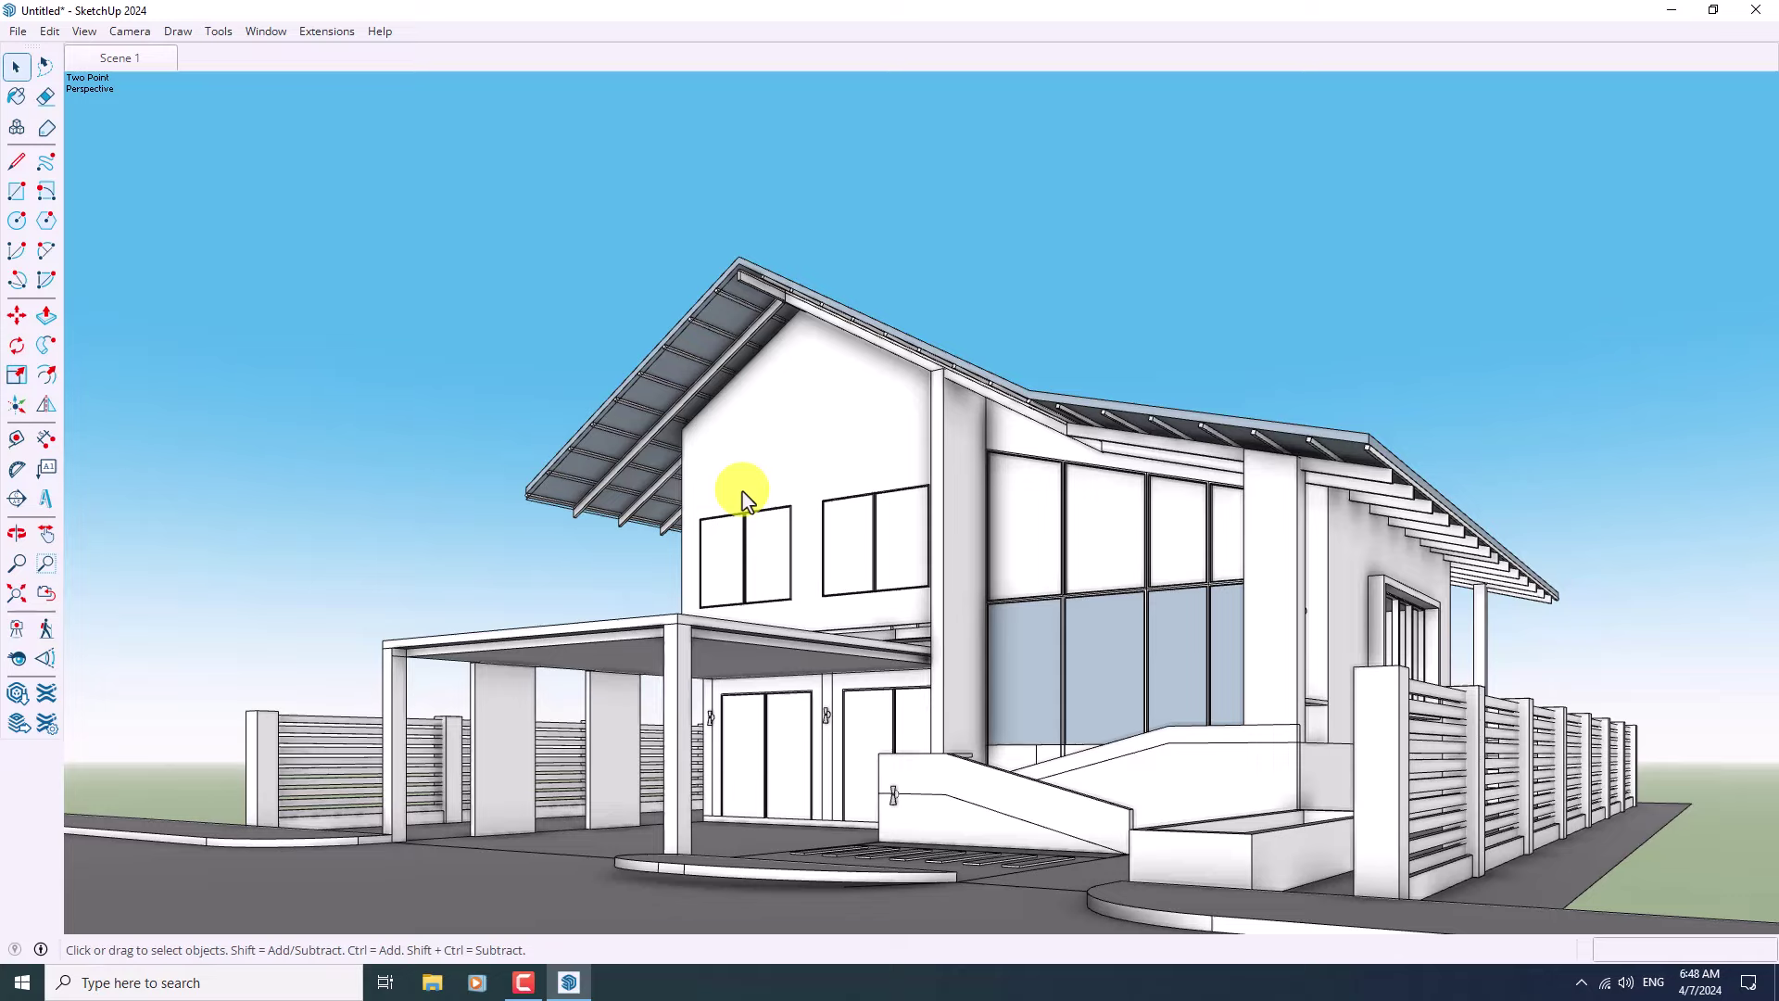
- Reveal the desktop and try opening the EXTEIOR image
left_click(1774, 981)
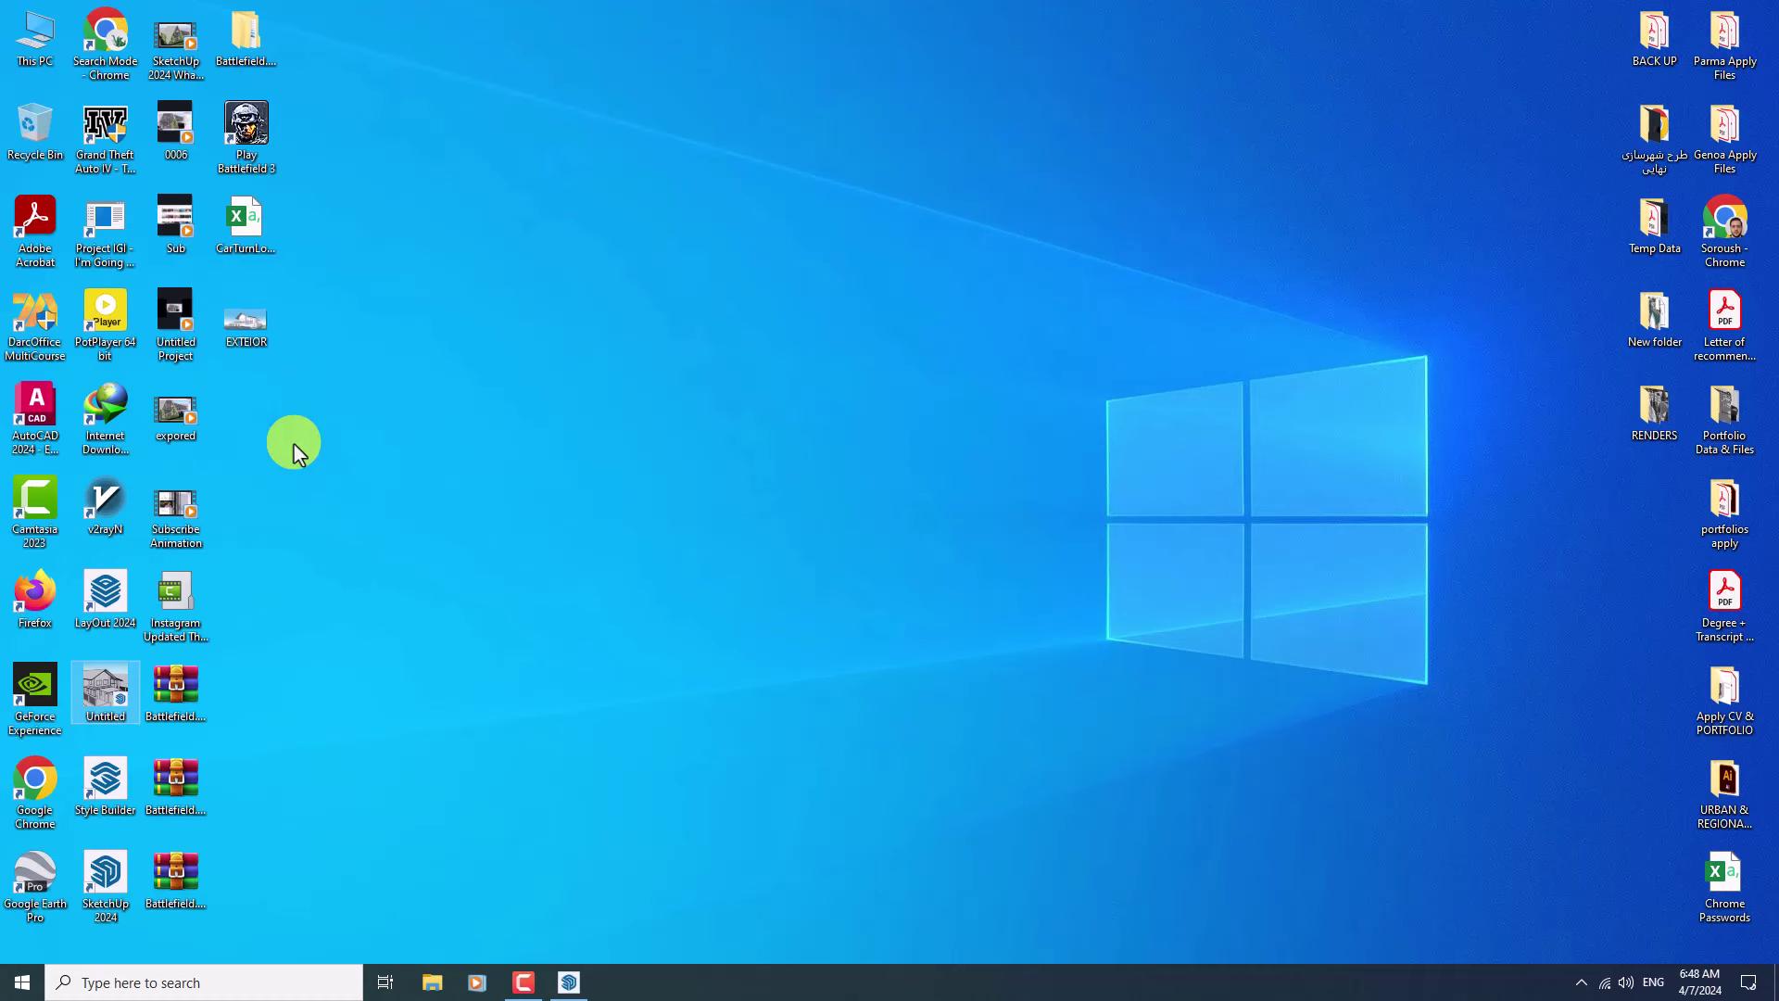
double_click(253, 329)
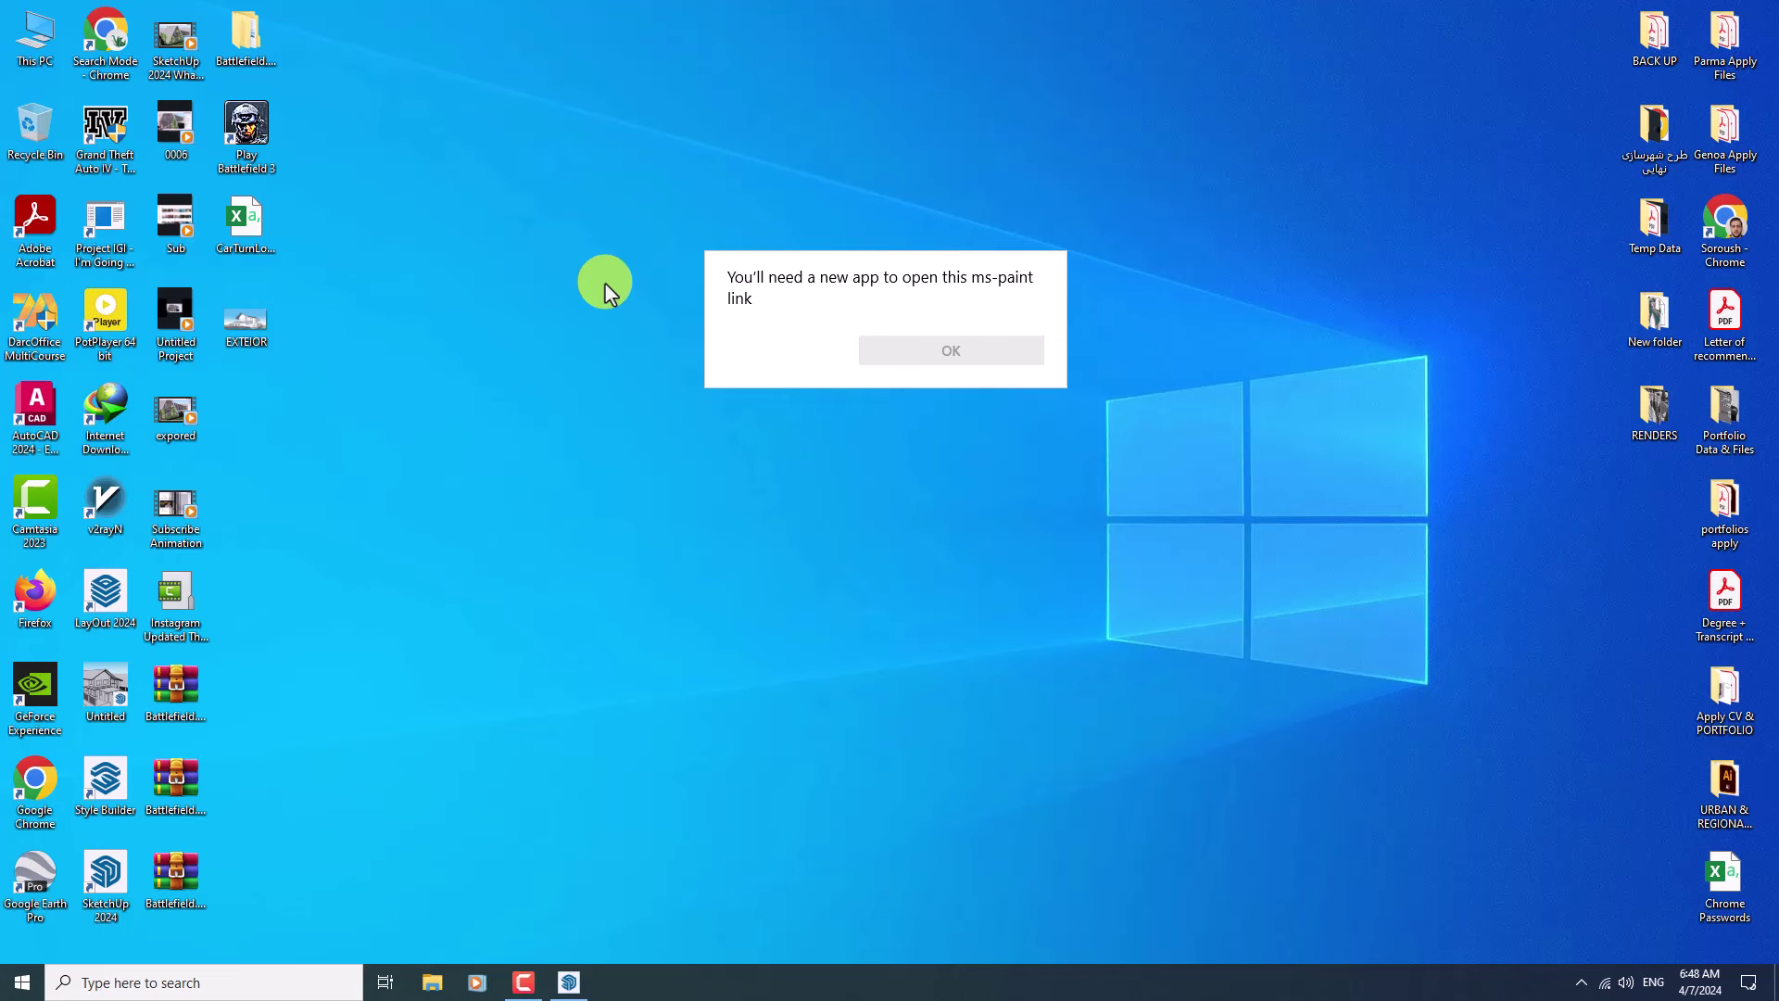